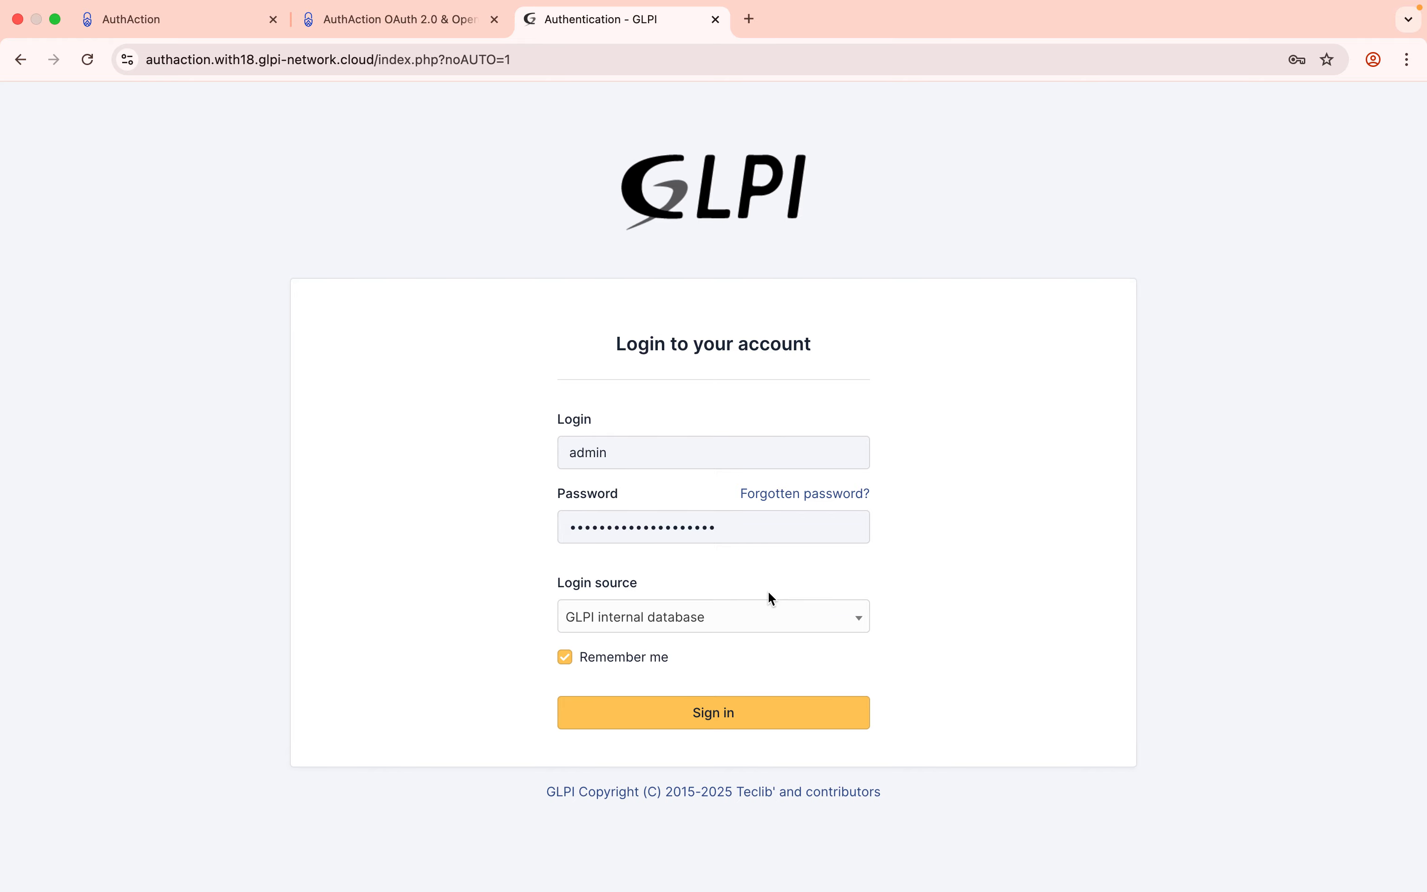
Sign in to GLPI and open the Setup > Plugins marketplace catalog.
{"action": "left_click", "coordinate": [664, 729]}
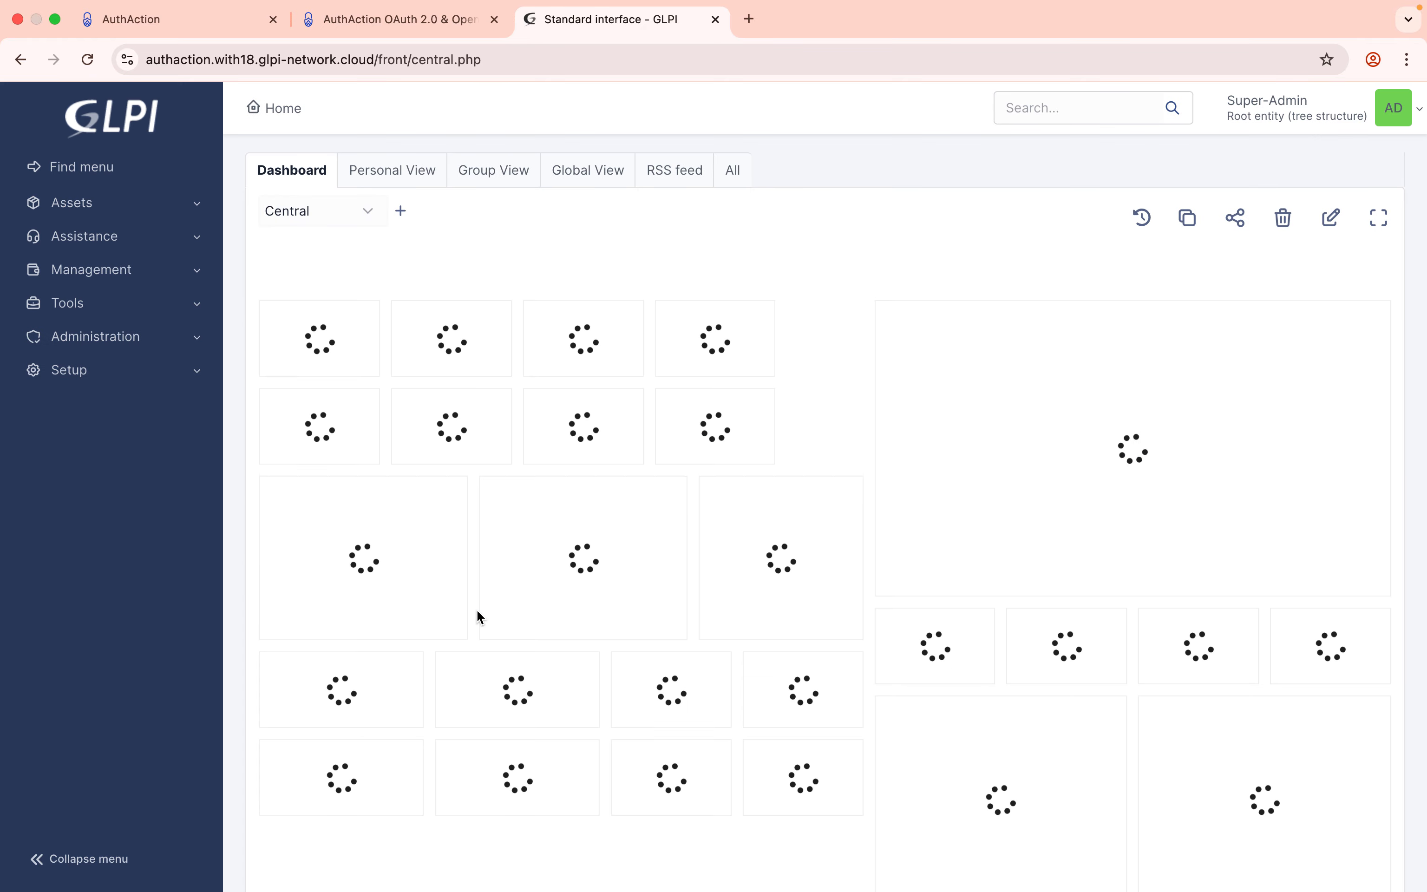
{"action": "left_click", "coordinate": [188, 372]}
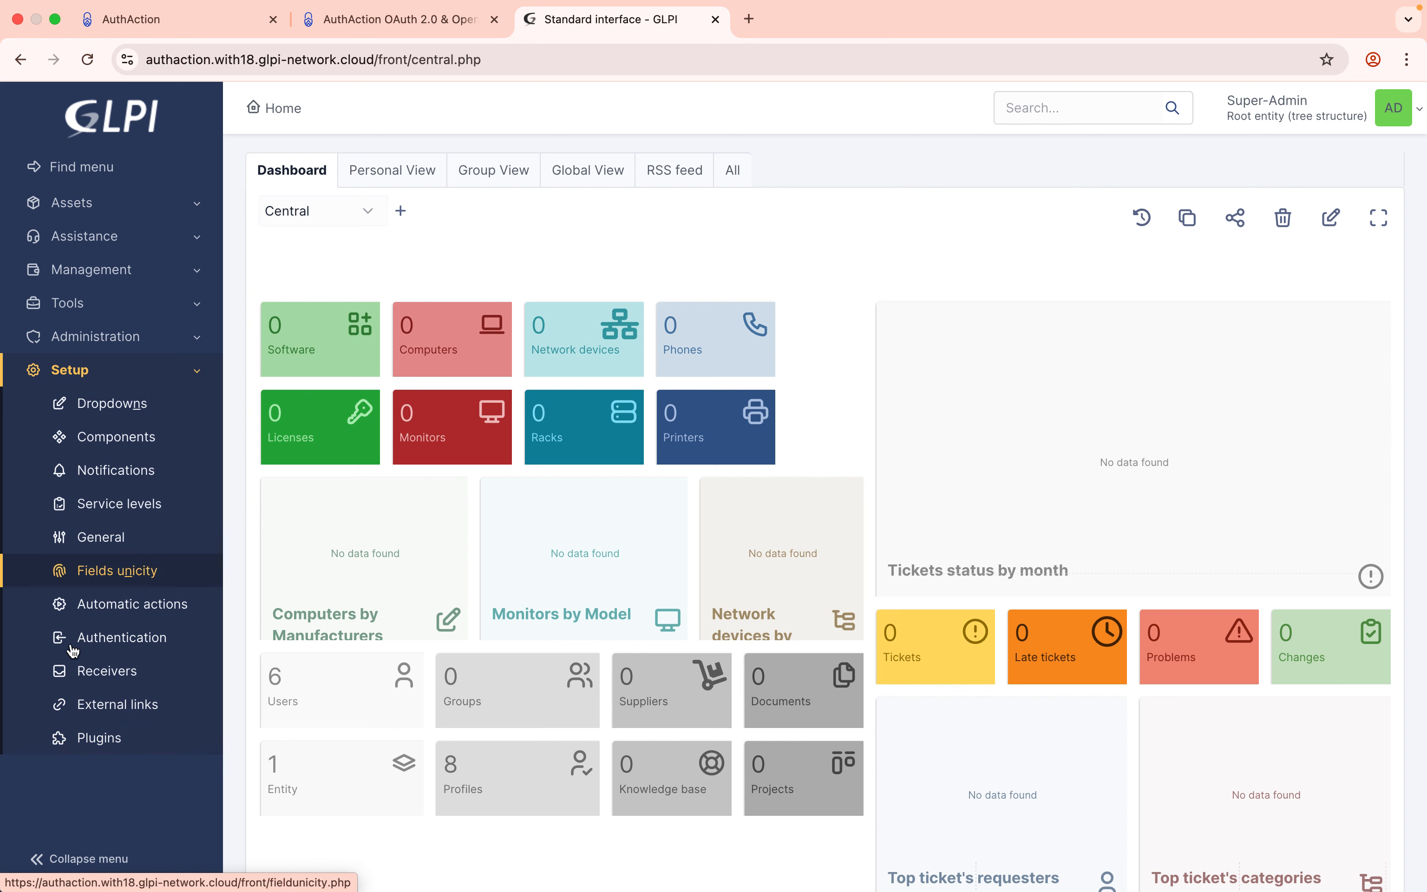
{"action": "left_click", "coordinate": [112, 738]}
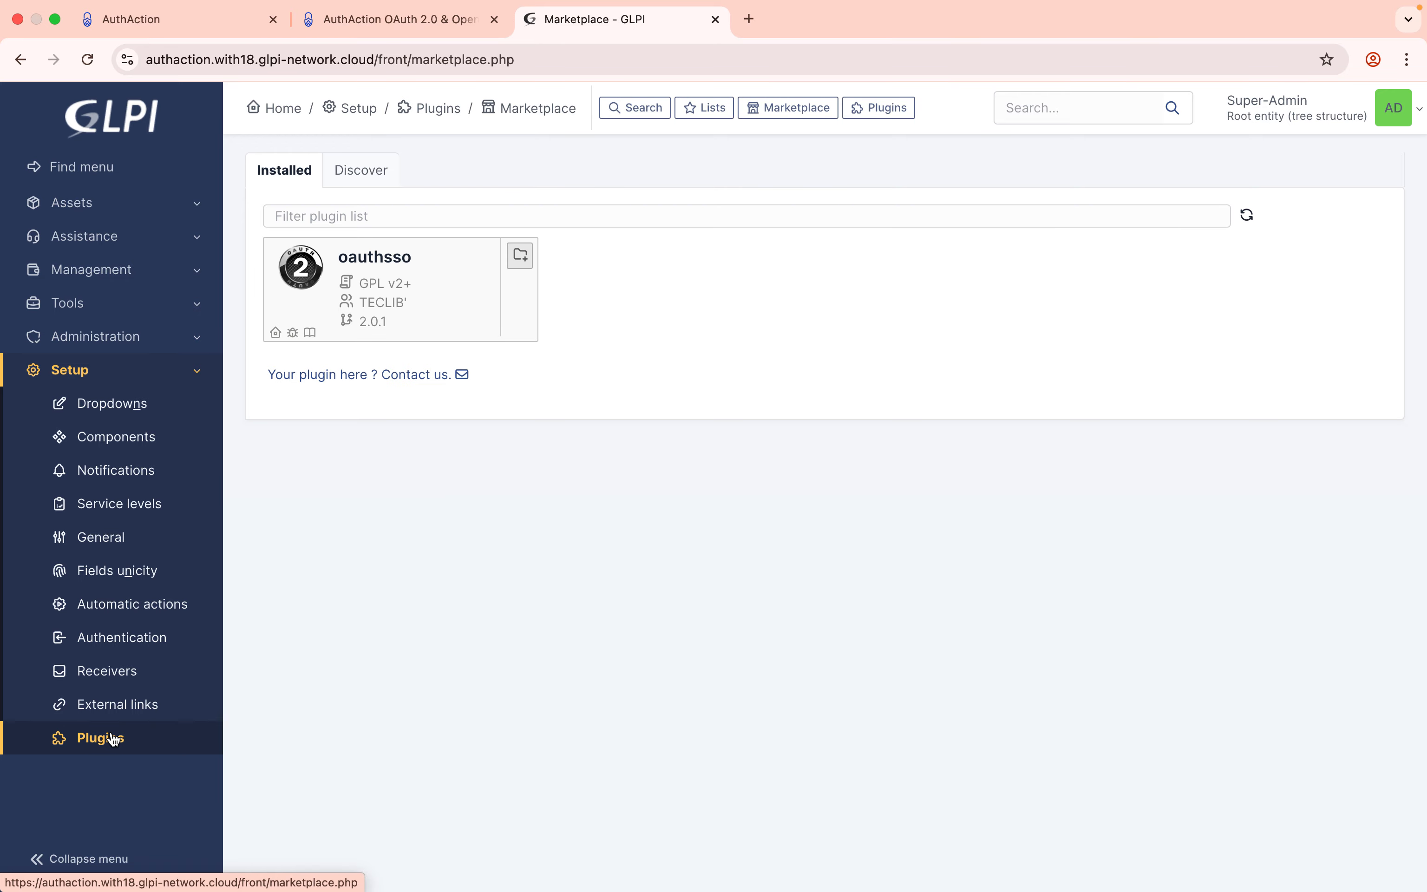
{"action": "left_click", "coordinate": [362, 171]}
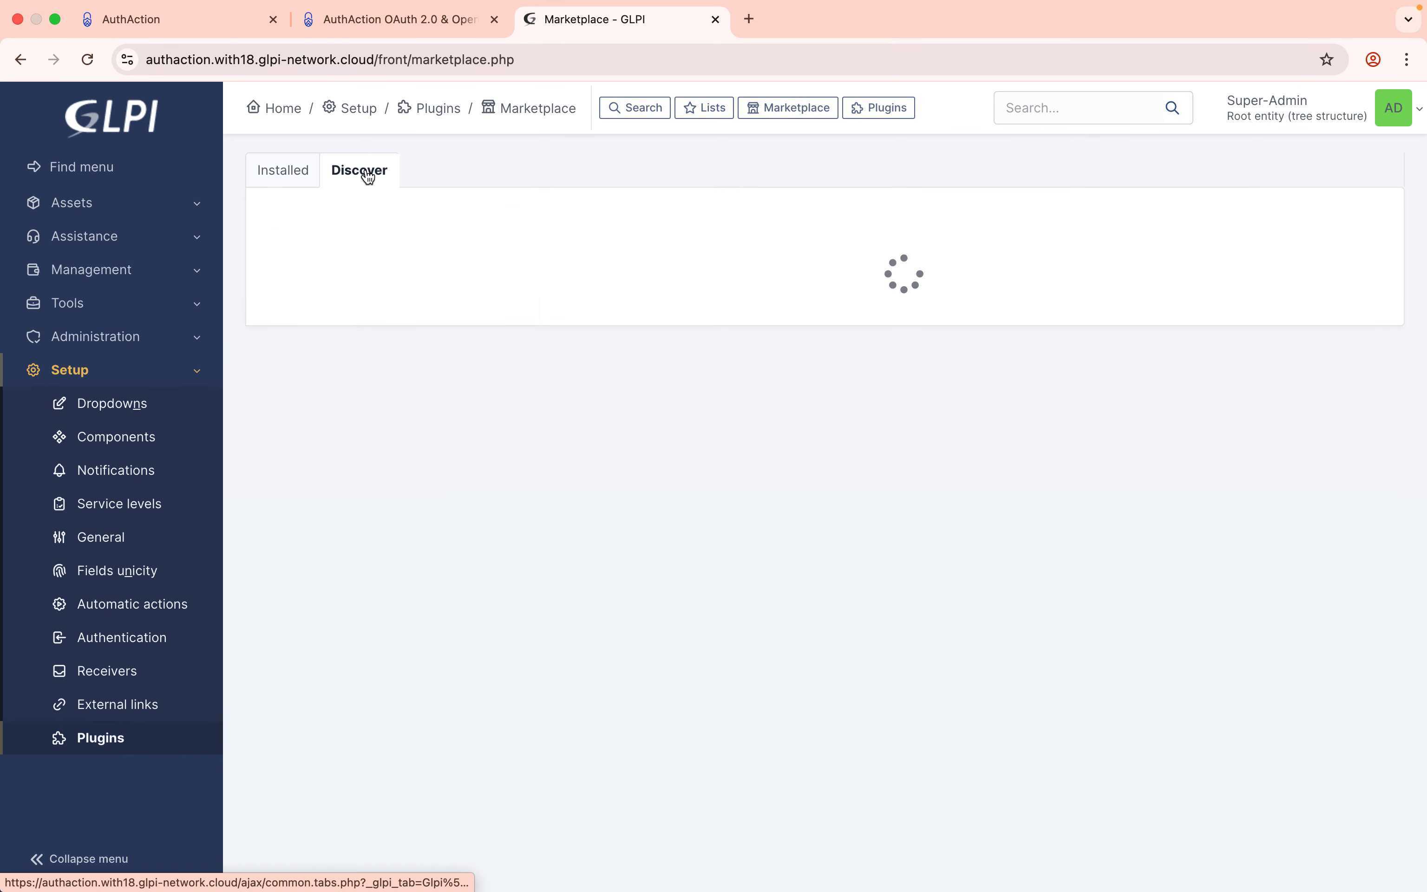
Search the marketplace for 'oauthsso' and install the oauthsso 2.0.1 plugin.
{"action": "left_click", "coordinate": [503, 217]}
{"action": "type", "text": "auth"}
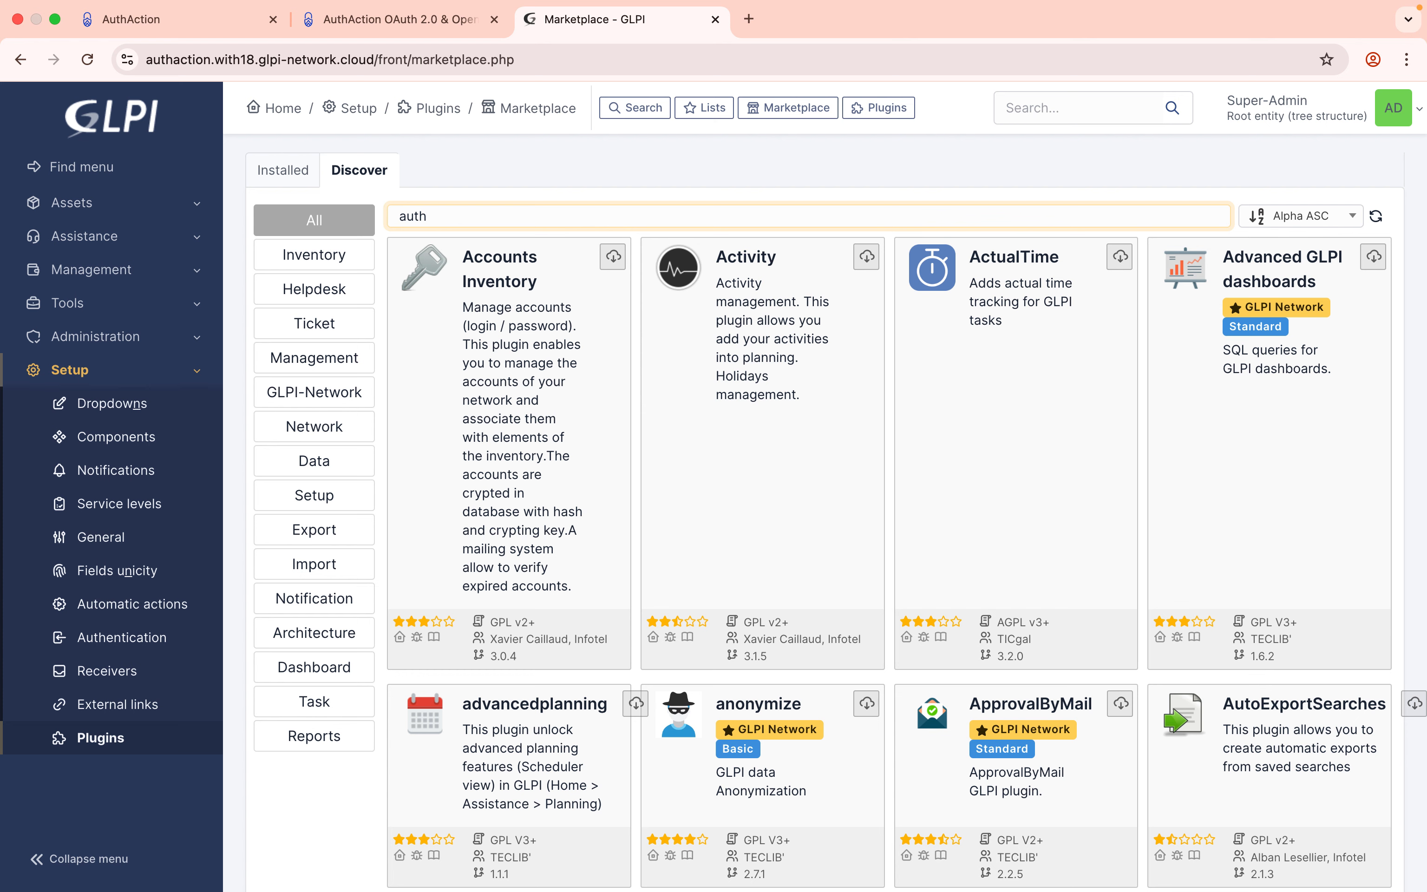
{"action": "type", "text": "sso"}
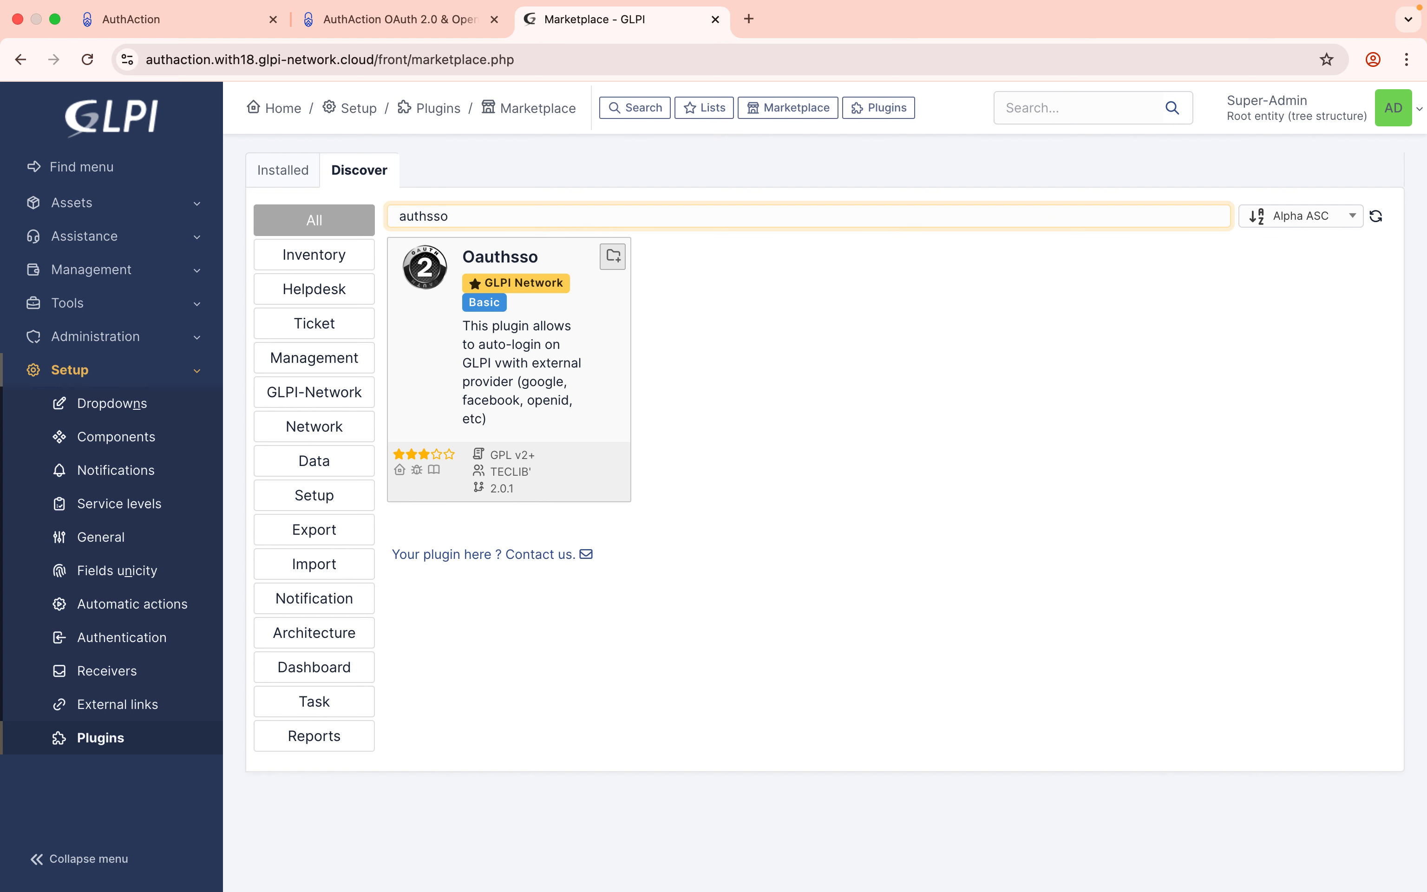
{"action": "left_click", "coordinate": [401, 217]}
{"action": "type", "text": "0"}
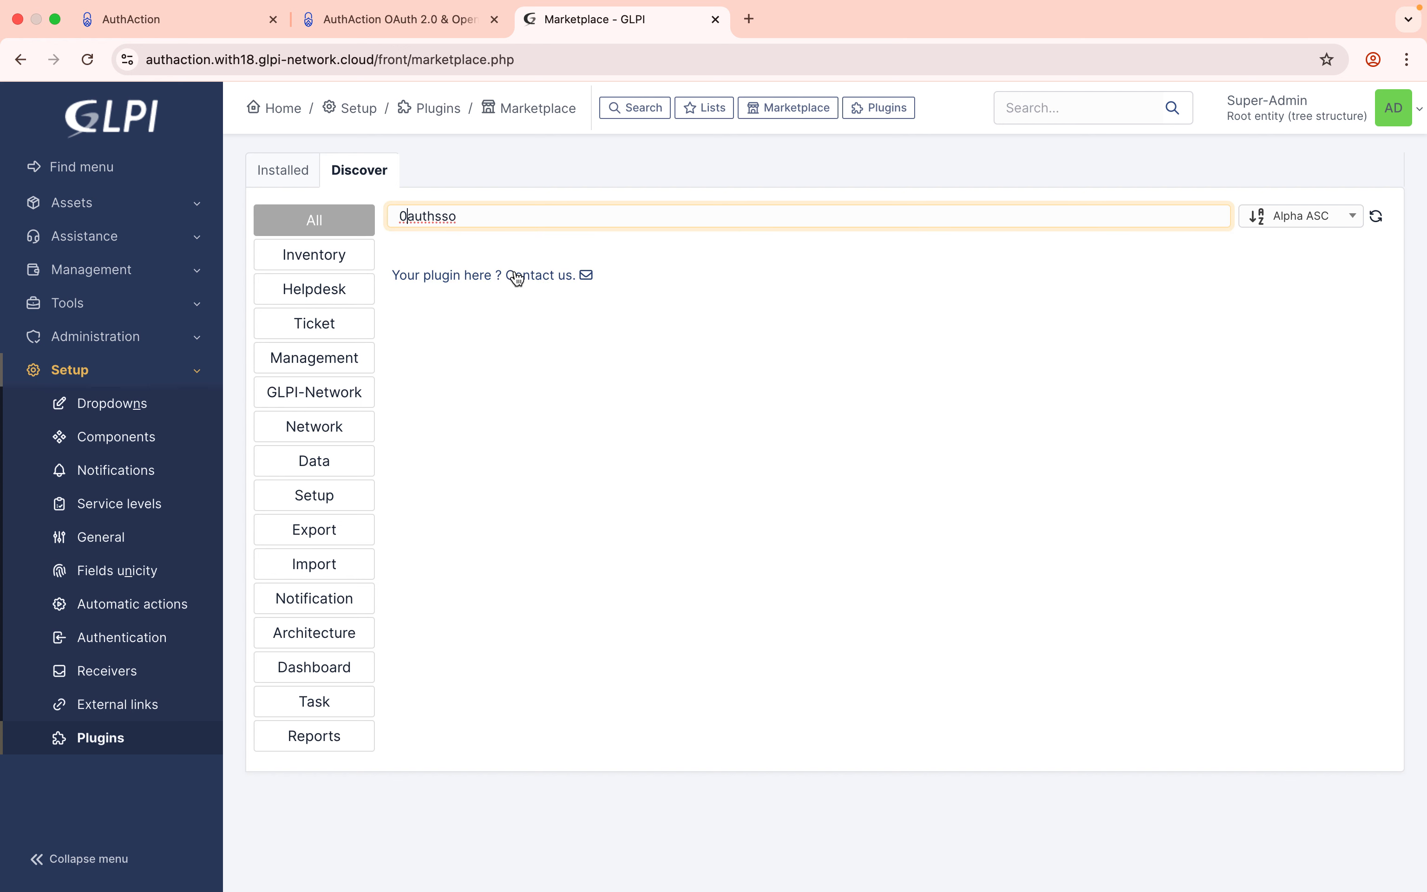
{"action": "key", "text": "BackSpace"}
{"action": "type", "text": "o"}
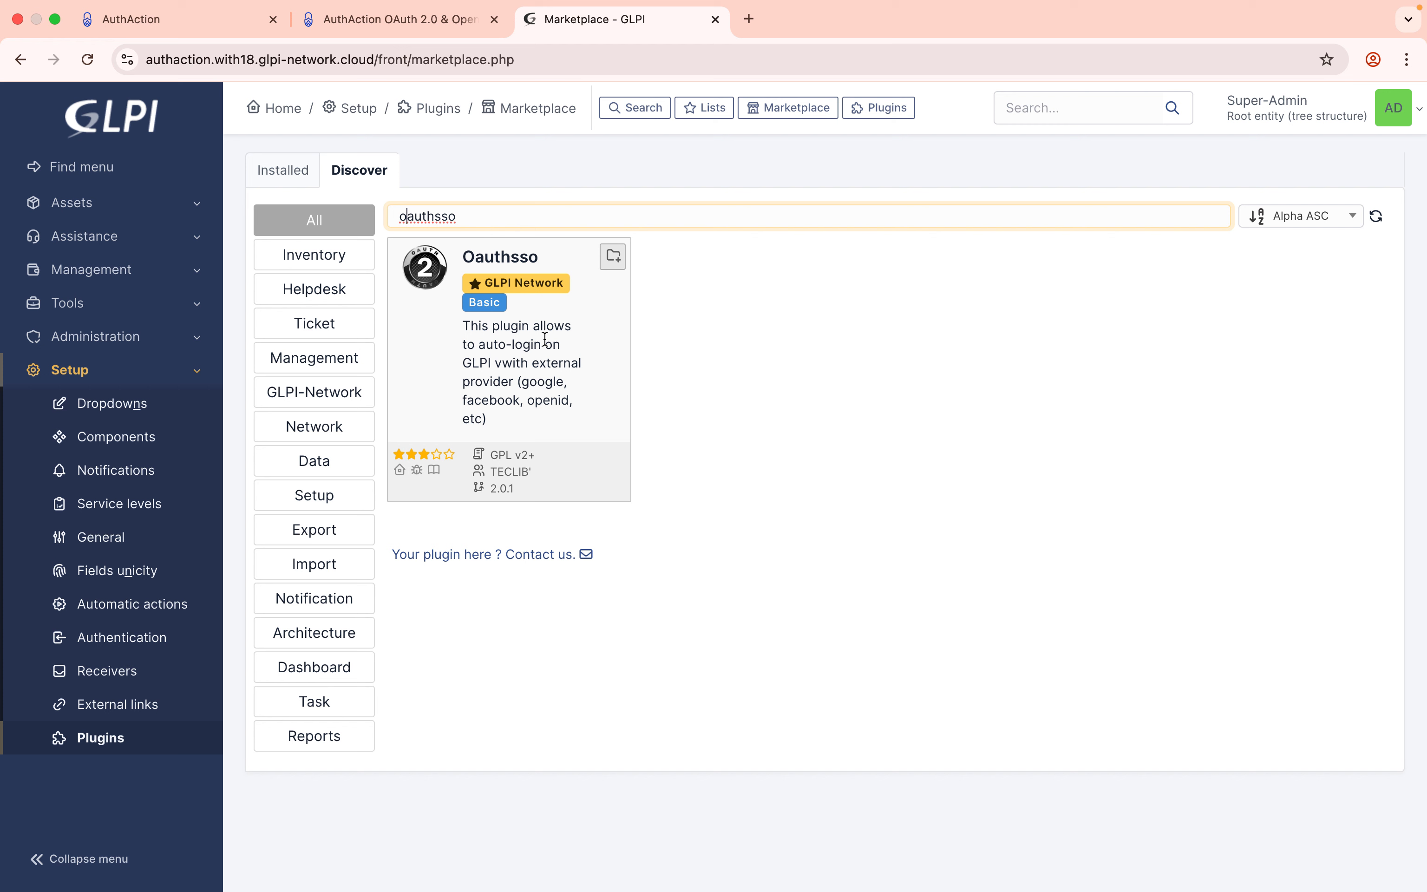
{"action": "left_click", "coordinate": [293, 177]}
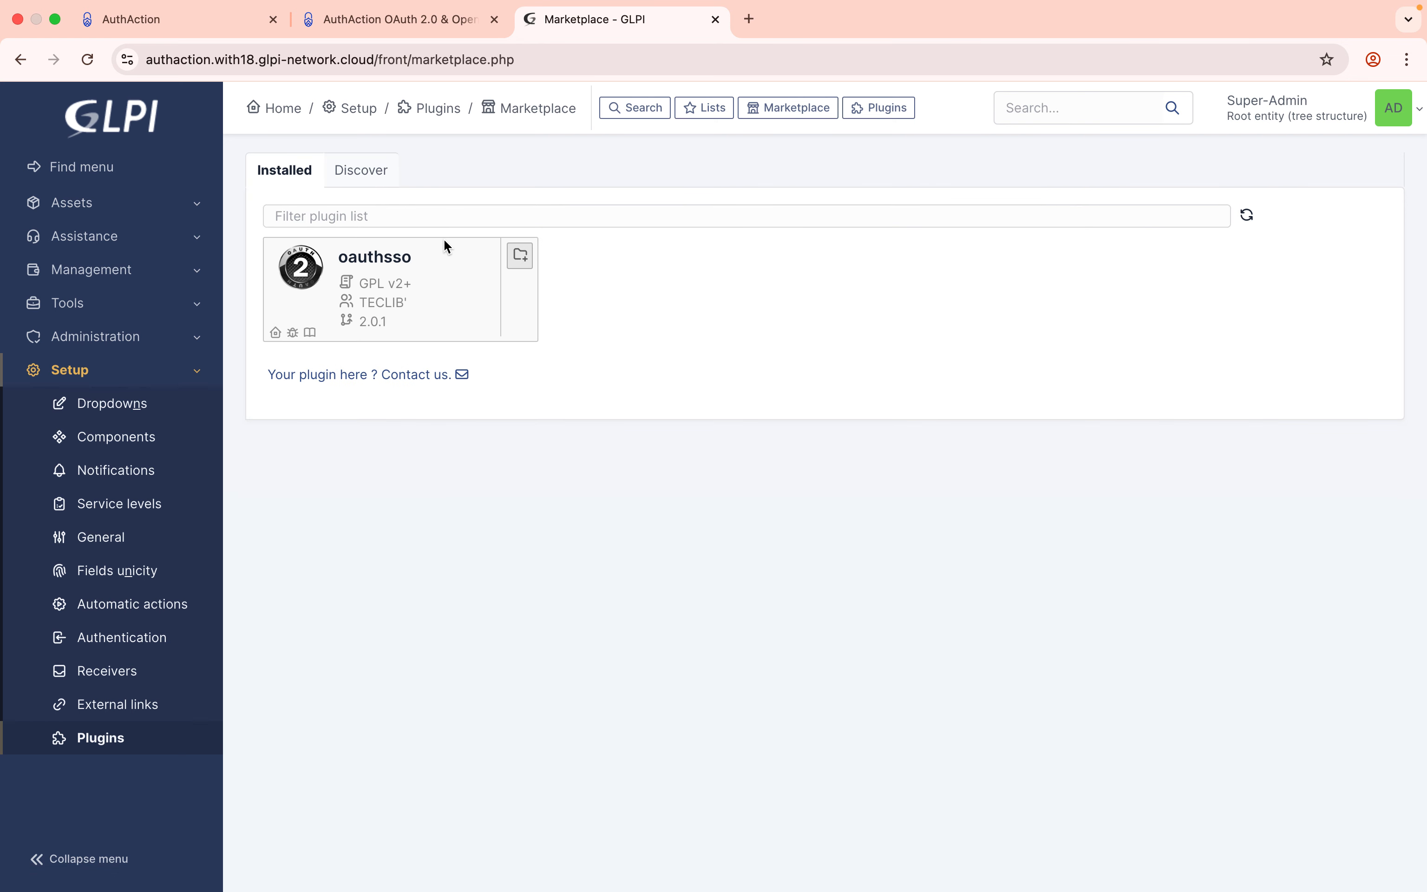
{"action": "left_click", "coordinate": [520, 255]}
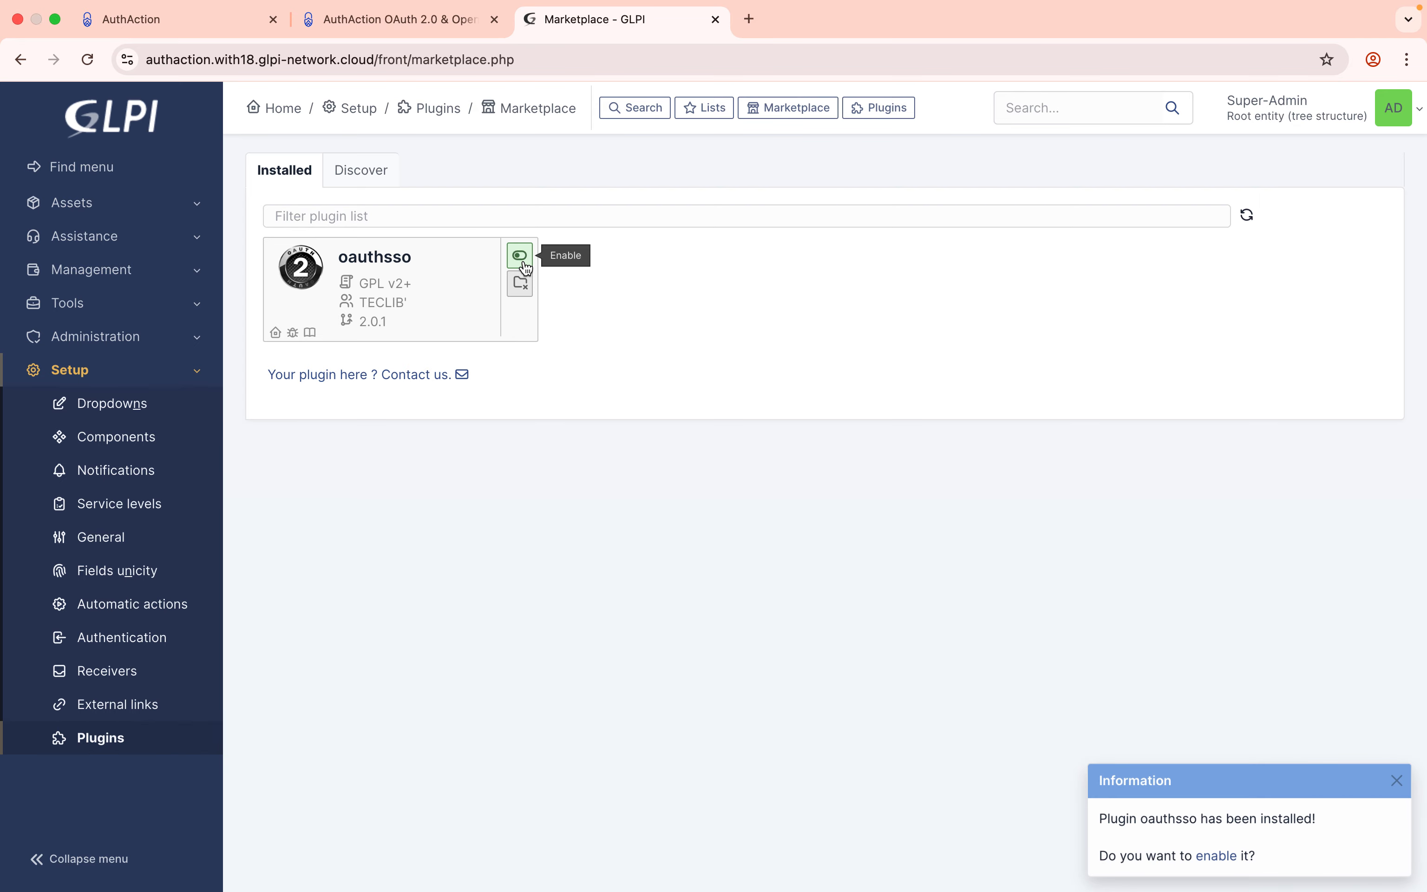
Enable the newly installed oauthsso plugin, then go to Setup > Oauth SSO applications.
{"action": "left_click", "coordinate": [1214, 859]}
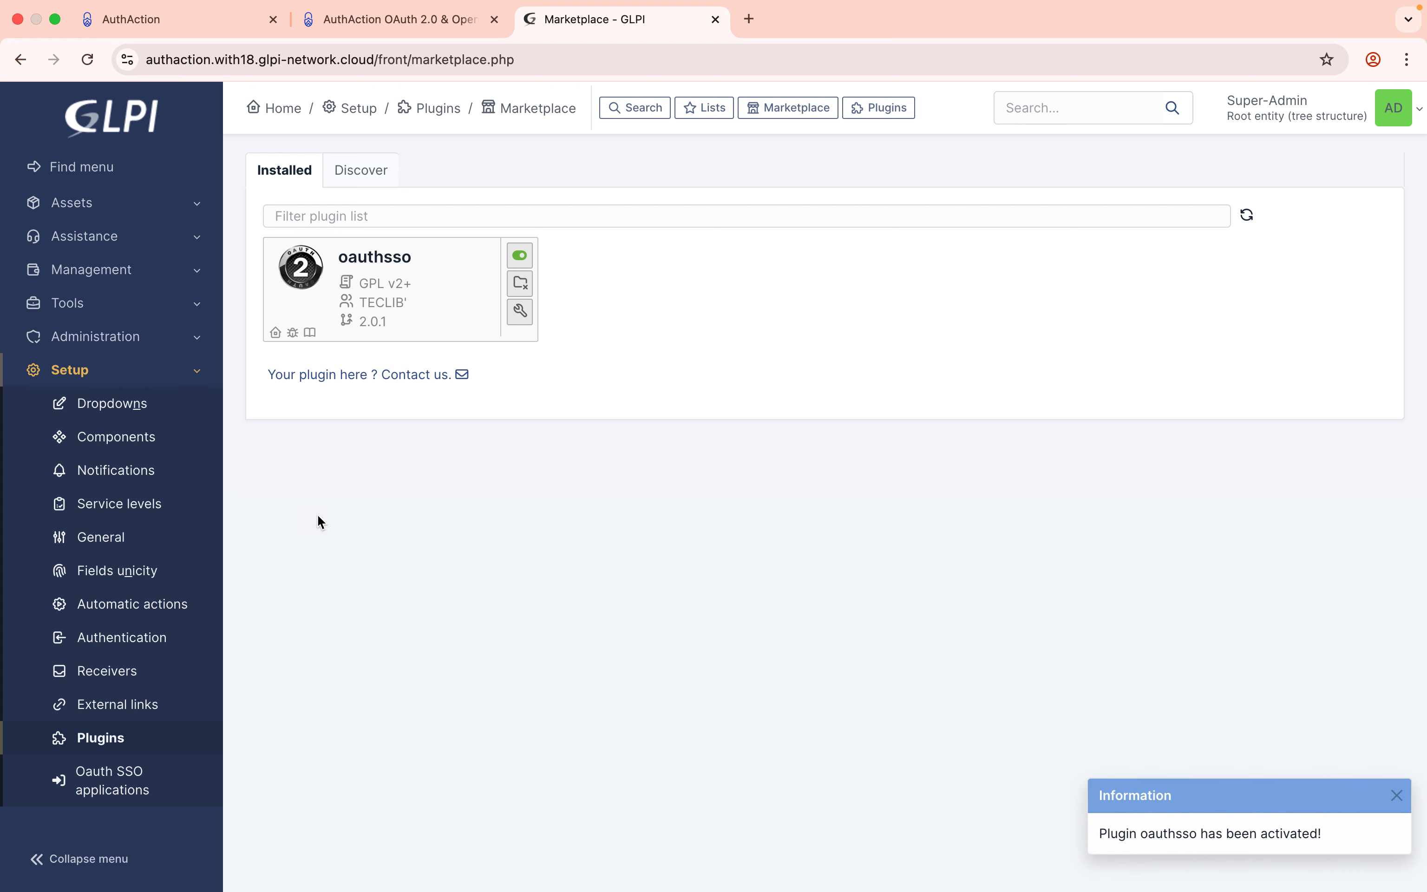
{"action": "left_click", "coordinate": [146, 782]}
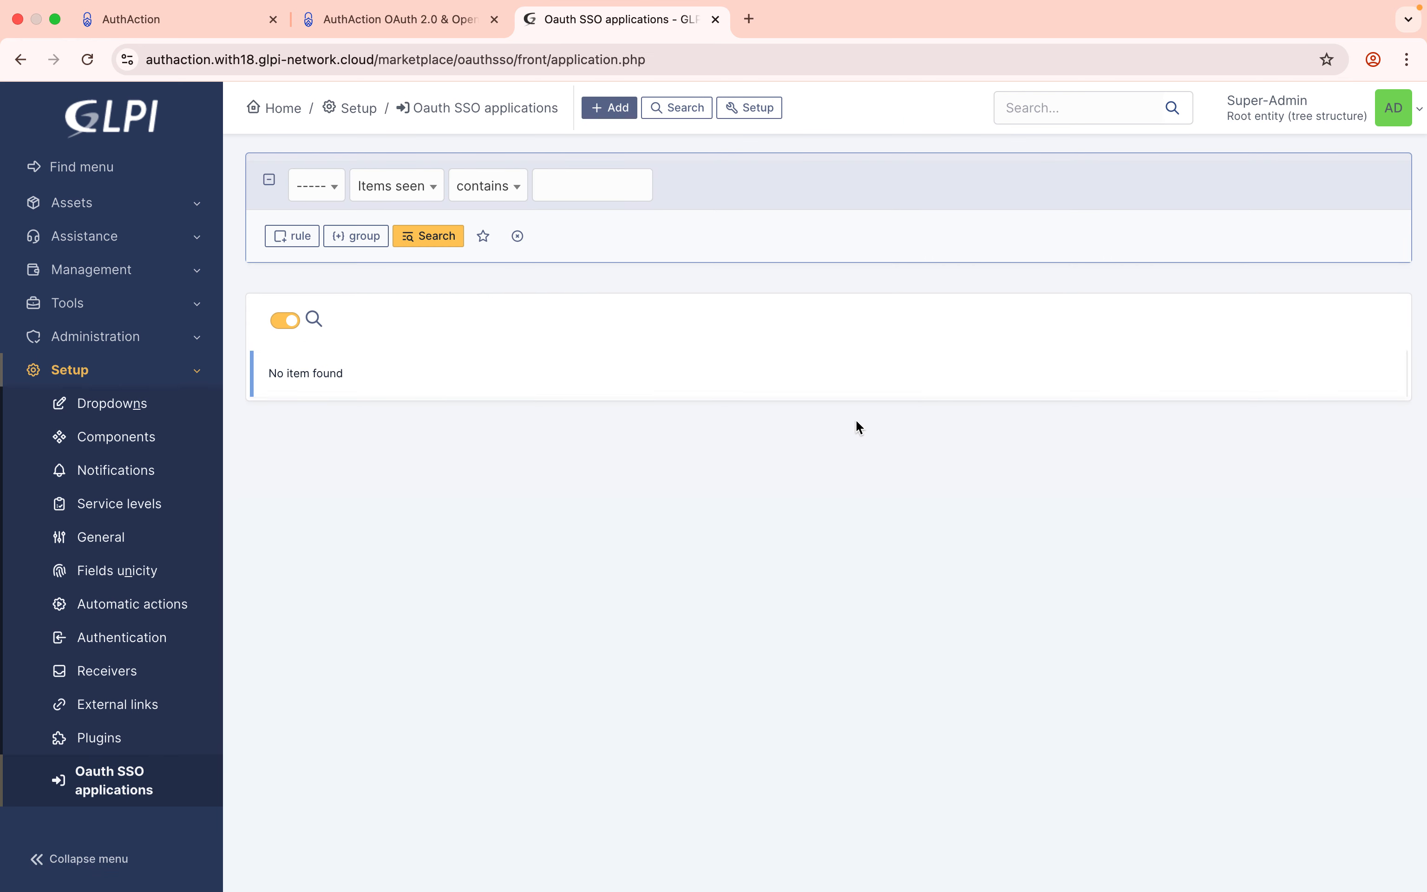
Add SSO application 'AuthAction' with OpenID Connect provider, openid icon and Active set to Yes.
{"action": "left_click", "coordinate": [608, 107]}
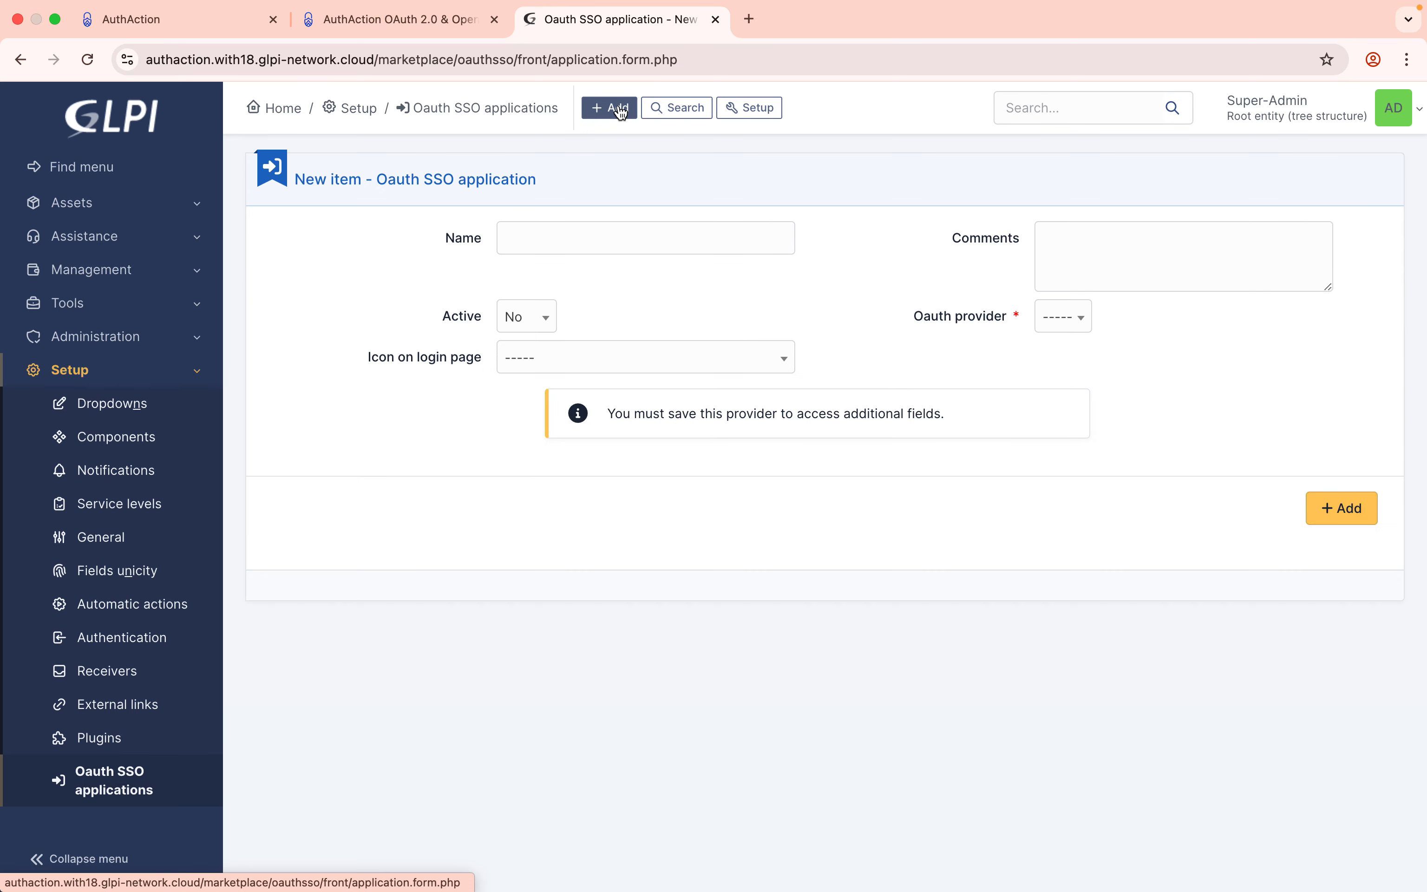
{"action": "left_click", "coordinate": [565, 239]}
{"action": "type", "text": "Auth"}
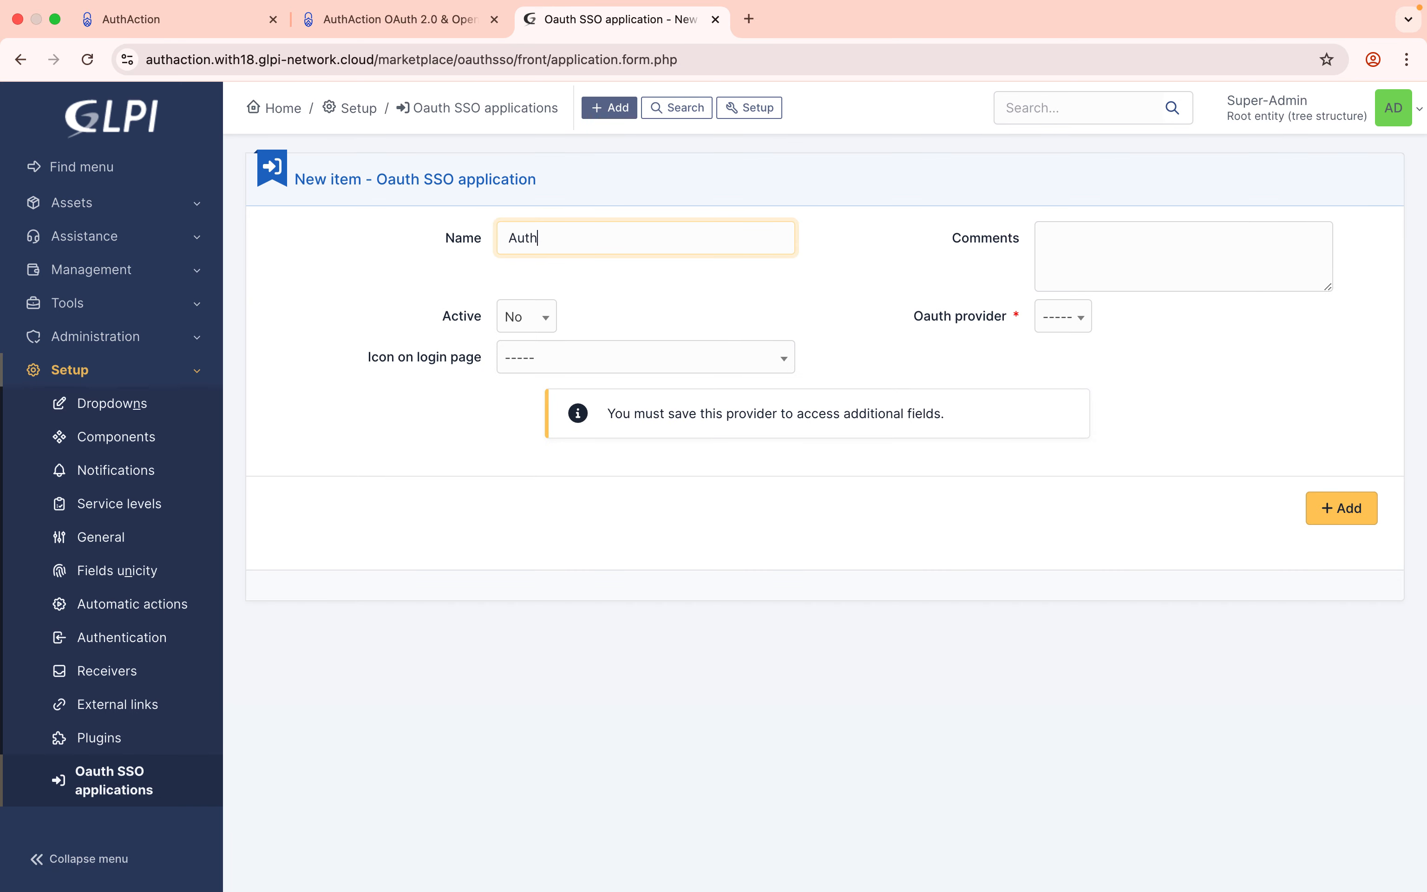
{"action": "type", "text": "Action"}
{"action": "left_click", "coordinate": [1064, 318]}
{"action": "scroll", "coordinate": [1127, 454], "scroll_direction": "down", "scroll_amount": 3}
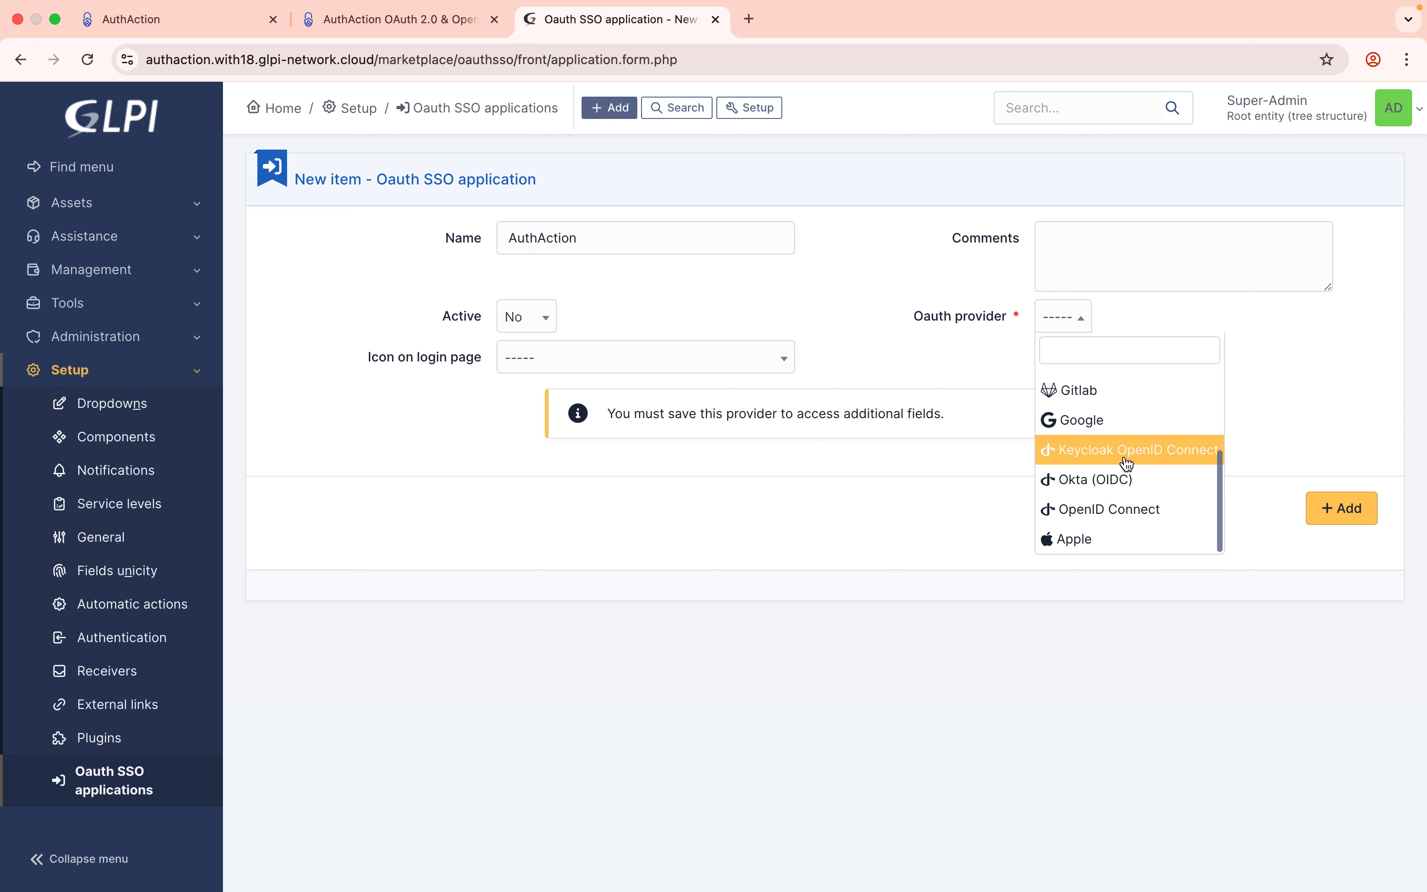
{"action": "left_click", "coordinate": [1123, 512]}
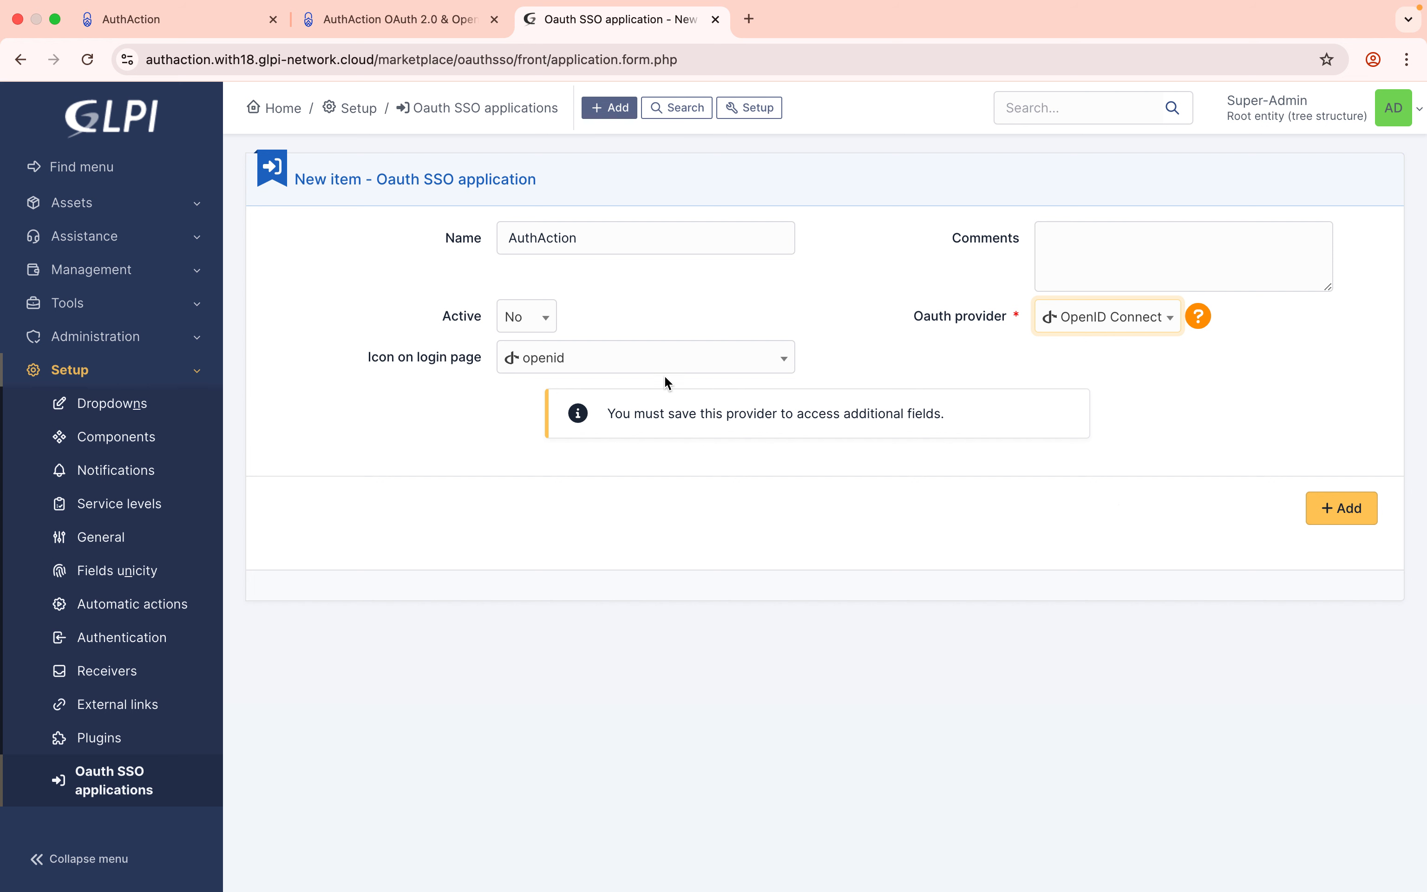
{"action": "left_click", "coordinate": [705, 360]}
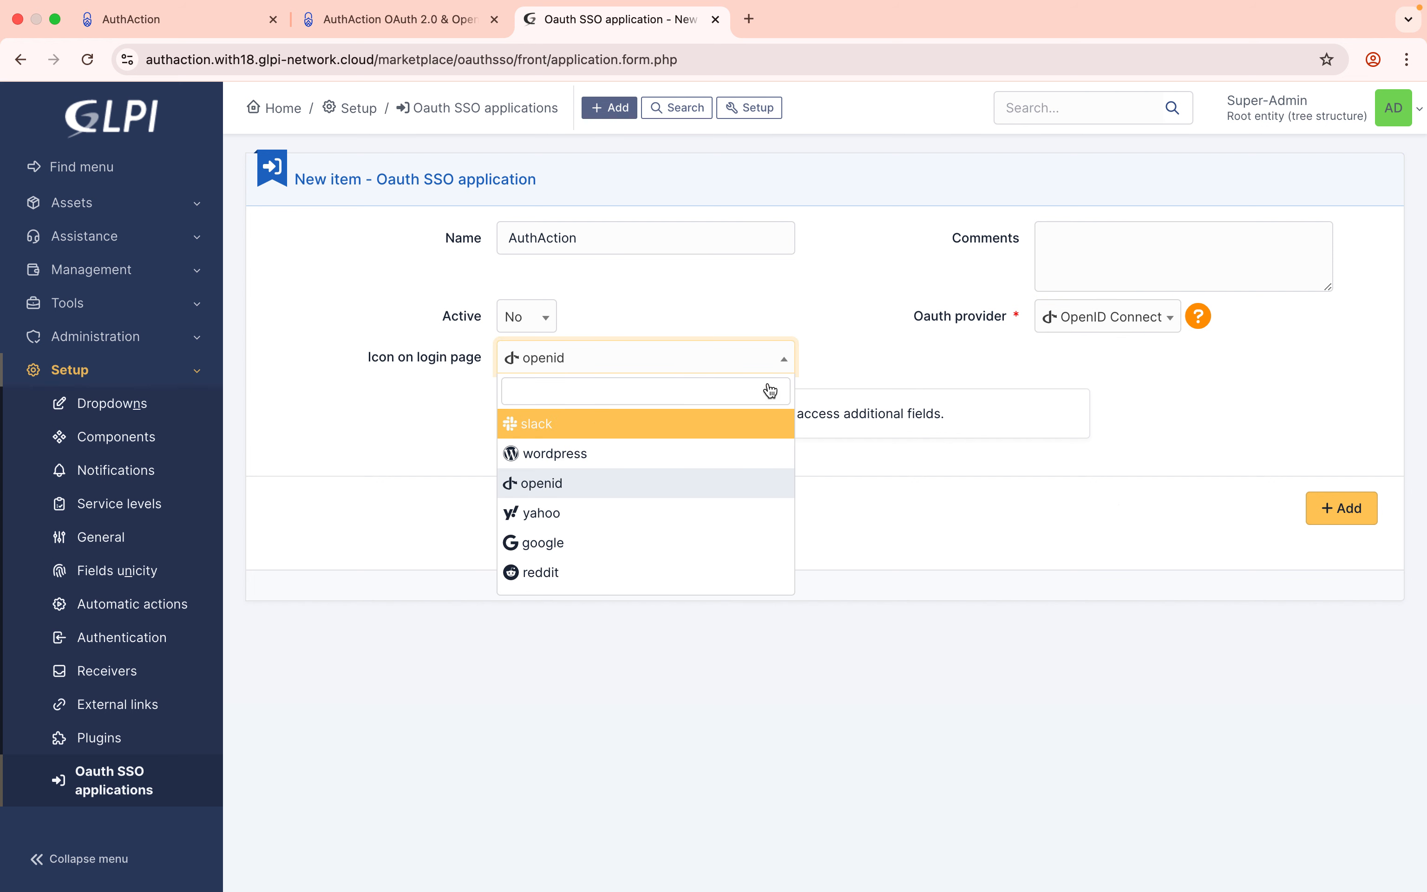
{"action": "left_click", "coordinate": [576, 487]}
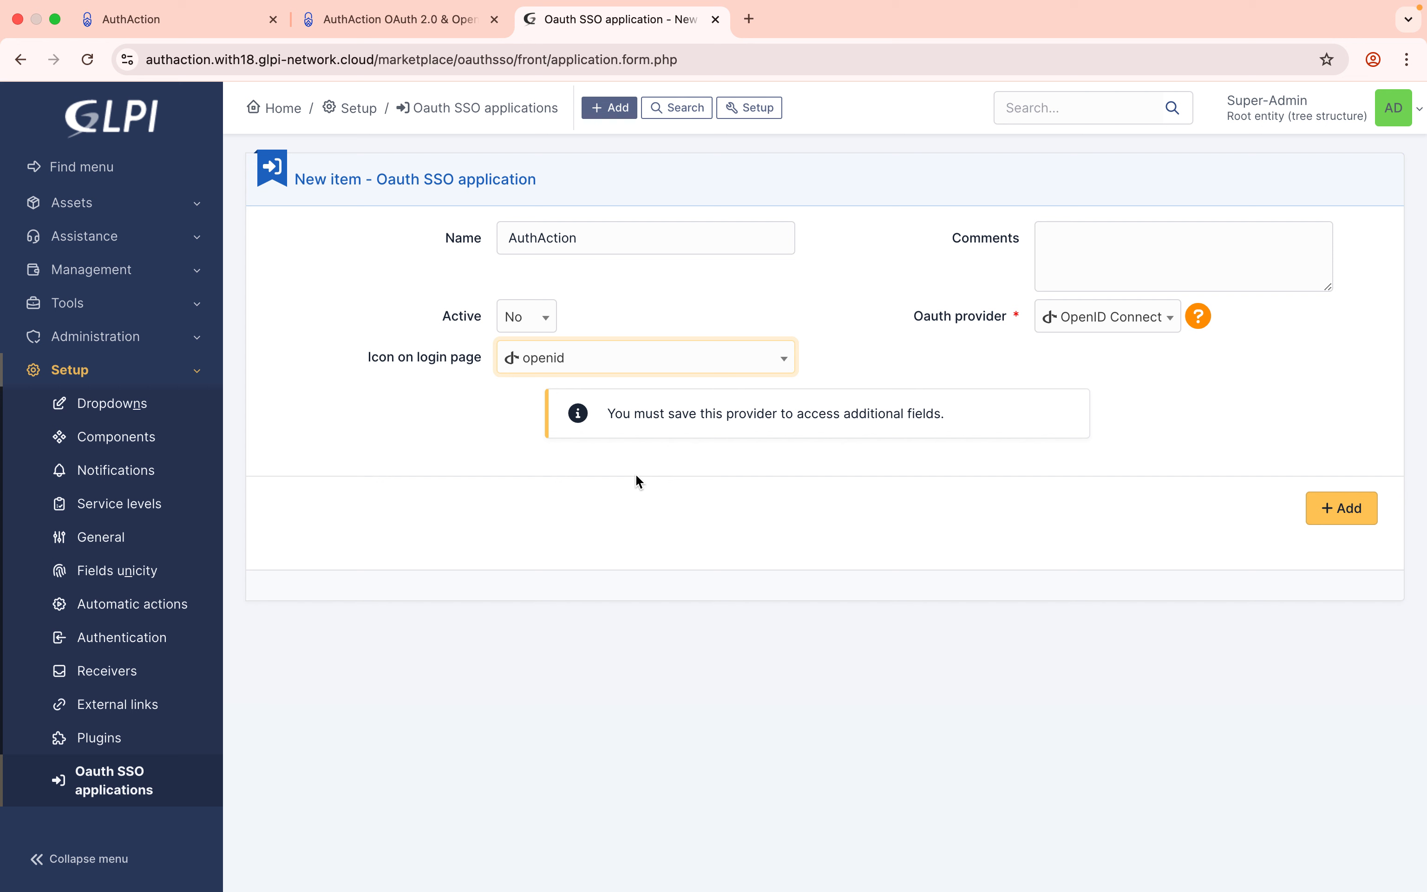
{"action": "left_click", "coordinate": [543, 317]}
{"action": "left_click", "coordinate": [534, 380]}
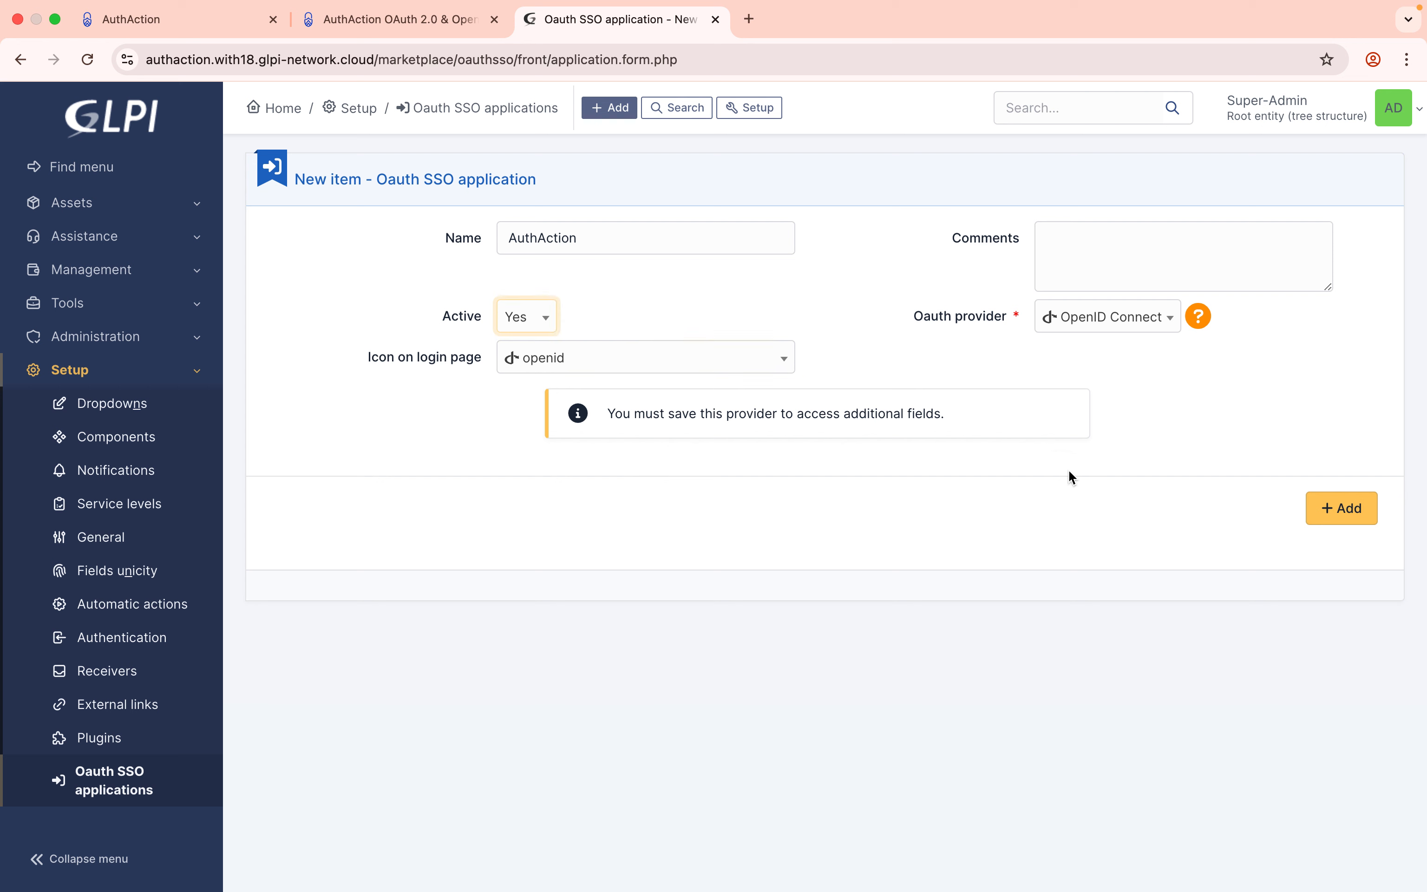
{"action": "left_click", "coordinate": [1342, 509]}
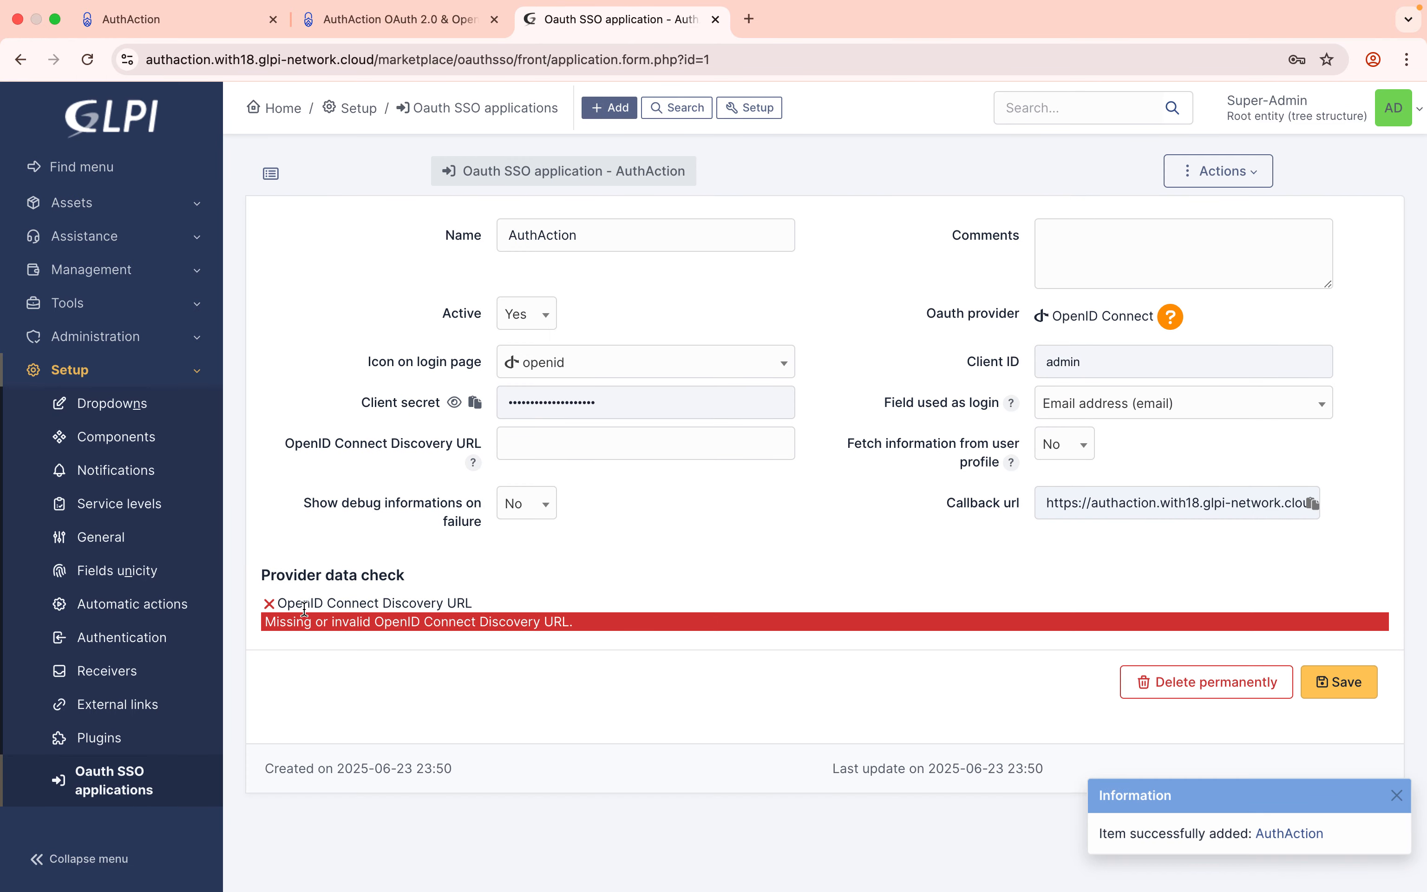
Clear the browser-autofilled Client ID and Client secret, then switch to AuthAction's Applications list.
{"action": "left_click_drag", "start_coordinate": [277, 603], "coordinate": [499, 615]}
{"action": "left_click", "coordinate": [512, 592]}
{"action": "left_click", "coordinate": [521, 442]}
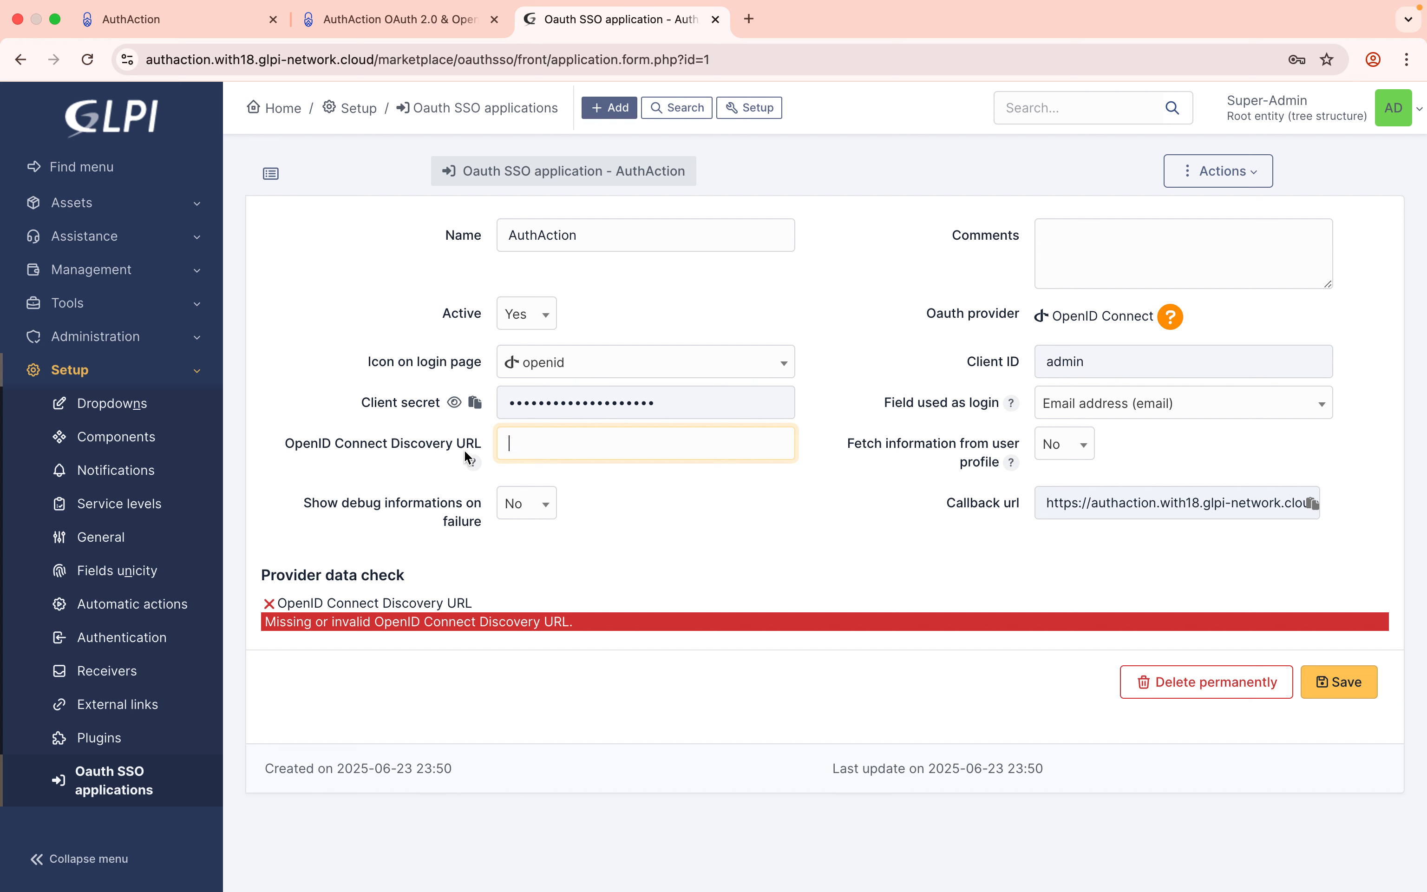
{"action": "left_click", "coordinate": [1096, 363]}
{"action": "left_click_drag", "start_coordinate": [1096, 363], "coordinate": [1038, 363]}
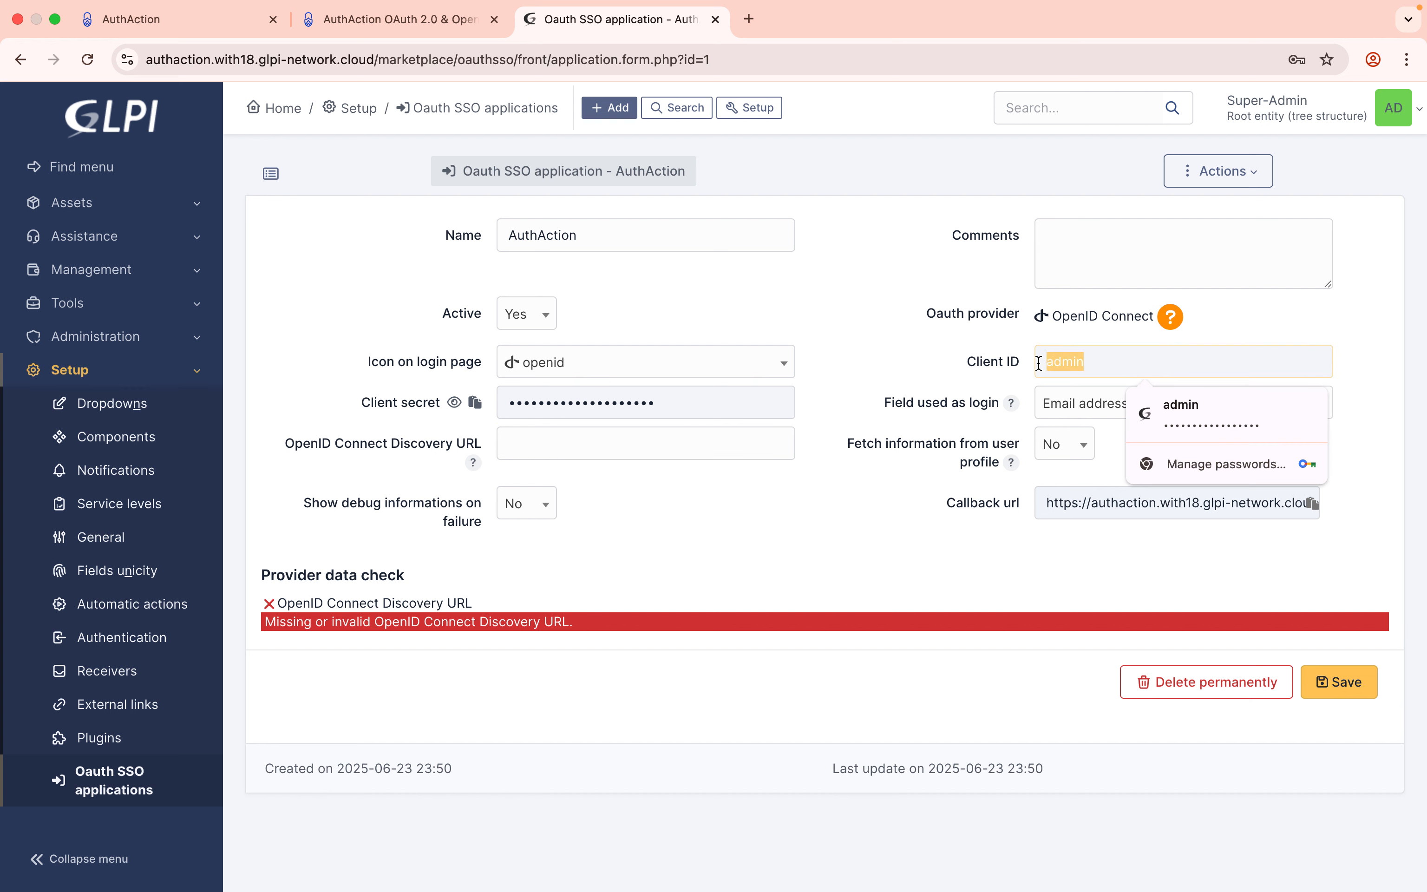
{"action": "key", "text": "BackSpace"}
{"action": "left_click_drag", "start_coordinate": [653, 402], "coordinate": [493, 400]}
{"action": "key", "text": "BackSpace"}
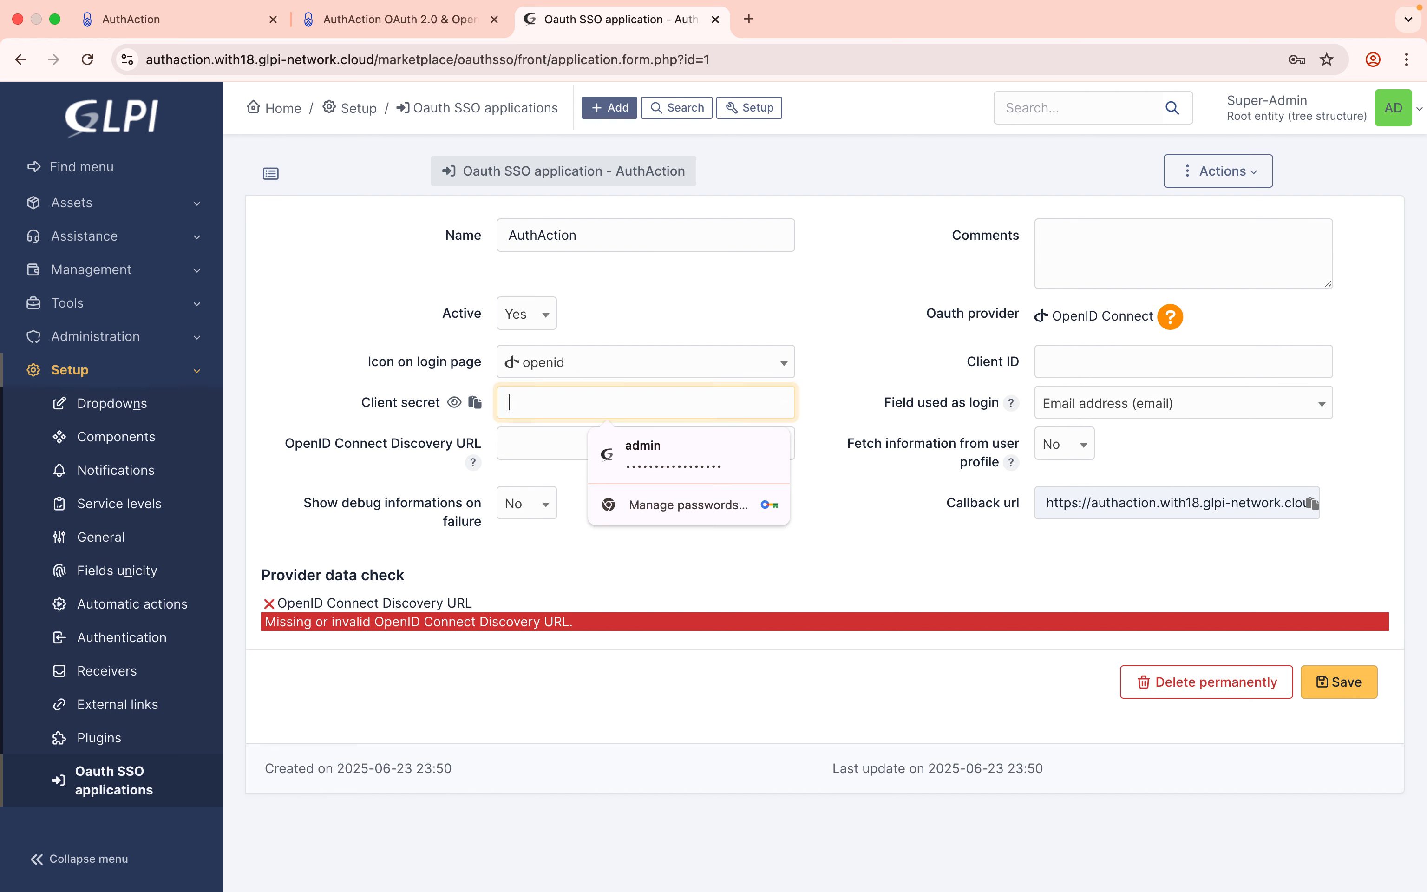
{"action": "left_click", "coordinate": [858, 344]}
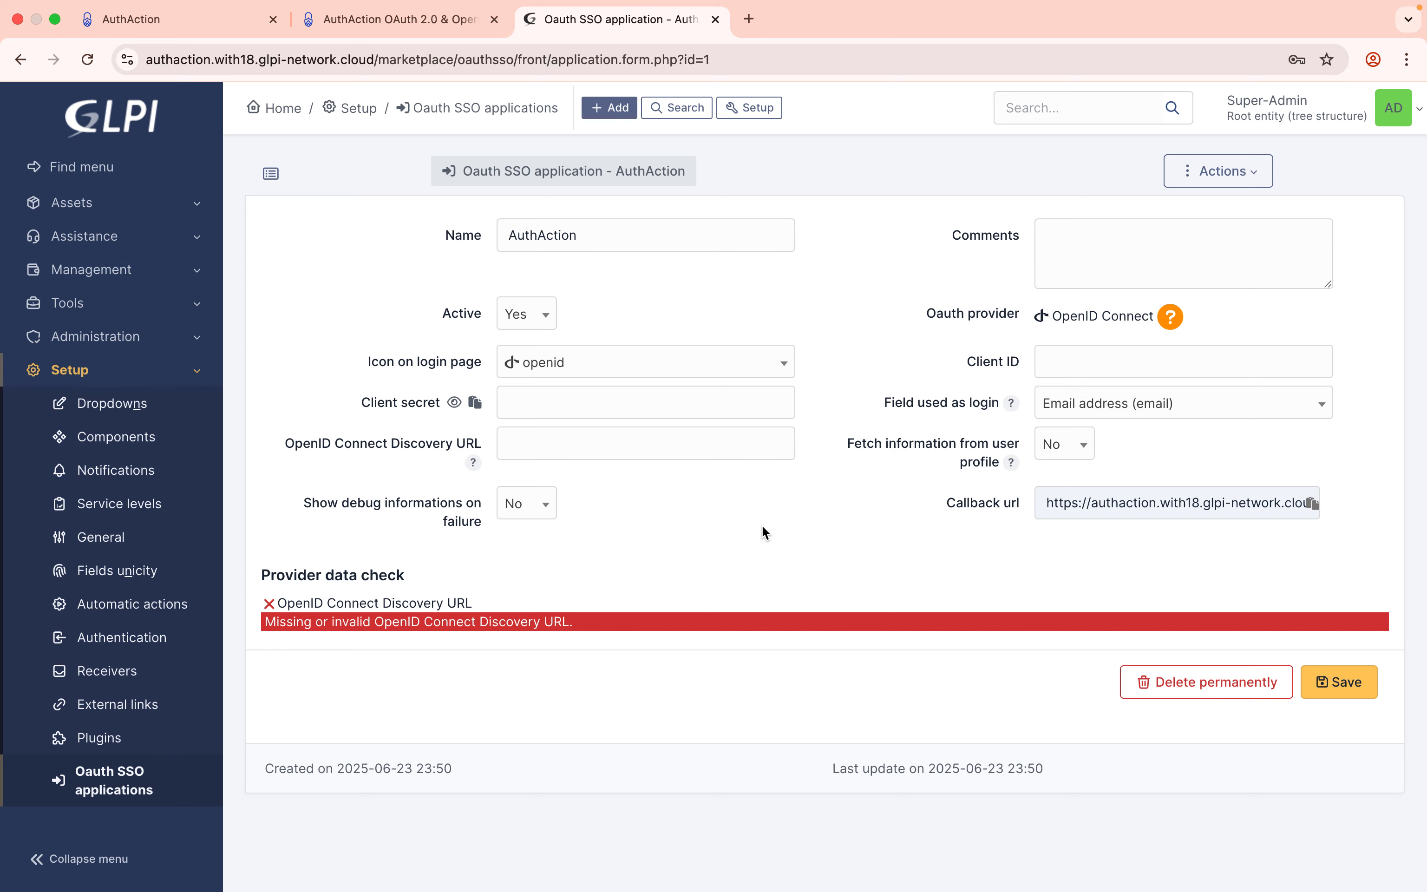
{"action": "left_click", "coordinate": [210, 17]}
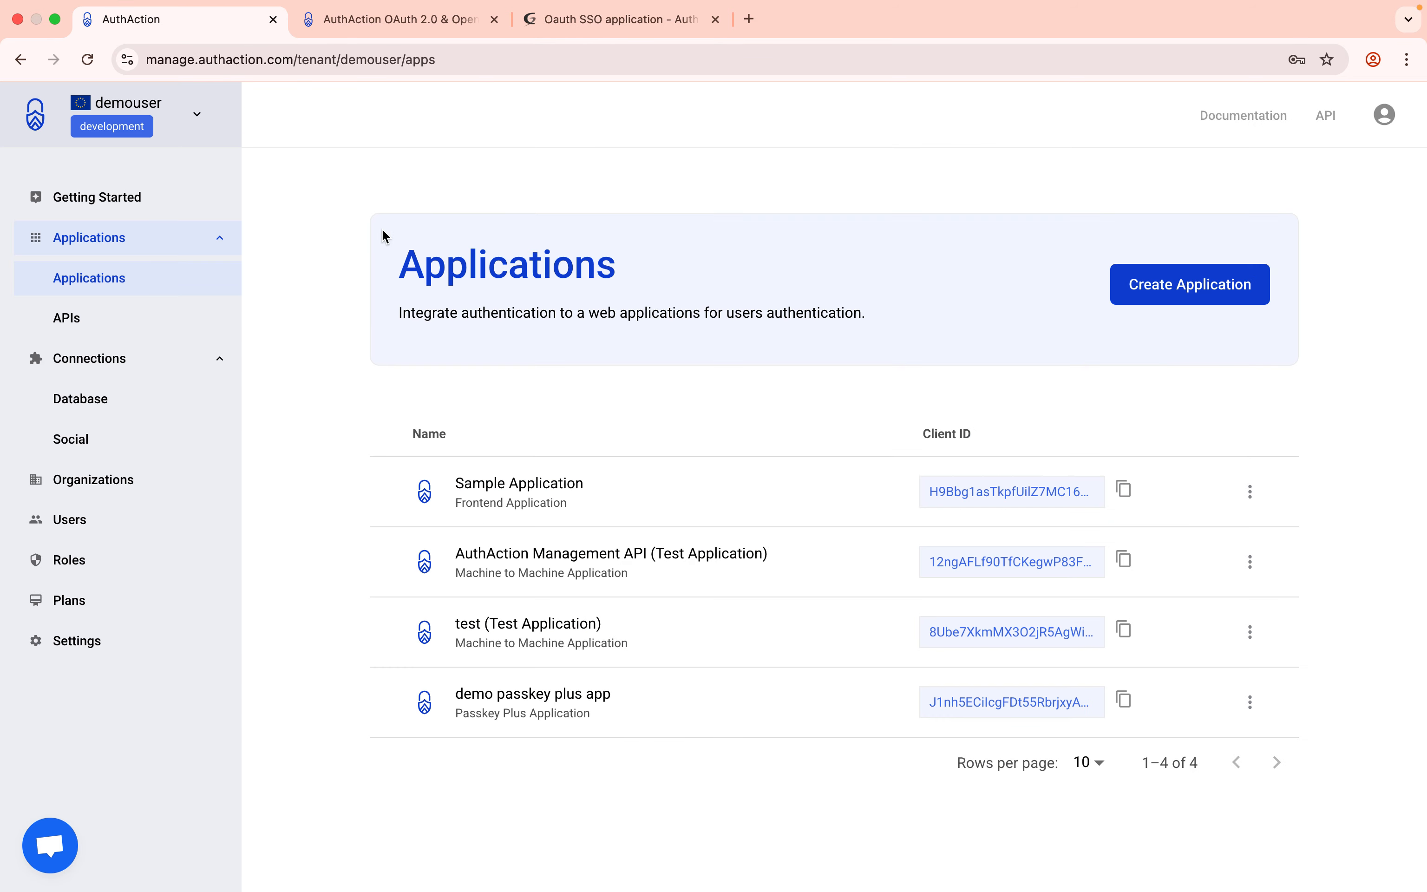
Create a new AuthAction application named 'glpi demo app'.
{"action": "left_click", "coordinate": [1175, 285]}
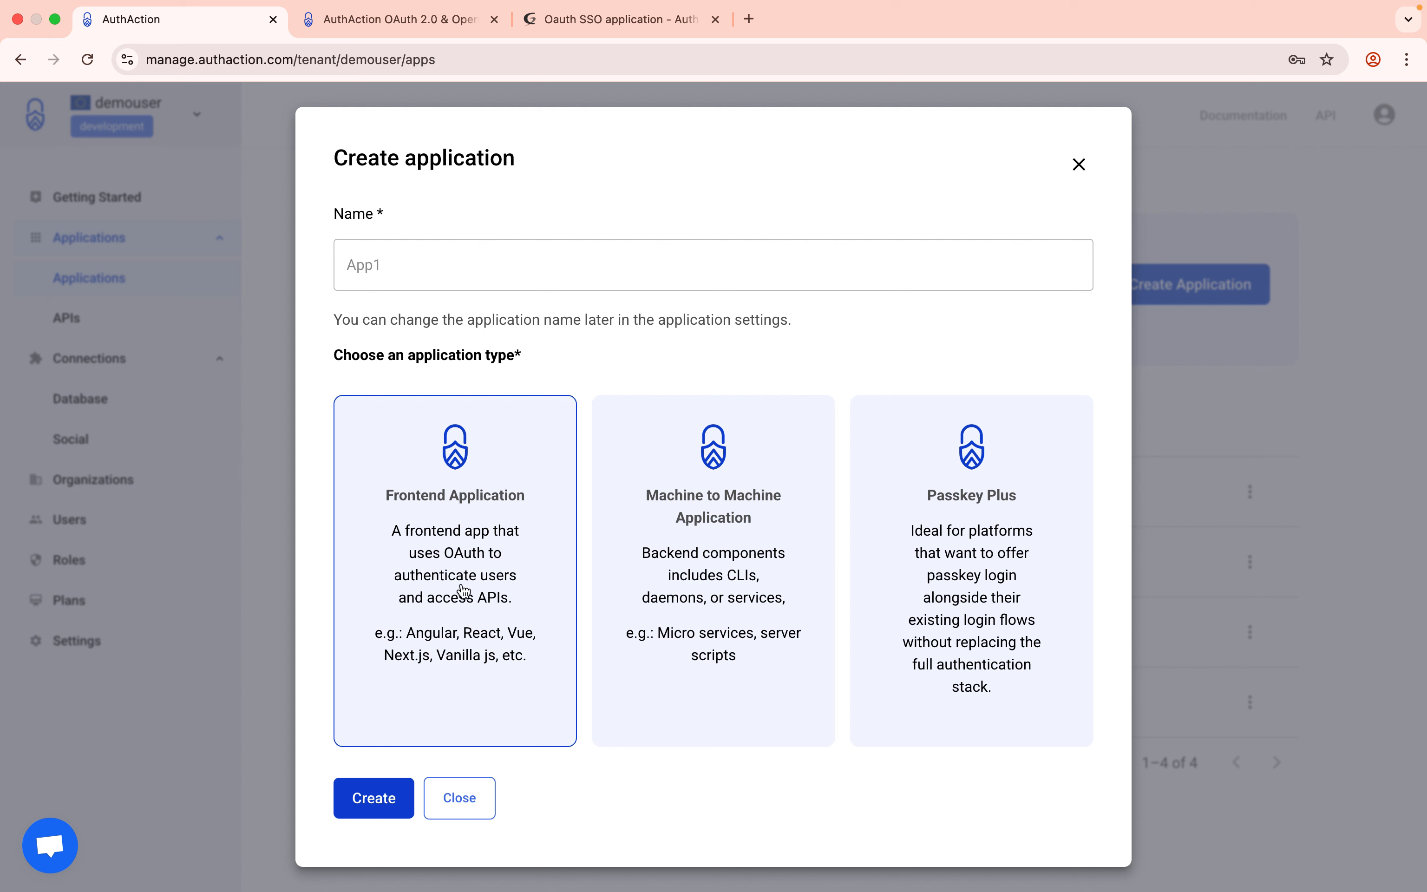
{"action": "left_click", "coordinate": [461, 252]}
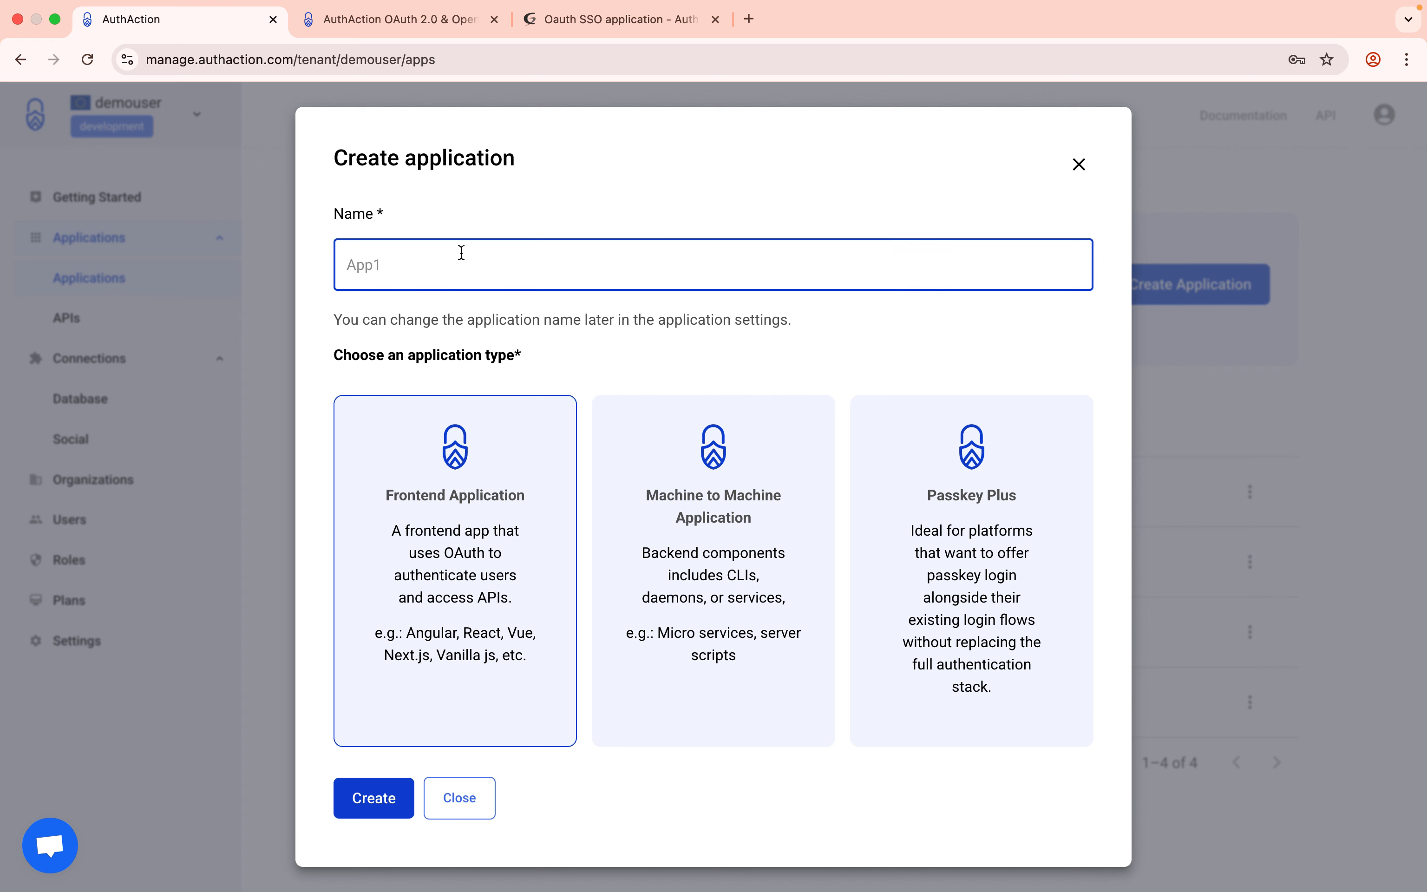
{"action": "type", "text": "glpi demo app"}
{"action": "left_click", "coordinate": [349, 784]}
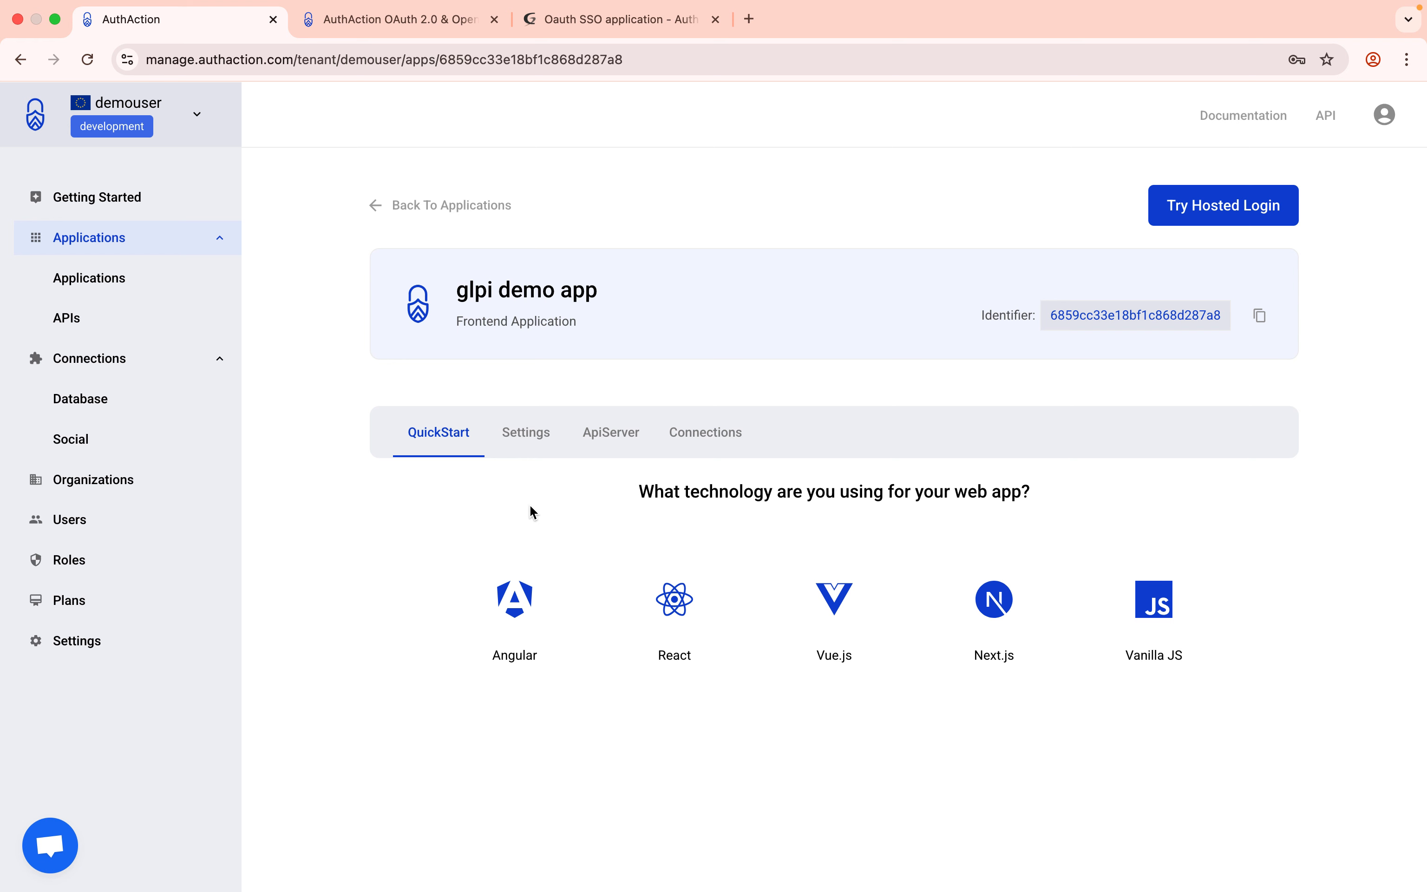
Open the glpi demo app's Settings and copy its Client ID.
{"action": "left_click", "coordinate": [529, 444]}
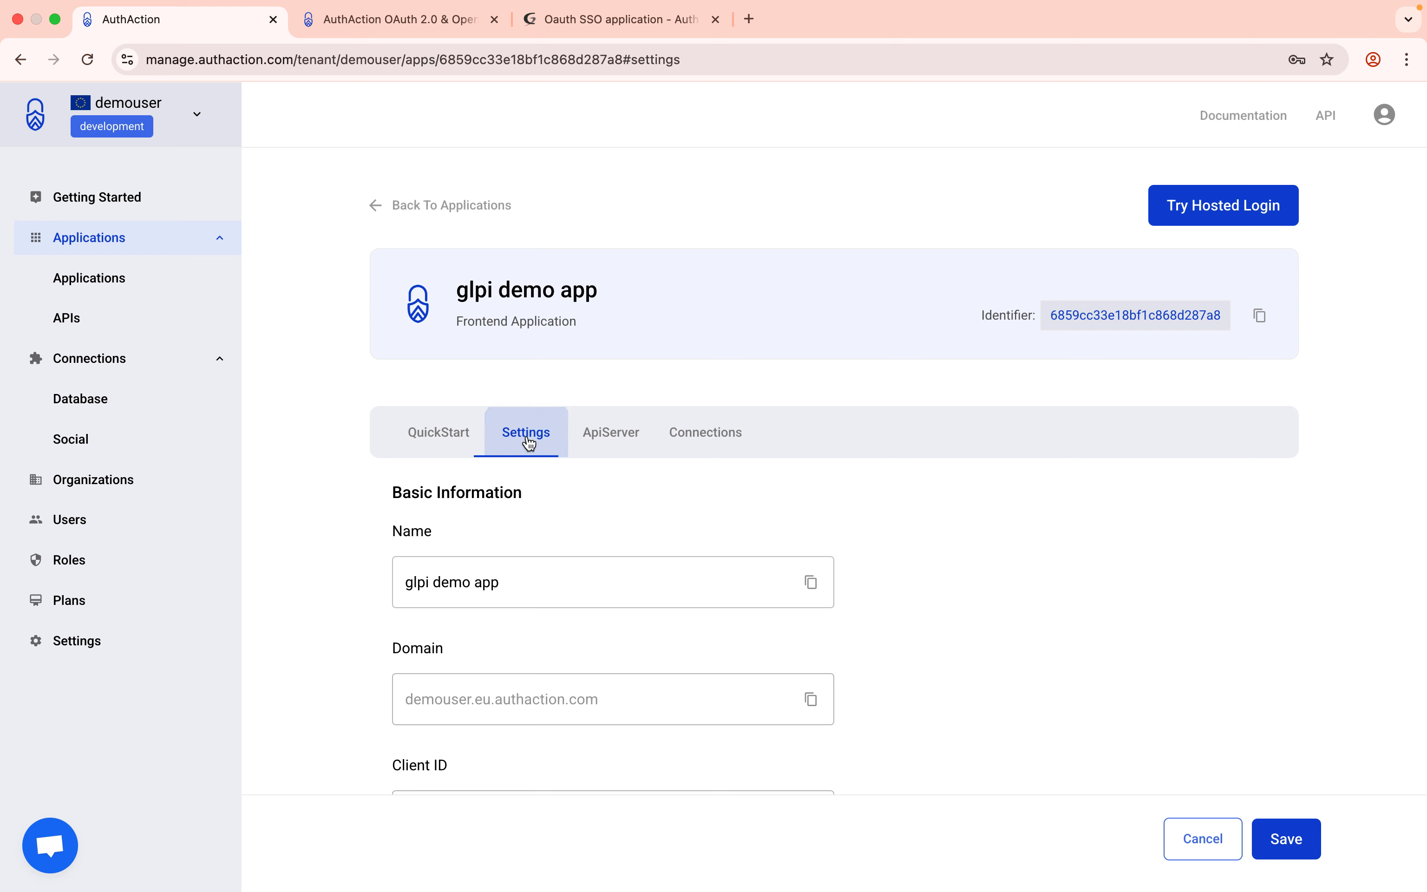
{"action": "scroll", "coordinate": [557, 527], "scroll_direction": "down", "scroll_amount": 5}
{"action": "scroll", "coordinate": [558, 527], "scroll_direction": "down", "scroll_amount": 3}
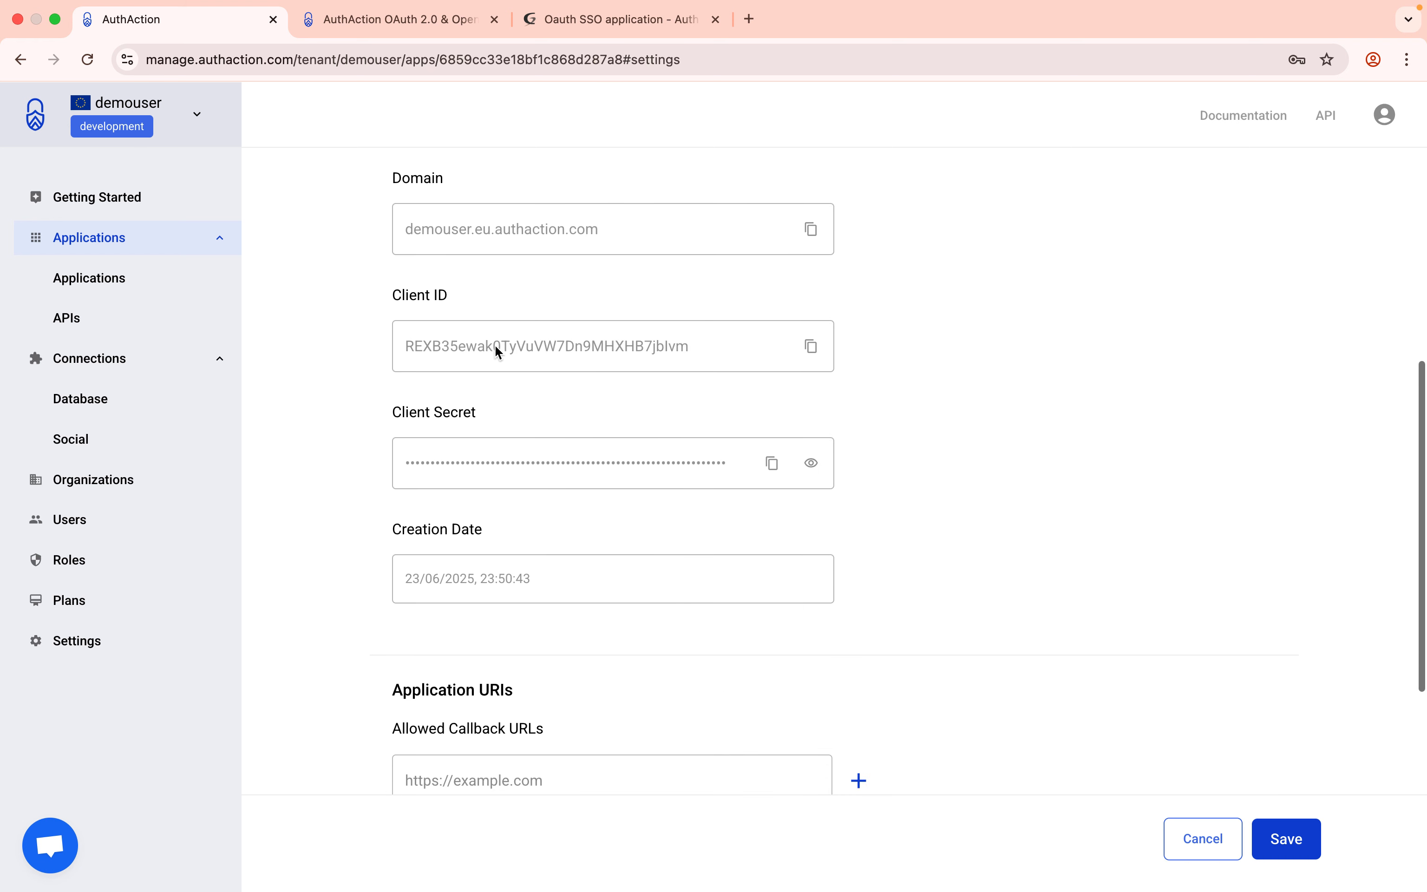
{"action": "scroll", "coordinate": [458, 329], "scroll_direction": "down", "scroll_amount": 3}
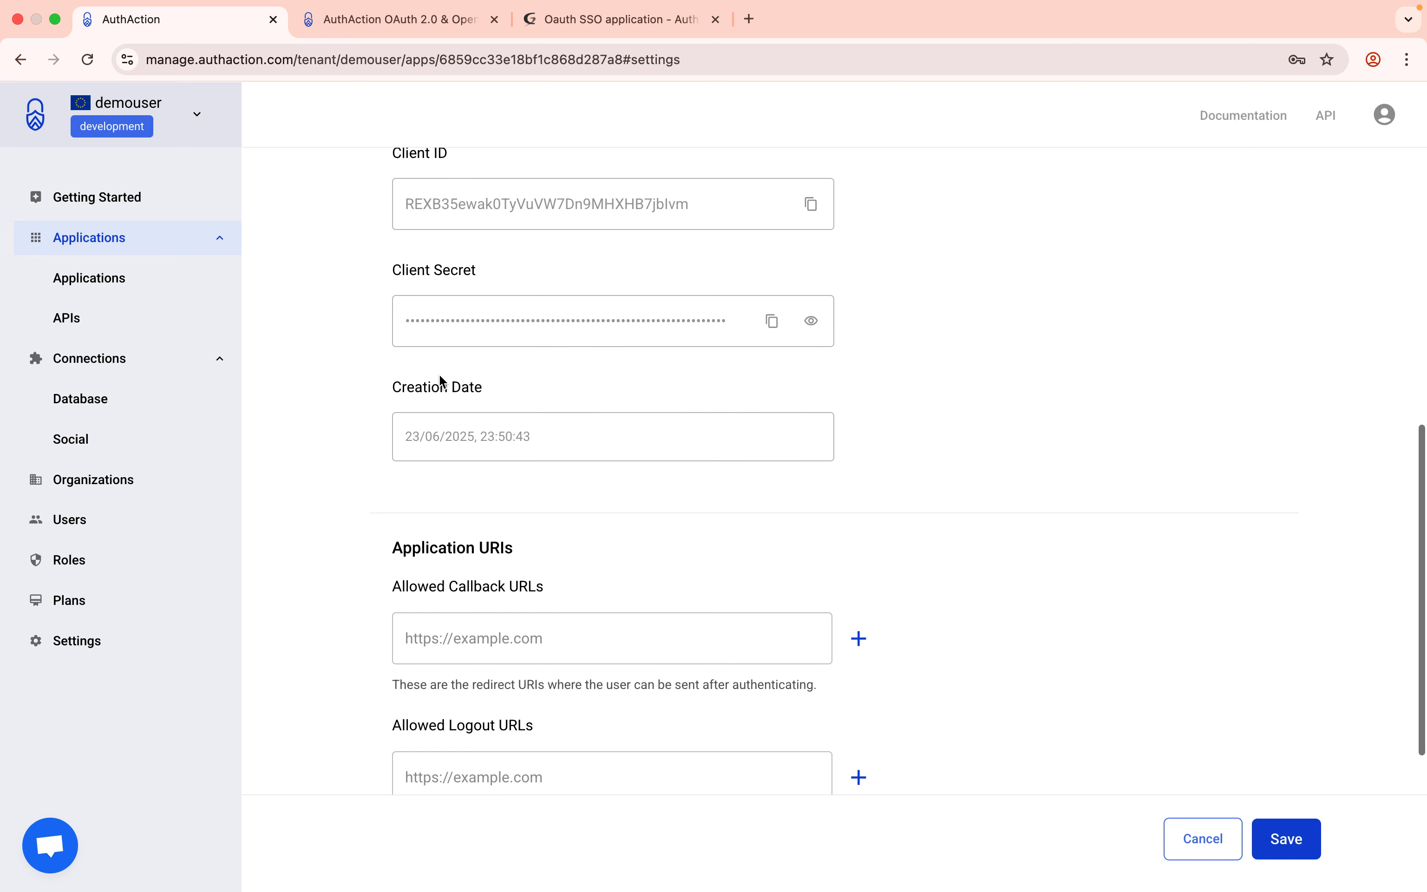
{"action": "scroll", "coordinate": [458, 426], "scroll_direction": "up", "scroll_amount": 4}
{"action": "scroll", "coordinate": [459, 426], "scroll_direction": "up", "scroll_amount": 1}
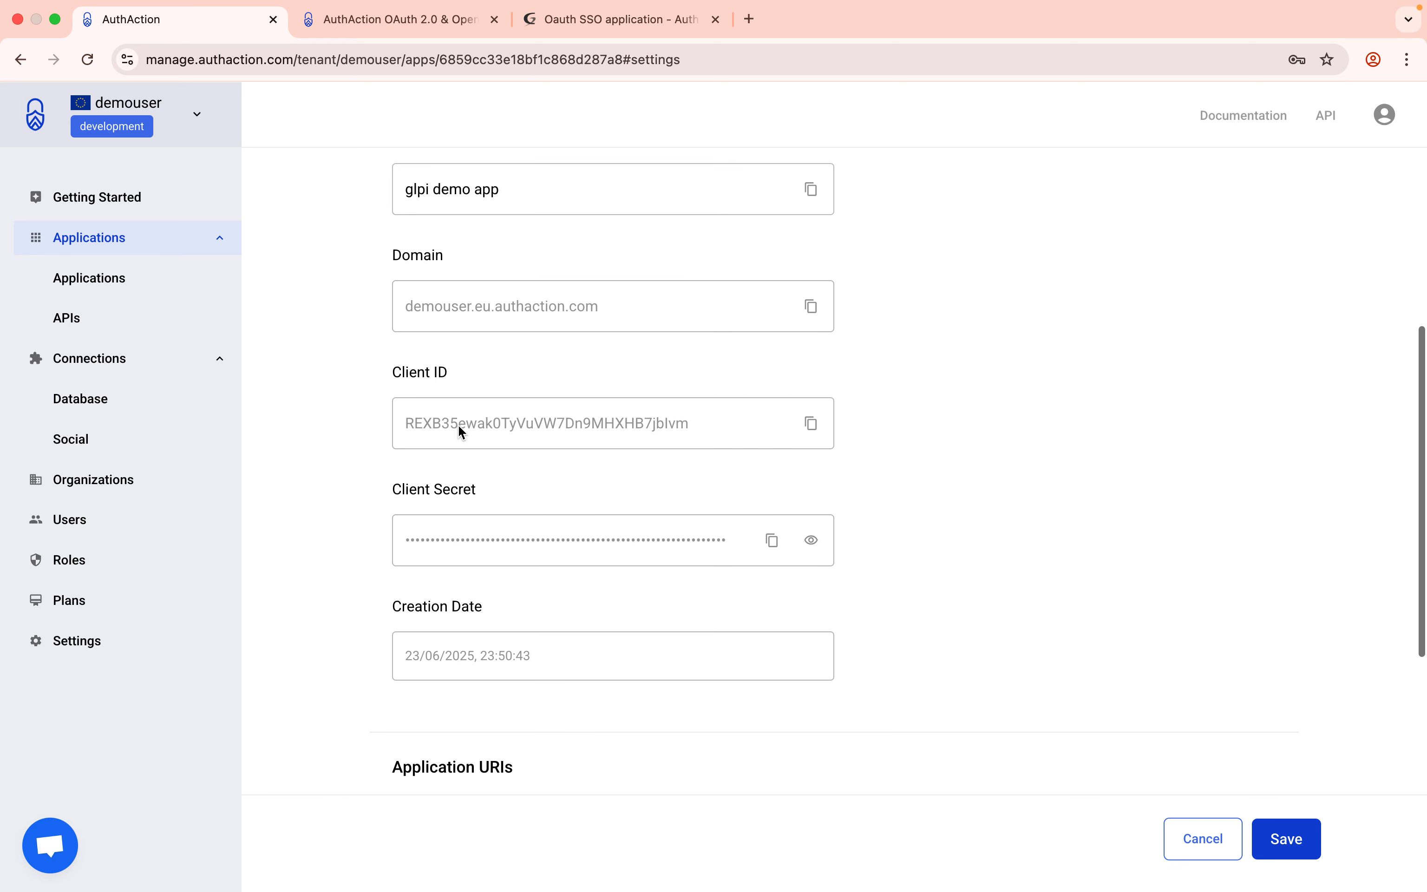
{"action": "left_click", "coordinate": [811, 423]}
Paste the AuthAction Client ID and client secret into GLPI's SSO form.
{"action": "left_click", "coordinate": [567, 22]}
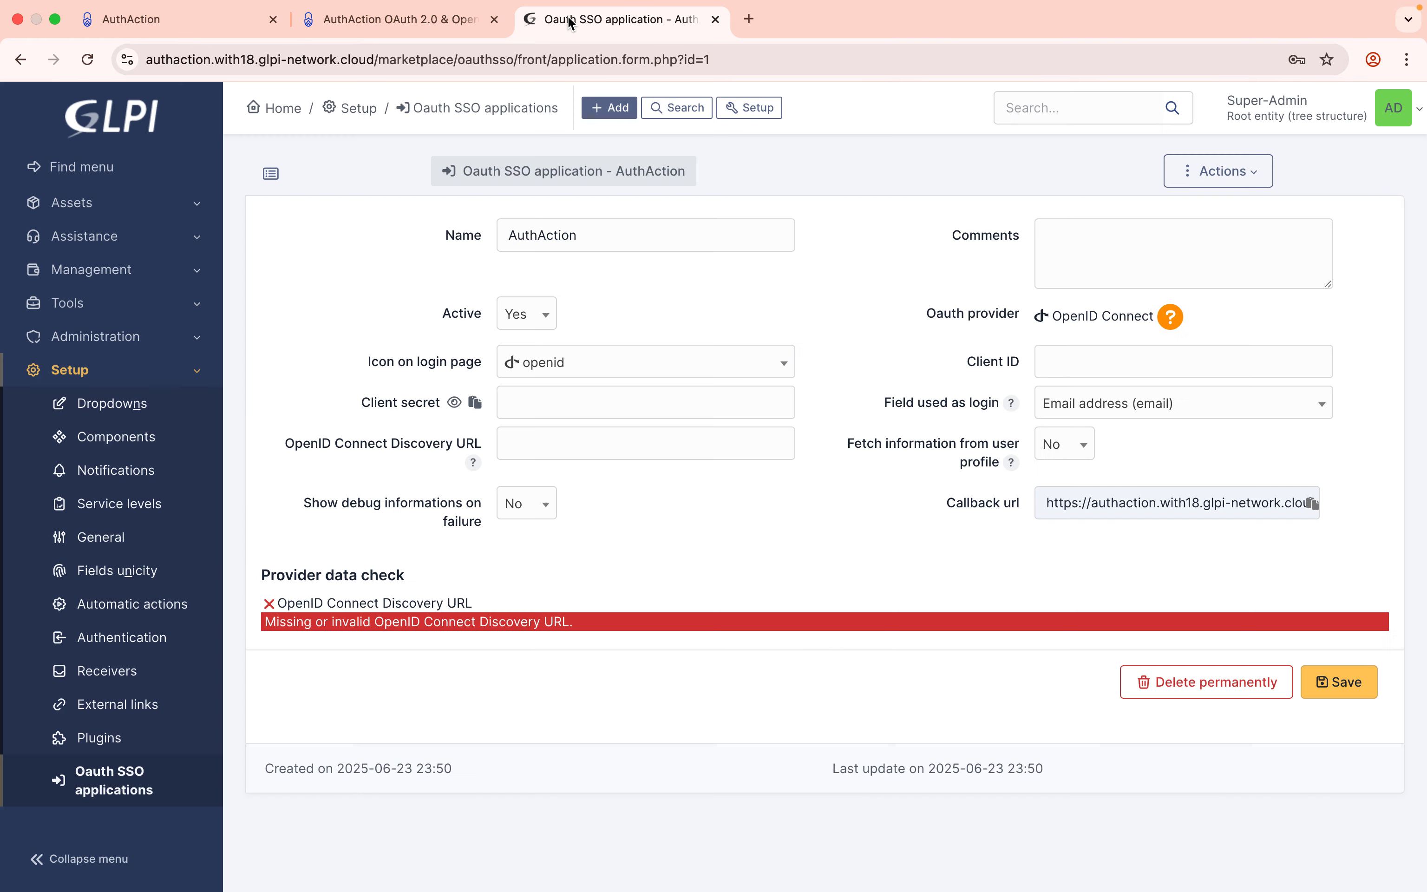
{"action": "left_click", "coordinate": [1066, 361]}
{"action": "key", "text": "super+v"}
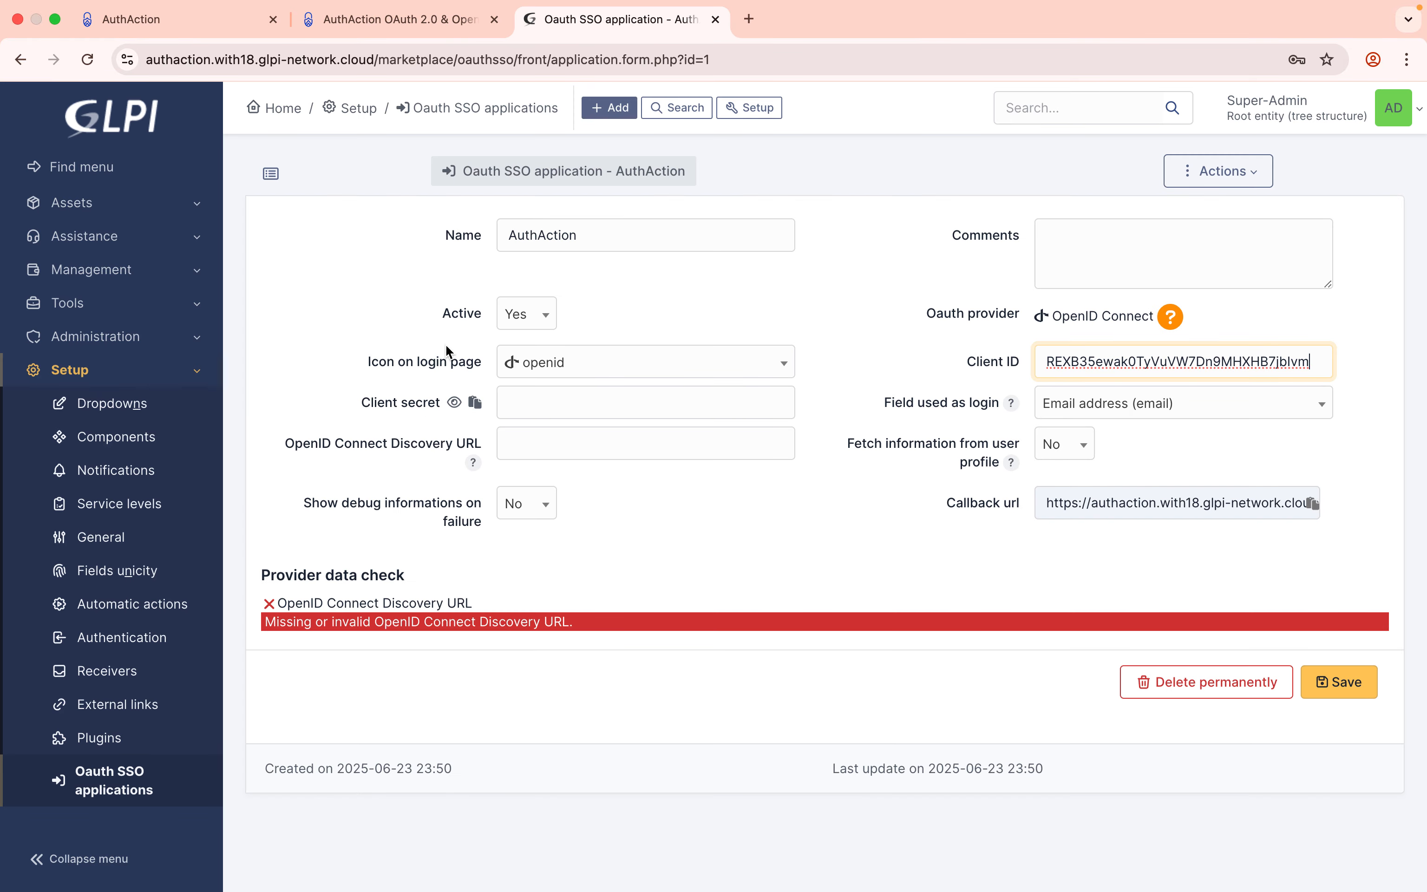
{"action": "left_click", "coordinate": [217, 22]}
{"action": "left_click", "coordinate": [772, 540]}
{"action": "left_click", "coordinate": [540, 27]}
{"action": "left_click", "coordinate": [546, 411]}
{"action": "key", "text": "super+v"}
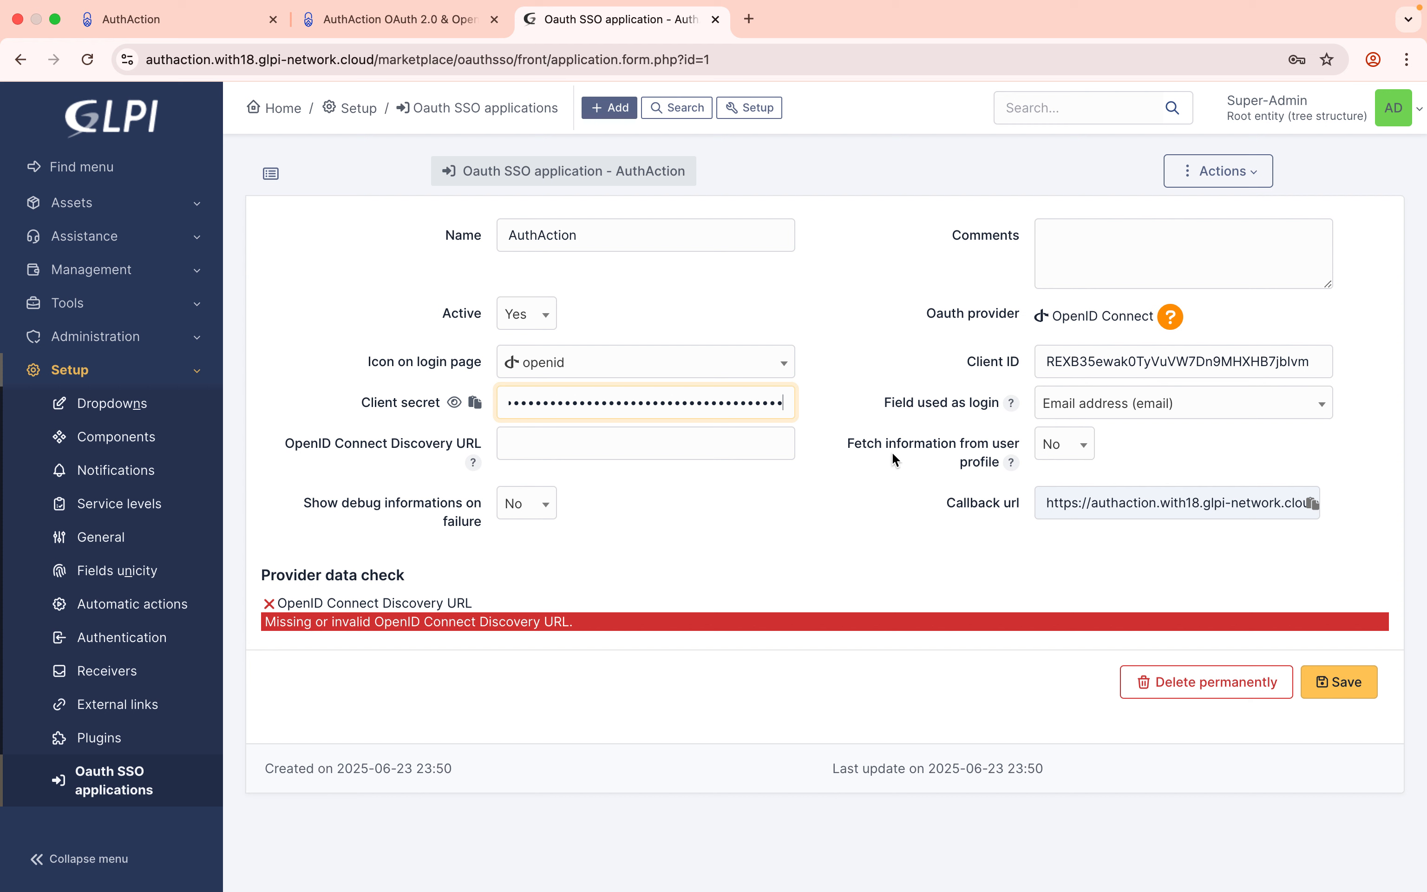
Set 'Fetch information from user profile' to Yes and copy the Callback url.
{"action": "left_click", "coordinate": [1055, 455]}
{"action": "left_click", "coordinate": [1068, 507]}
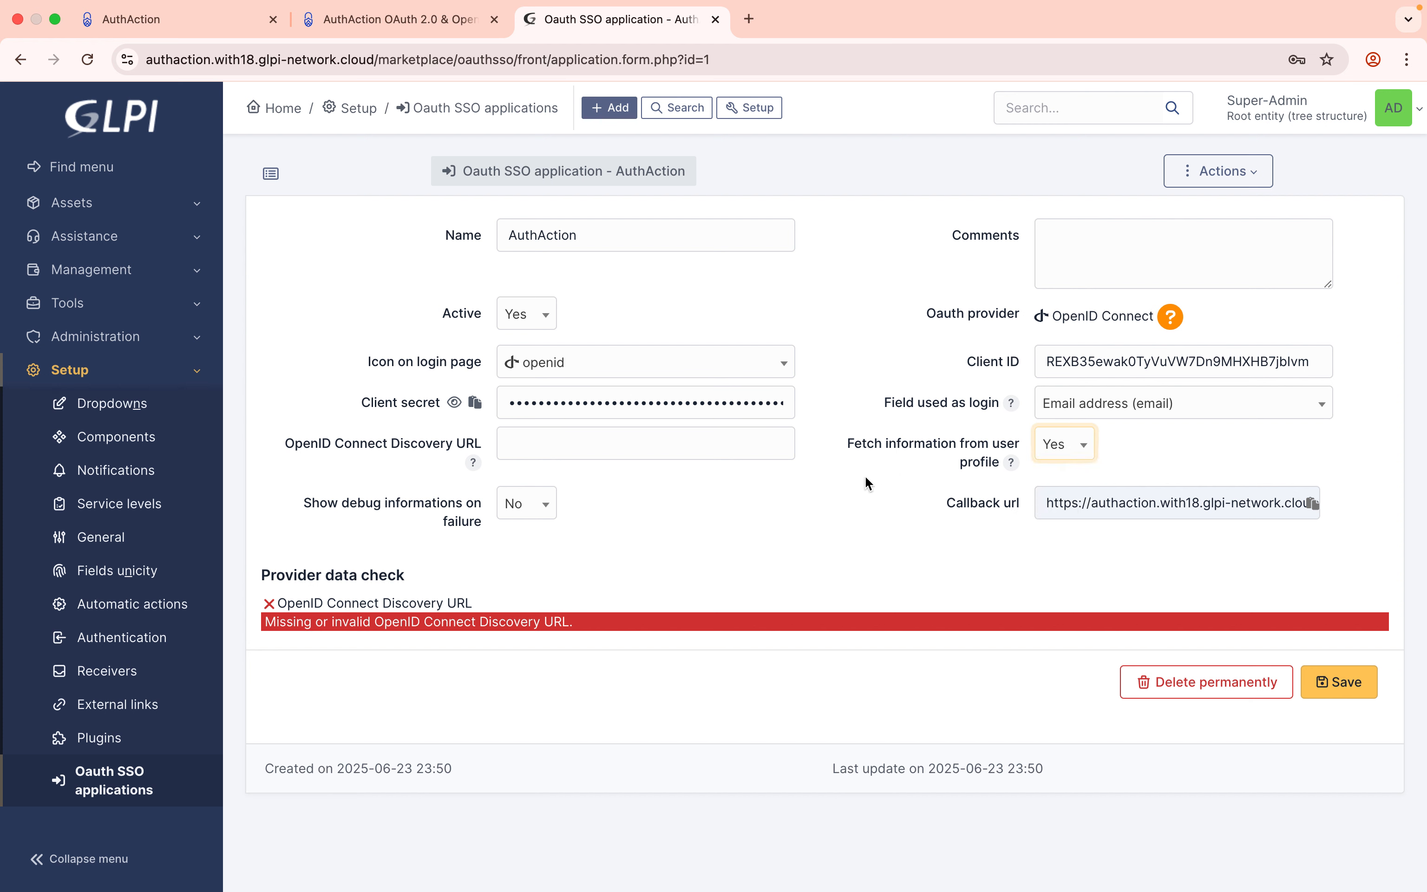
{"action": "left_click_drag", "start_coordinate": [949, 506], "coordinate": [972, 504]}
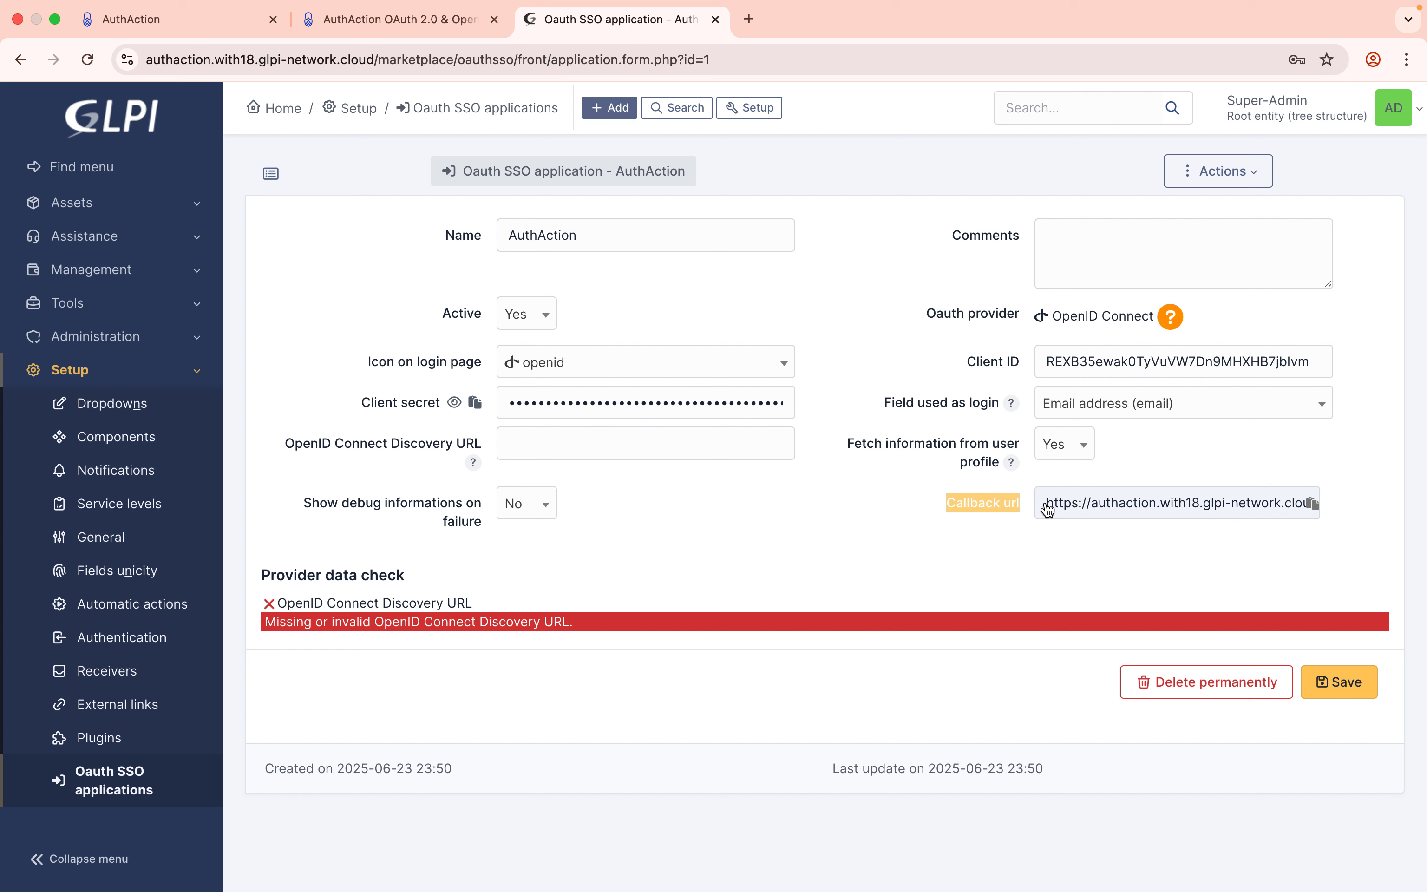
{"action": "left_click", "coordinate": [1310, 504]}
{"action": "left_click_drag", "start_coordinate": [1301, 504], "coordinate": [1364, 503]}
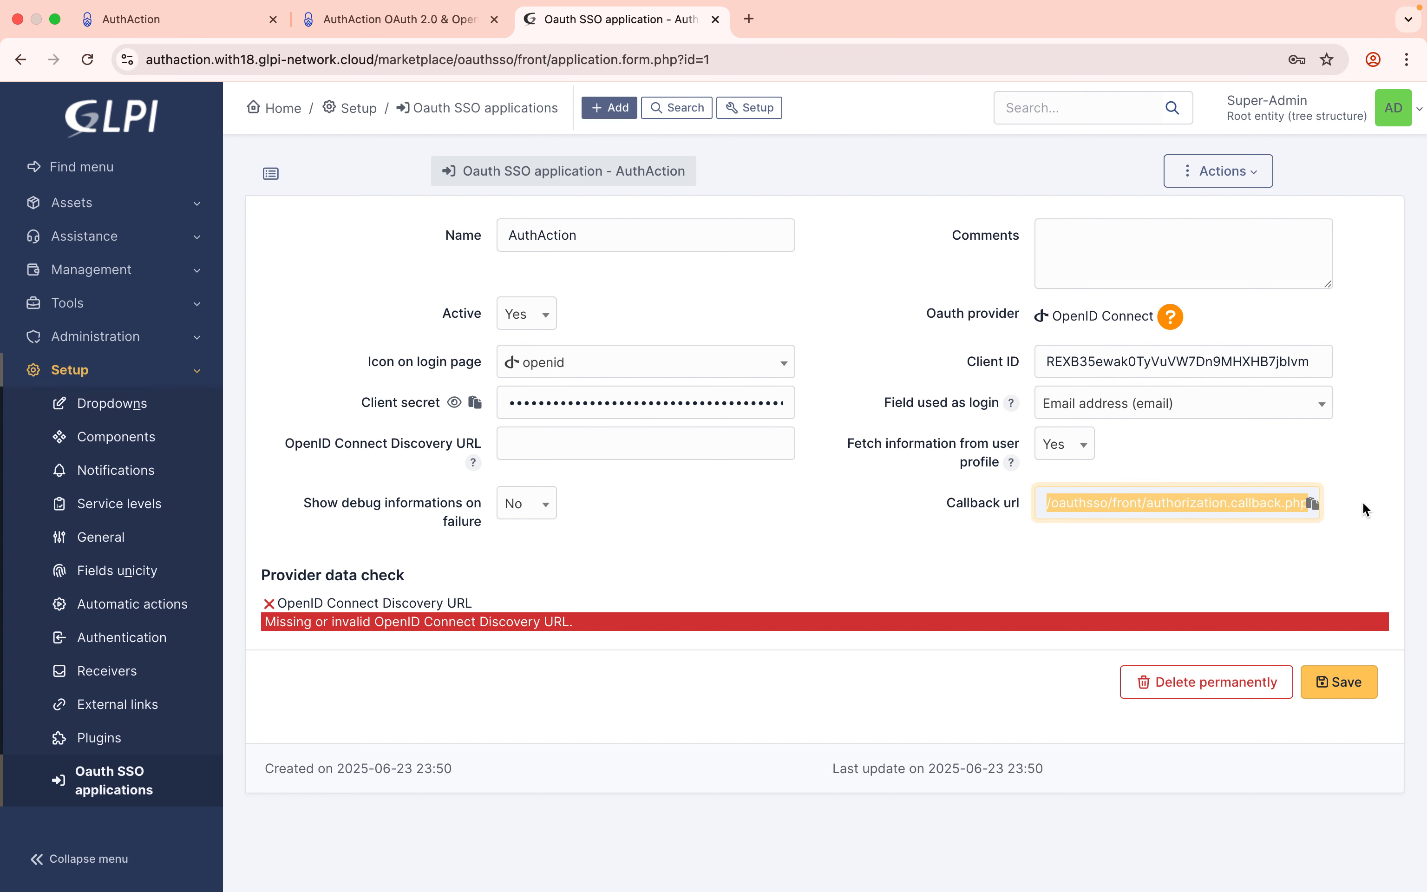
Paste the GLPI callback URL into glpi demo app's Allowed Callback URLs and save.
{"action": "left_click", "coordinate": [187, 29]}
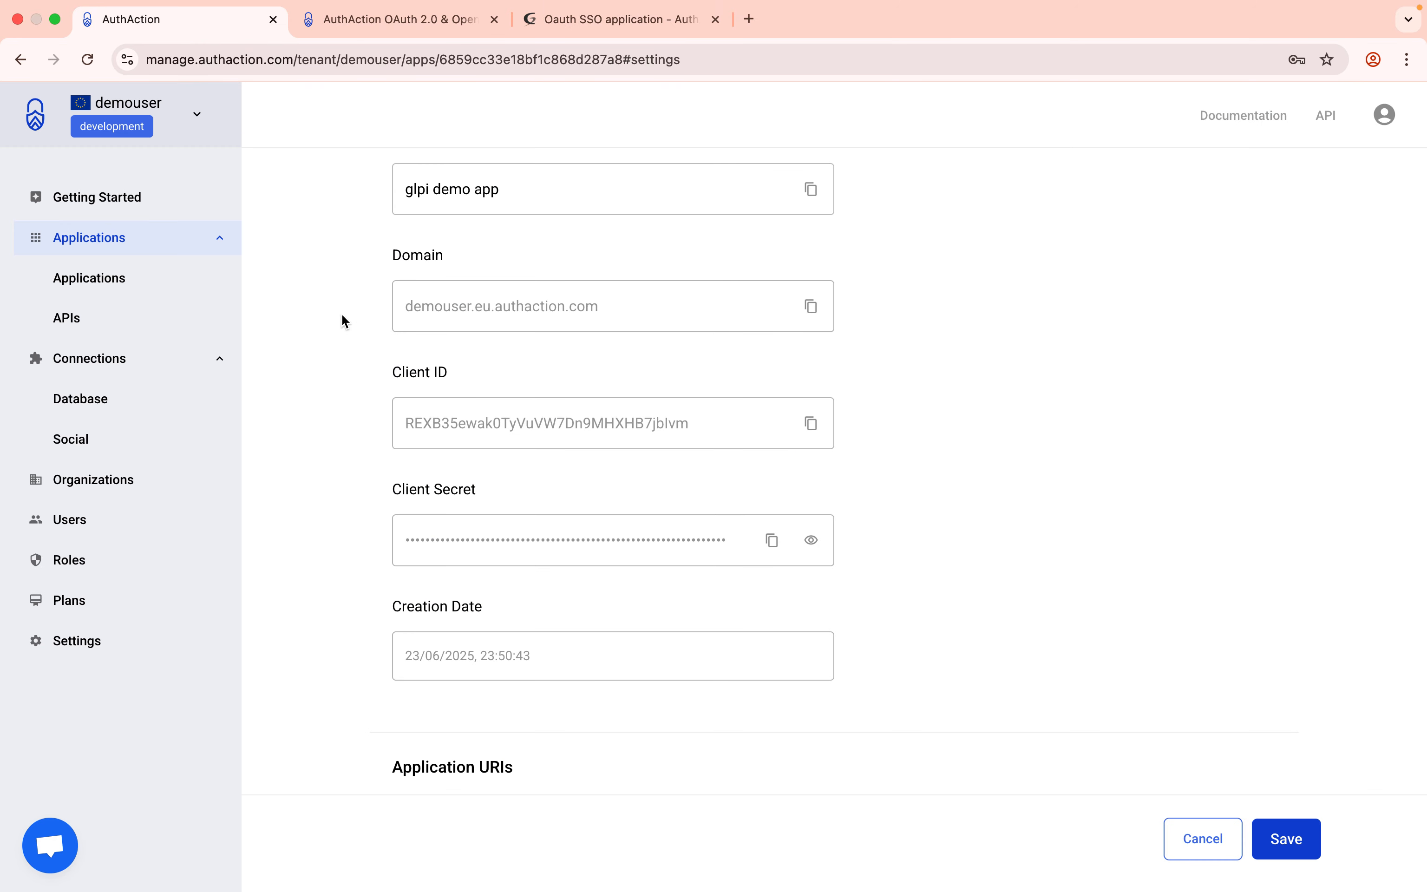
{"action": "scroll", "coordinate": [340, 314], "scroll_direction": "up", "scroll_amount": 5}
{"action": "scroll", "coordinate": [340, 316], "scroll_direction": "down", "scroll_amount": 10}
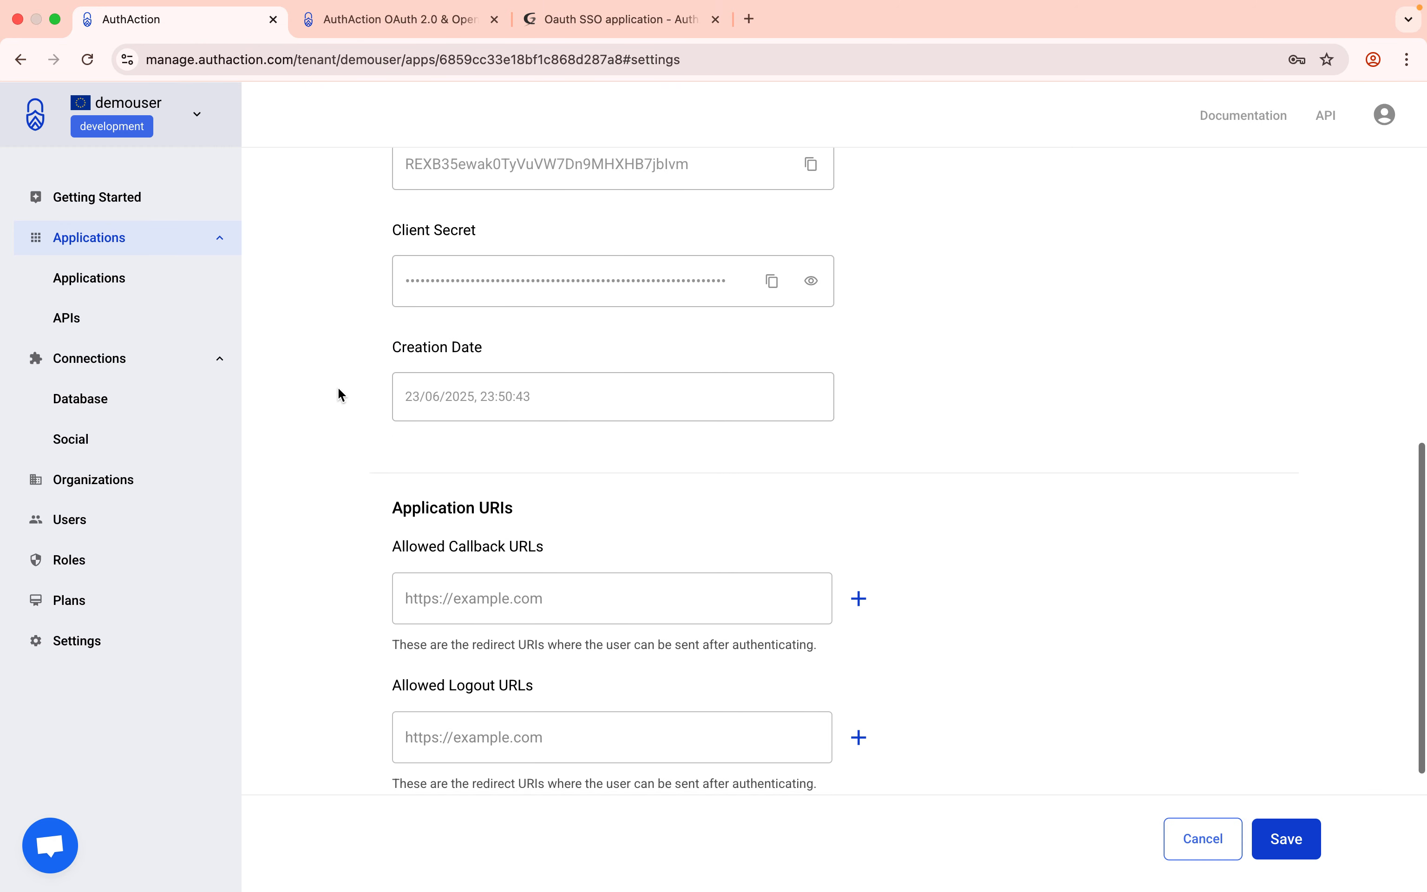
{"action": "left_click", "coordinate": [470, 426]}
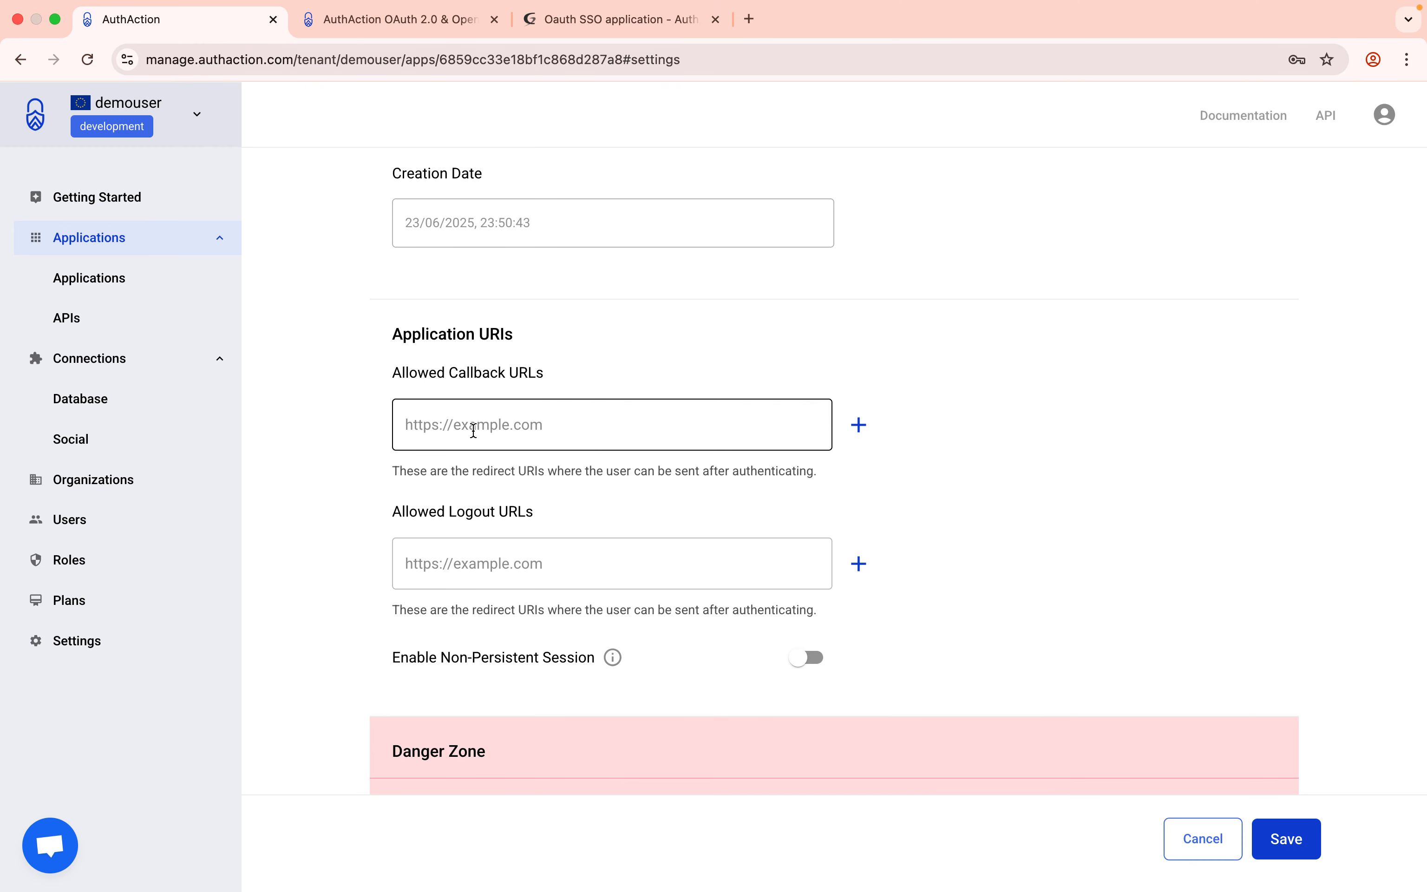
{"action": "key", "text": "super+v"}
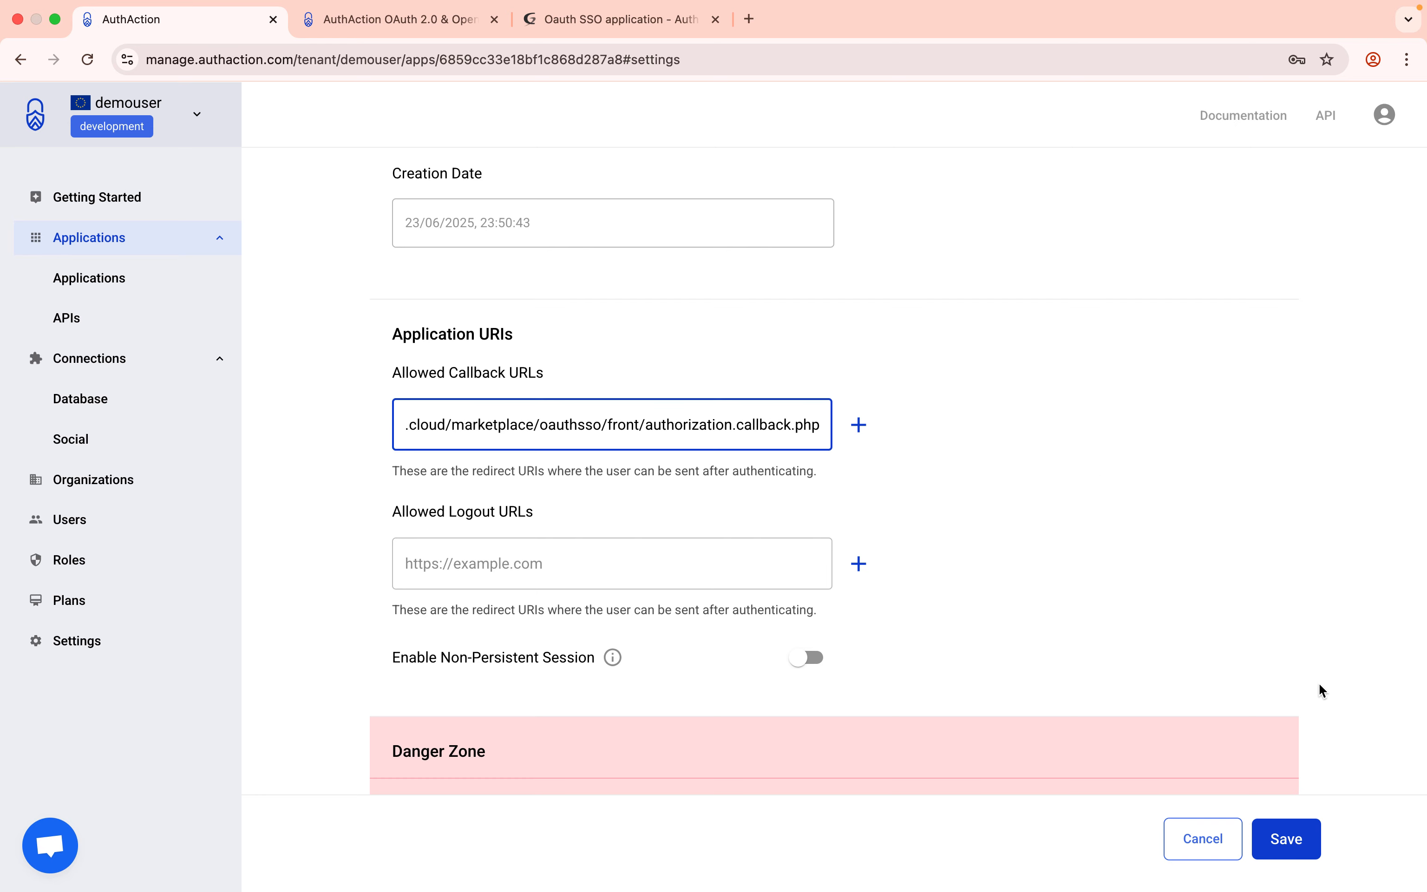
{"action": "left_click", "coordinate": [1288, 860]}
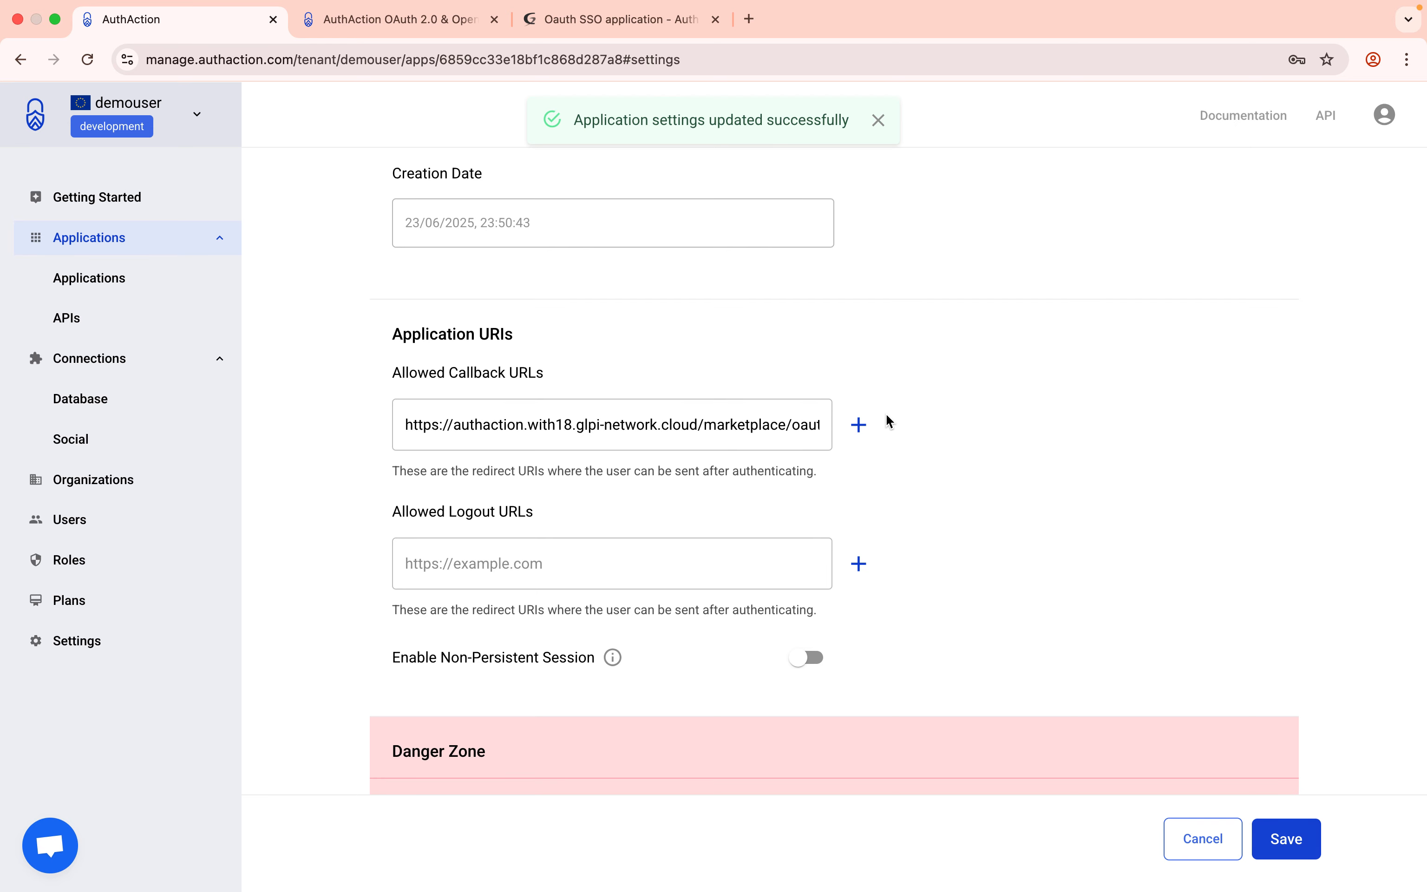
{"action": "scroll", "coordinate": [887, 413], "scroll_direction": "up", "scroll_amount": 7}
{"action": "scroll", "coordinate": [889, 420], "scroll_direction": "up", "scroll_amount": 4}
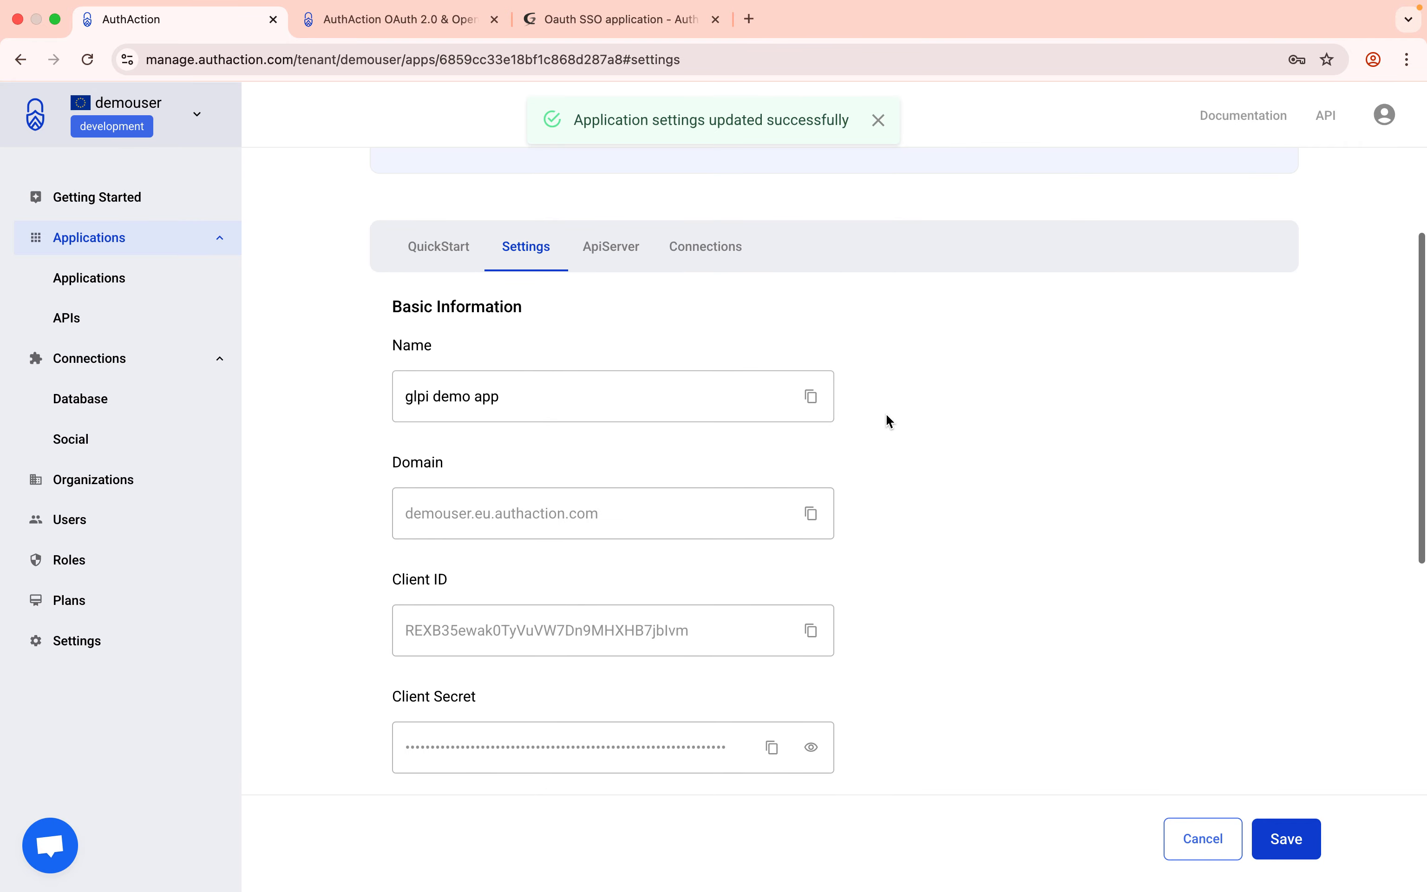
{"action": "left_click", "coordinate": [582, 22]}
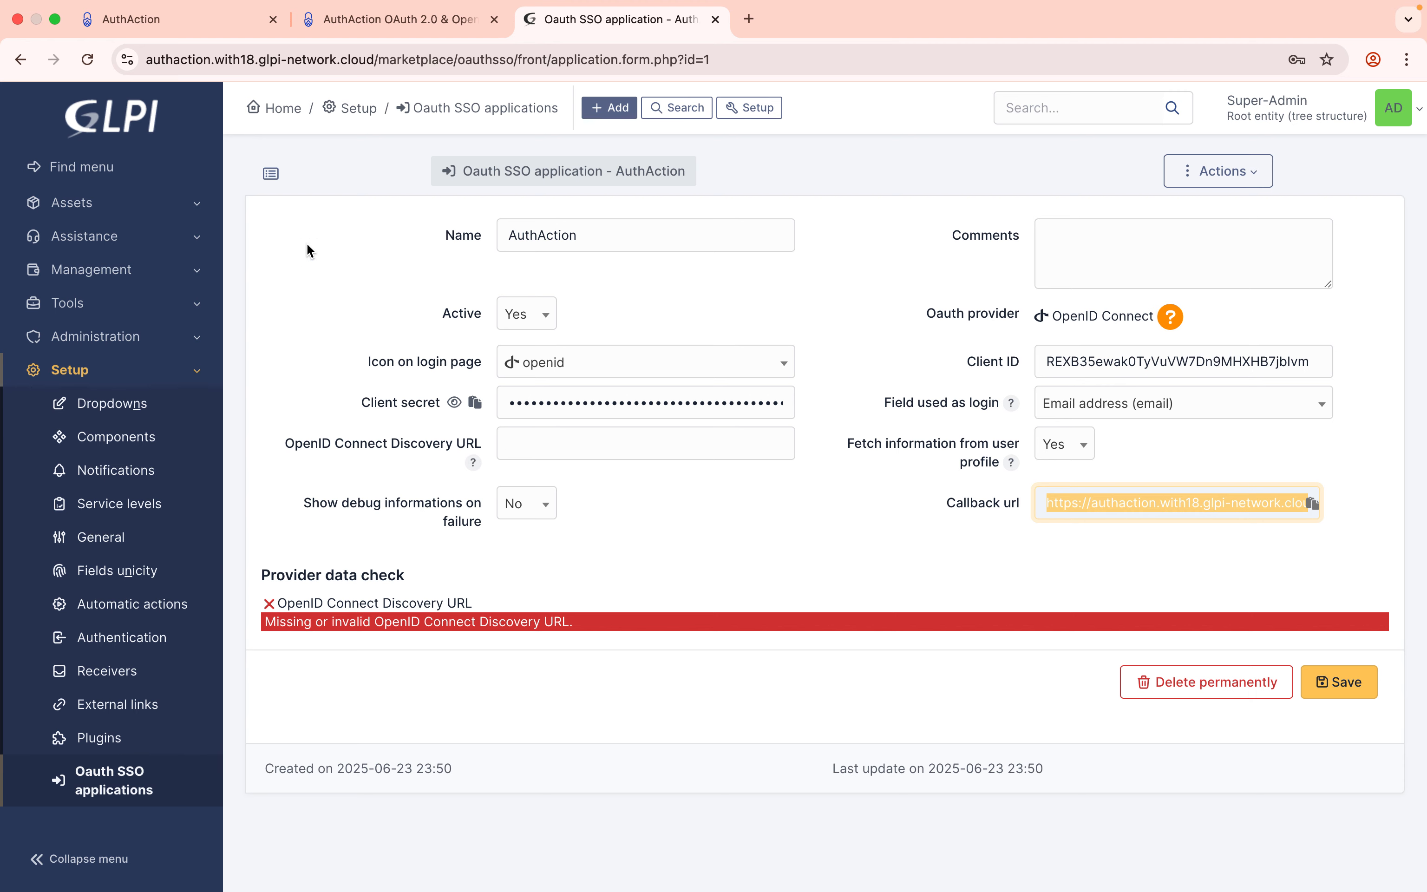
Copy the '2. OIDC Discovery Document' endpoint URL from AuthAction's OAuth/OIDC endpoints docs.
{"action": "left_click", "coordinate": [214, 28]}
{"action": "left_click", "coordinate": [358, 29]}
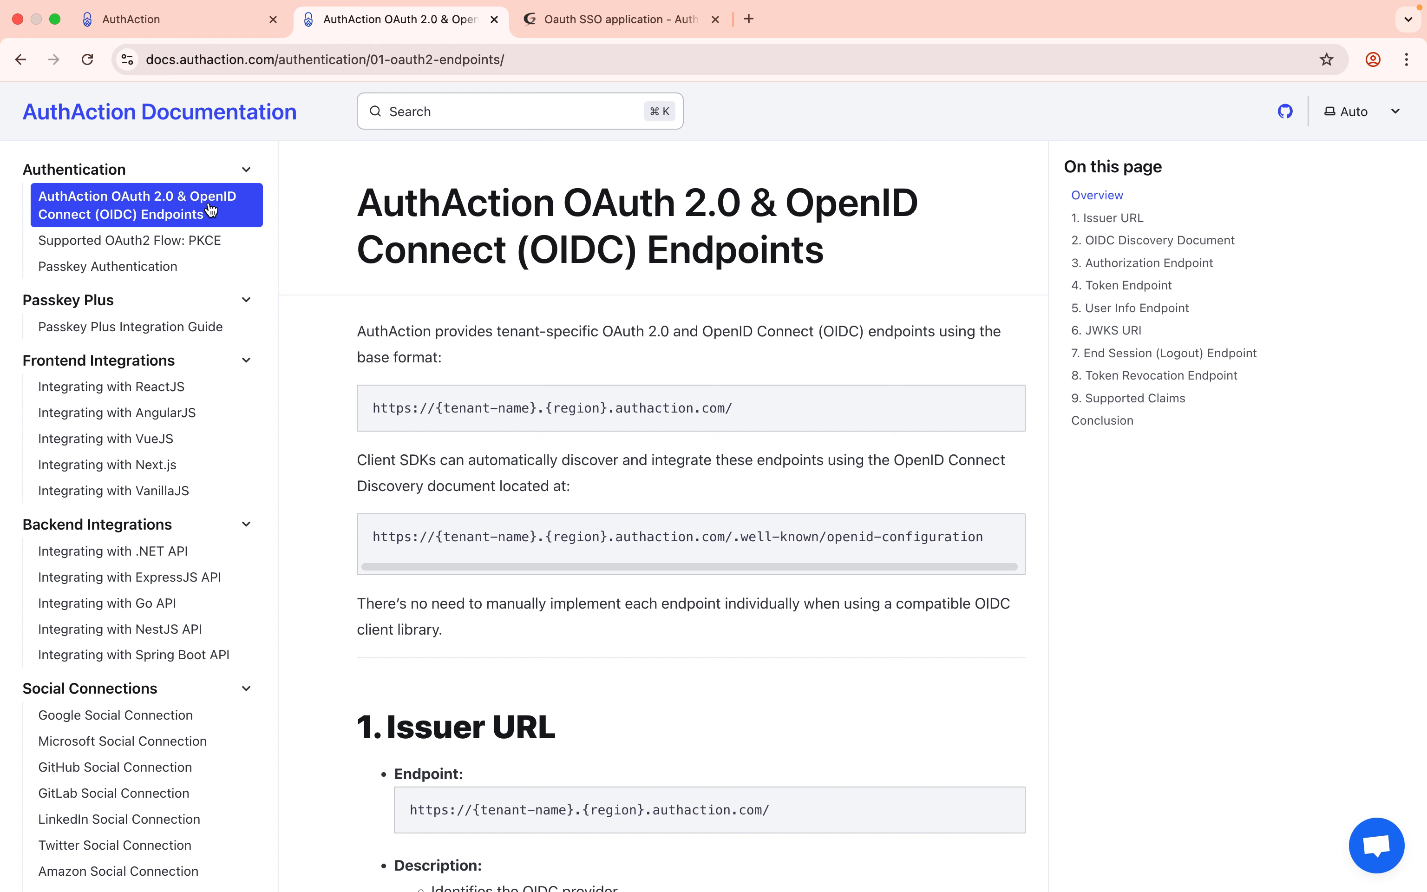
{"action": "scroll", "coordinate": [323, 443], "scroll_direction": "down", "scroll_amount": 1}
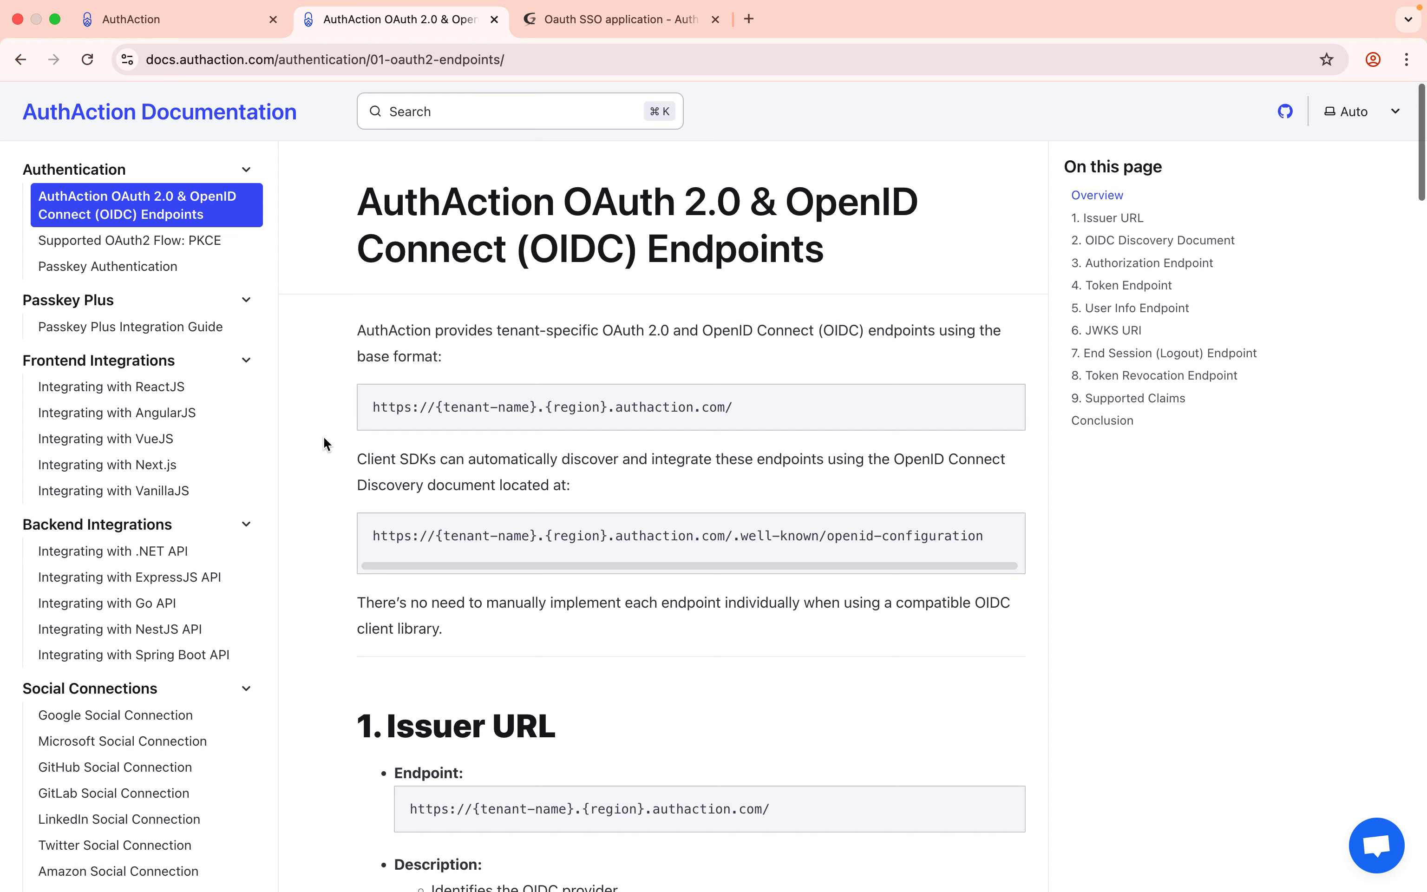
{"action": "scroll", "coordinate": [326, 444], "scroll_direction": "down", "scroll_amount": 10}
{"action": "left_click_drag", "start_coordinate": [393, 407], "coordinate": [811, 407]}
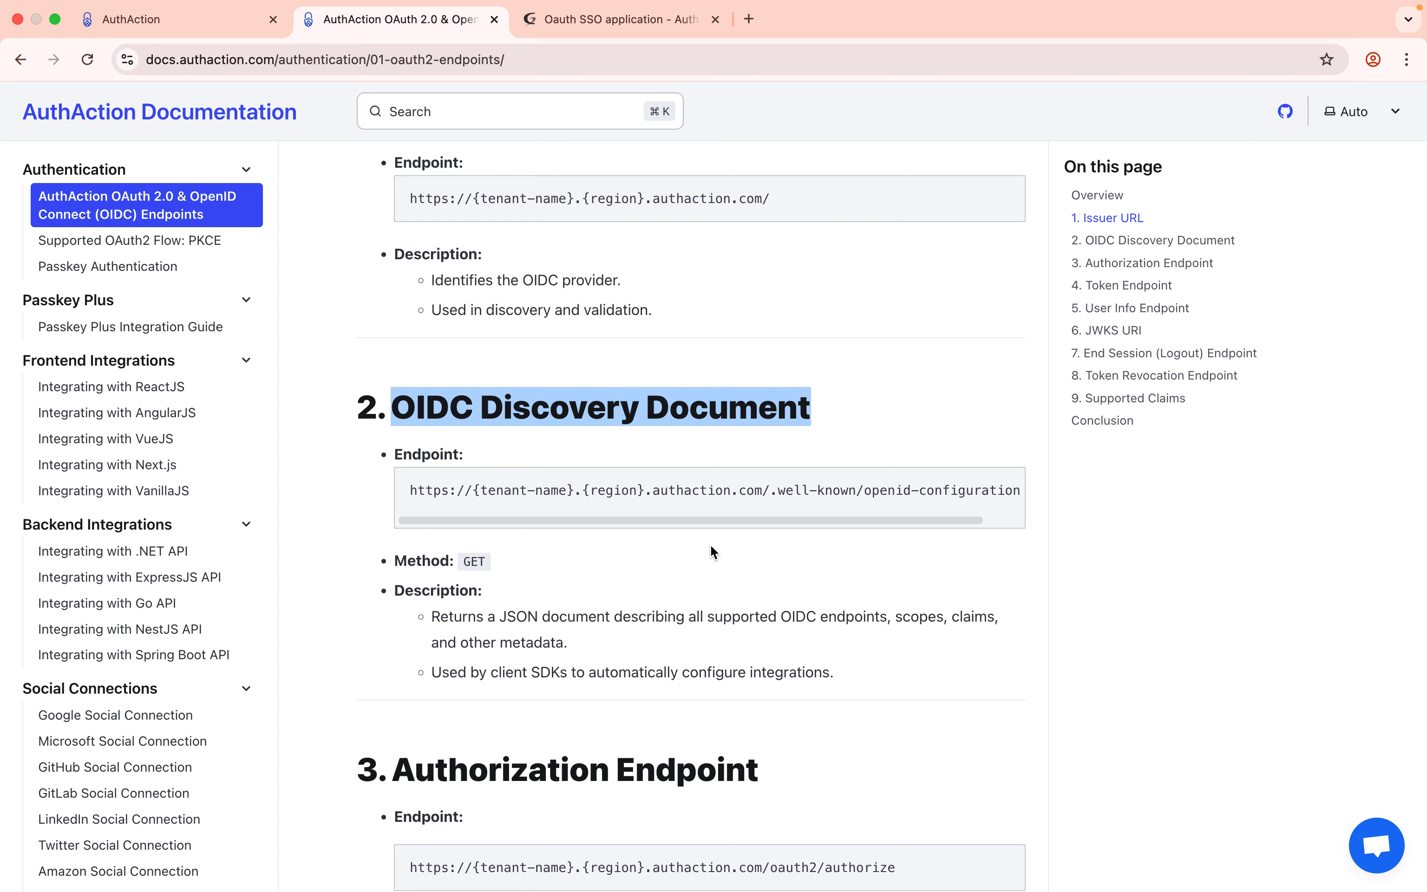
{"action": "left_click", "coordinate": [1003, 488]}
{"action": "left_click", "coordinate": [613, 19]}
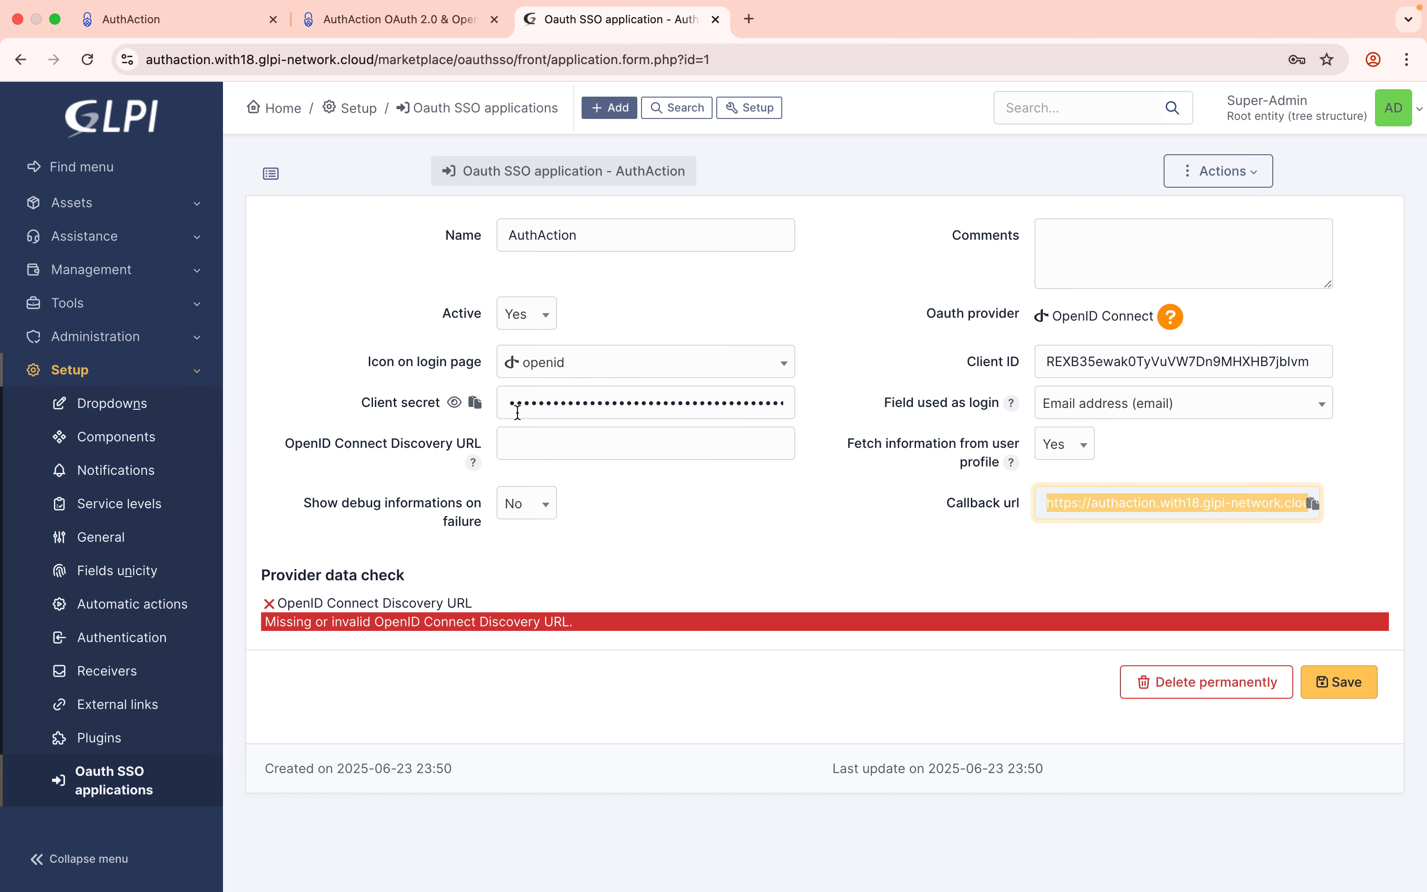
{"action": "left_click", "coordinate": [407, 26]}
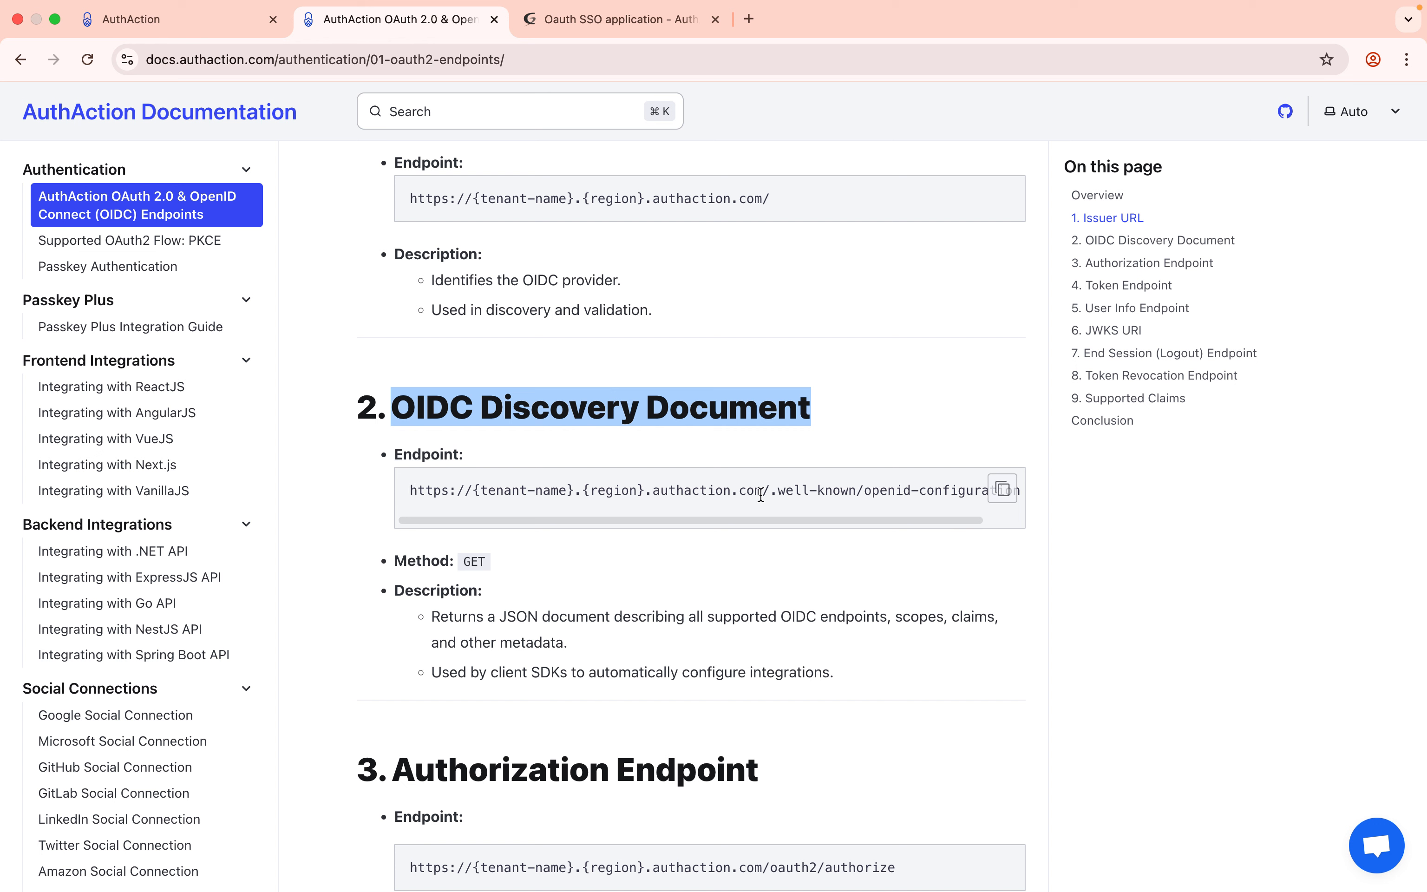
{"action": "left_click", "coordinate": [1009, 501]}
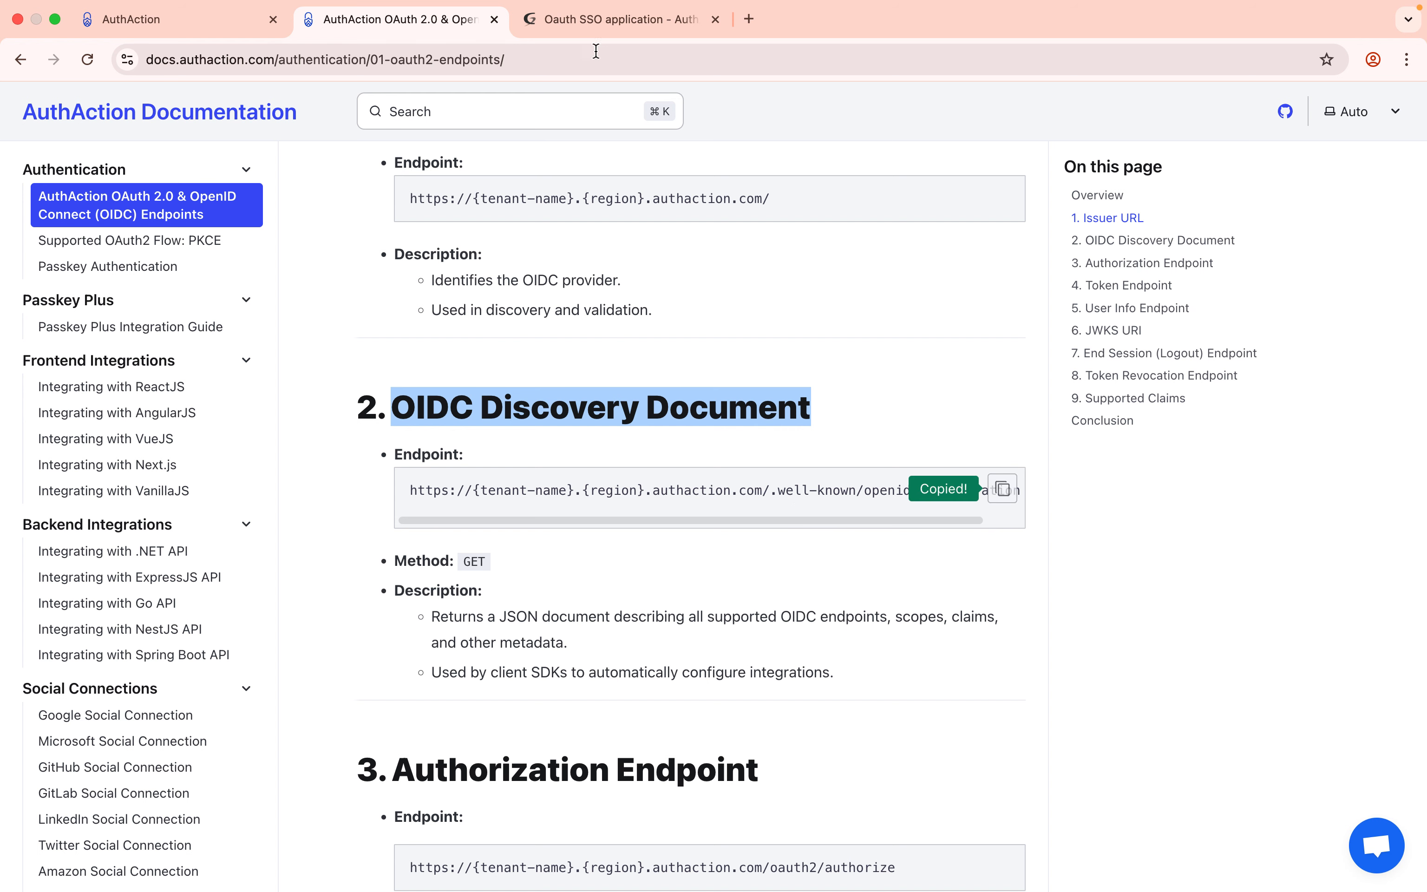
{"action": "key", "text": "ctrl+Tab"}
Paste the Discovery URL, replacing {tenant-name} with demouser and {region} with eu.
{"action": "left_click", "coordinate": [519, 456]}
{"action": "key", "text": "super+v"}
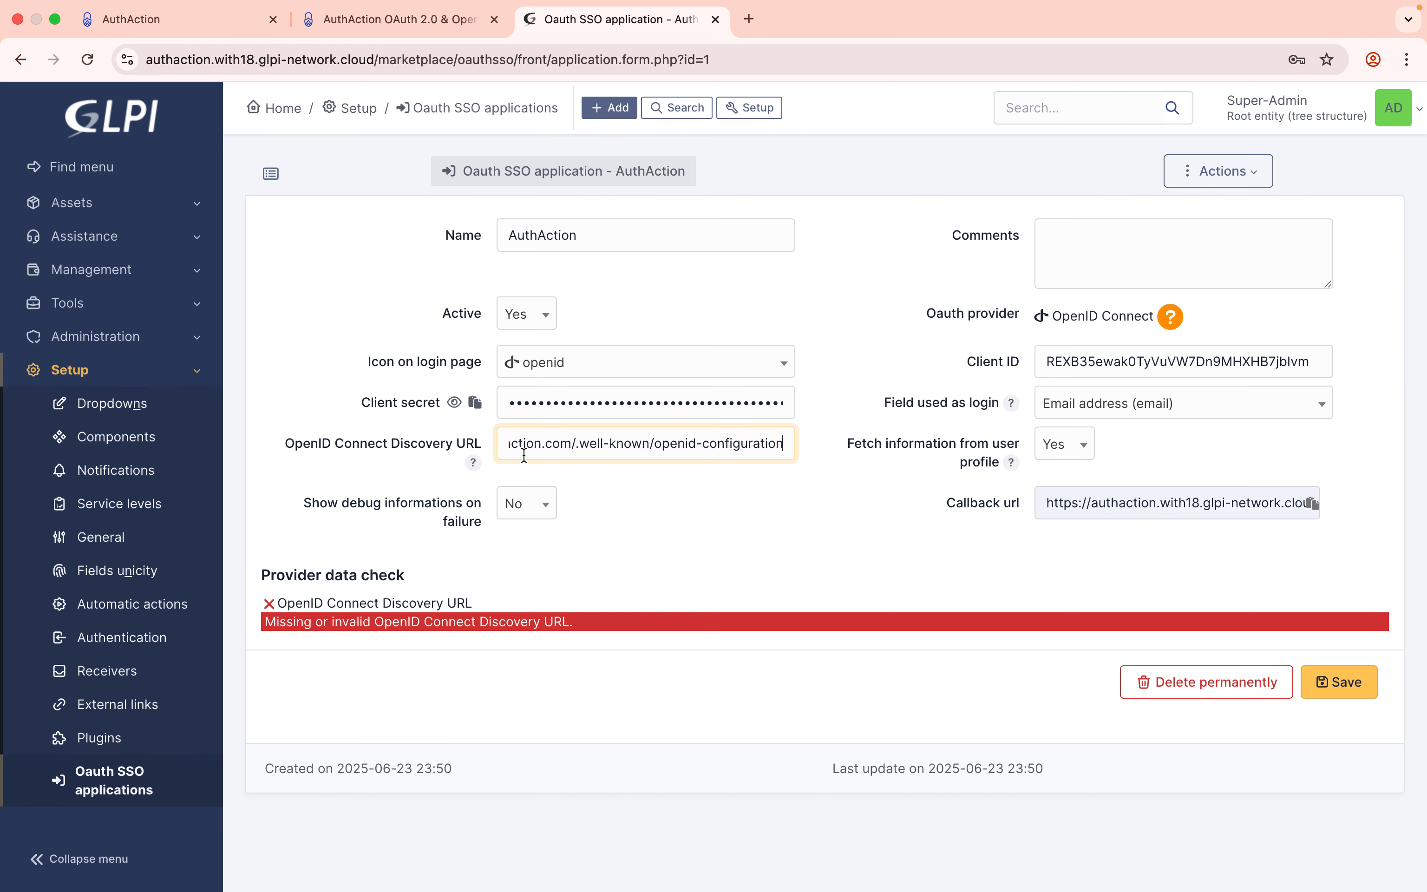
{"action": "key", "text": "super+Left"}
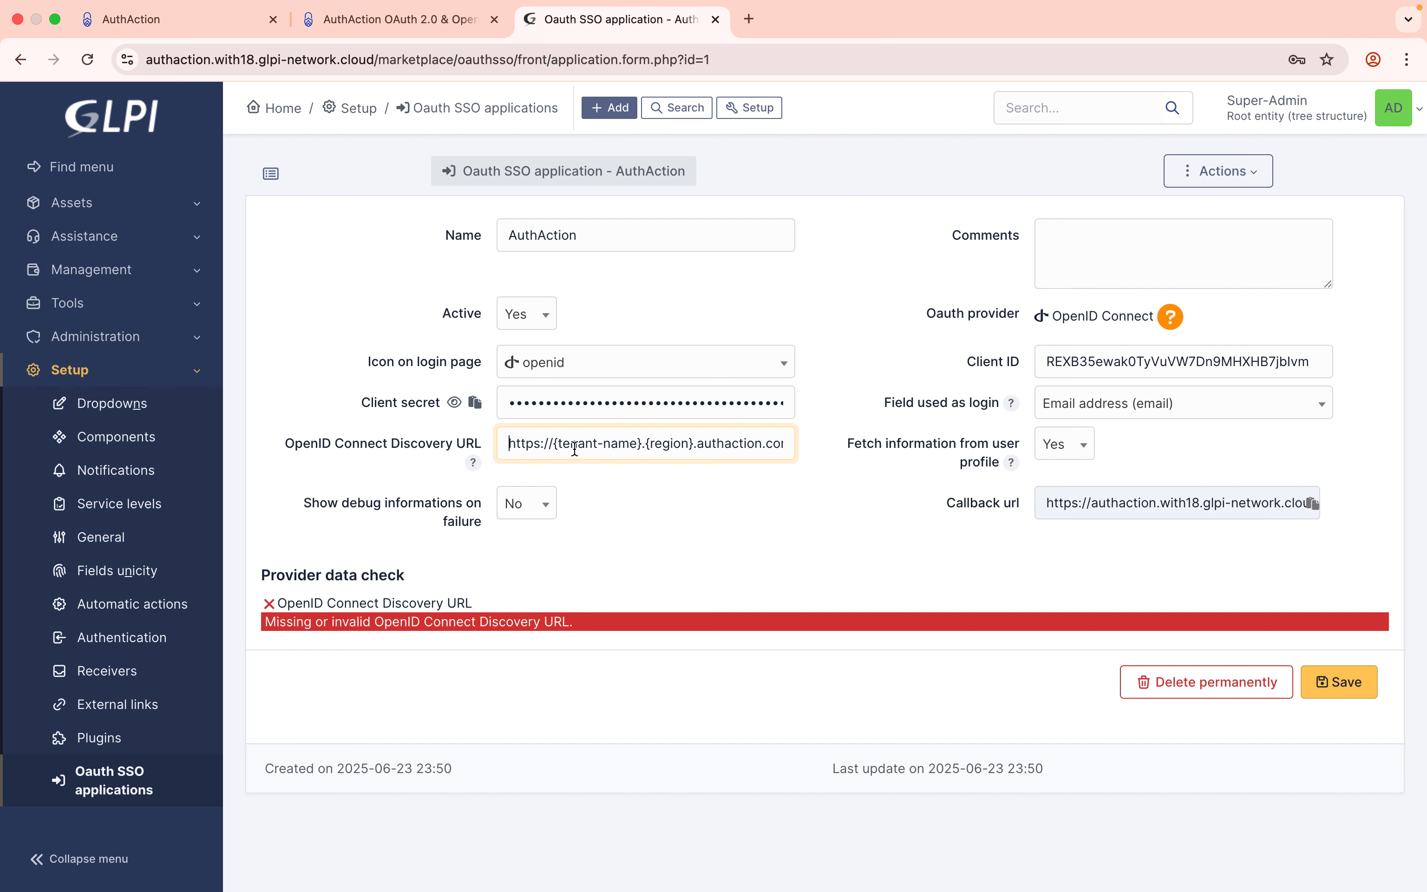
{"action": "left_click", "coordinate": [169, 24]}
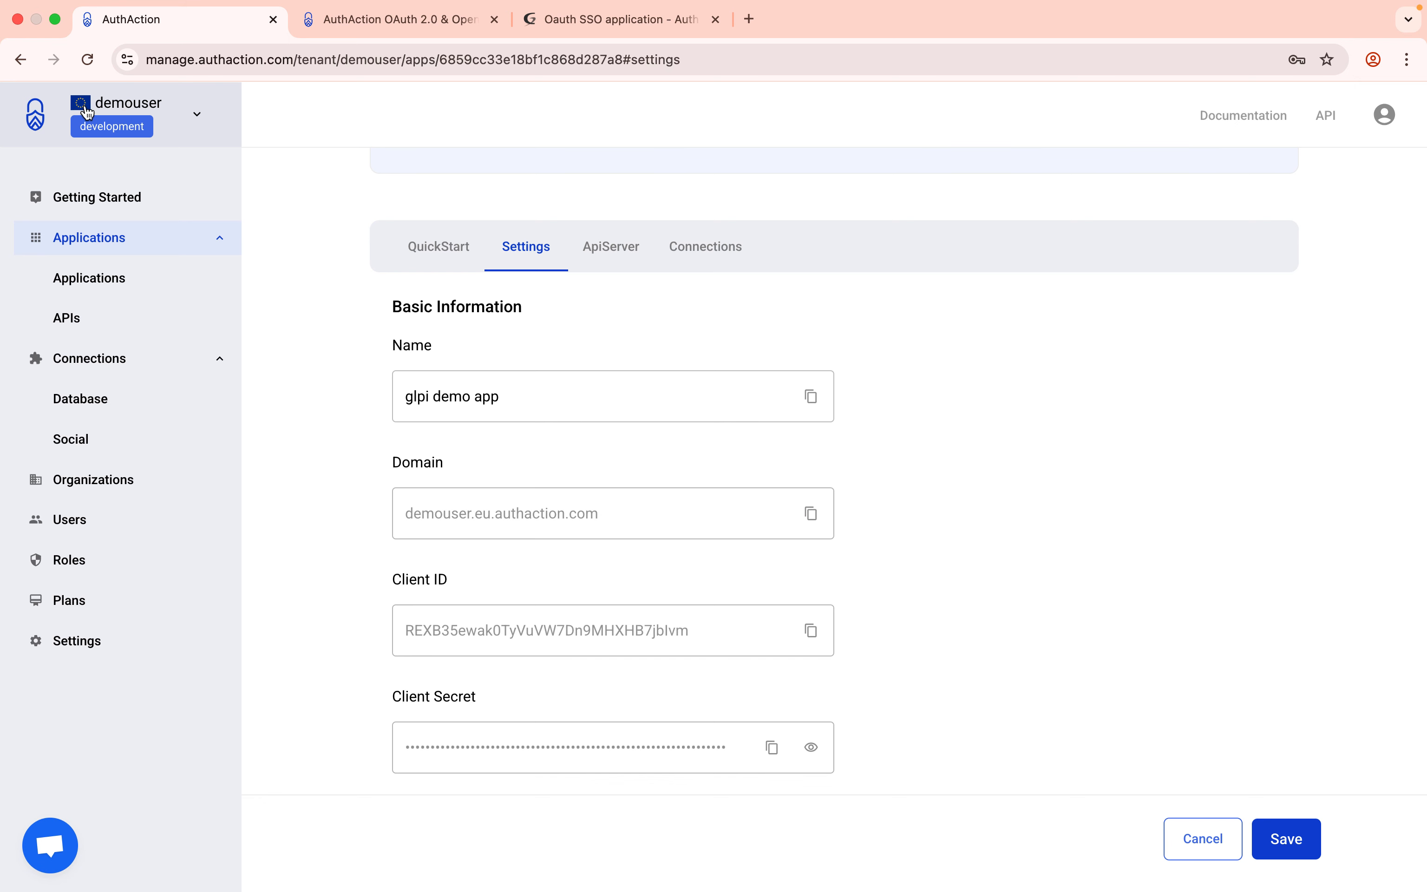
{"action": "scroll", "coordinate": [376, 401], "scroll_direction": "down", "scroll_amount": 2}
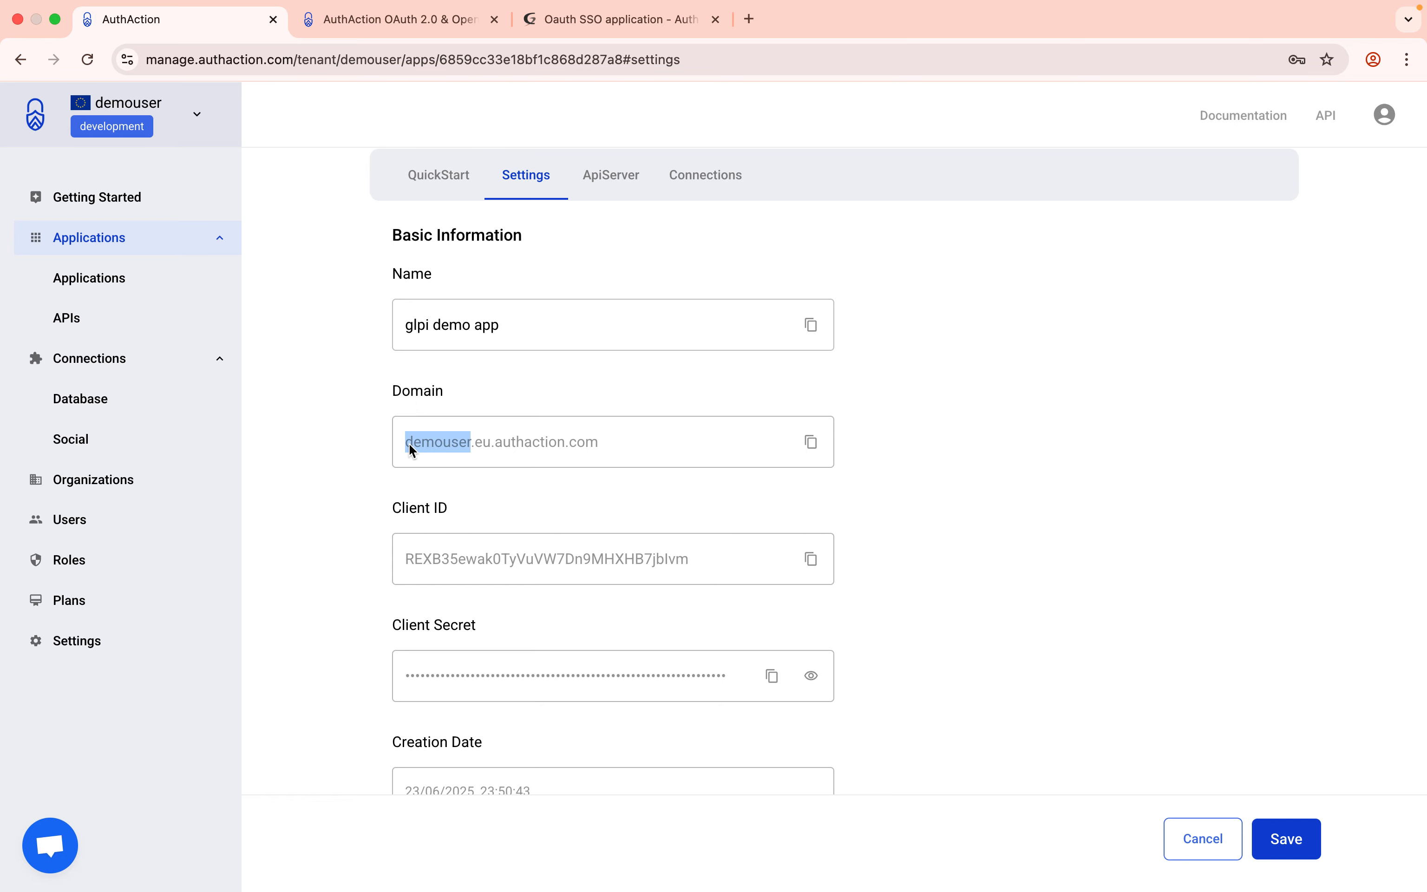
{"action": "left_click", "coordinate": [614, 21]}
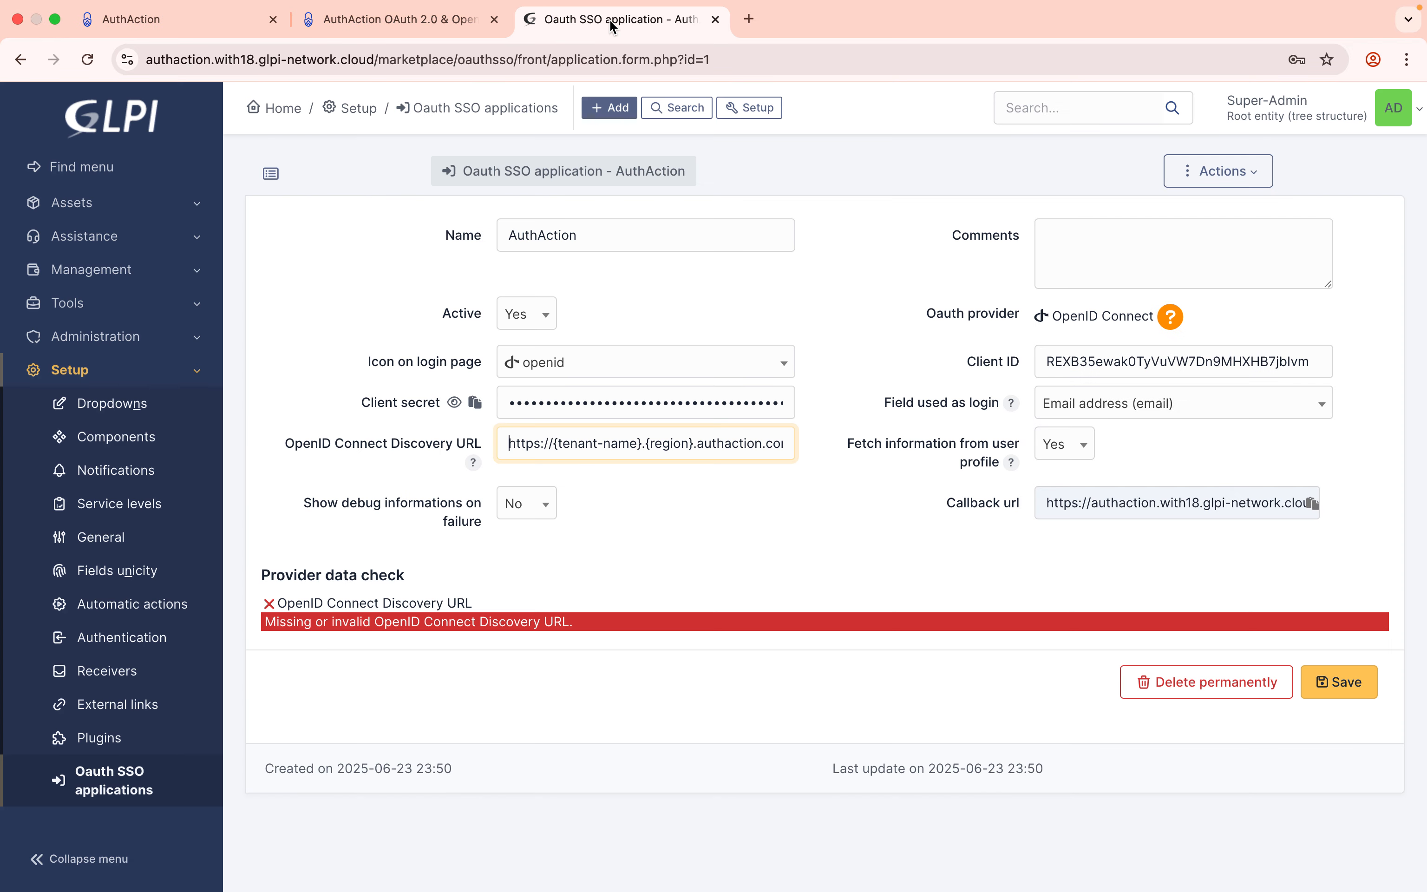
{"action": "left_click_drag", "start_coordinate": [554, 451], "coordinate": [642, 446]}
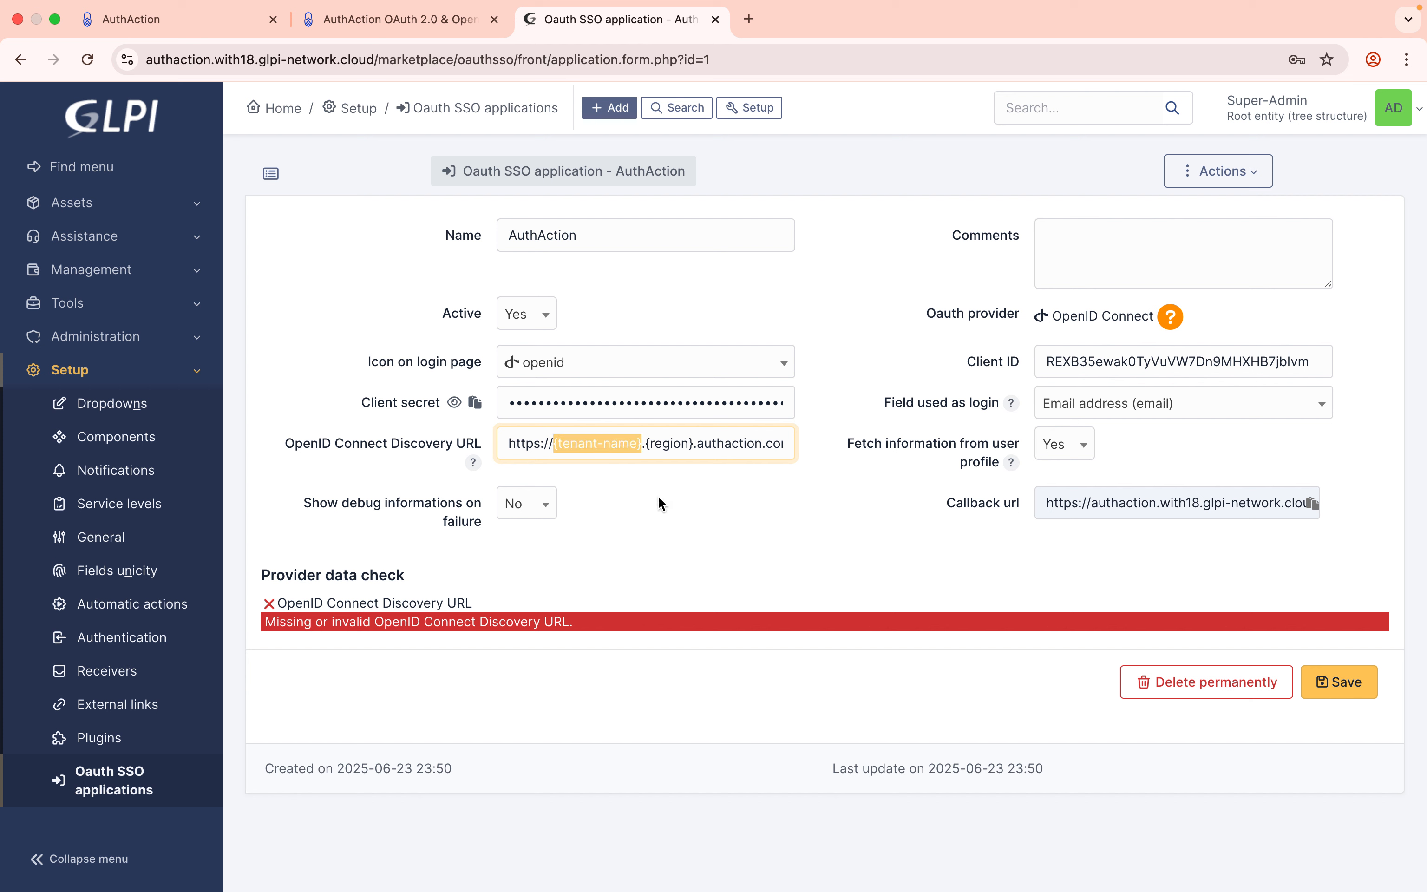
{"action": "key", "text": "cmd+v"}
{"action": "left_click_drag", "start_coordinate": [618, 448], "coordinate": [665, 450]}
{"action": "type", "text": "eu"}
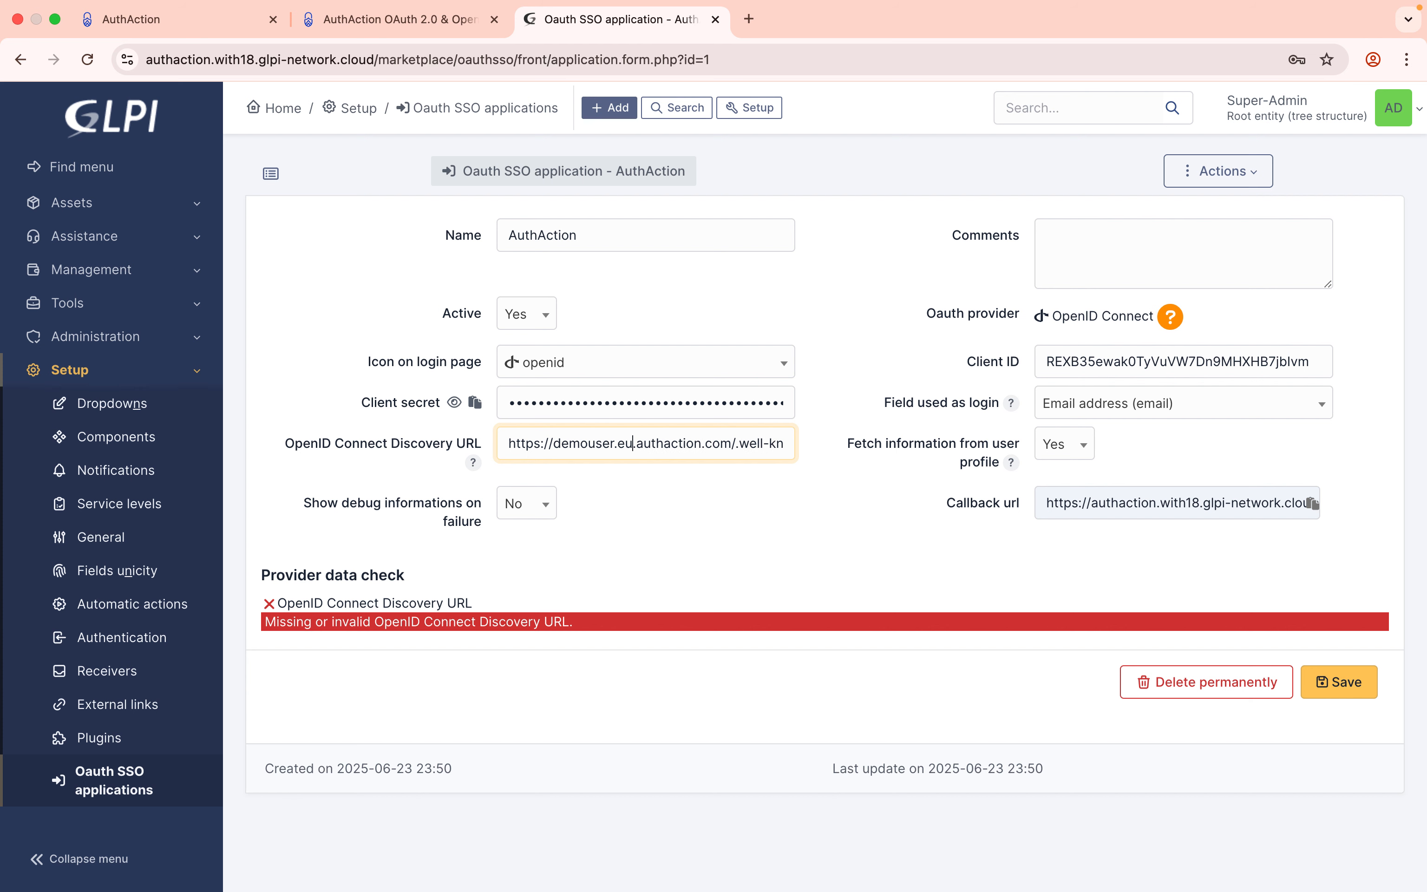
Set 'Show debug informations' on failure to Yes and save the SSO application.
{"action": "left_click", "coordinate": [545, 511]}
{"action": "left_click", "coordinate": [536, 566]}
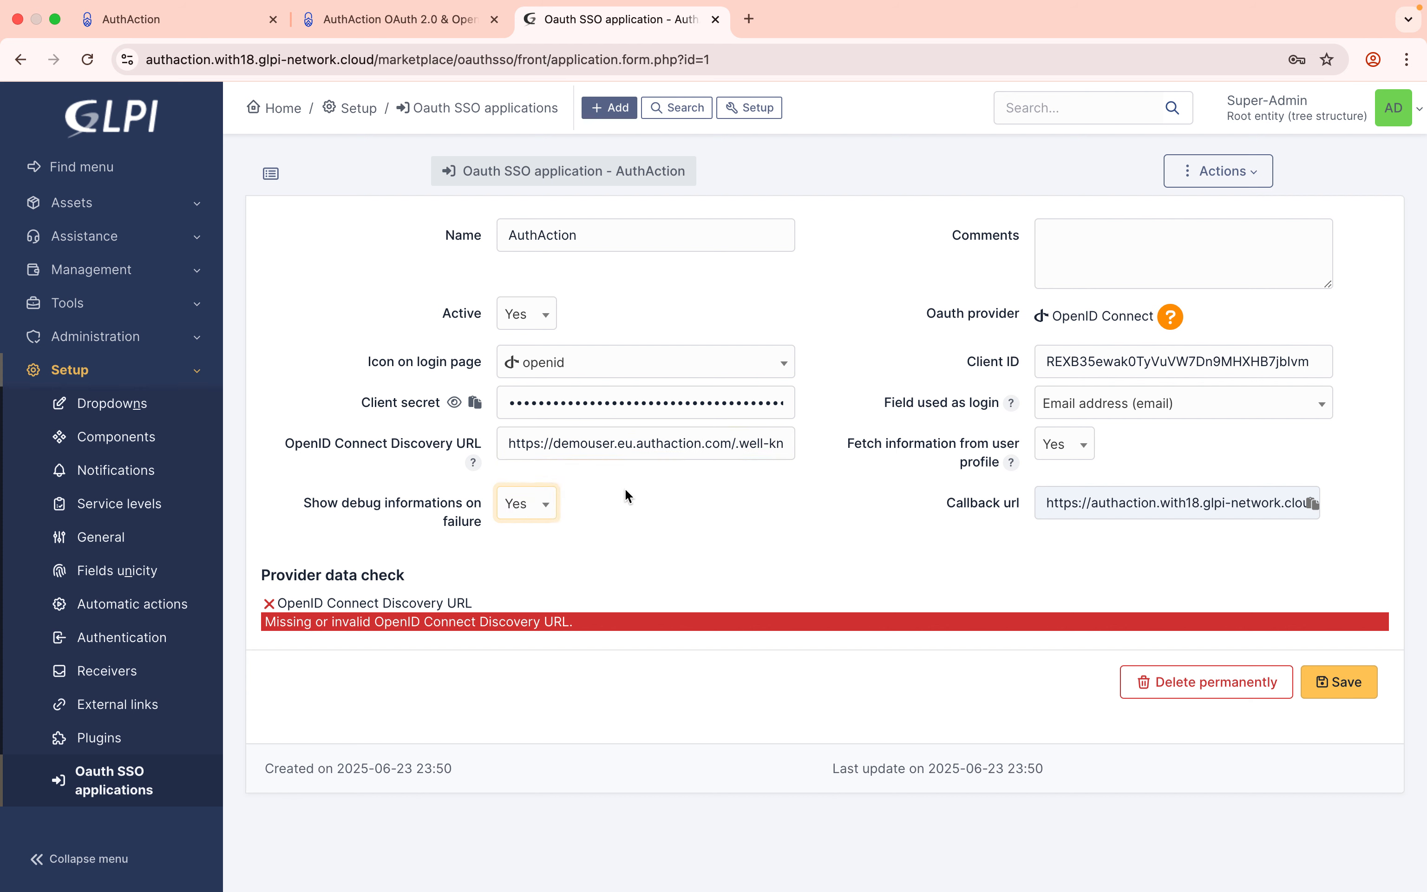
{"action": "left_click", "coordinate": [1349, 684]}
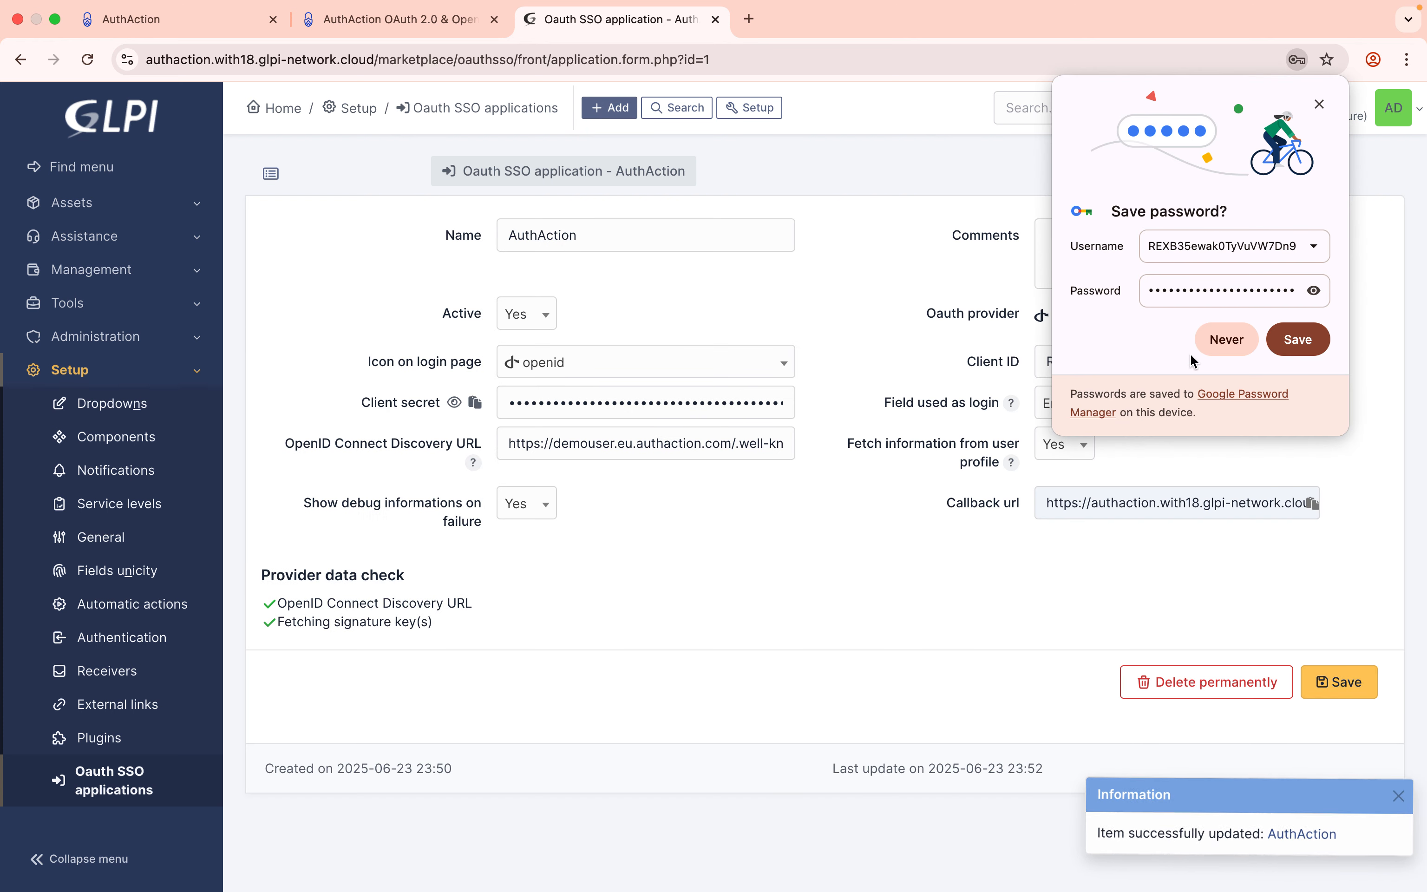
Decline Chrome's save-password prompt with Never and log out of the Super-Admin account.
{"action": "left_click", "coordinate": [1208, 343]}
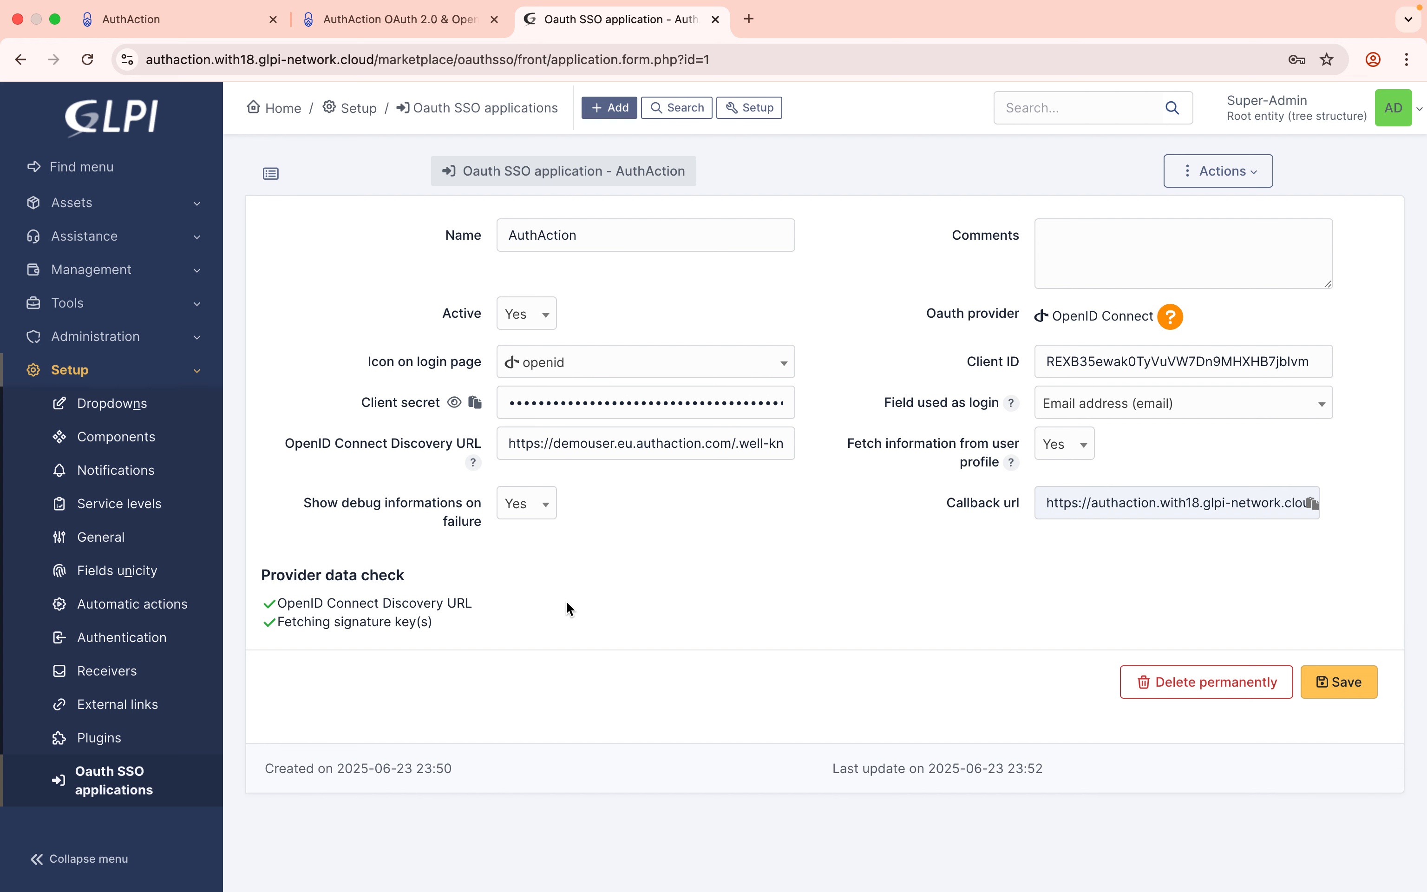
{"action": "left_click", "coordinate": [1418, 116]}
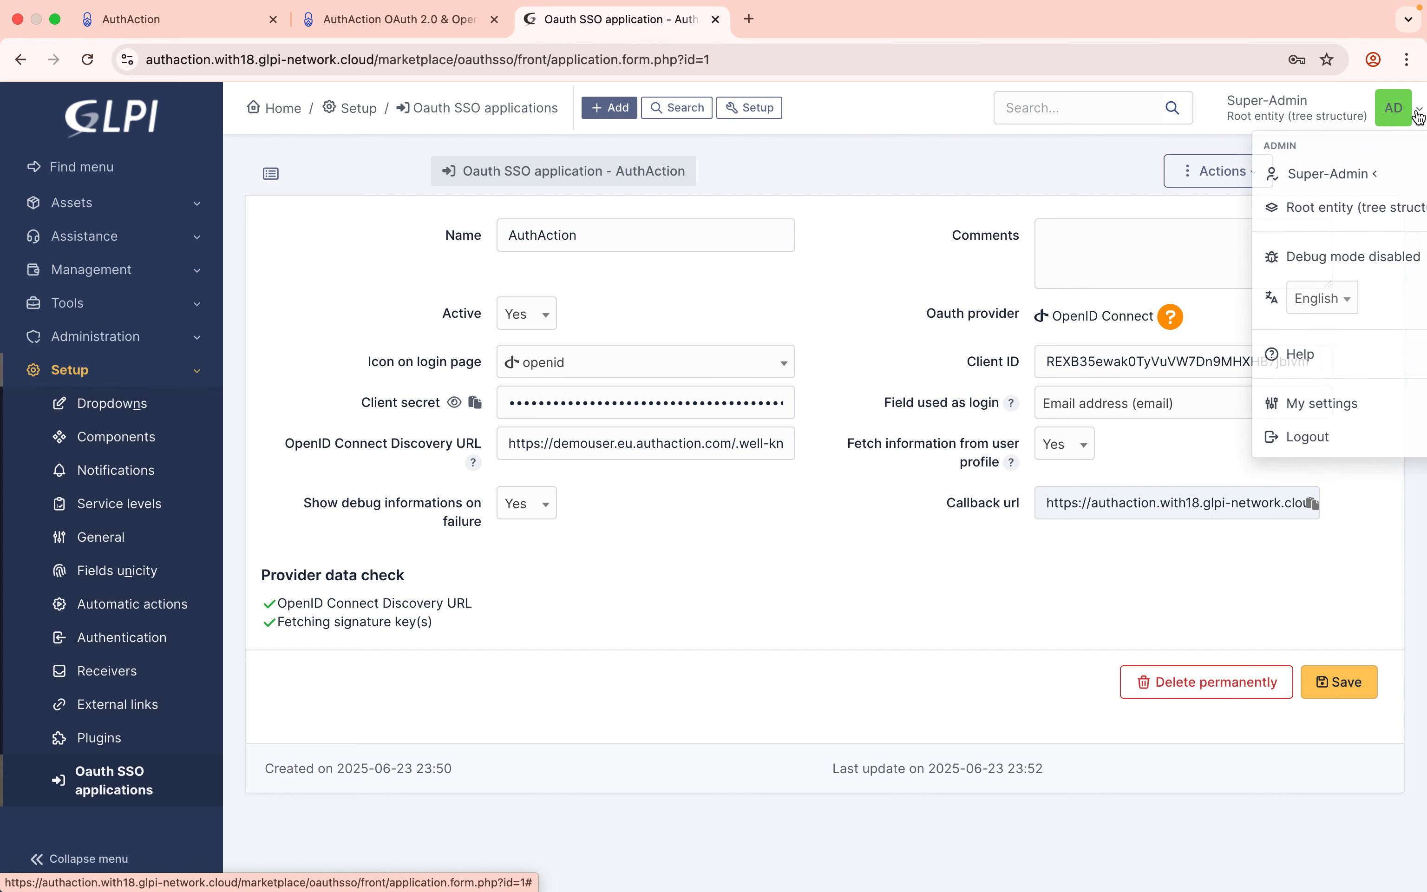
{"action": "left_click", "coordinate": [1273, 447]}
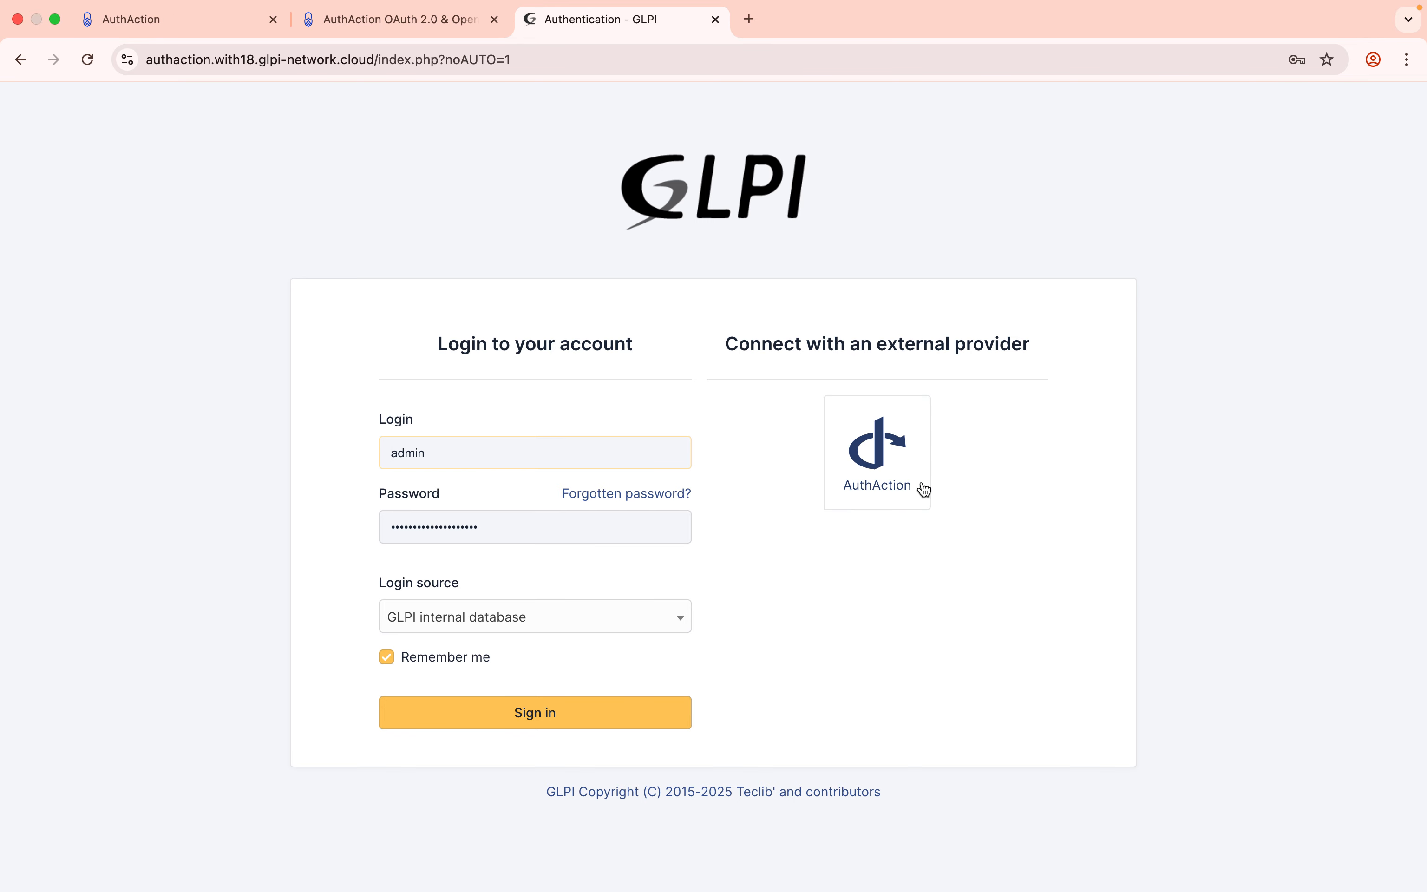
Turn on the sample-email-password-connection and google connections for the glpi demo app.
{"action": "left_click", "coordinate": [214, 25]}
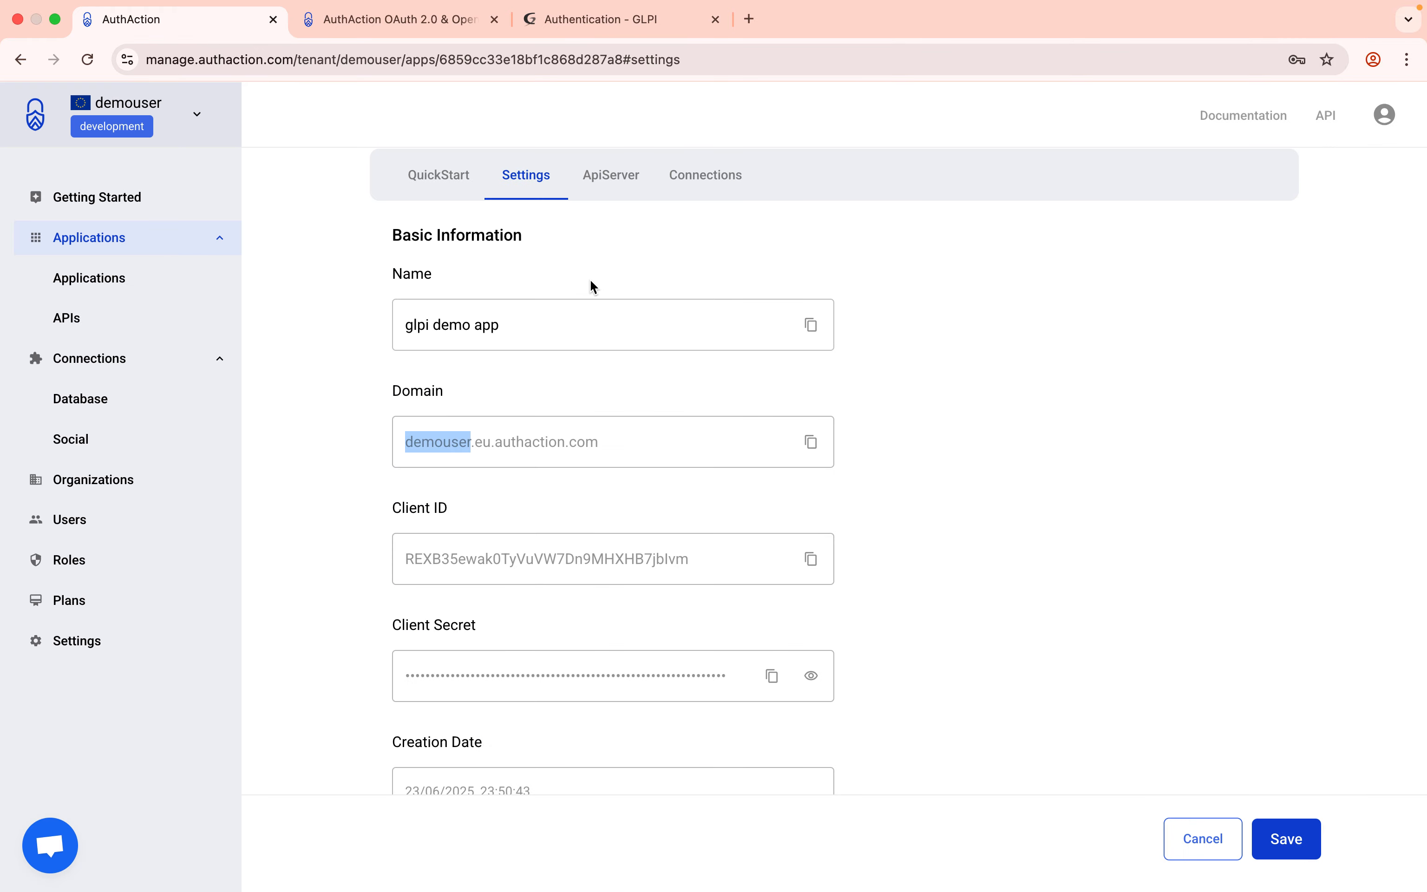
{"action": "scroll", "coordinate": [598, 296], "scroll_direction": "up", "scroll_amount": 5}
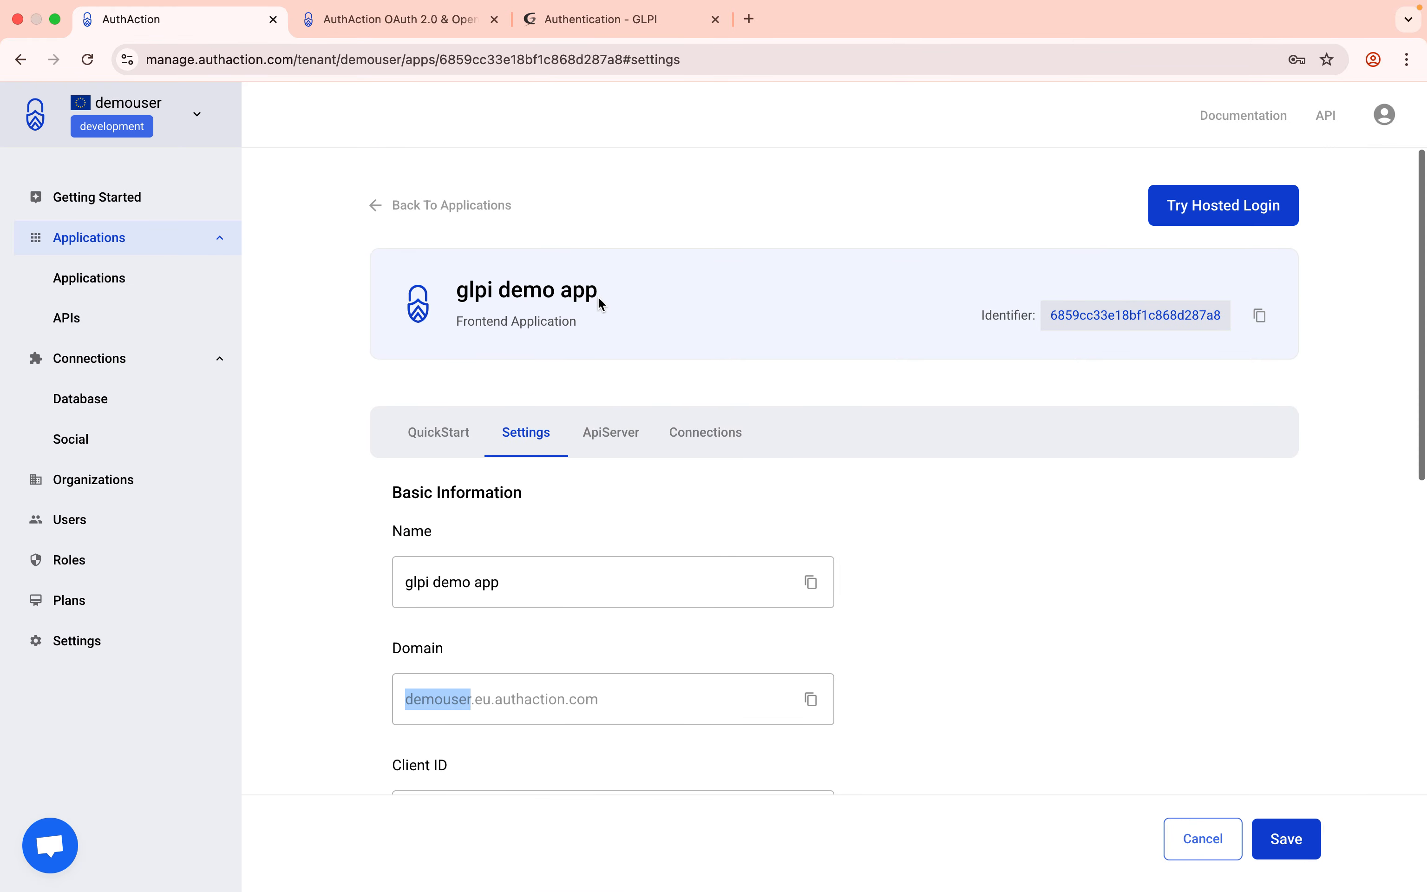
{"action": "left_click", "coordinate": [705, 437]}
{"action": "scroll", "coordinate": [720, 519], "scroll_direction": "down", "scroll_amount": 4}
{"action": "scroll", "coordinate": [717, 386], "scroll_direction": "up", "scroll_amount": 1}
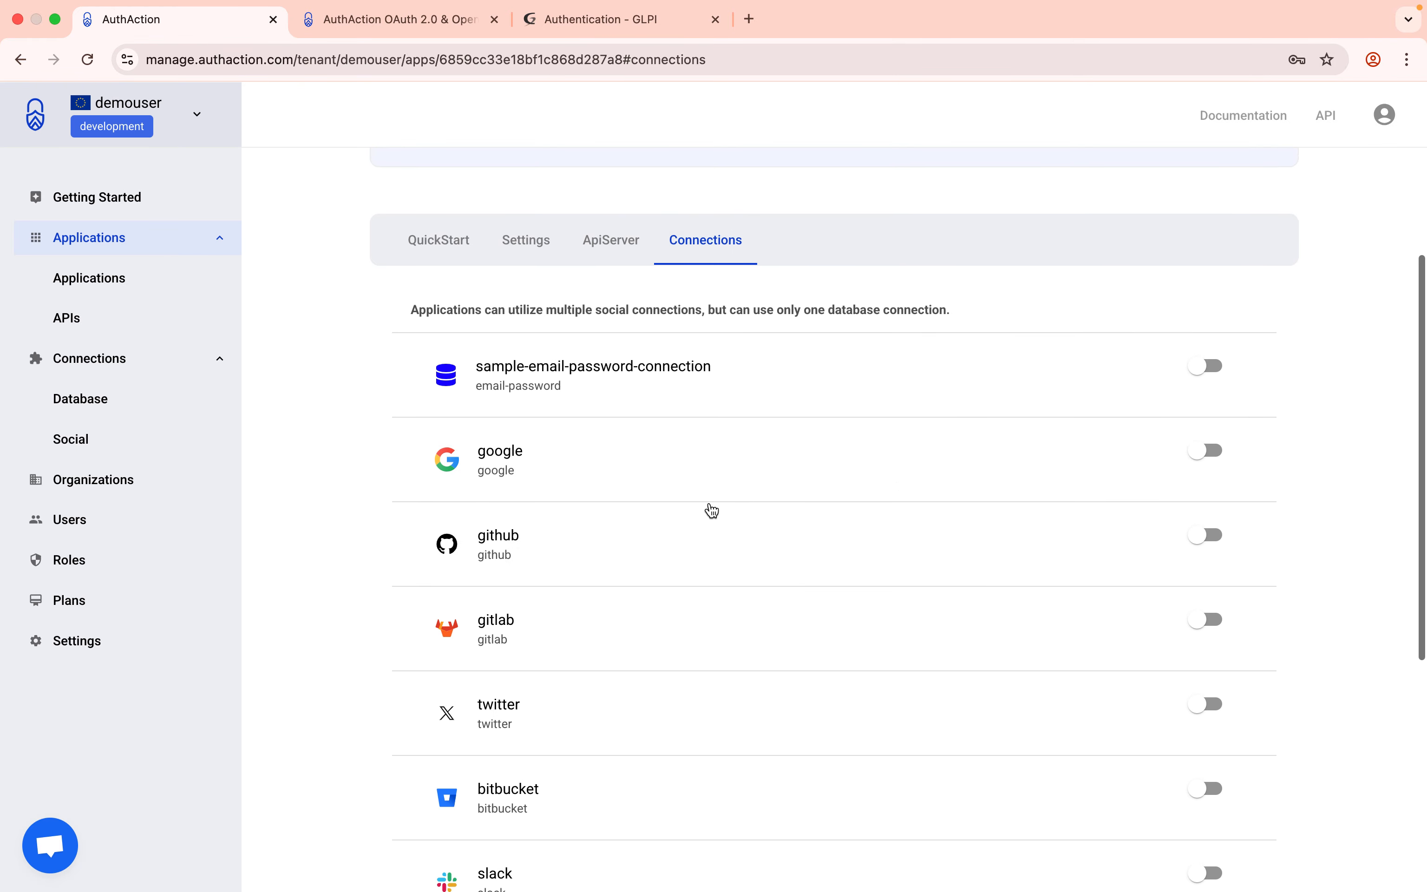
{"action": "scroll", "coordinate": [711, 509], "scroll_direction": "down", "scroll_amount": 6}
{"action": "scroll", "coordinate": [707, 510], "scroll_direction": "up", "scroll_amount": 8}
{"action": "left_click", "coordinate": [1219, 487]}
{"action": "scroll", "coordinate": [942, 566], "scroll_direction": "down", "scroll_amount": 1}
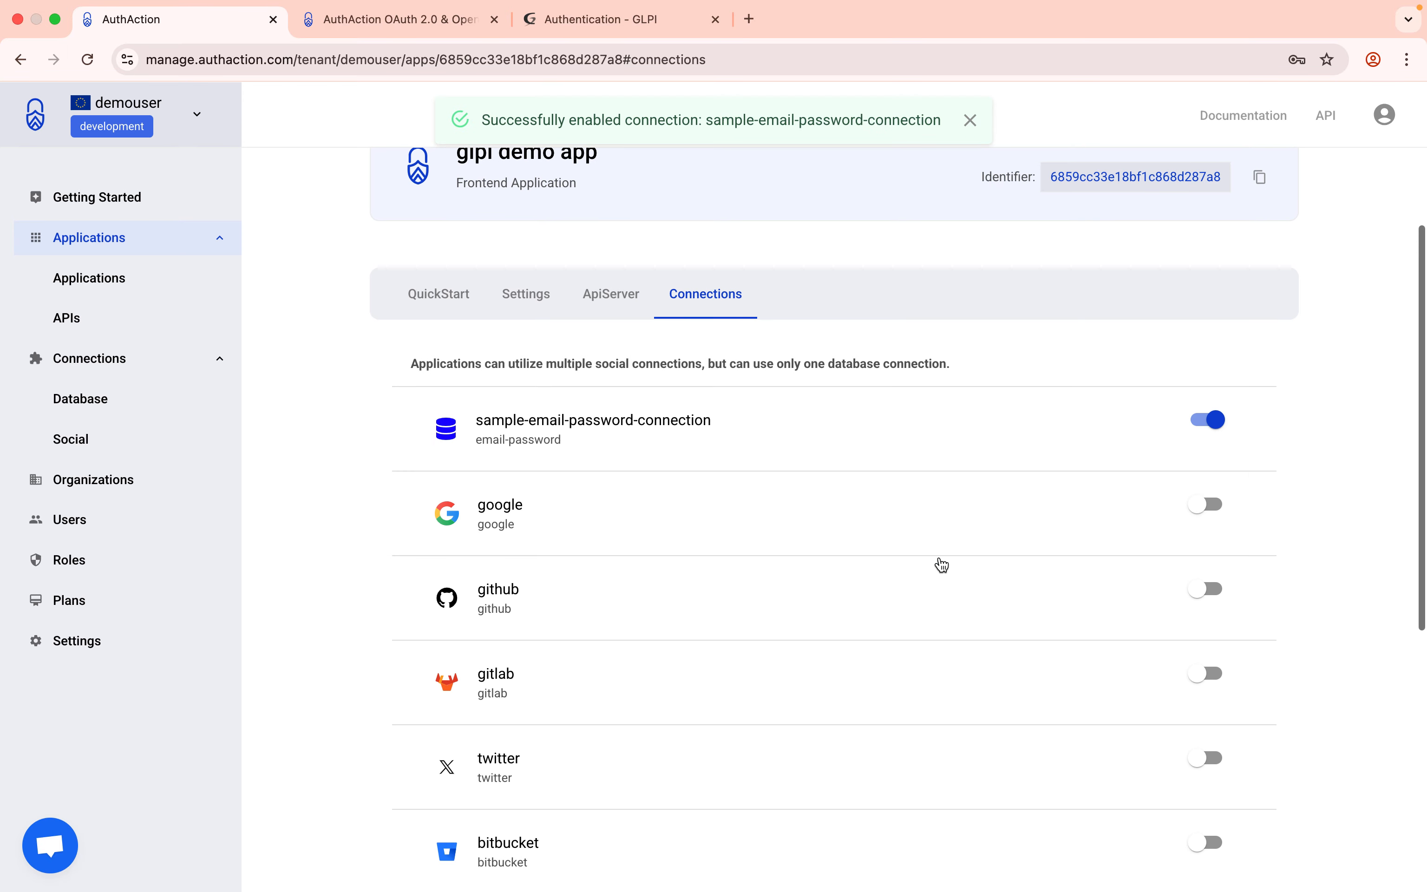
{"action": "scroll", "coordinate": [942, 566], "scroll_direction": "down", "scroll_amount": 1}
{"action": "left_click", "coordinate": [1216, 461]}
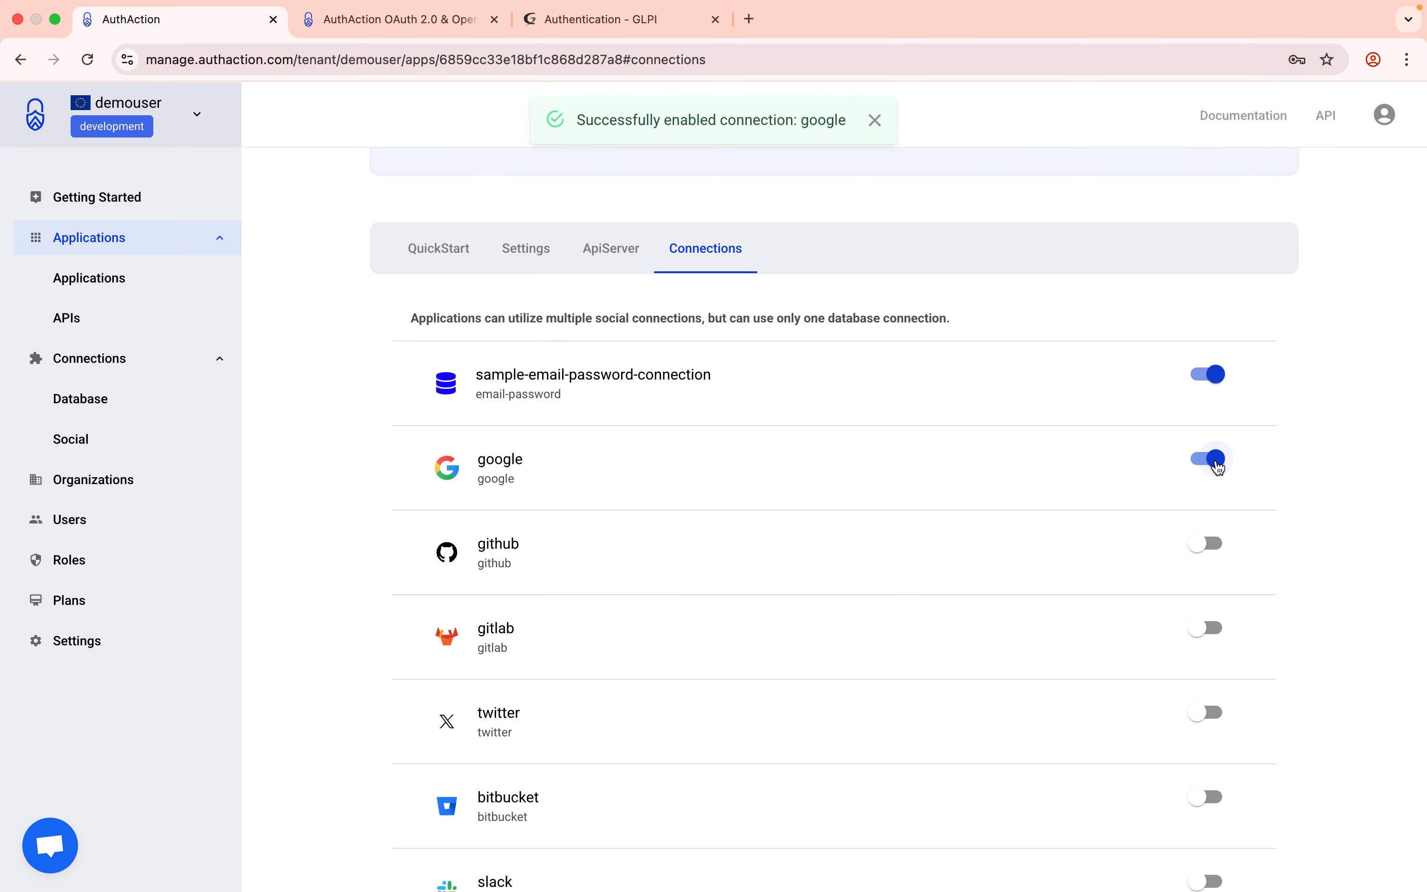
{"action": "scroll", "coordinate": [855, 419], "scroll_direction": "up", "scroll_amount": 4}
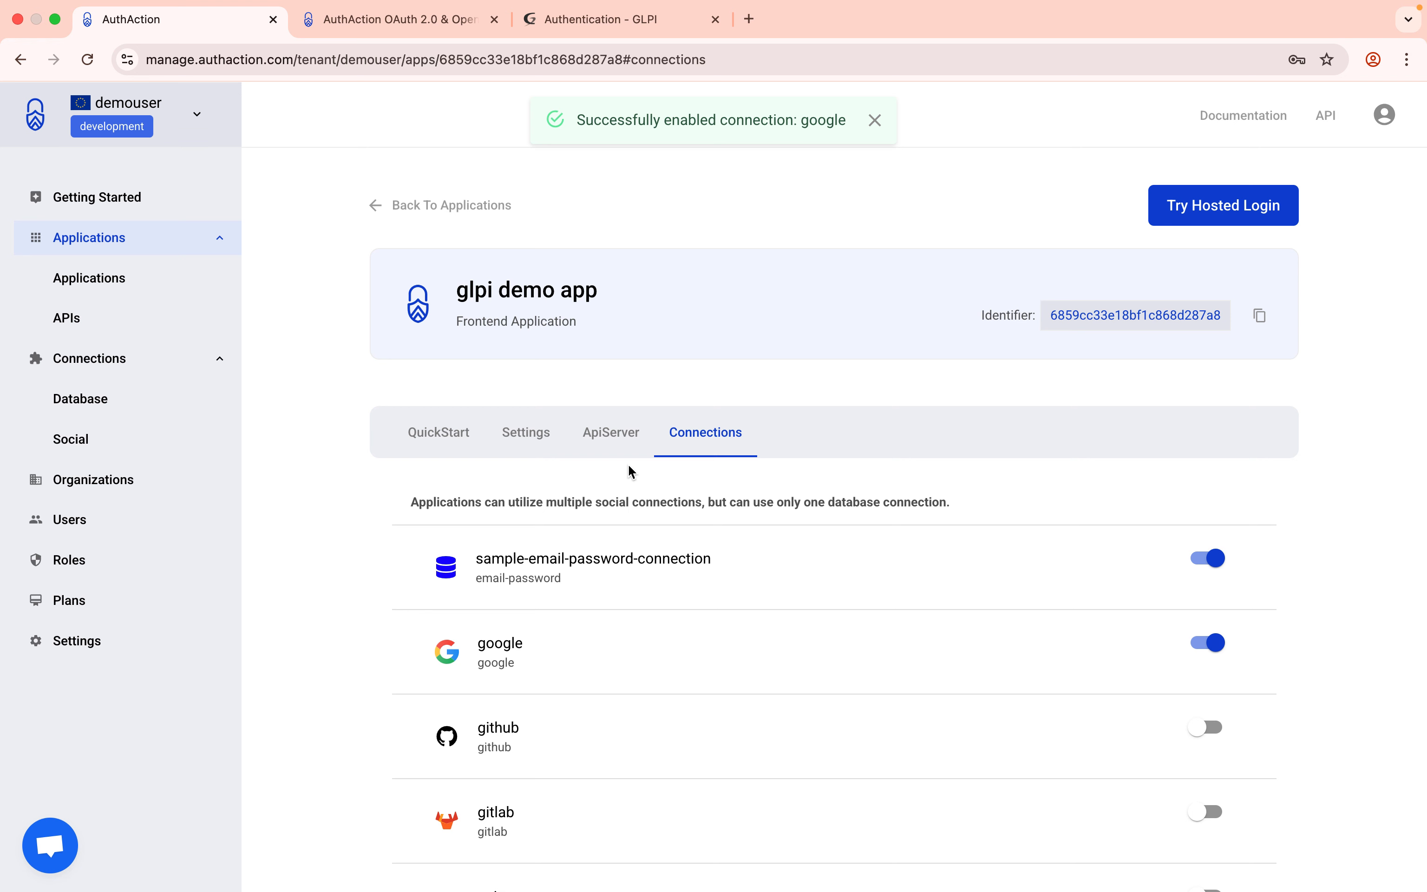
Glance at the GLPI login page, then launch the hosted login preview from Connections.
{"action": "left_click", "coordinate": [603, 22]}
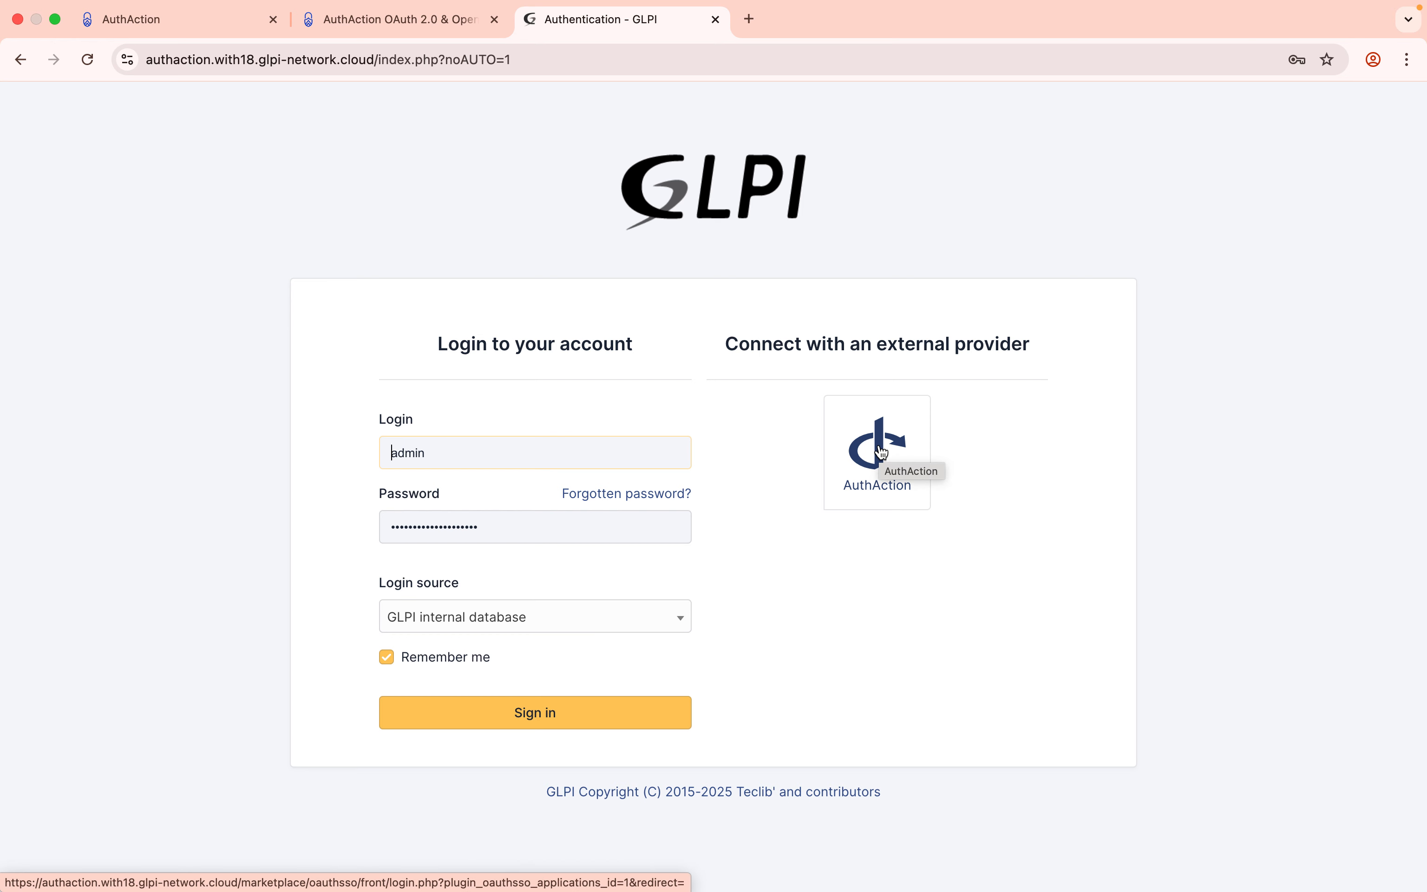
{"action": "left_click", "coordinate": [189, 20]}
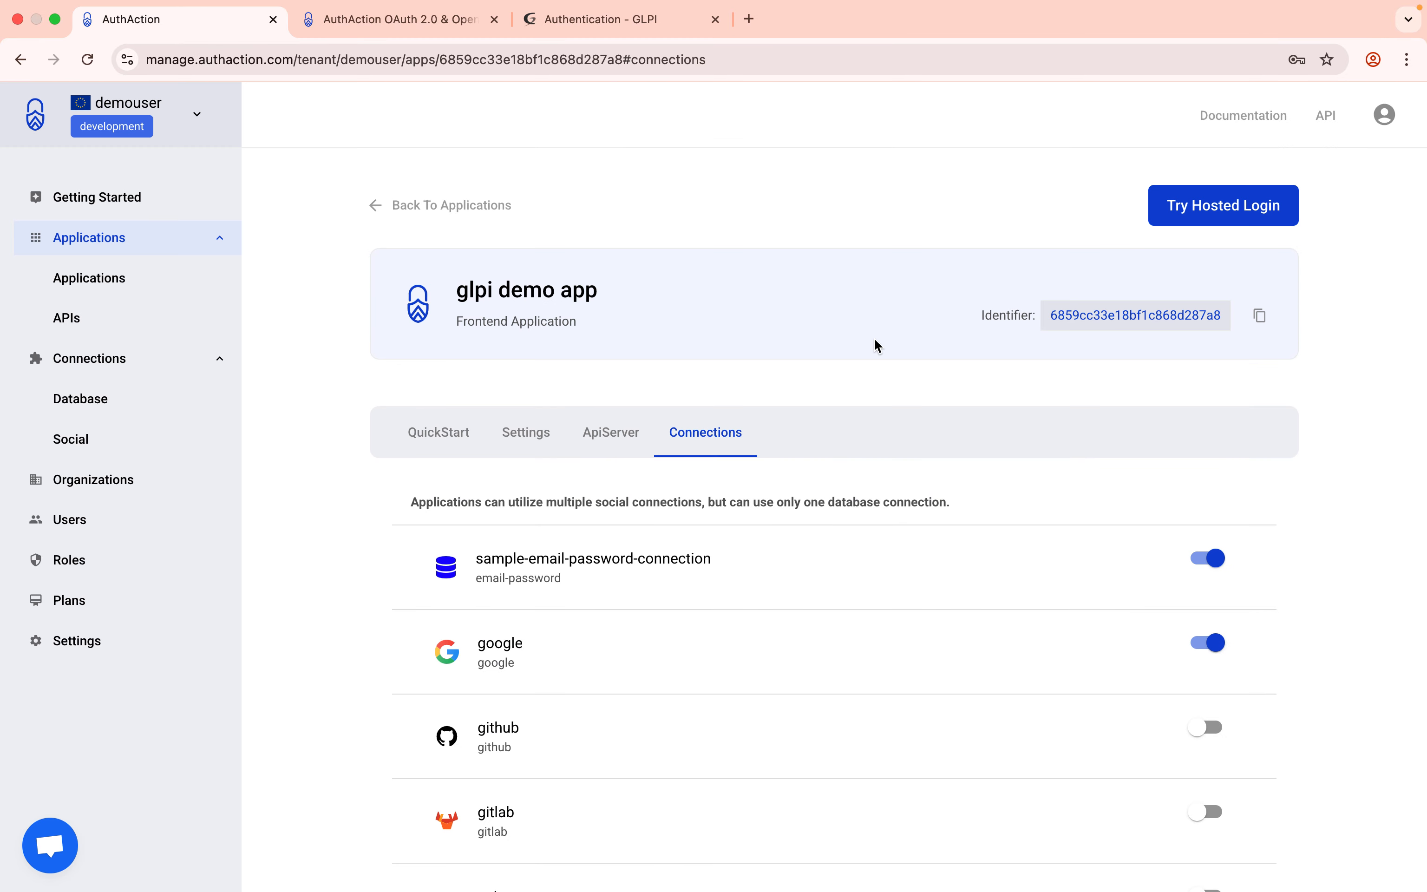
{"action": "left_click", "coordinate": [1210, 218]}
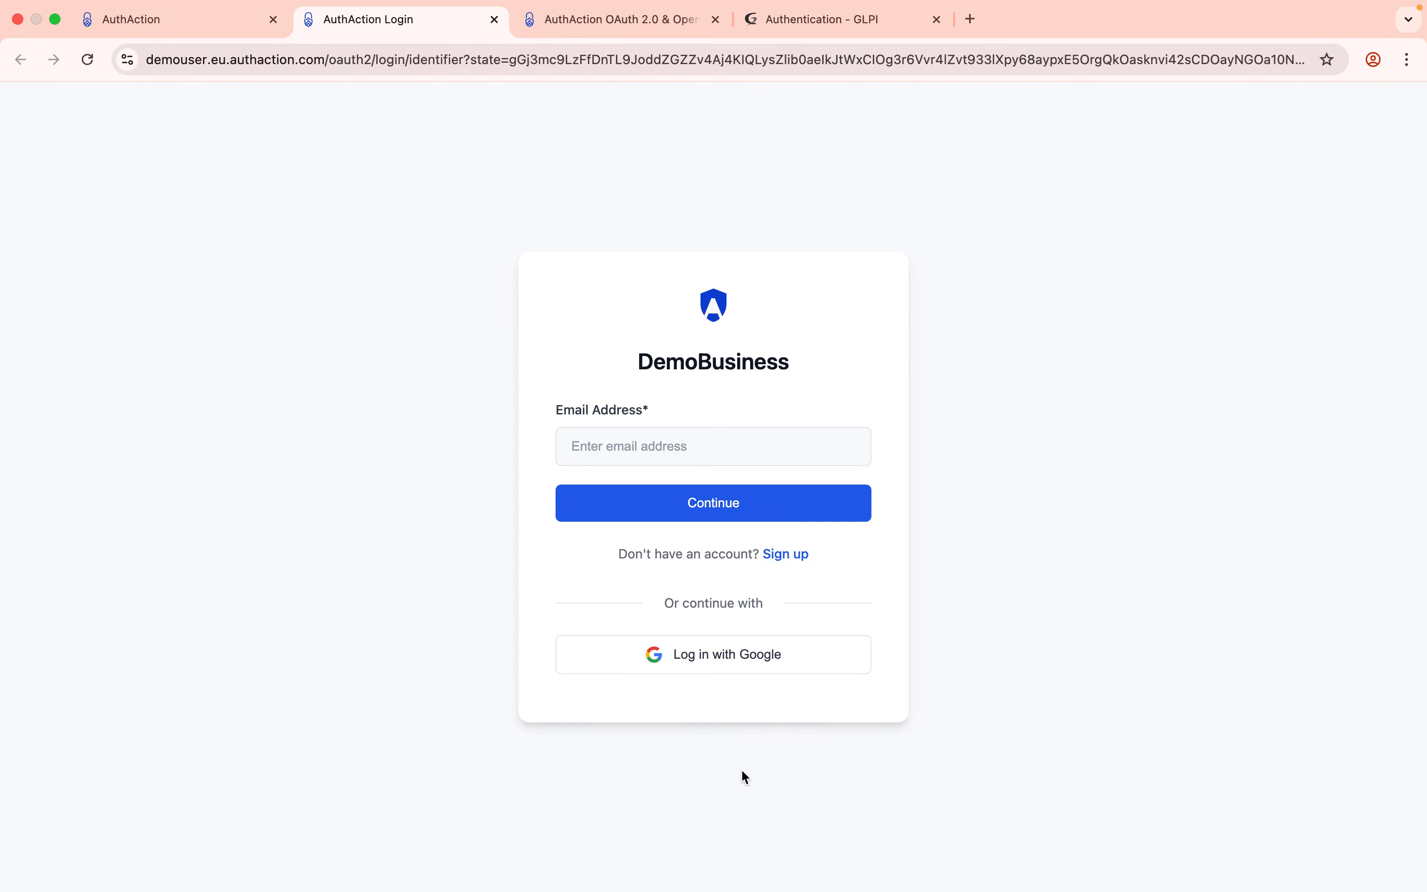
Inspect the DemoBusiness hosted login preview, close it, and return to GLPI's login page.
{"action": "left_click_drag", "start_coordinate": [642, 361], "coordinate": [832, 366]}
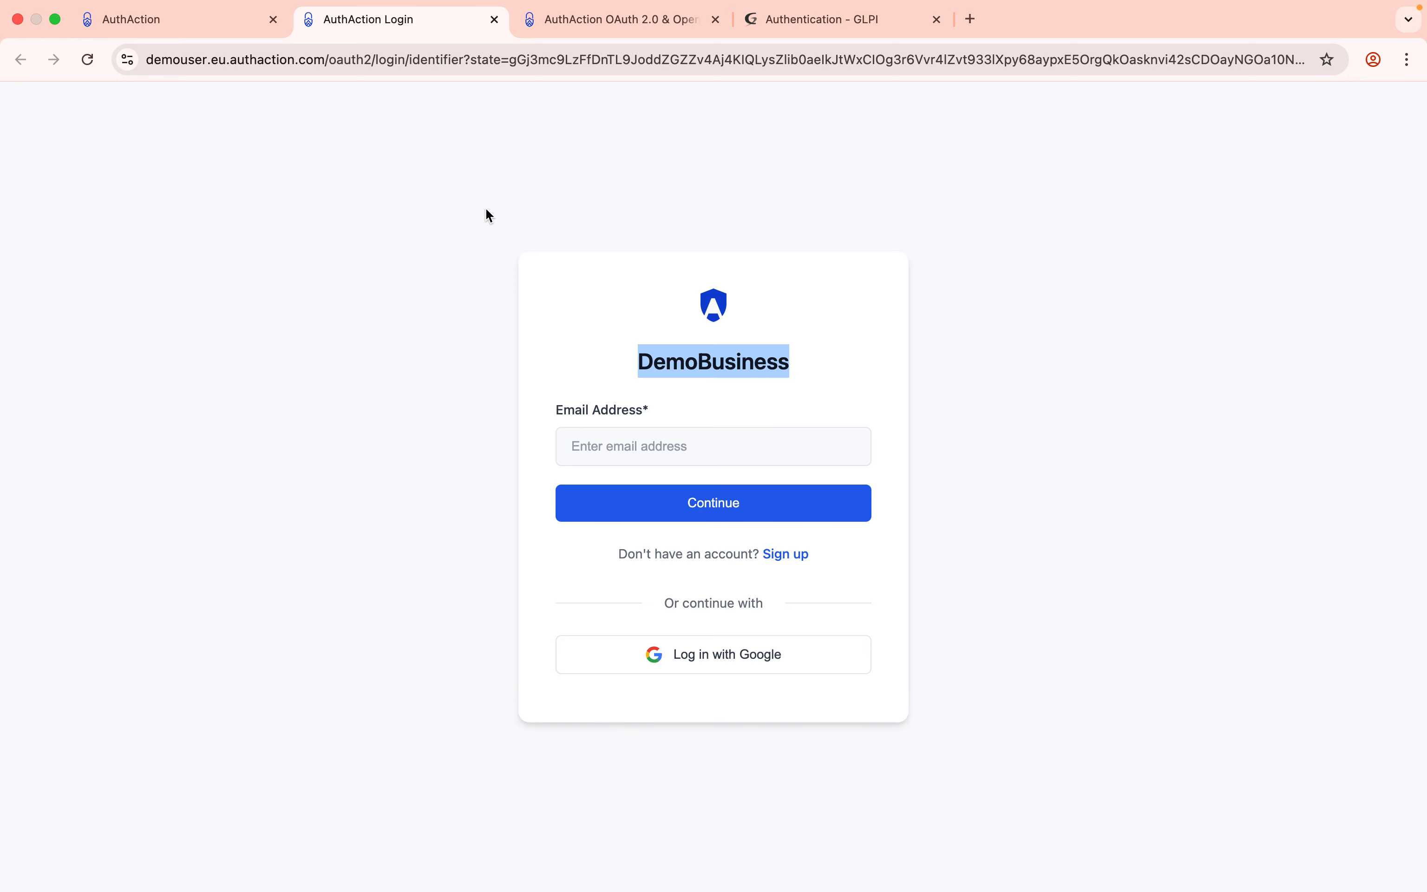
{"action": "left_click", "coordinate": [495, 20]}
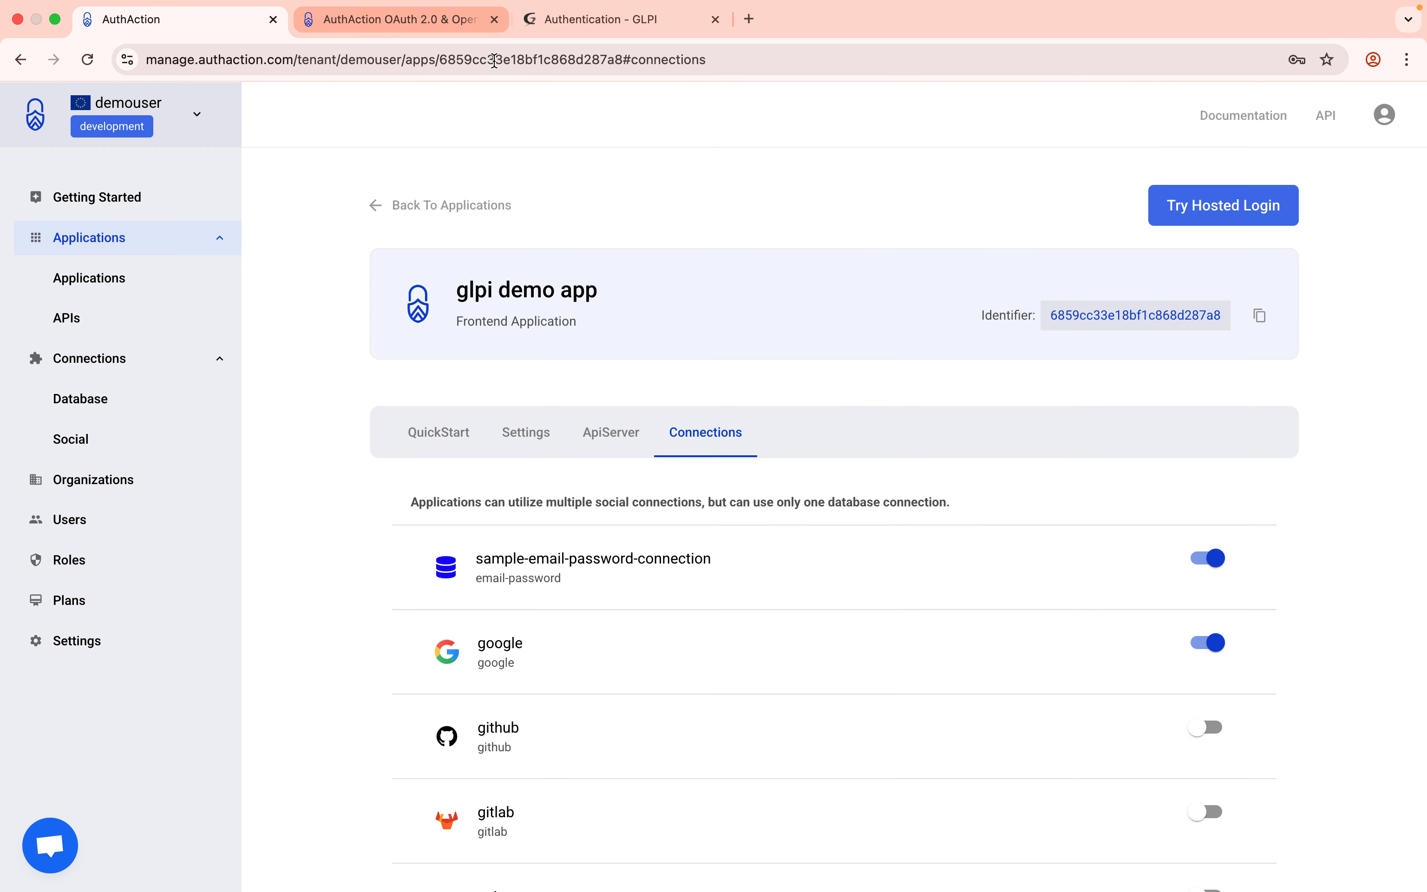
{"action": "left_click", "coordinate": [626, 21]}
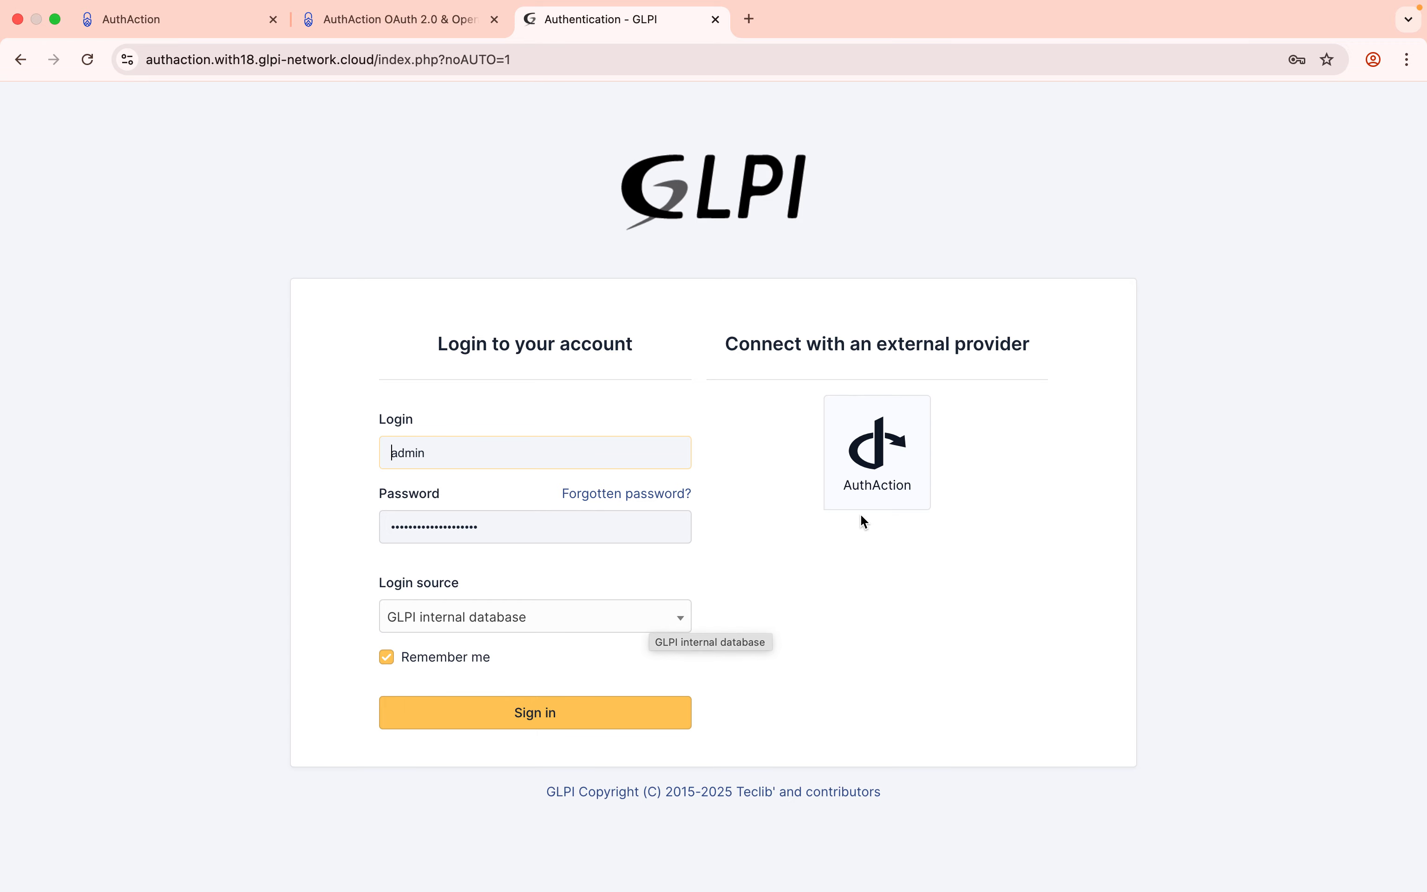
Start AuthAction sign-in from GLPI and begin a sign-up with a test email address.
{"action": "left_click", "coordinate": [851, 480]}
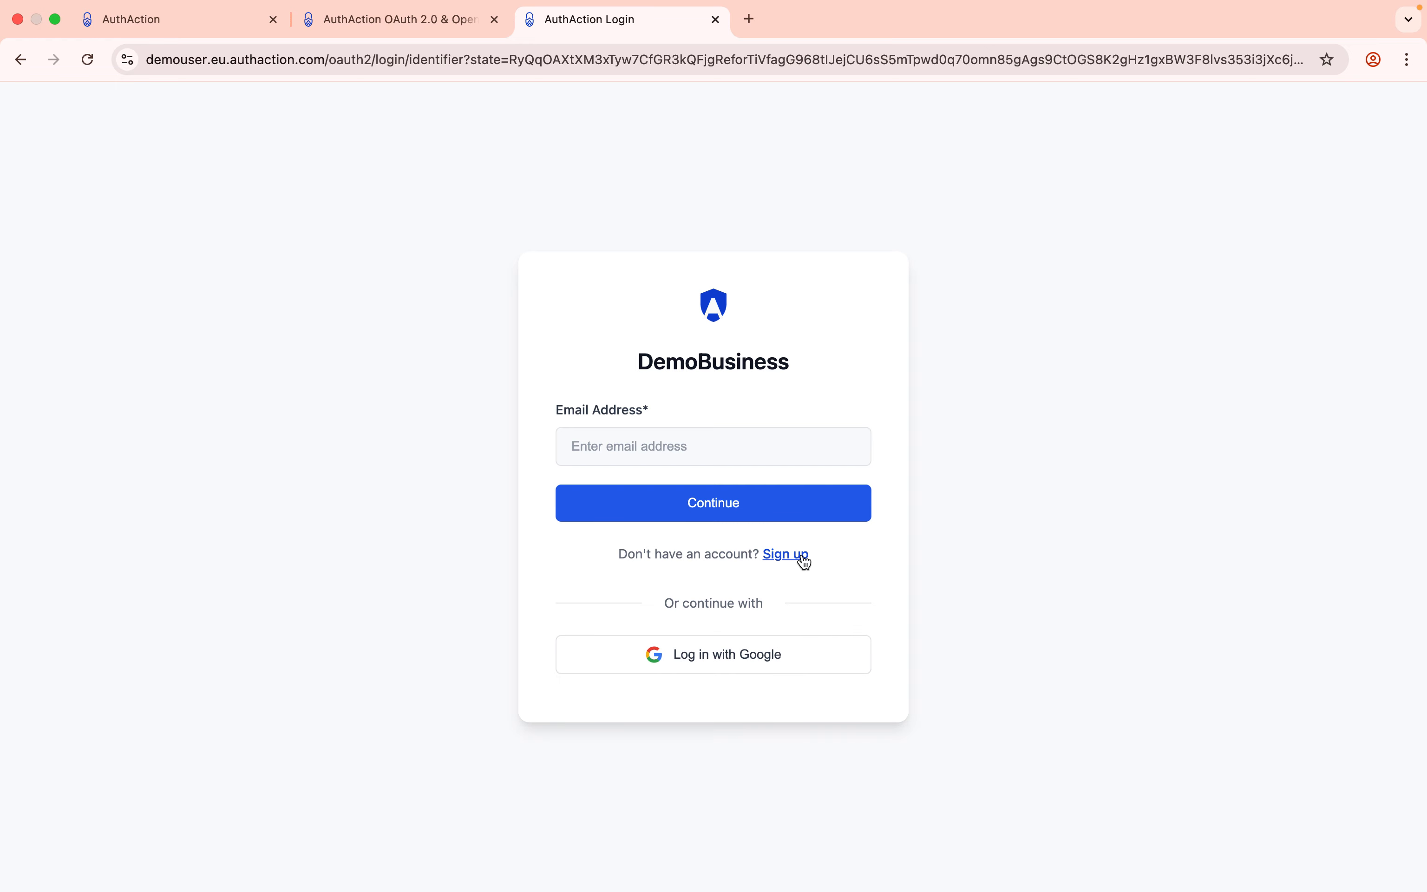
{"action": "left_click", "coordinate": [798, 556]}
{"action": "left_click", "coordinate": [676, 441]}
{"action": "type", "text": "test5@example.com"}
{"action": "left_click", "coordinate": [716, 503]}
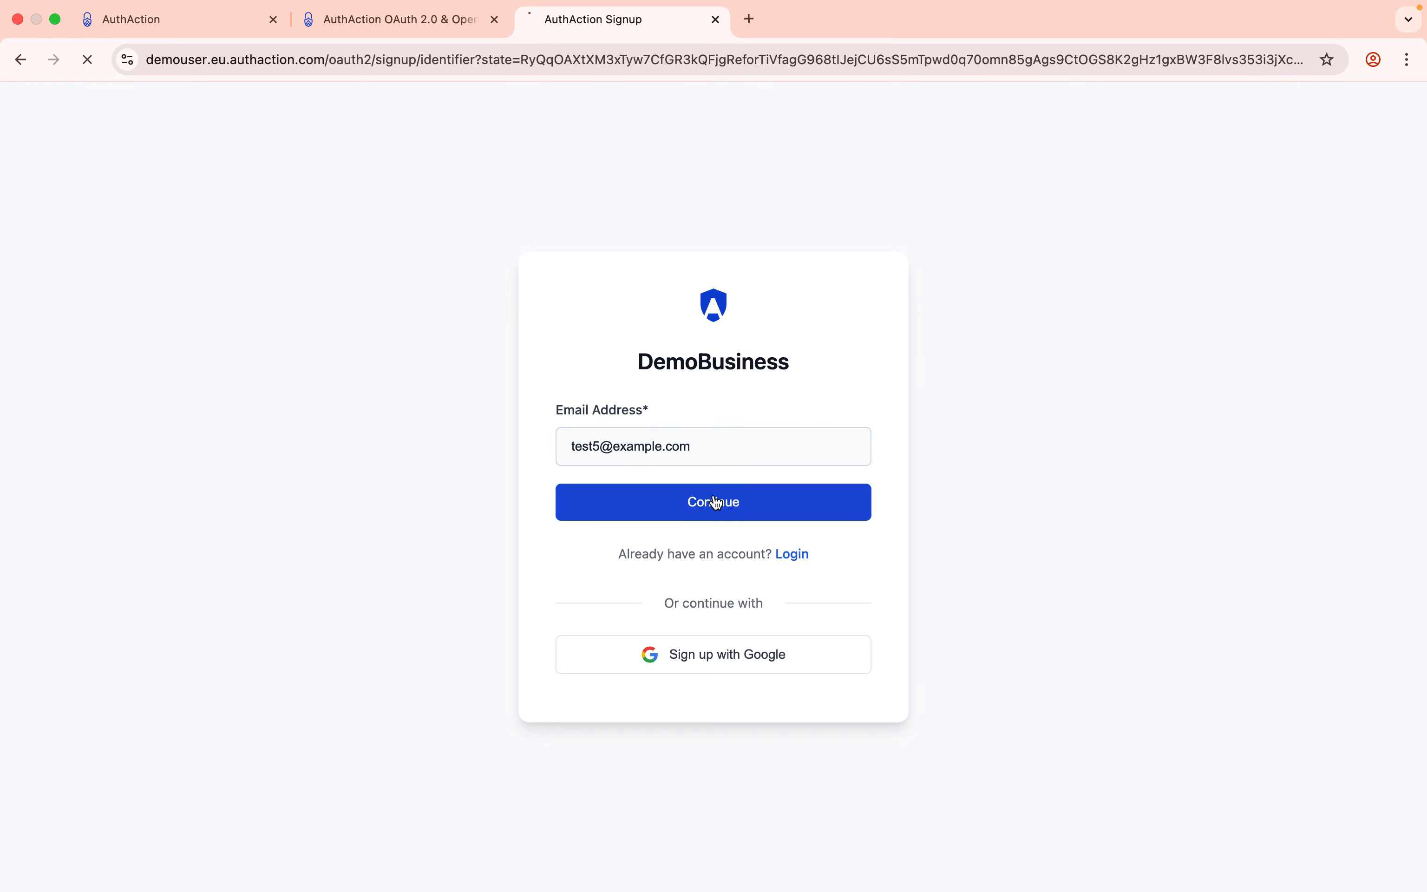
Name the account 'test', use the saved password, create the account and a passkey.
{"action": "left_click", "coordinate": [624, 423]}
{"action": "type", "text": "test"}
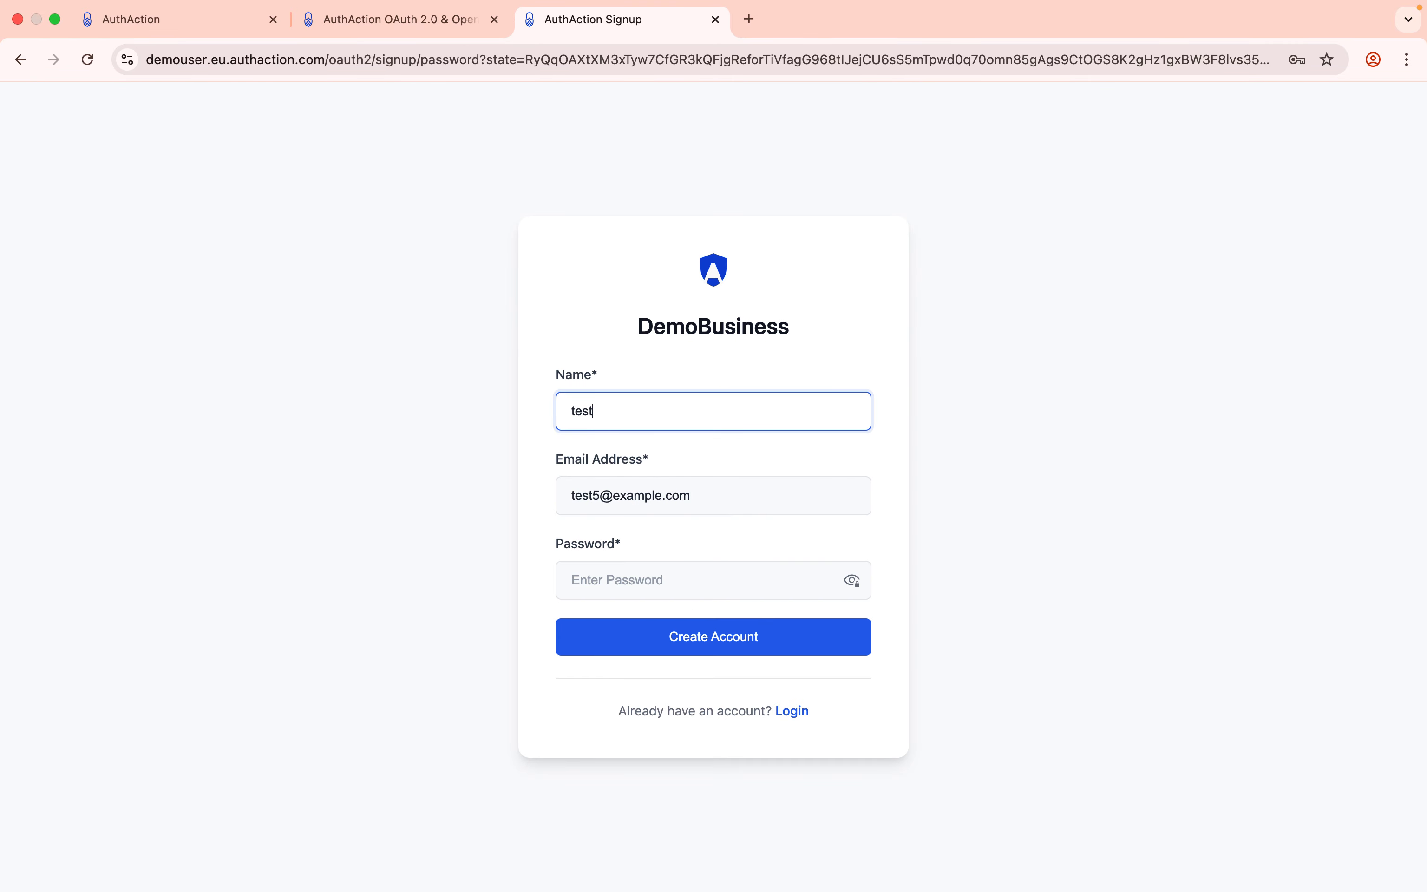
{"action": "left_click", "coordinate": [656, 582]}
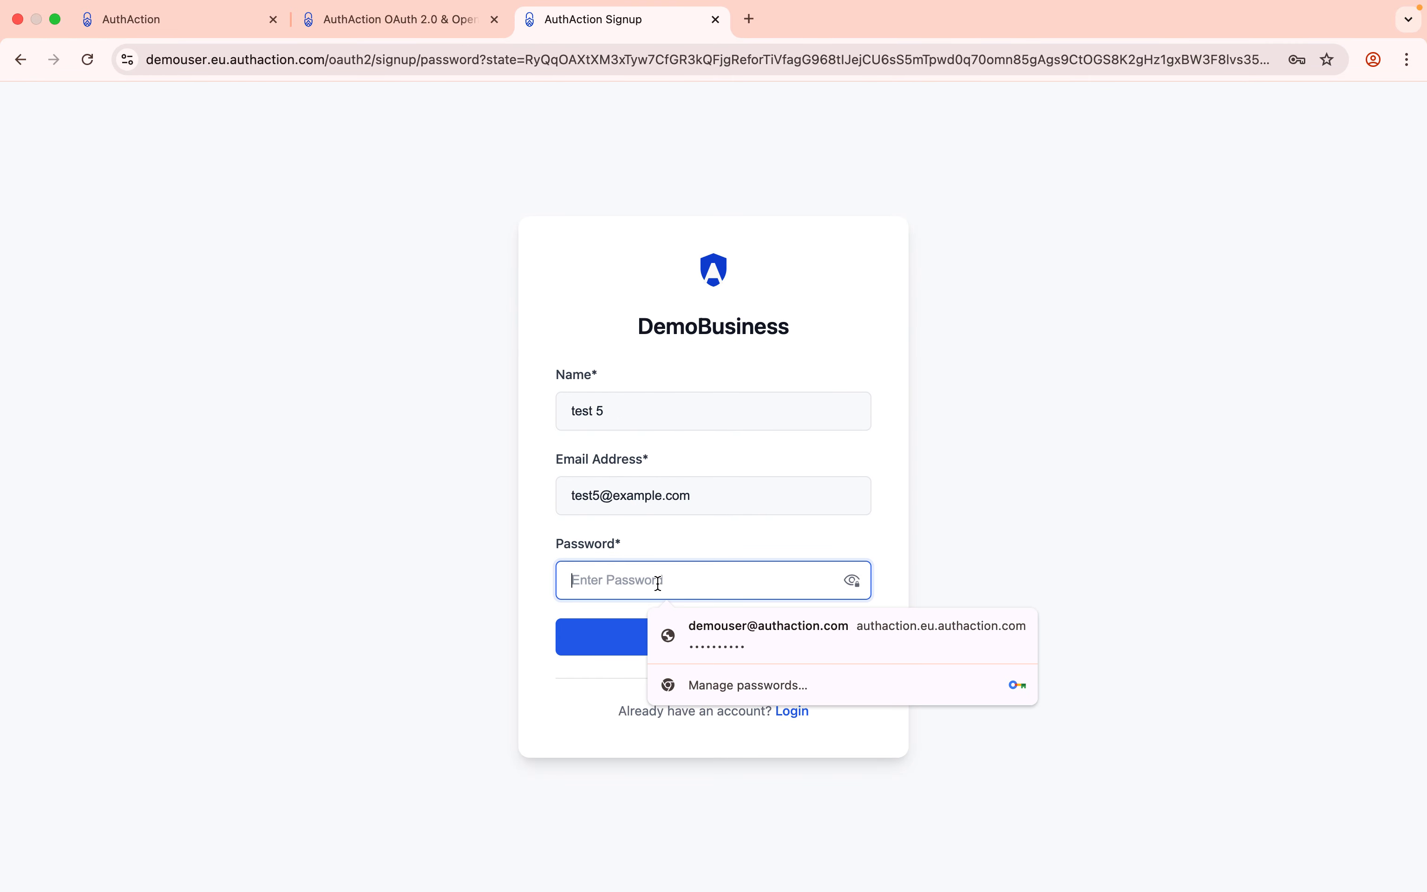
{"action": "left_click", "coordinate": [701, 643]}
{"action": "left_click", "coordinate": [696, 715]}
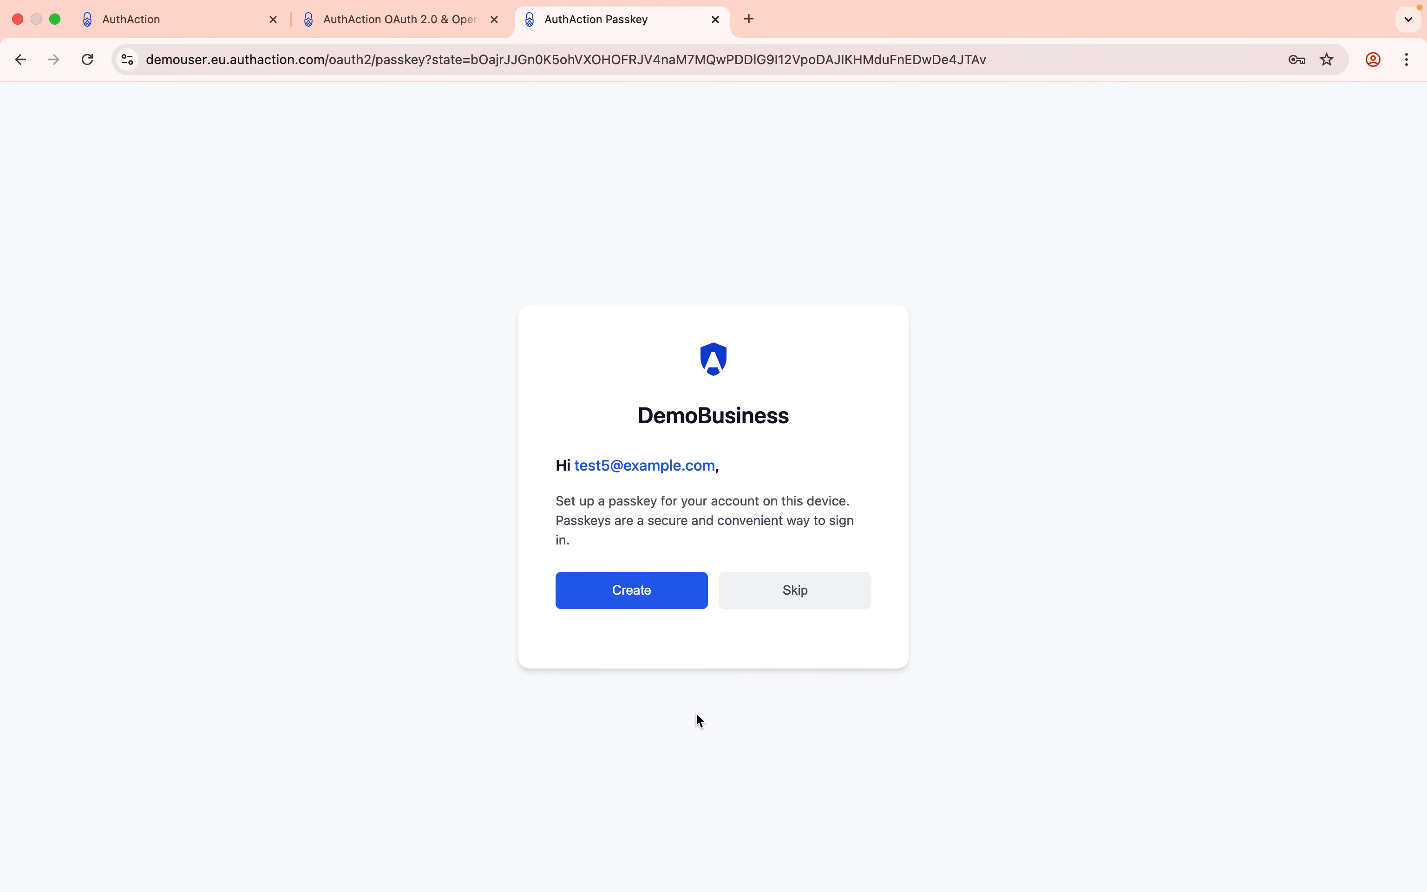
{"action": "left_click", "coordinate": [638, 598]}
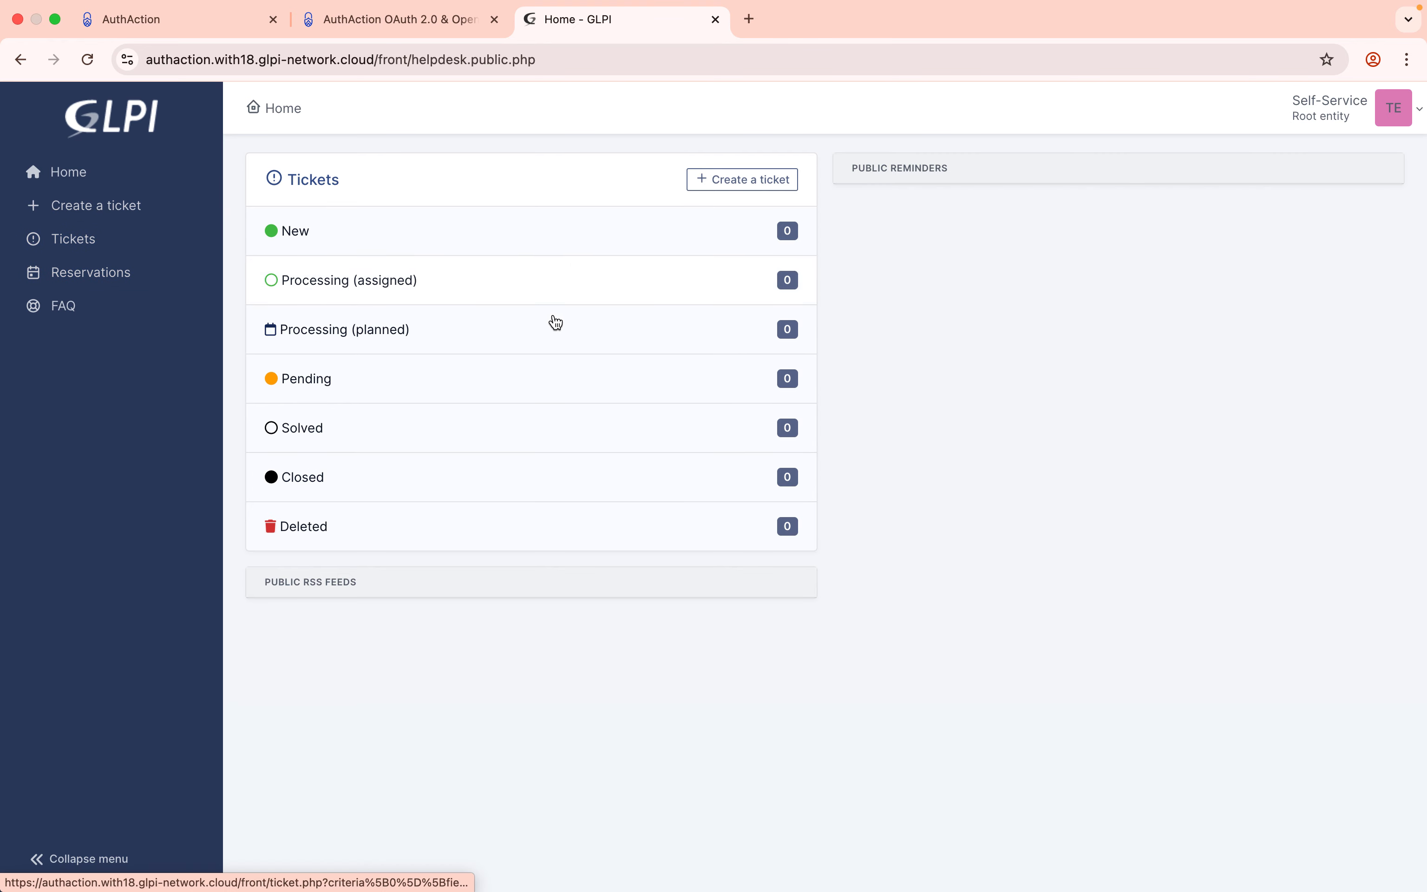
{"action": "left_click", "coordinate": [1415, 115]}
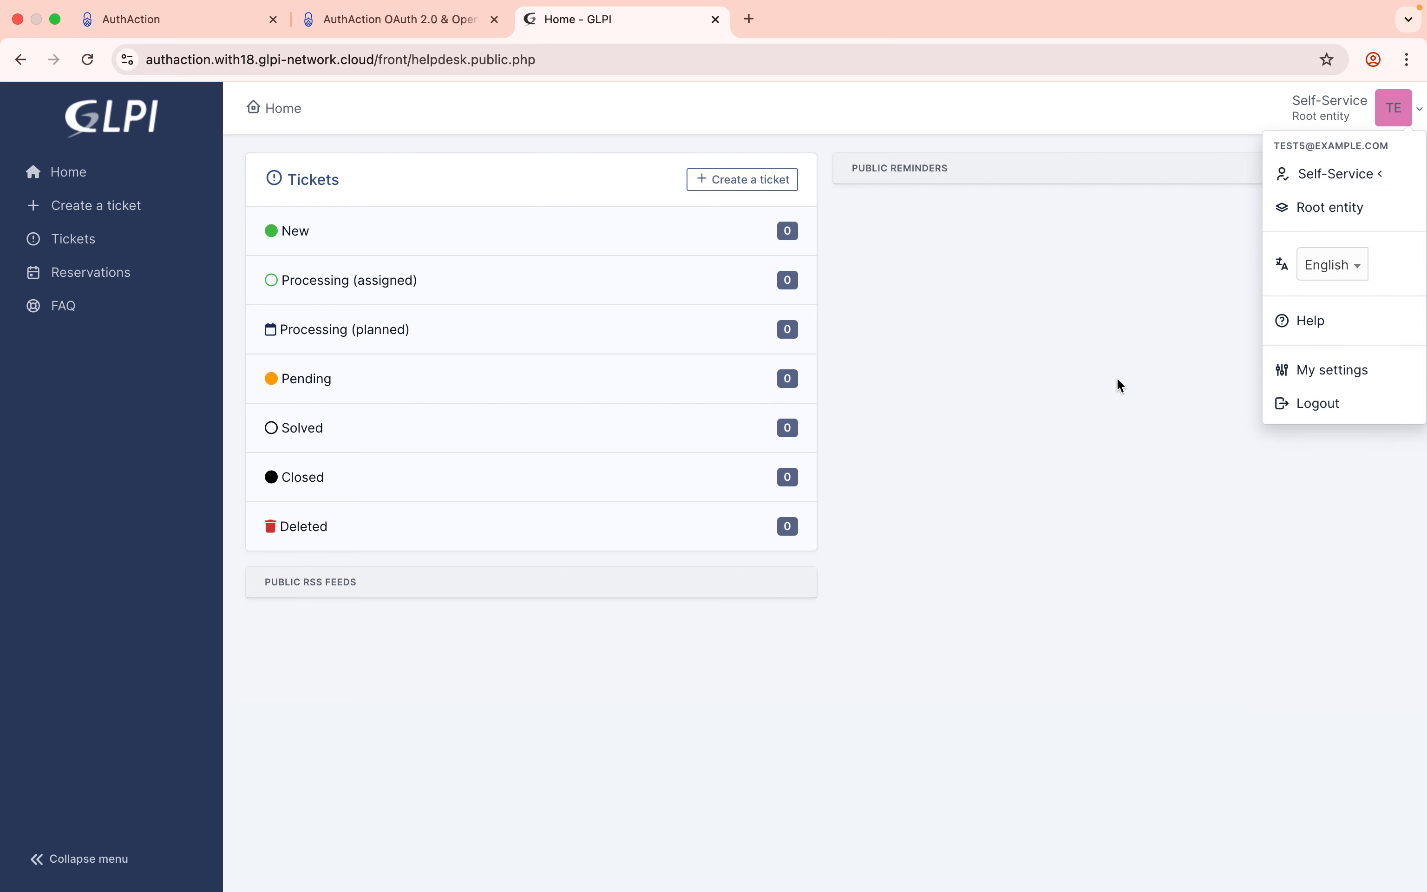
Reload the GLPI home page.
{"action": "left_click", "coordinate": [579, 54]}
{"action": "key", "text": "Return"}
{"action": "left_click", "coordinate": [541, 72]}
{"action": "key", "text": "super+c"}
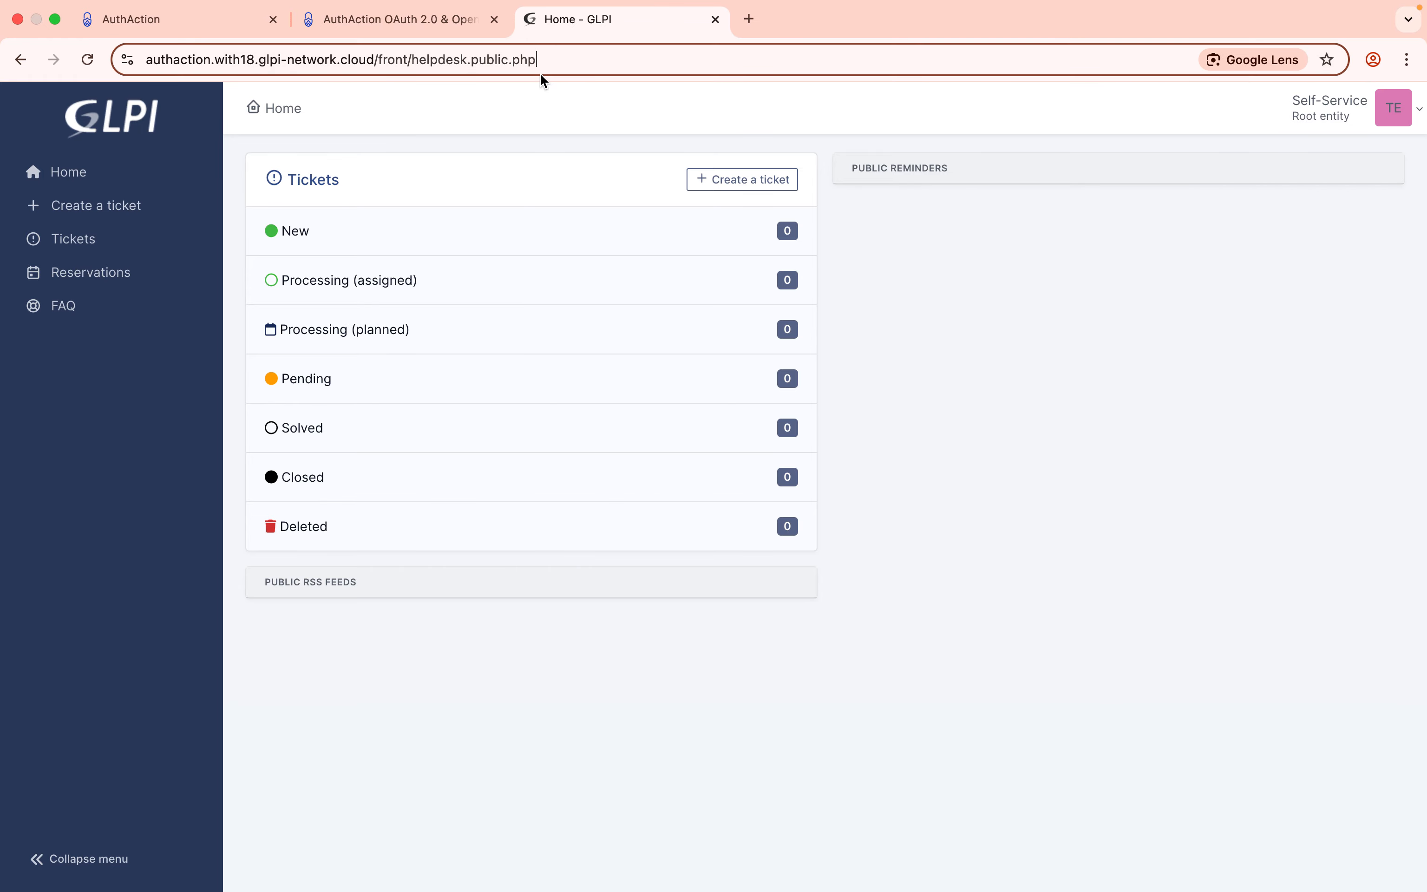
Reopen GLPI in a new tab at the site root, dropping the helpdesk path.
{"action": "left_click", "coordinate": [715, 20]}
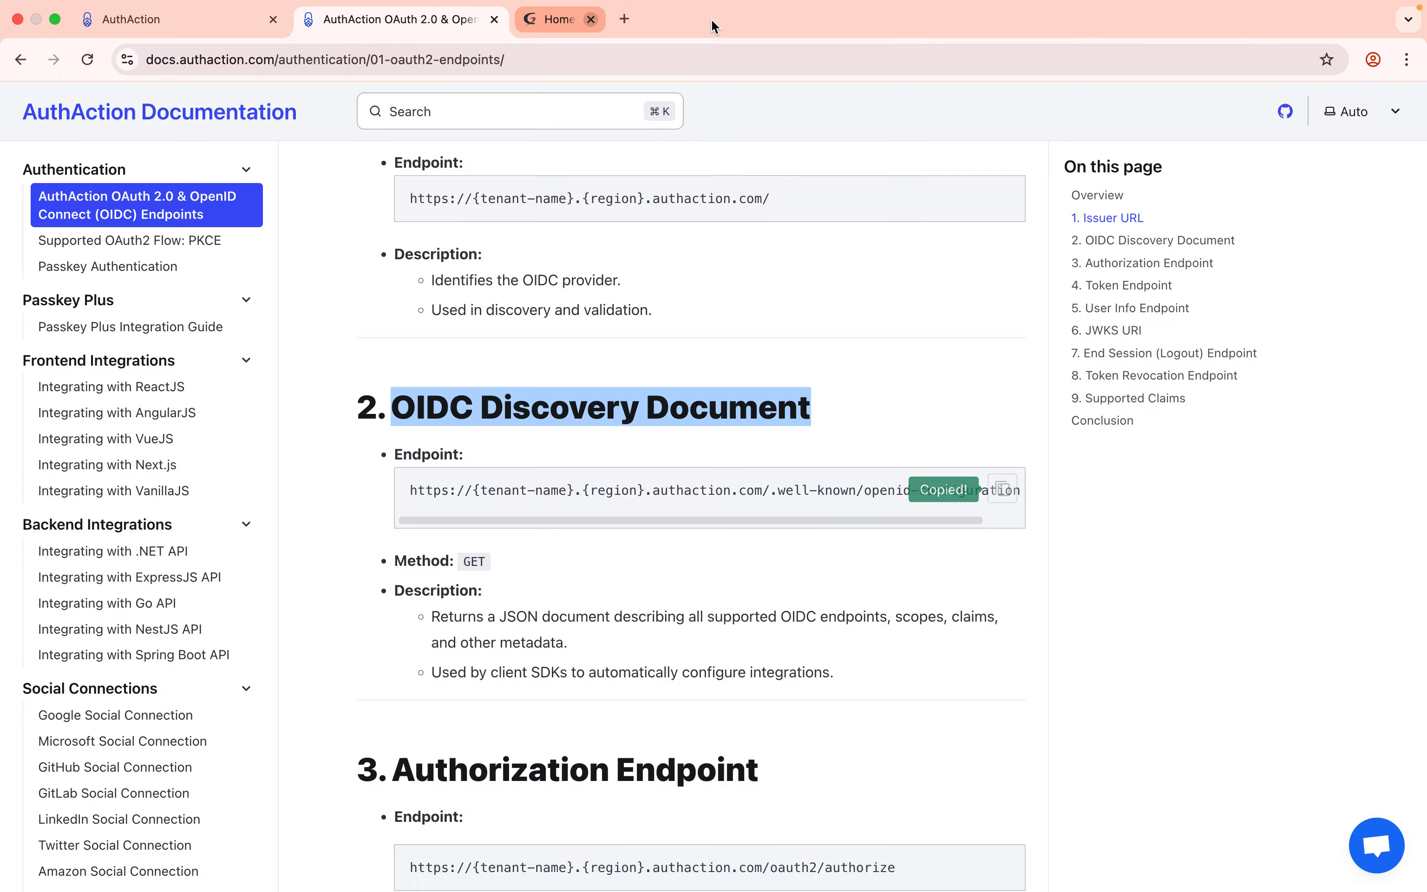
{"action": "left_click", "coordinate": [541, 20]}
{"action": "key", "text": "super+v"}
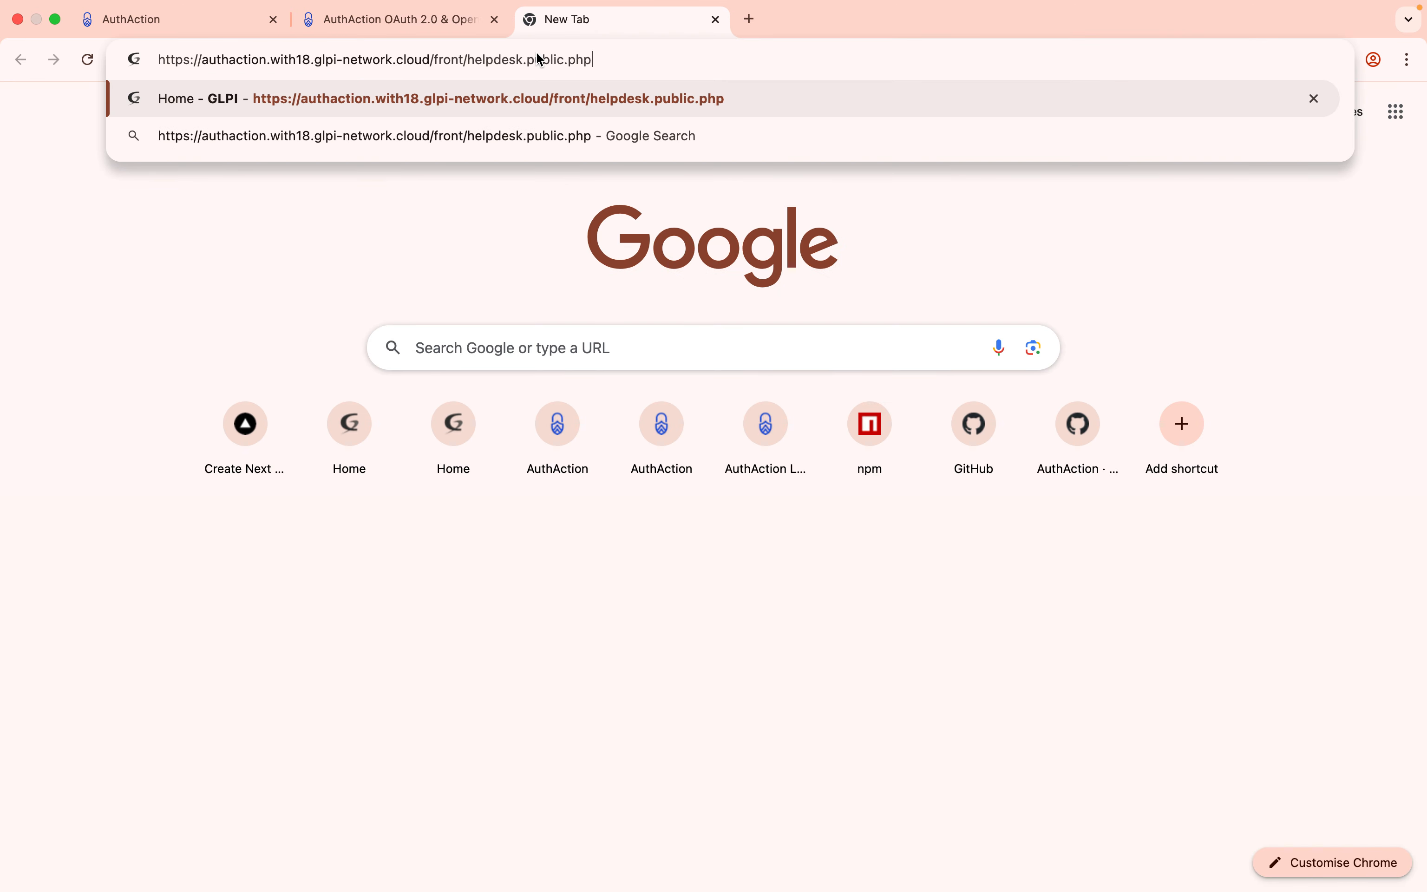
{"action": "left_click_drag", "start_coordinate": [435, 64], "coordinate": [786, 63]}
{"action": "key", "text": "BackSpace"}
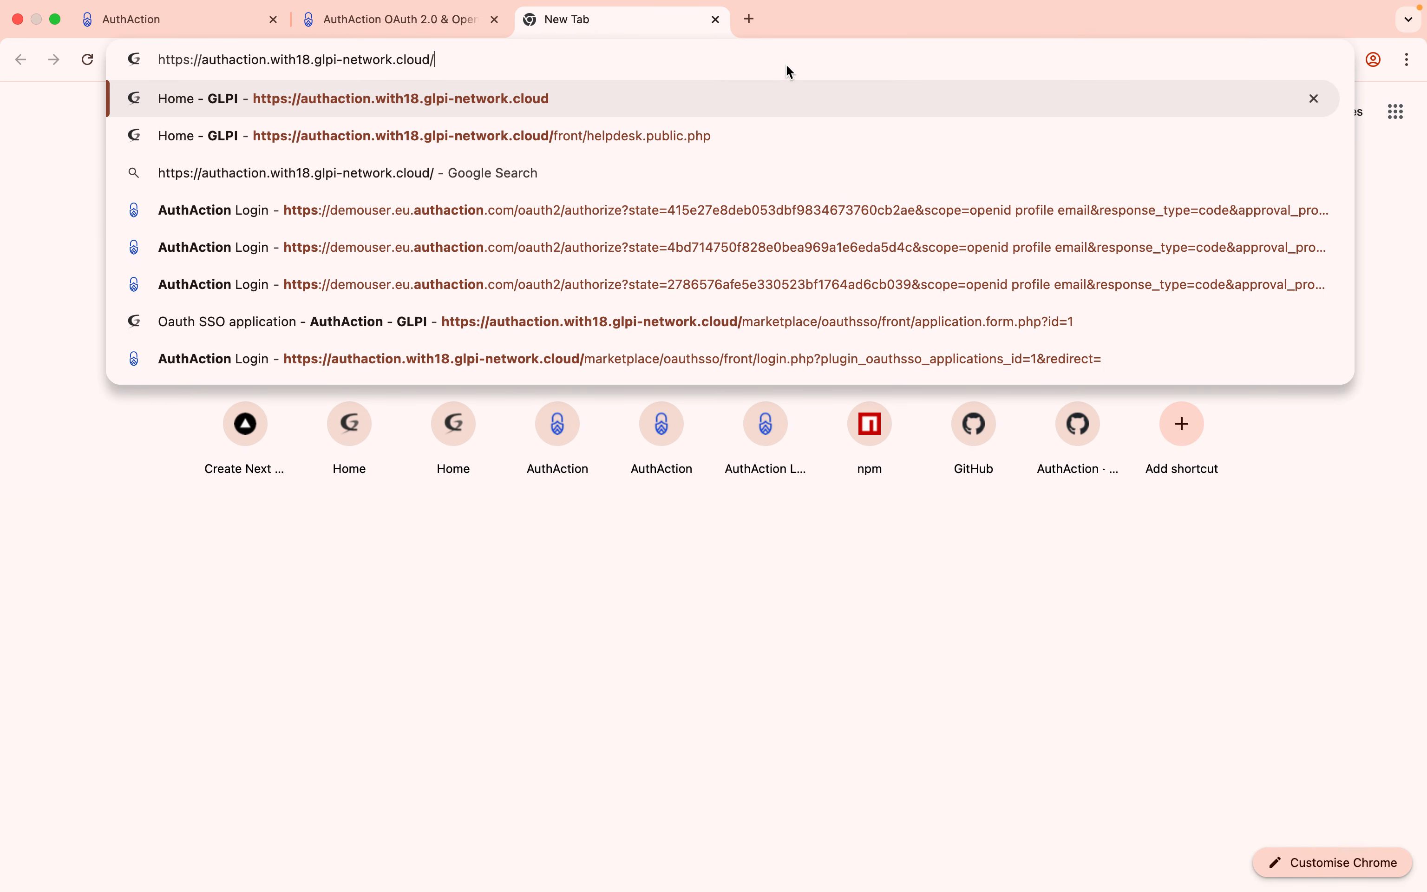
{"action": "key", "text": "Return"}
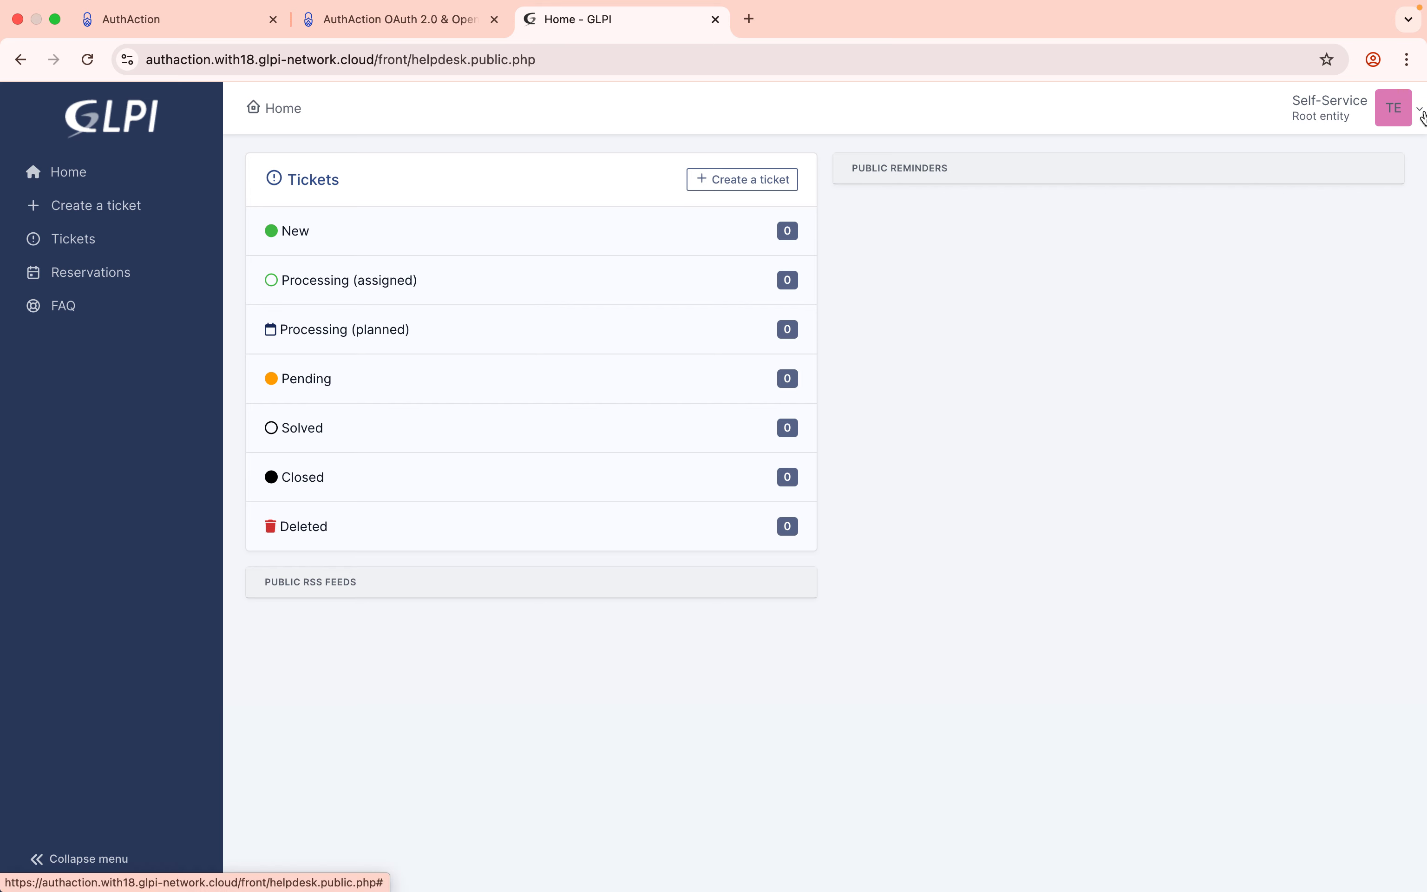
{"action": "left_click", "coordinate": [1420, 115]}
Log out the self-service user, sign in as admin, and review the 8-account Users list.
{"action": "left_click", "coordinate": [1327, 412]}
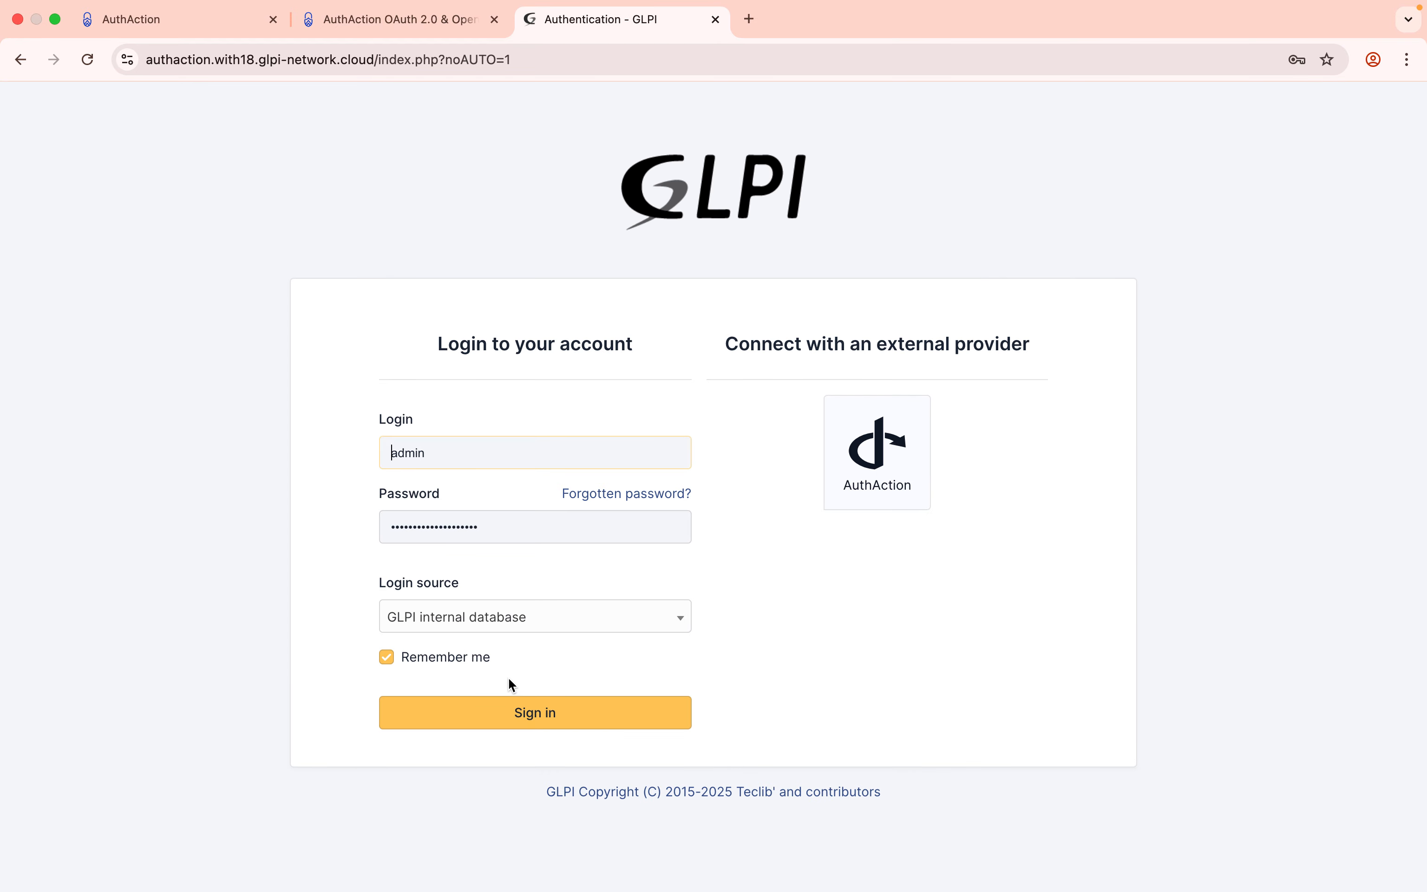
{"action": "left_click", "coordinate": [497, 707]}
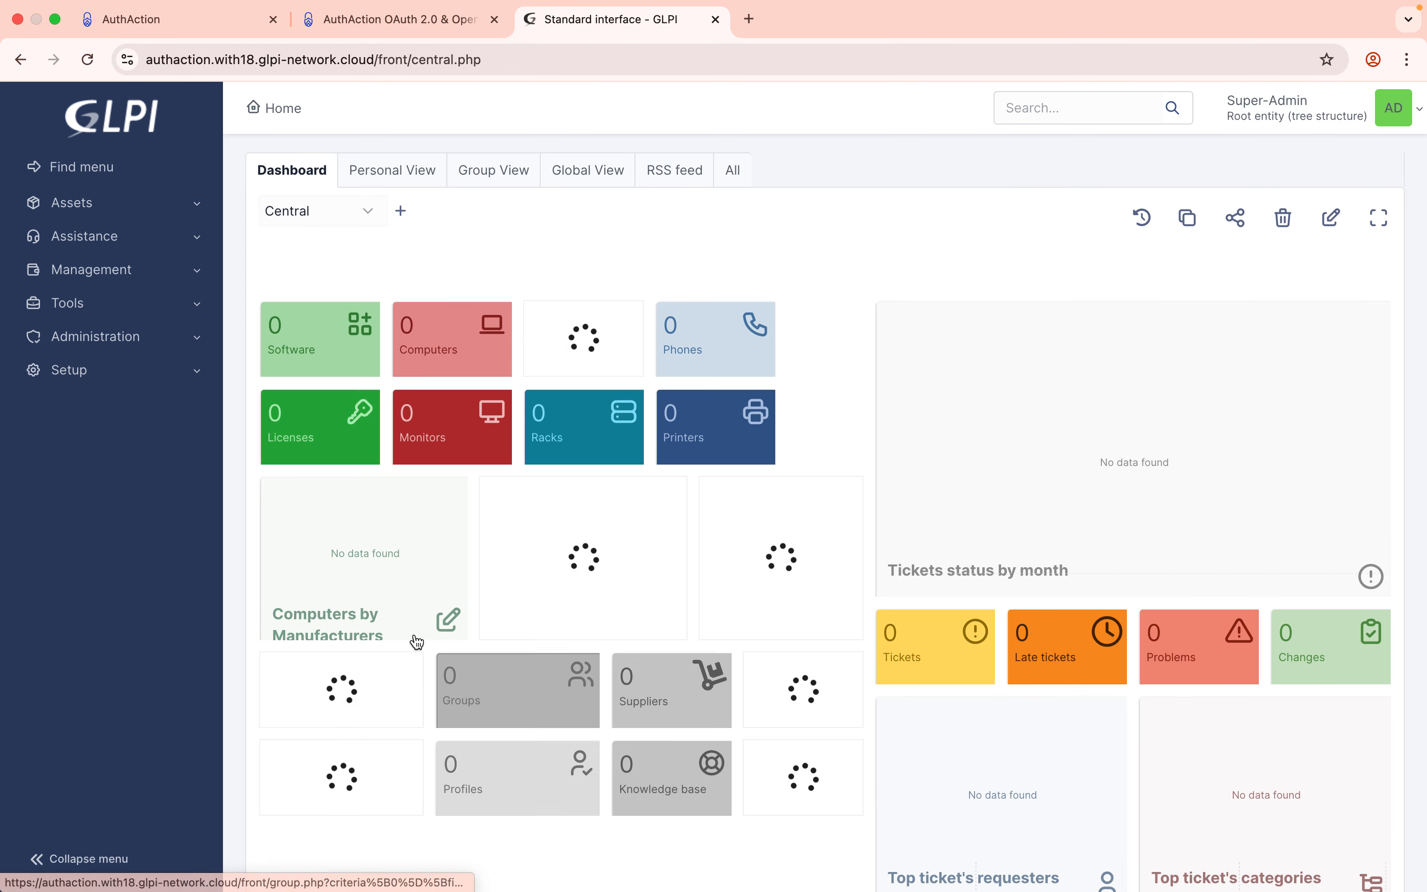
{"action": "left_click", "coordinate": [124, 351]}
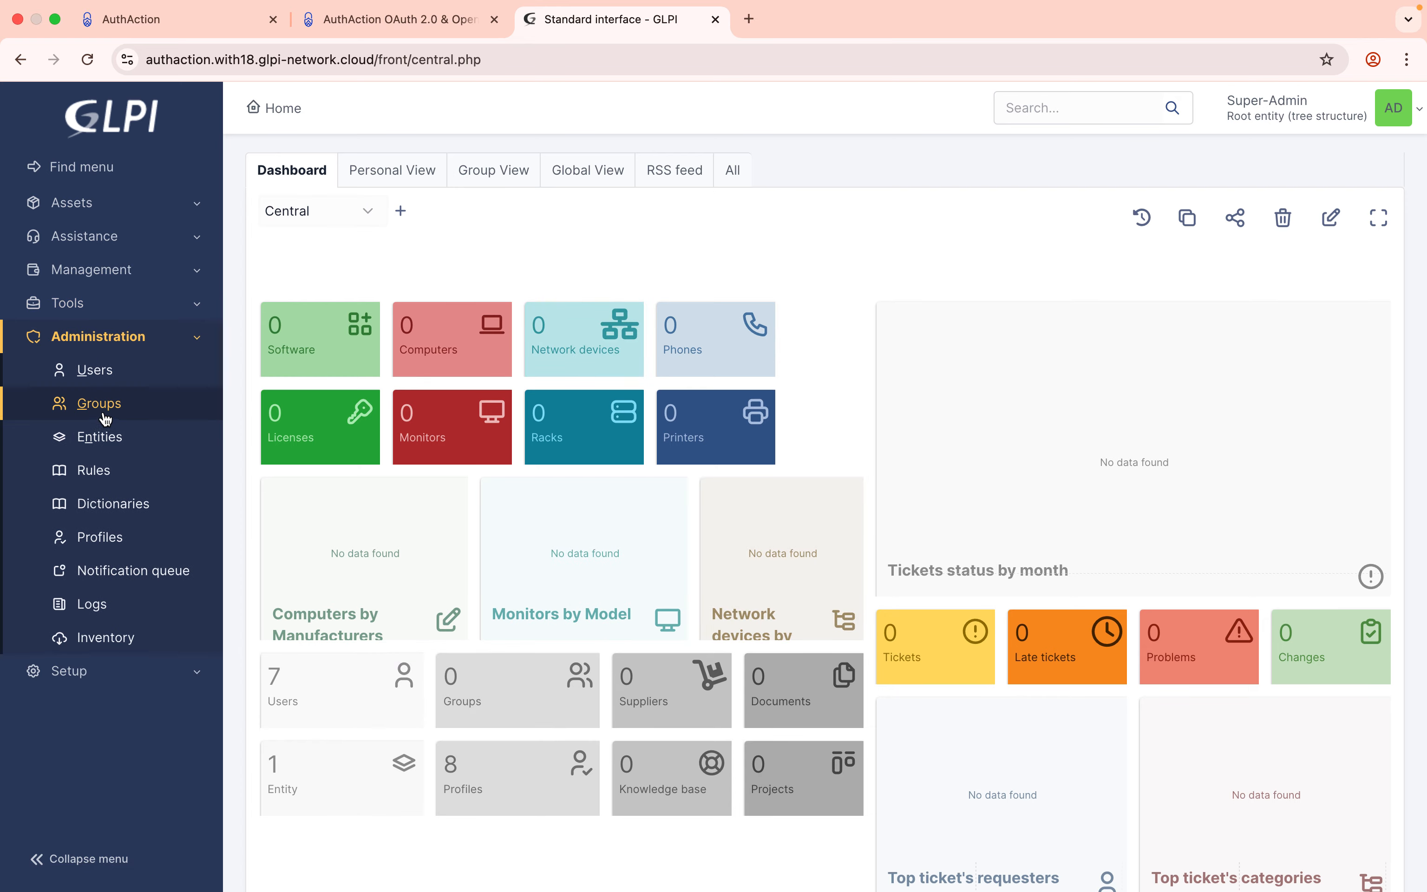
{"action": "left_click", "coordinate": [103, 370]}
{"action": "scroll", "coordinate": [451, 451], "scroll_direction": "down", "scroll_amount": 1}
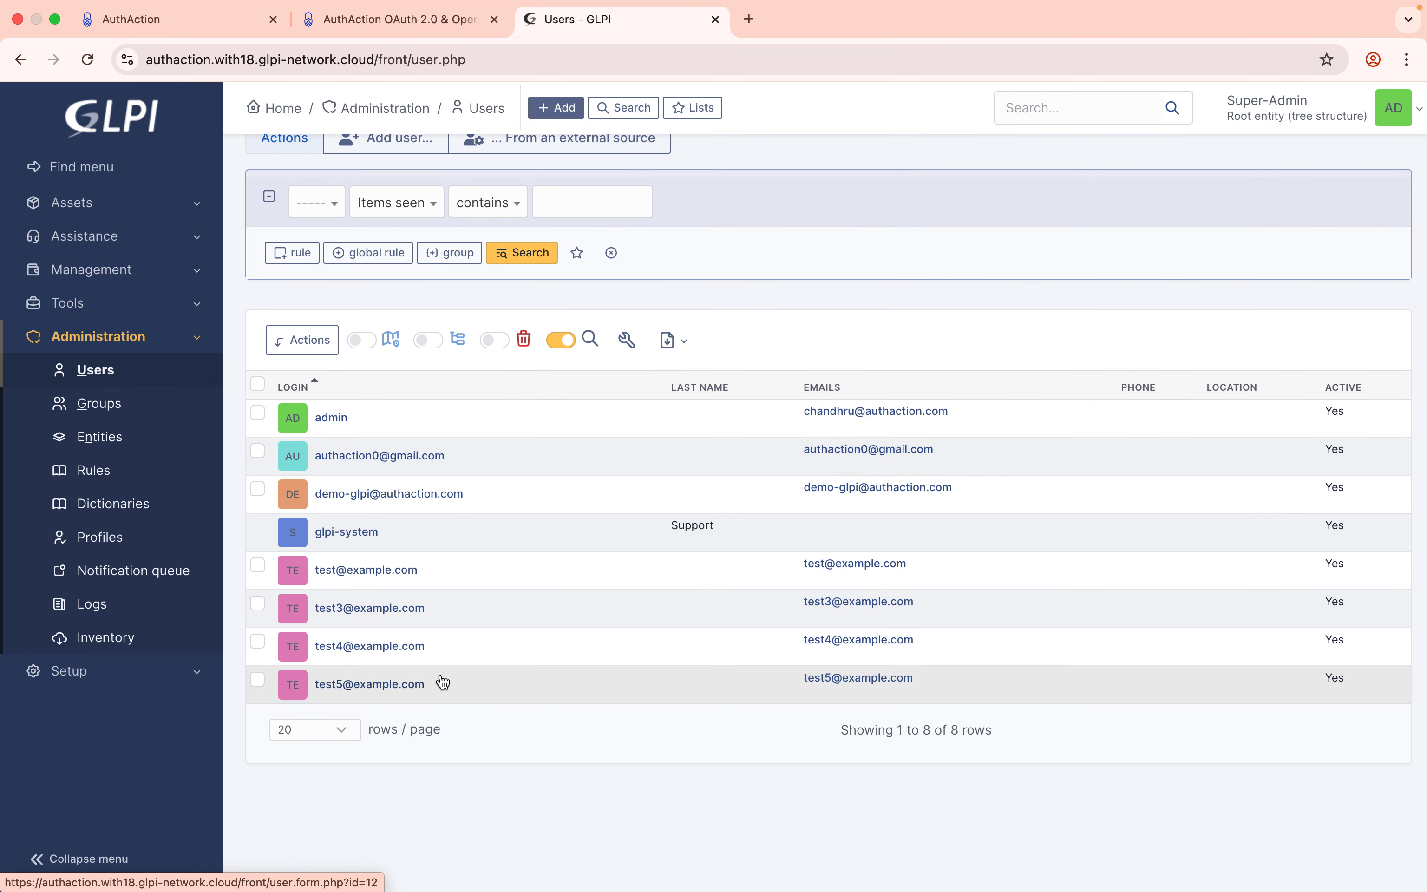
{"action": "scroll", "coordinate": [442, 681], "scroll_direction": "down", "scroll_amount": 1}
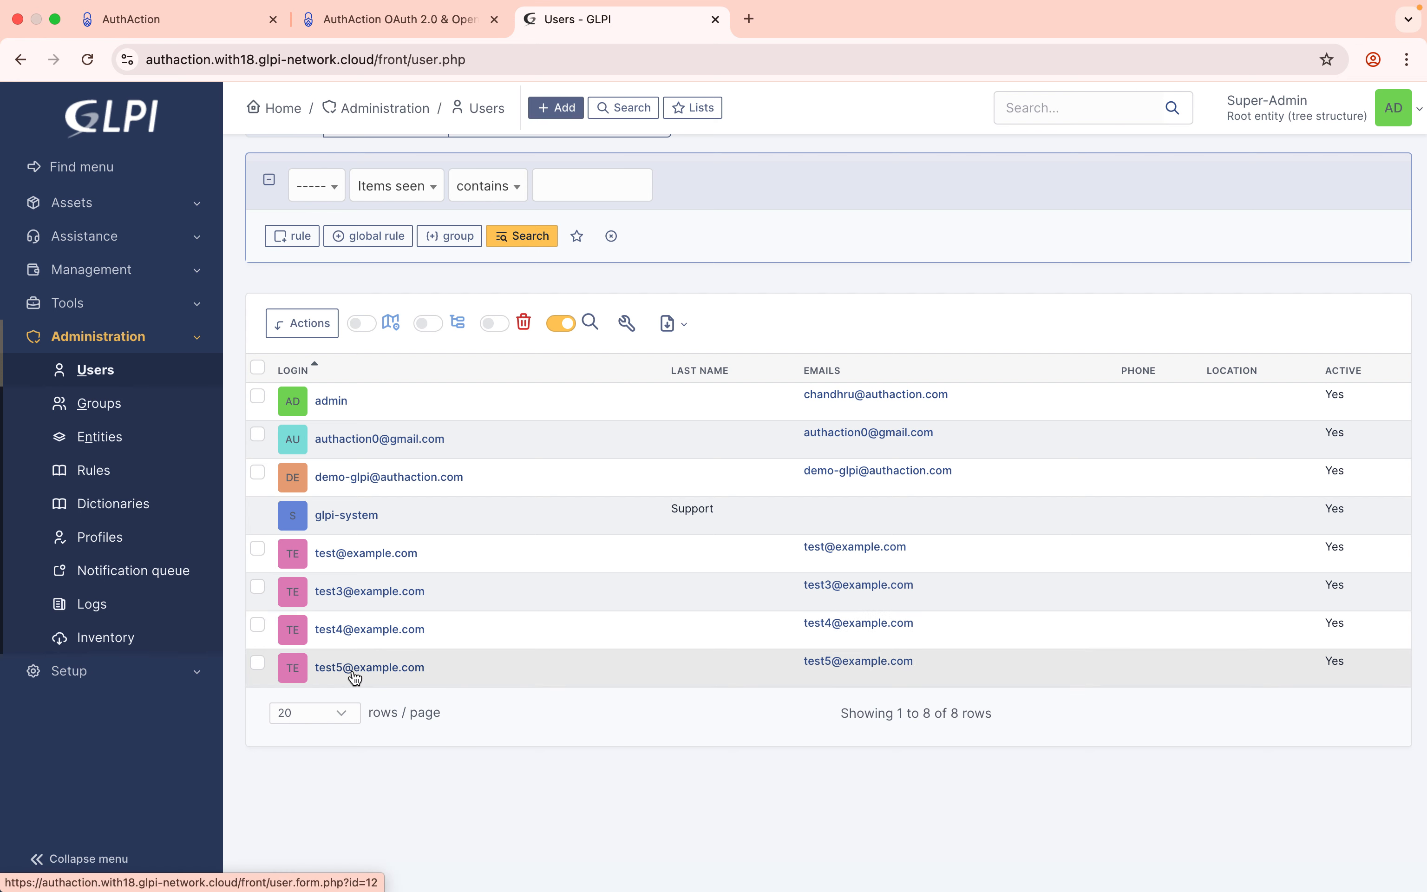
{"action": "scroll", "coordinate": [355, 678], "scroll_direction": "up", "scroll_amount": 3}
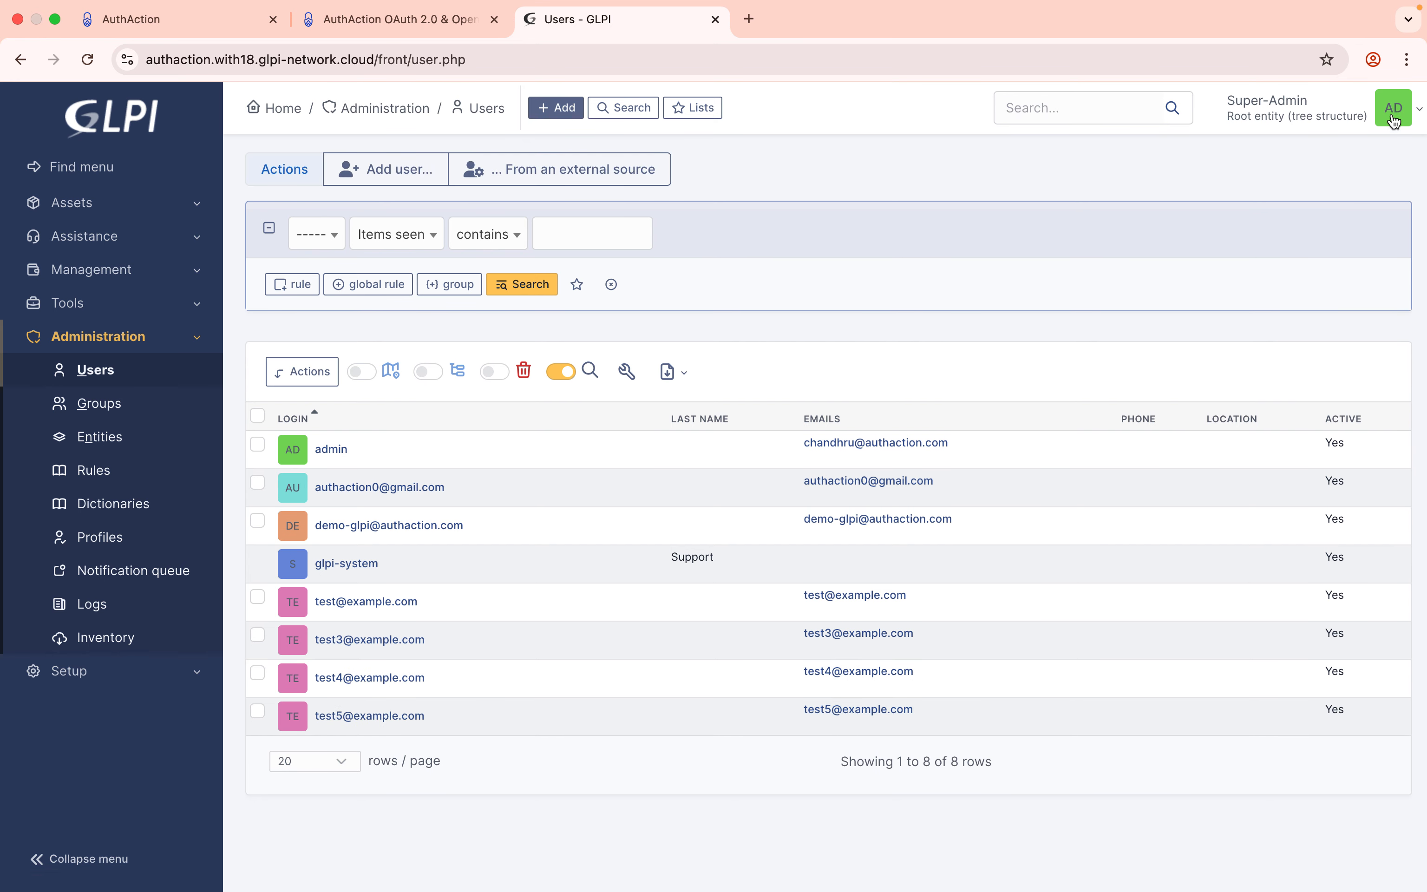
{"action": "left_click", "coordinate": [224, 20]}
{"action": "left_click", "coordinate": [440, 442]}
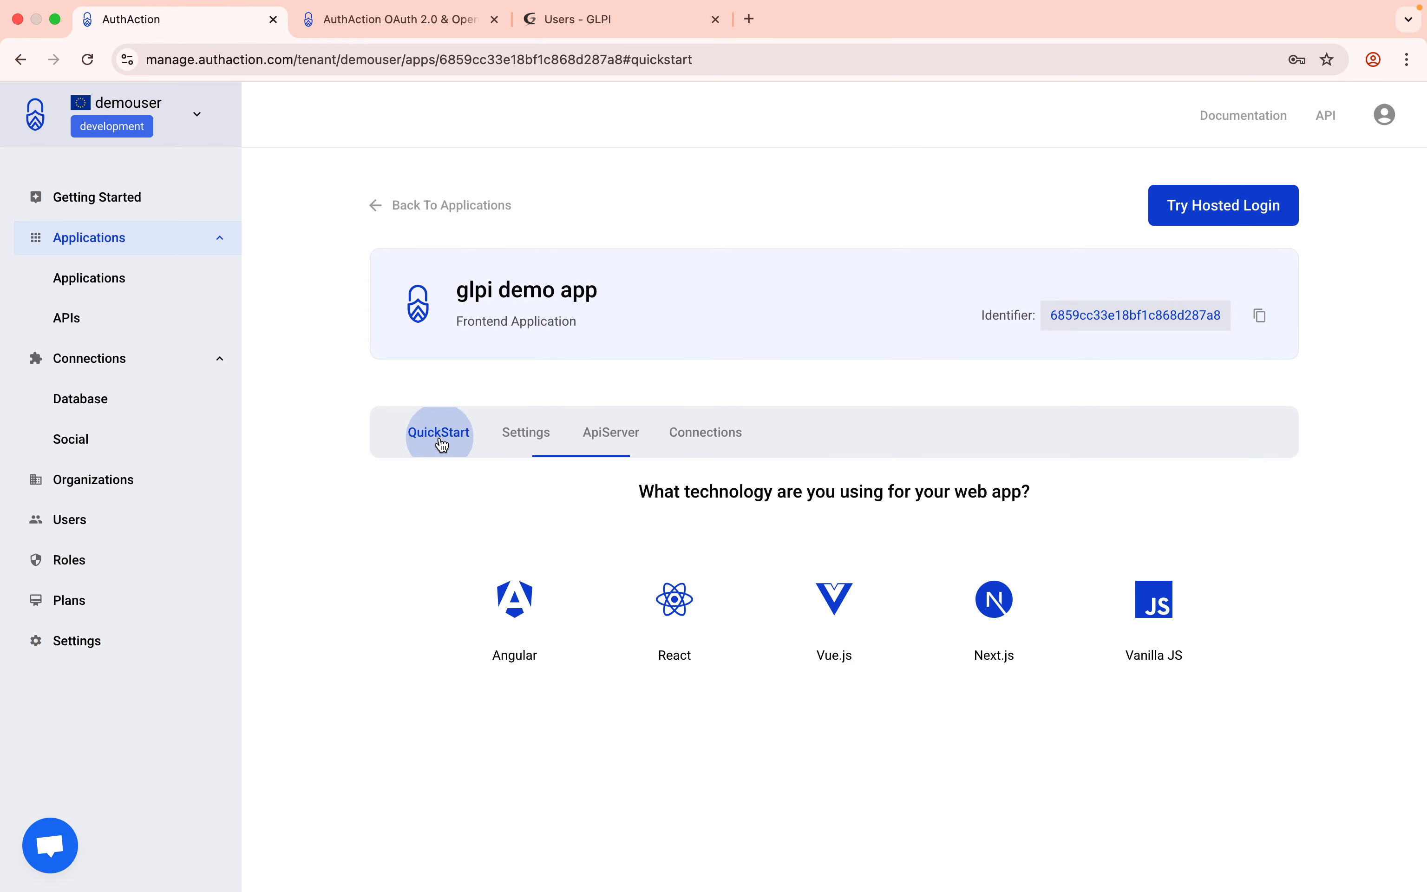
{"action": "left_click", "coordinate": [536, 438]}
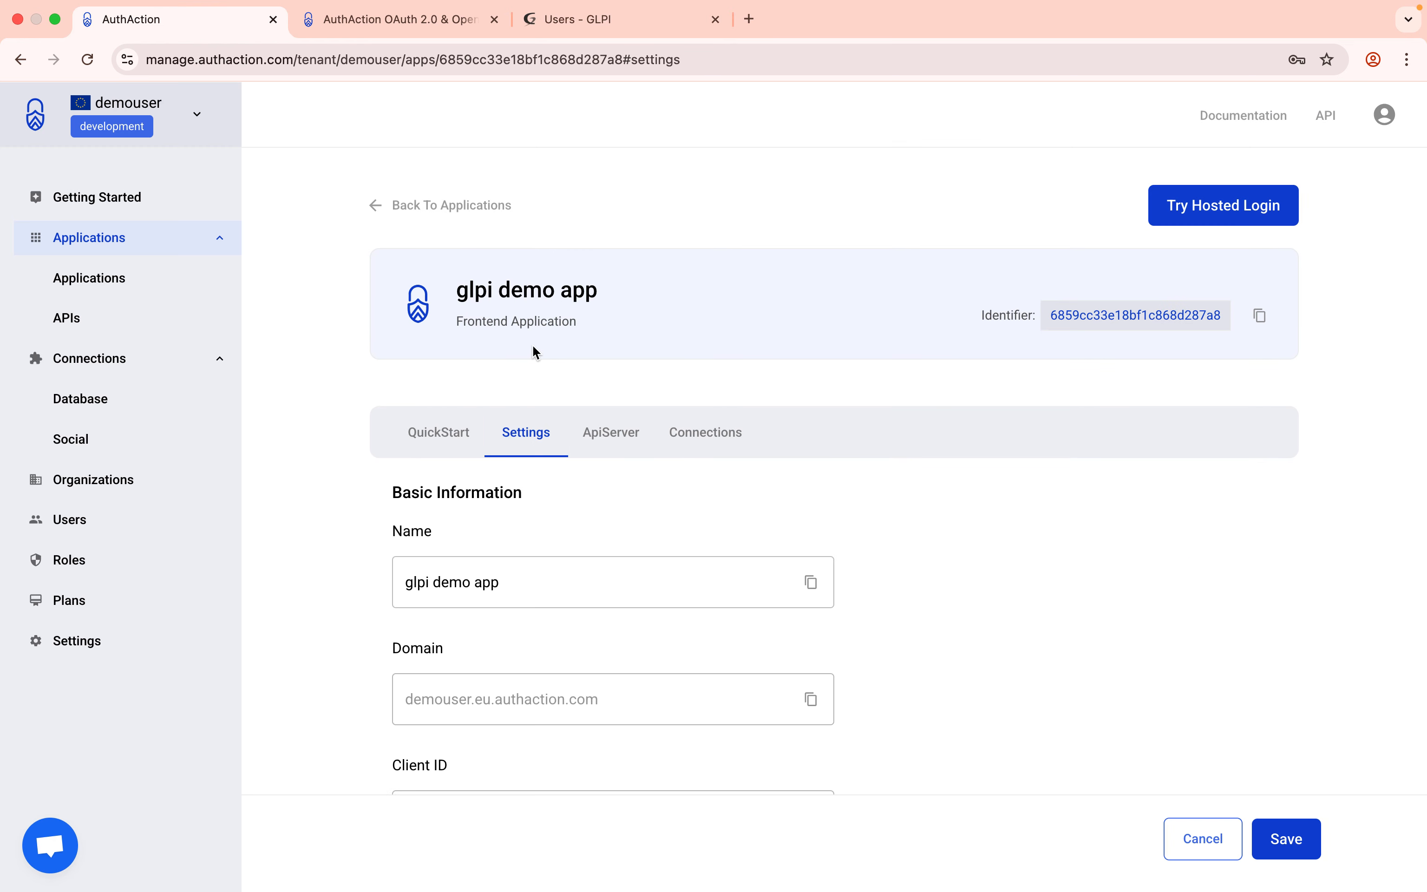
{"action": "scroll", "coordinate": [533, 350], "scroll_direction": "down", "scroll_amount": 10}
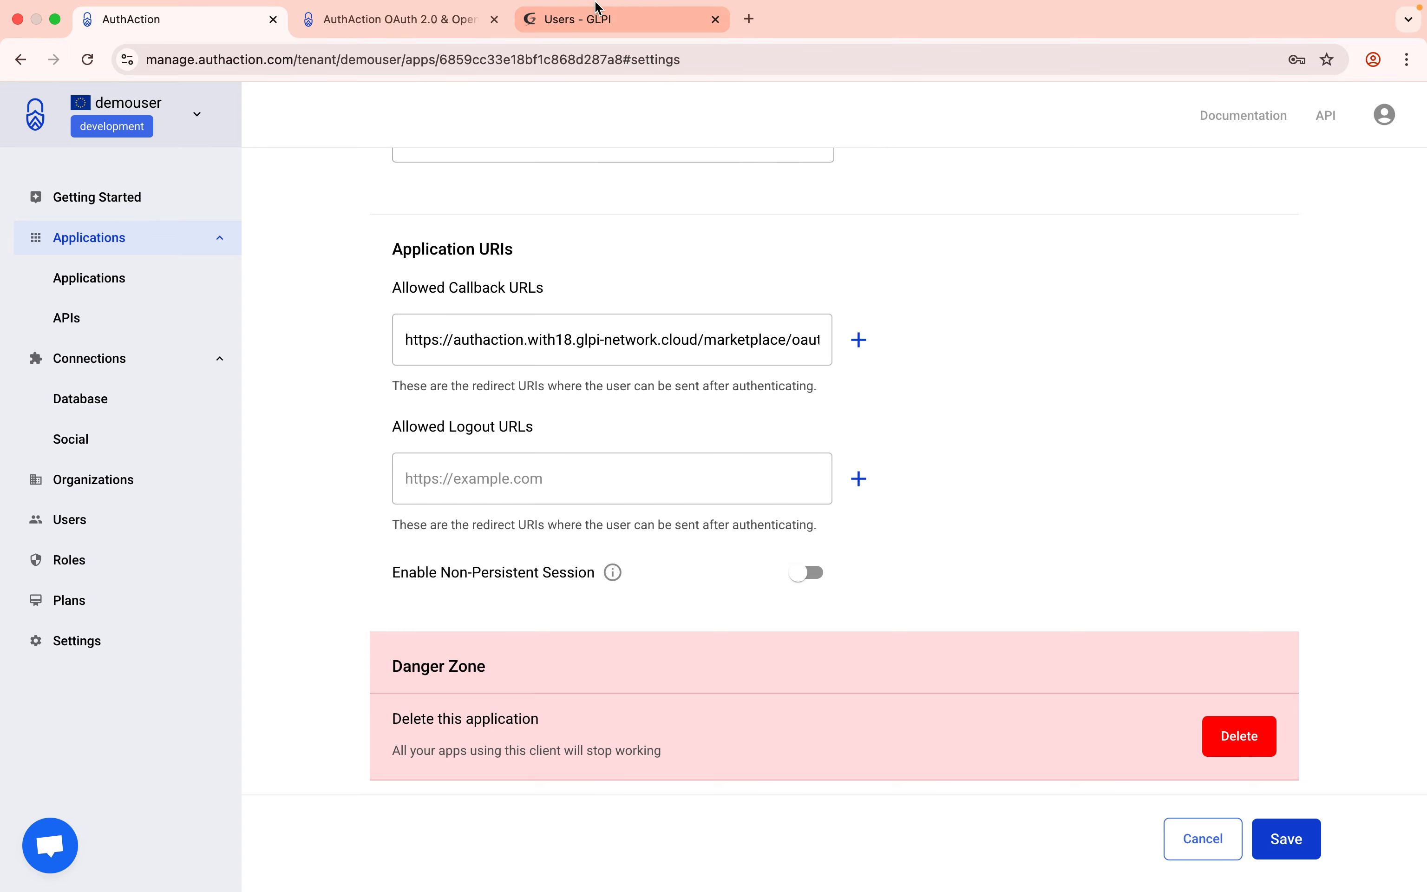
{"action": "left_click", "coordinate": [595, 30]}
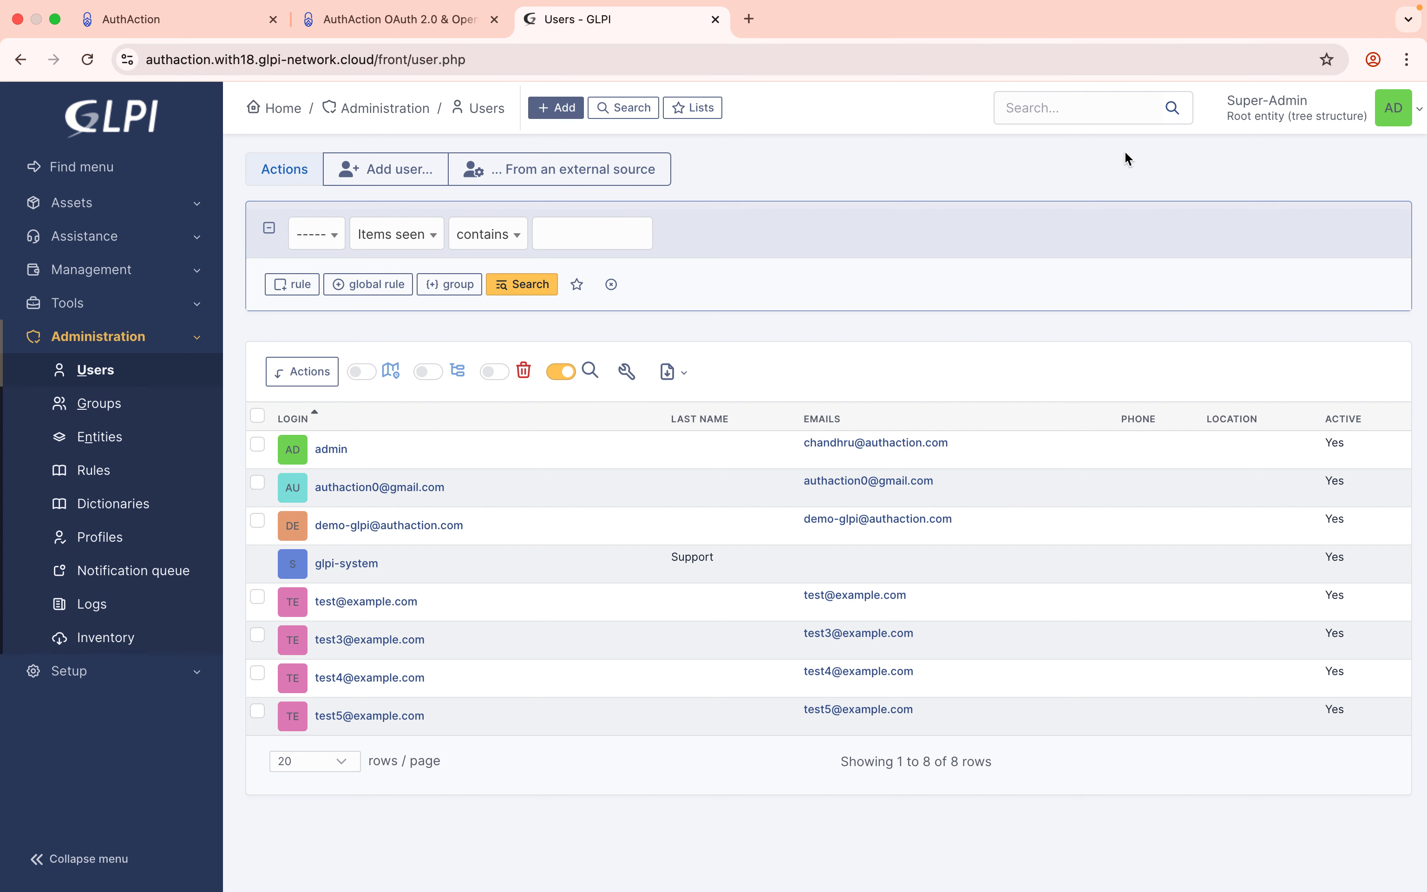
{"action": "left_click", "coordinate": [1409, 117]}
Sign the admin out, sign in via AuthAction as the self-service user, then log out.
{"action": "left_click", "coordinate": [1273, 440]}
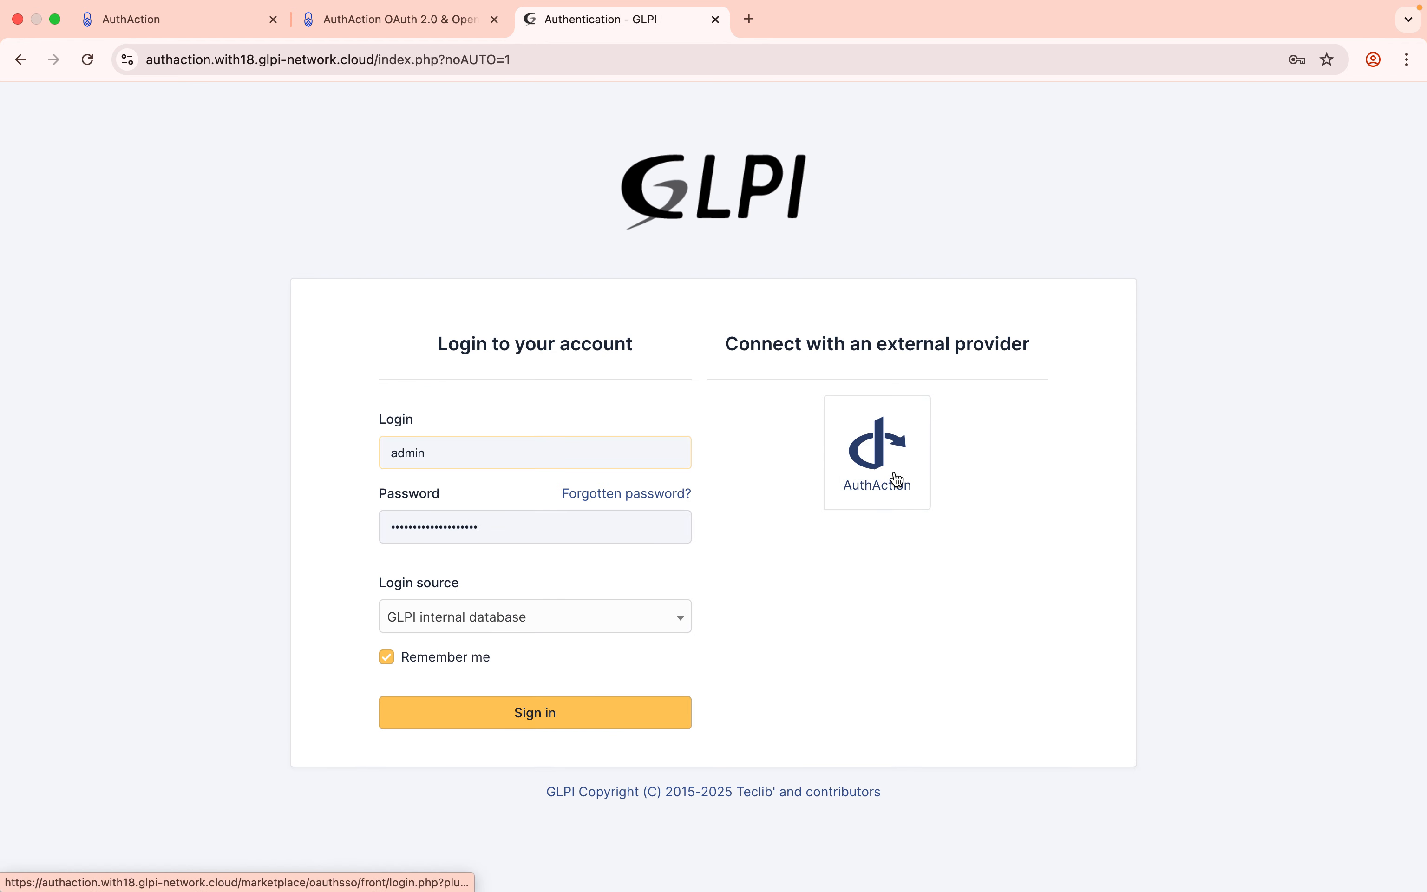
{"action": "left_click", "coordinate": [896, 474]}
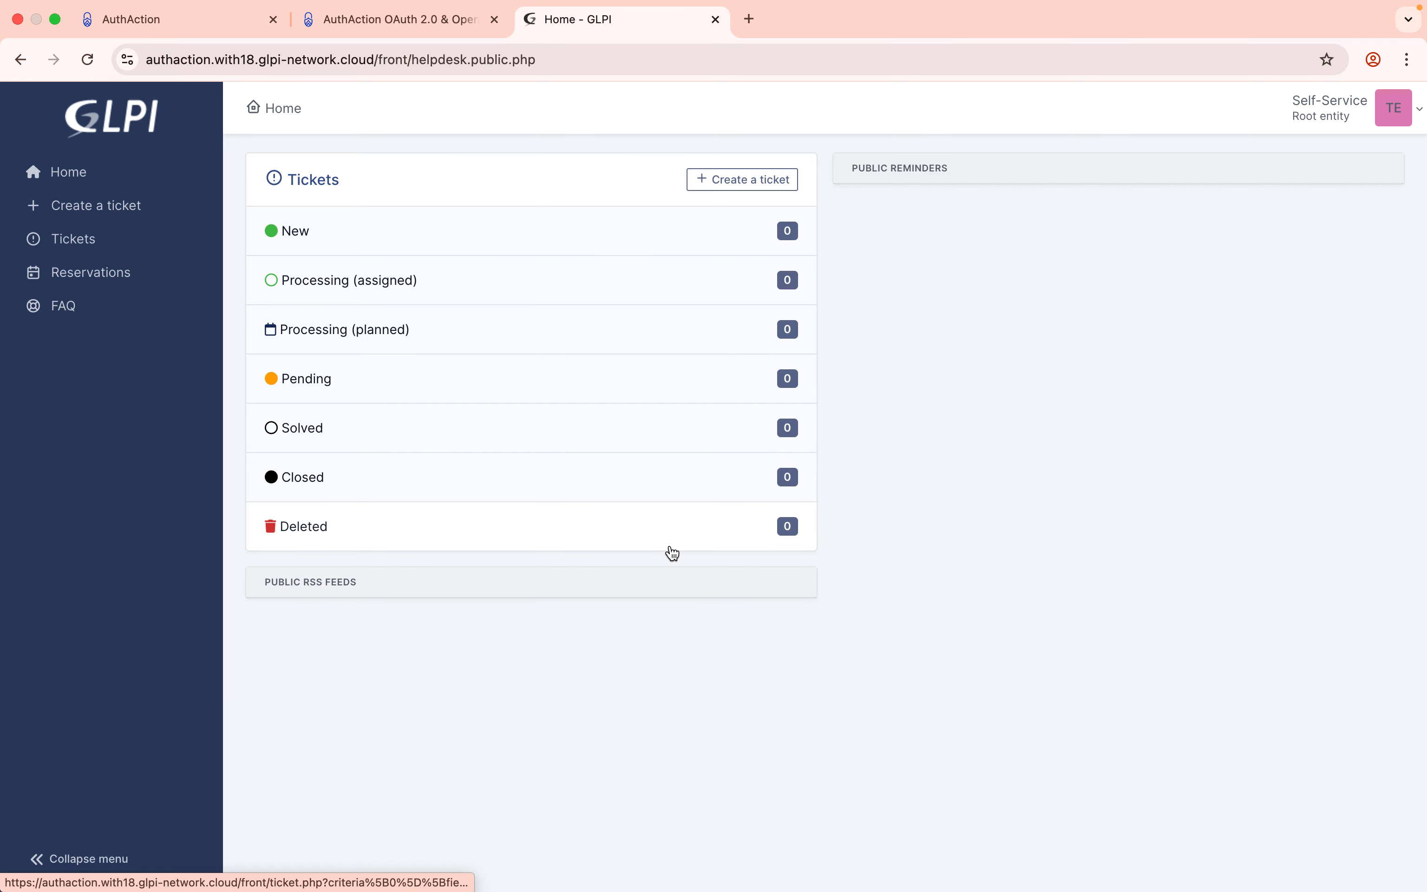
{"action": "left_click", "coordinate": [1402, 115]}
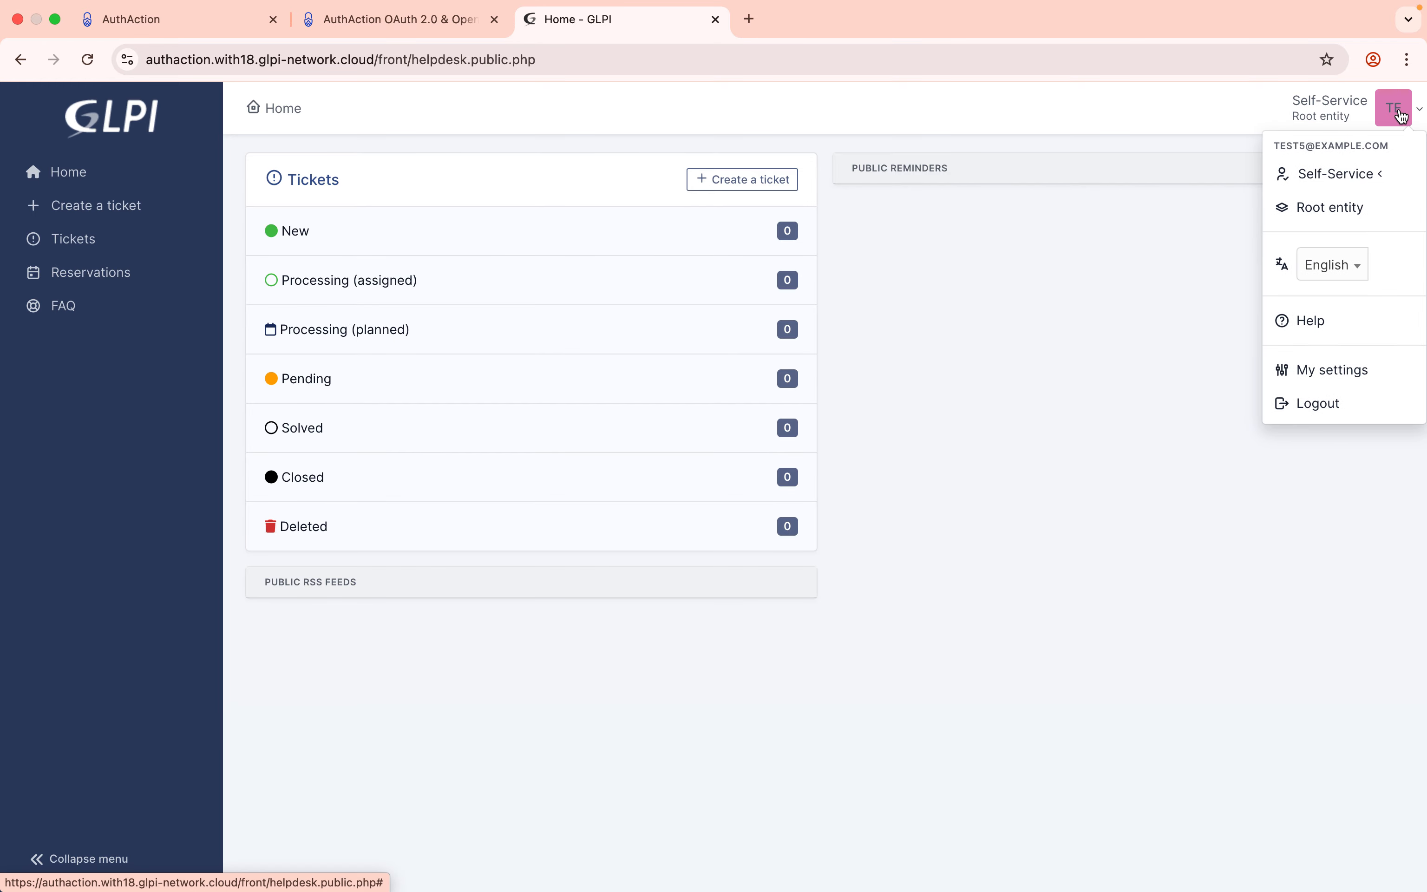
{"action": "left_click", "coordinate": [1322, 406]}
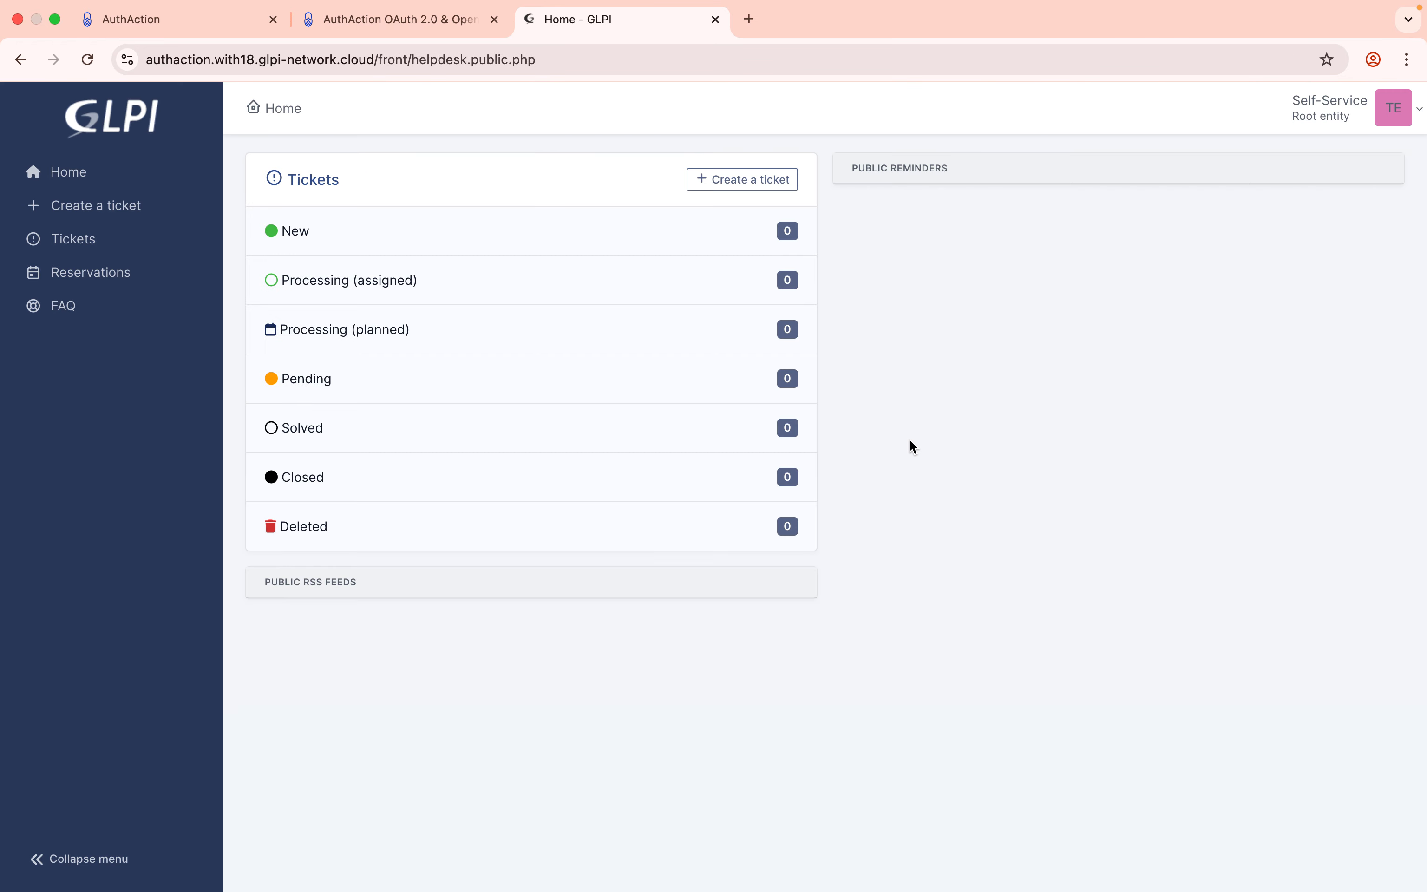
{"action": "left_click", "coordinate": [167, 26]}
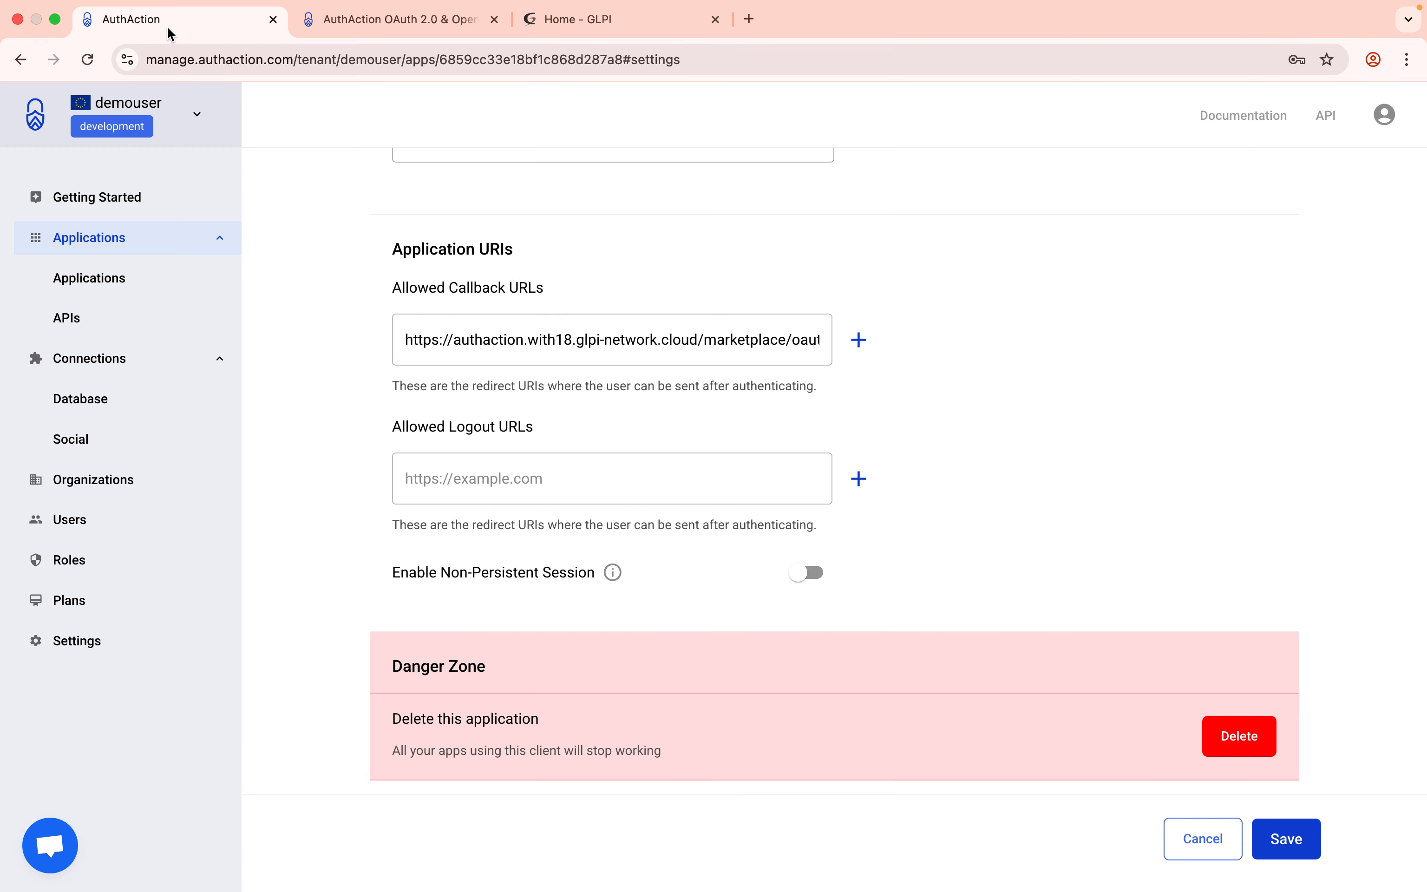
Turn on Enable Non-Persistent Session in the glpi demo app settings.
{"action": "scroll", "coordinate": [316, 439], "scroll_direction": "down", "scroll_amount": 1}
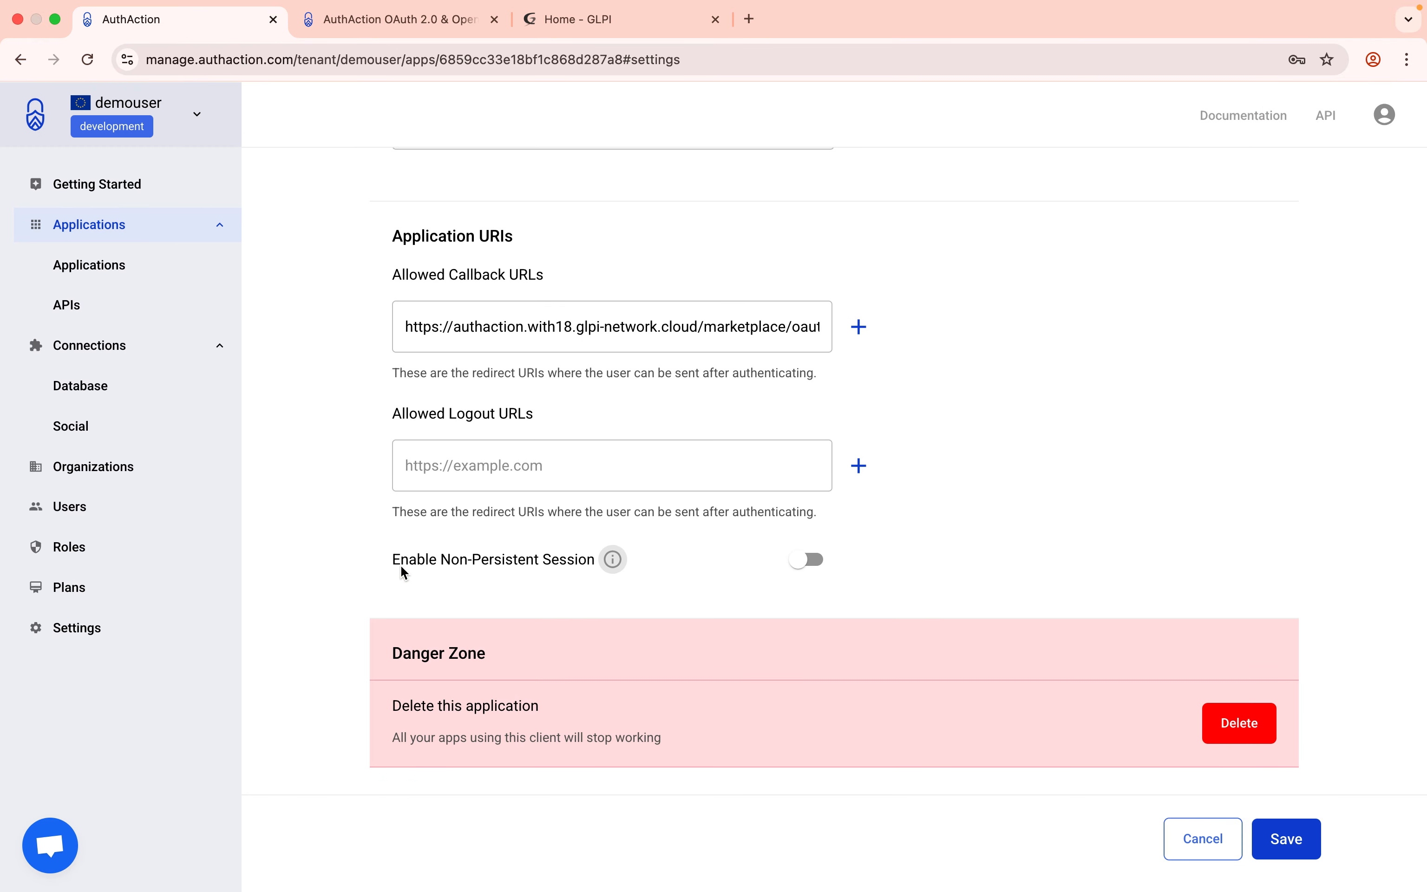
{"action": "left_click_drag", "start_coordinate": [392, 560], "coordinate": [619, 568]}
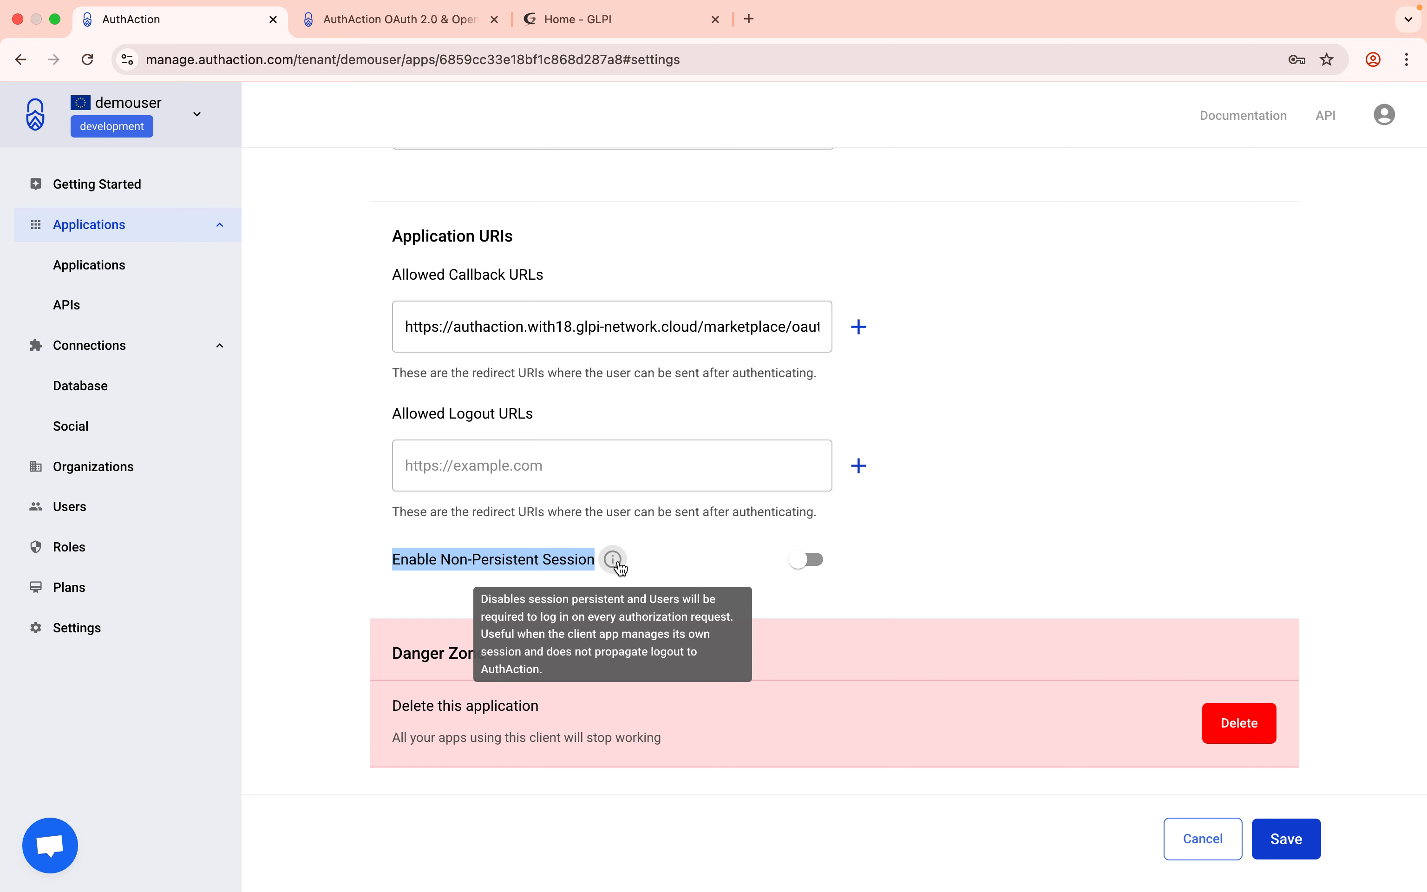
{"action": "scroll", "coordinate": [740, 492], "scroll_direction": "up", "scroll_amount": 10}
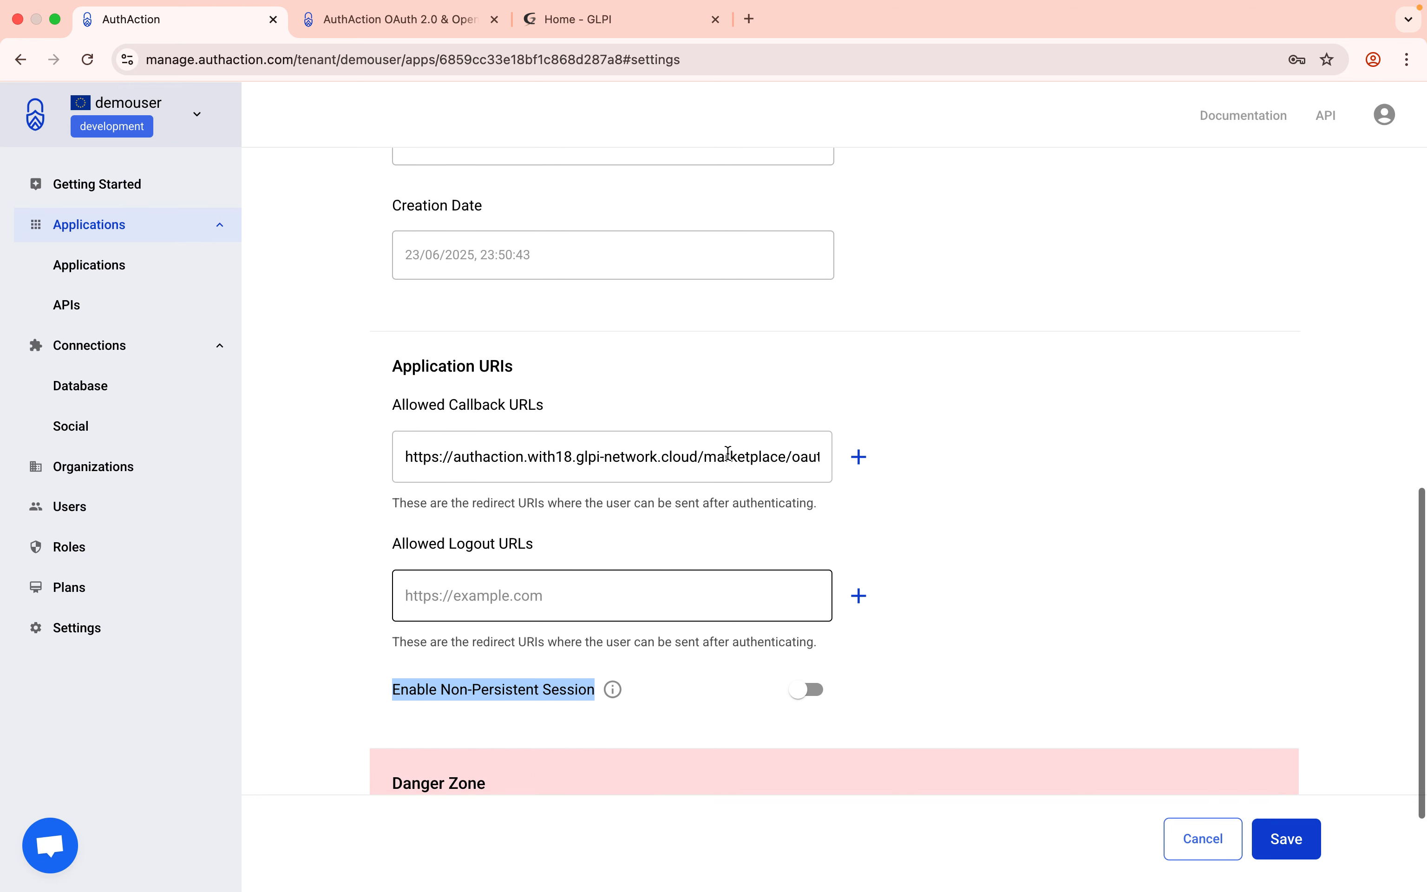
{"action": "scroll", "coordinate": [721, 470], "scroll_direction": "down", "scroll_amount": 15}
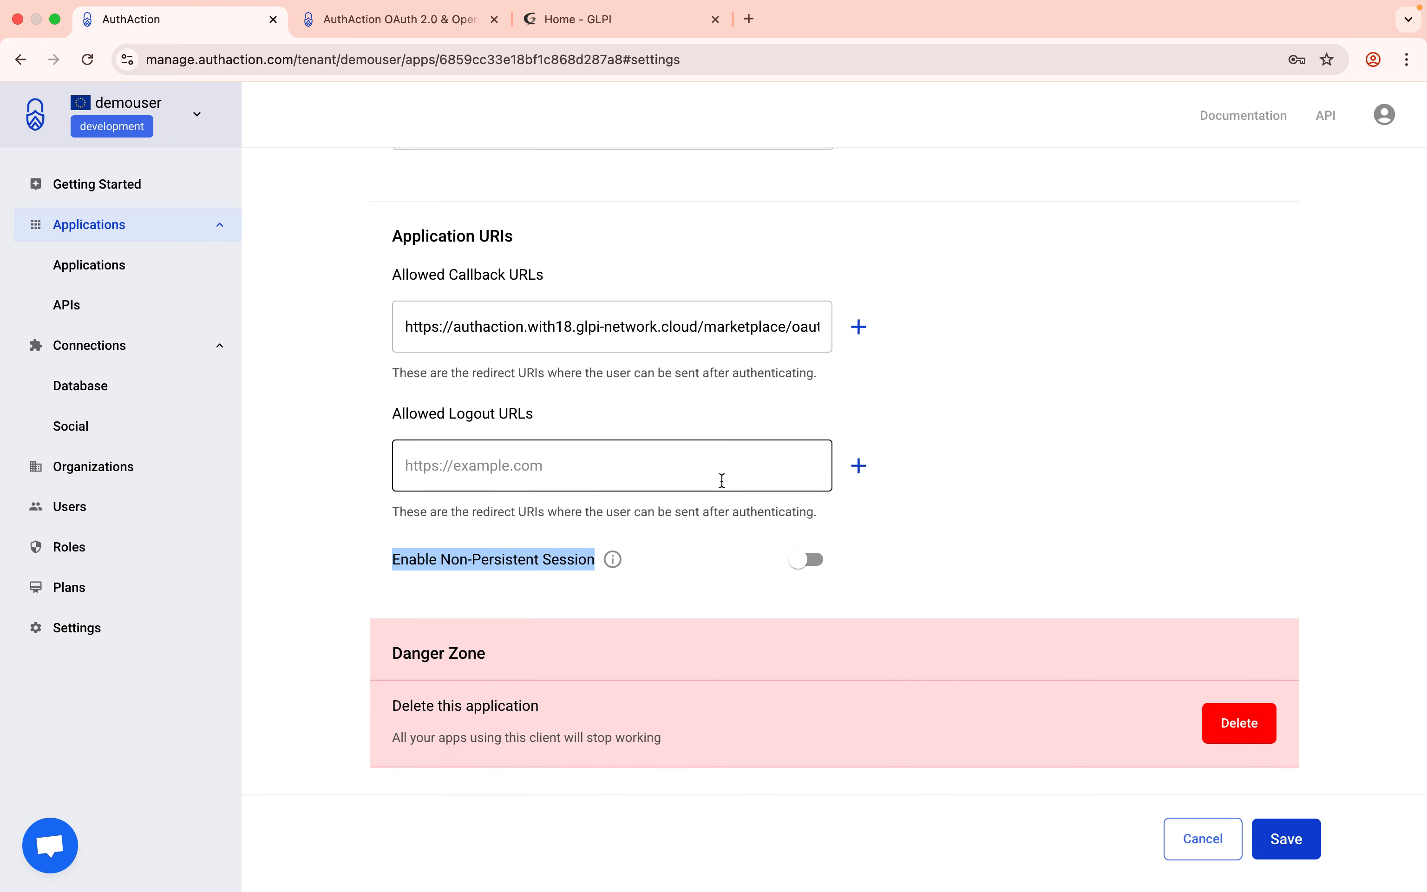
{"action": "left_click", "coordinate": [671, 575]}
{"action": "scroll", "coordinate": [913, 522], "scroll_direction": "up", "scroll_amount": 5}
{"action": "scroll", "coordinate": [913, 523], "scroll_direction": "up", "scroll_amount": 5}
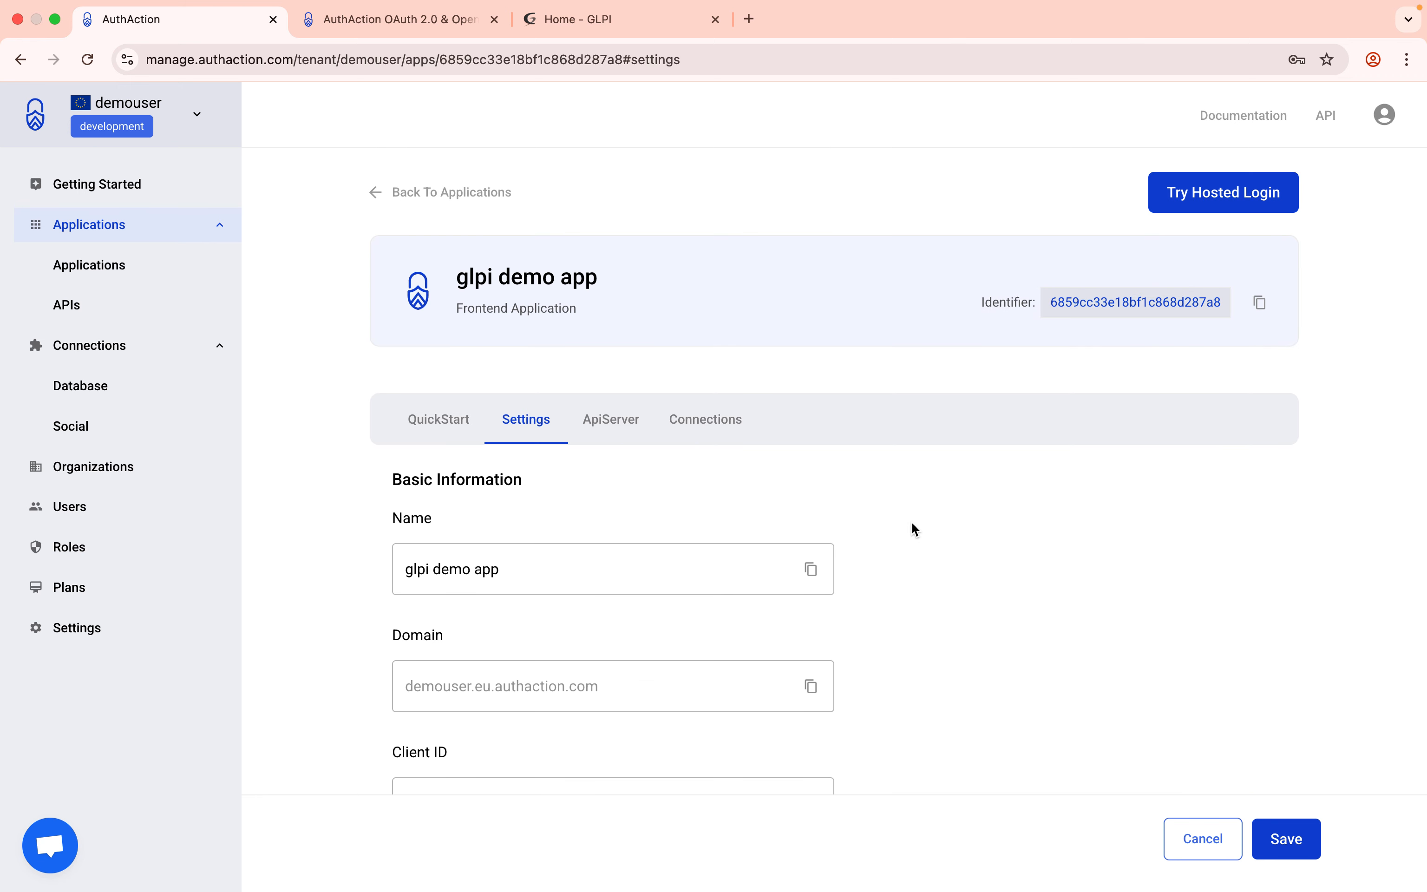
{"action": "scroll", "coordinate": [913, 522], "scroll_direction": "down", "scroll_amount": 10}
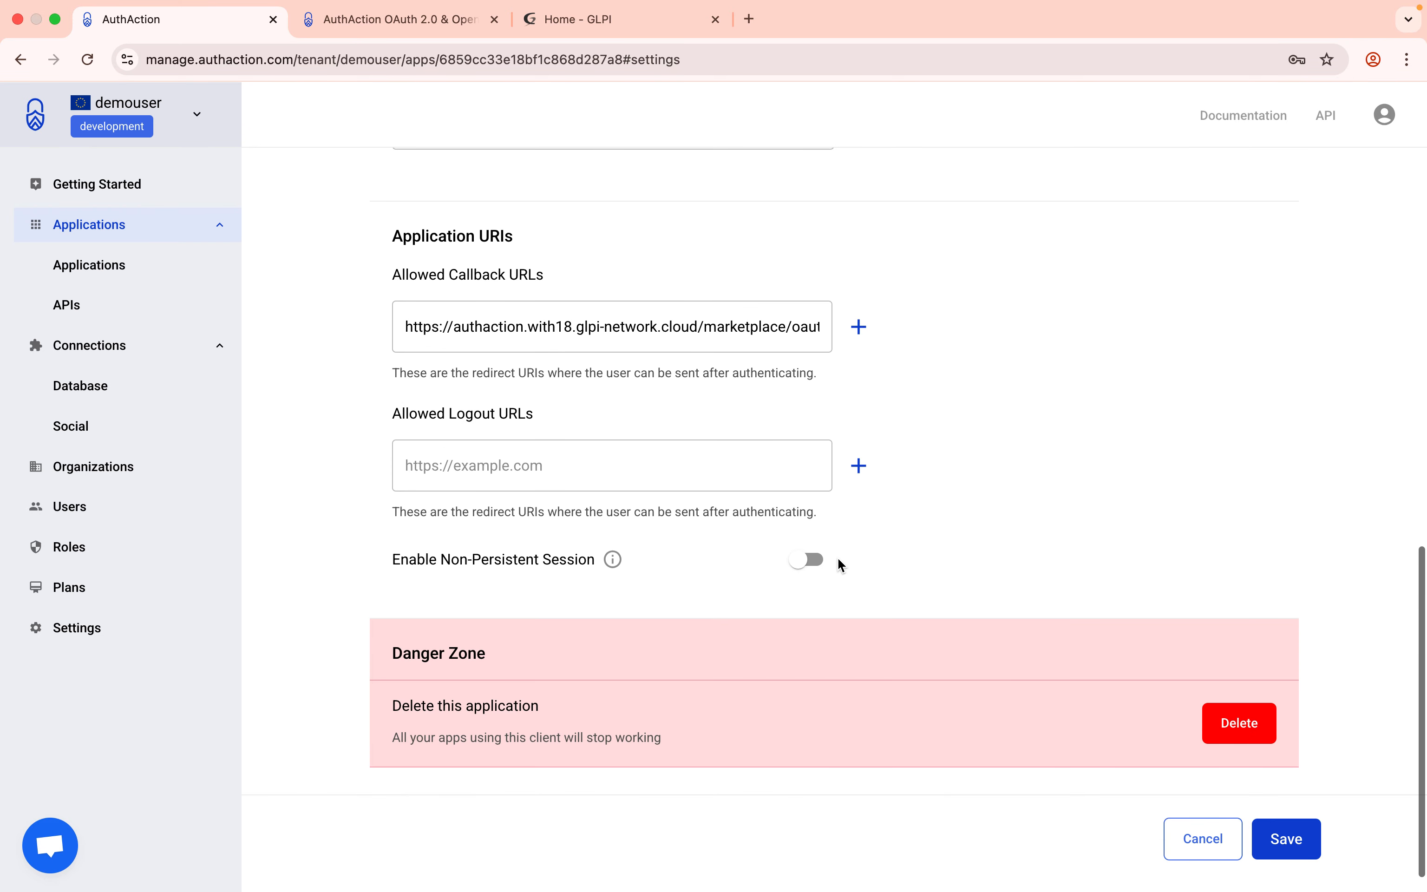
{"action": "left_click", "coordinate": [815, 564]}
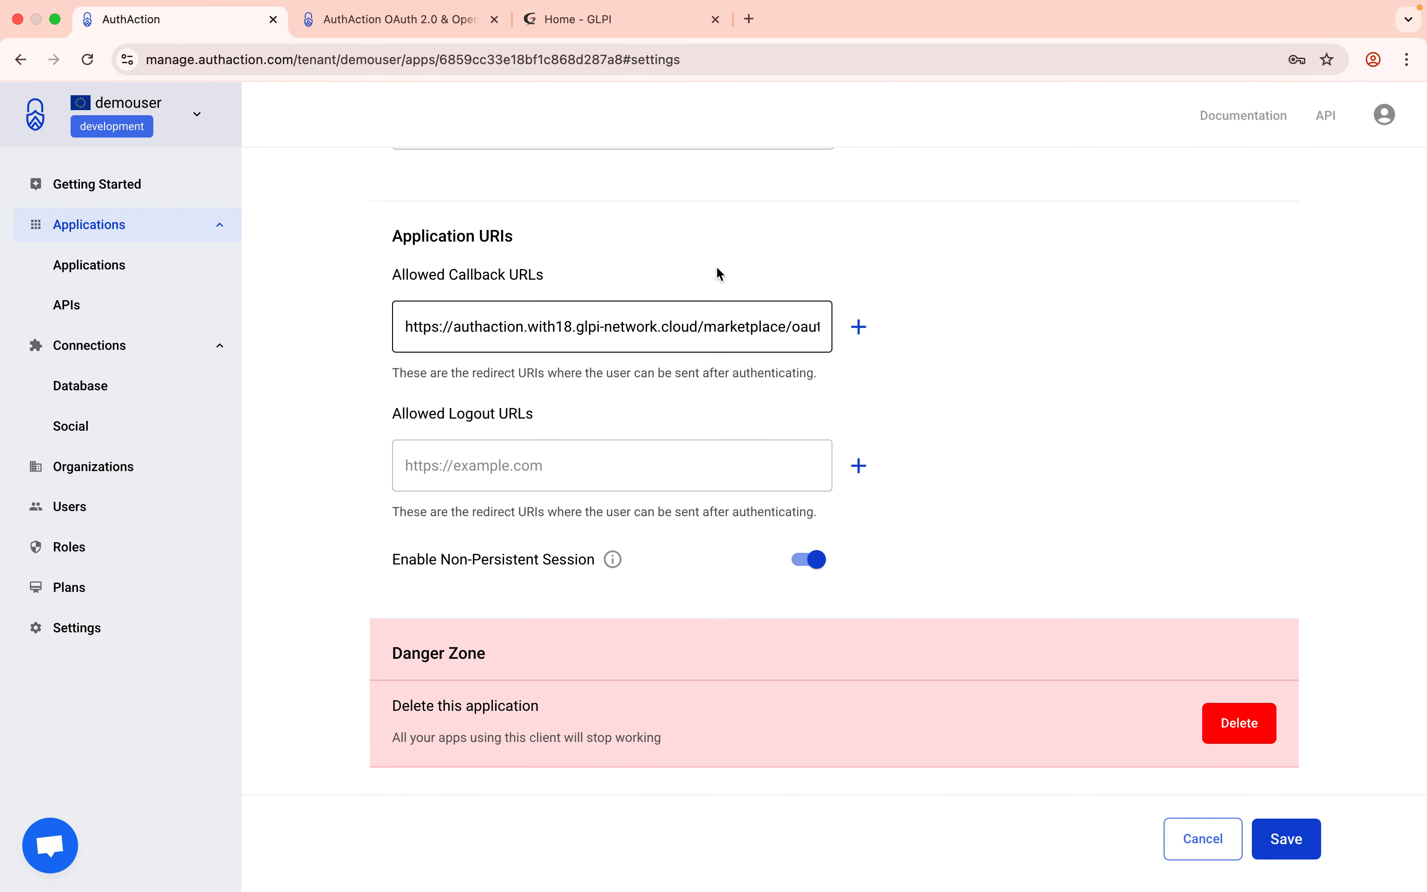
Sign out of GLPI and sign back in through the AuthAction provider.
{"action": "left_click", "coordinate": [626, 24]}
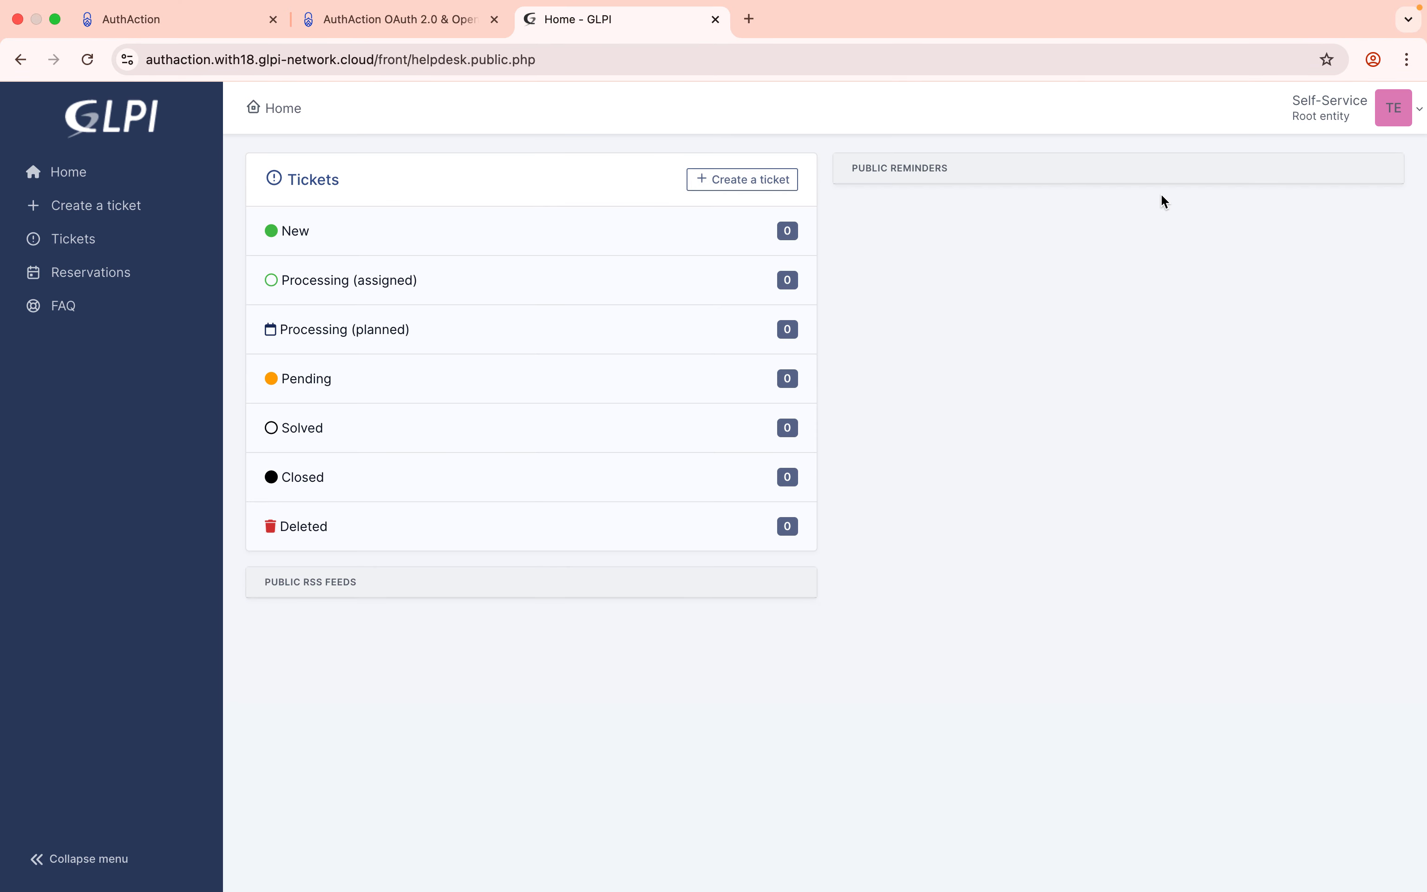
{"action": "left_click", "coordinate": [1401, 107]}
{"action": "left_click", "coordinate": [1316, 403]}
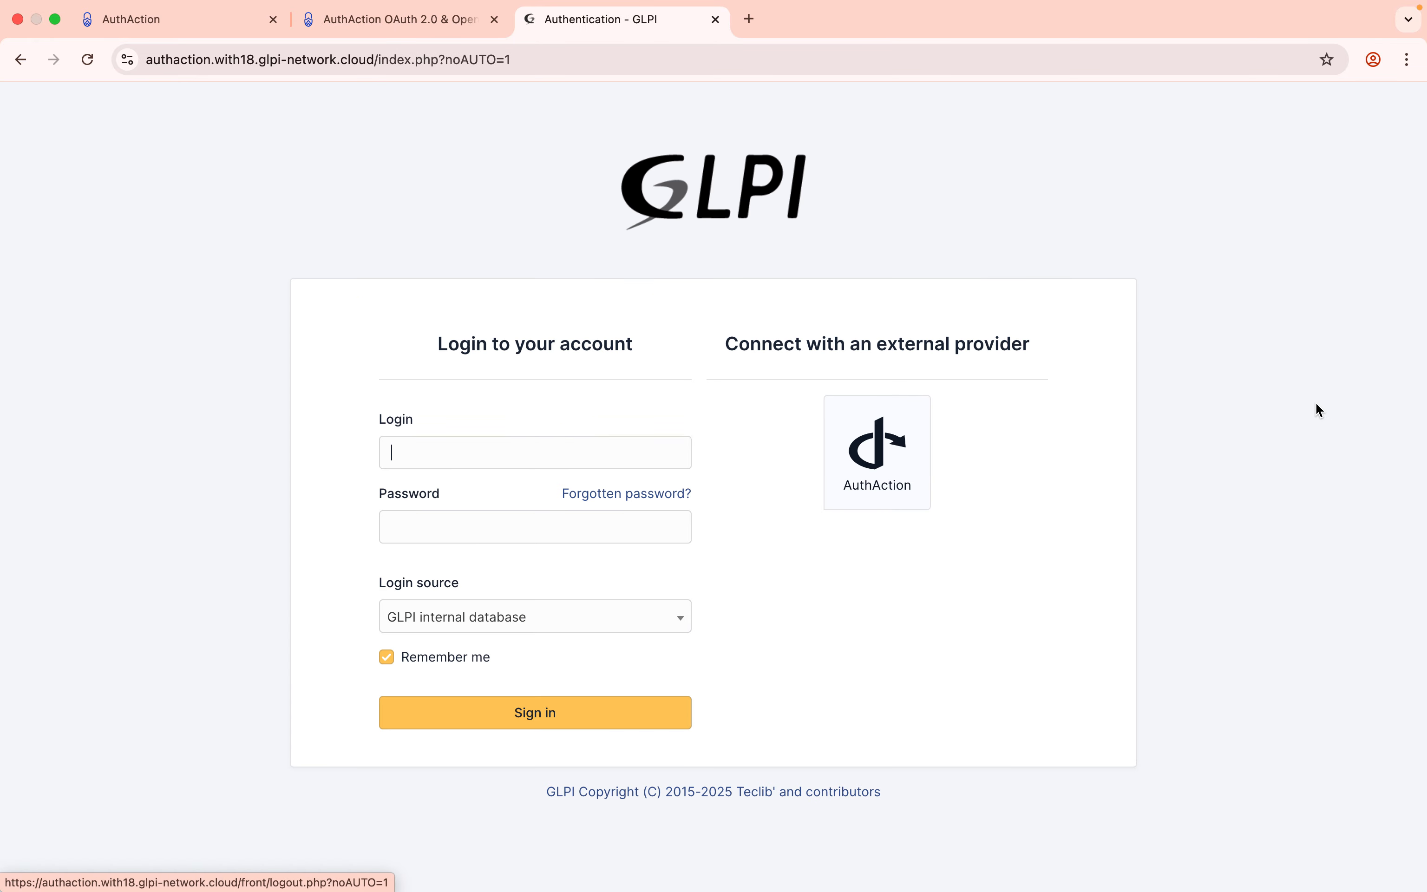
{"action": "left_click", "coordinate": [888, 467]}
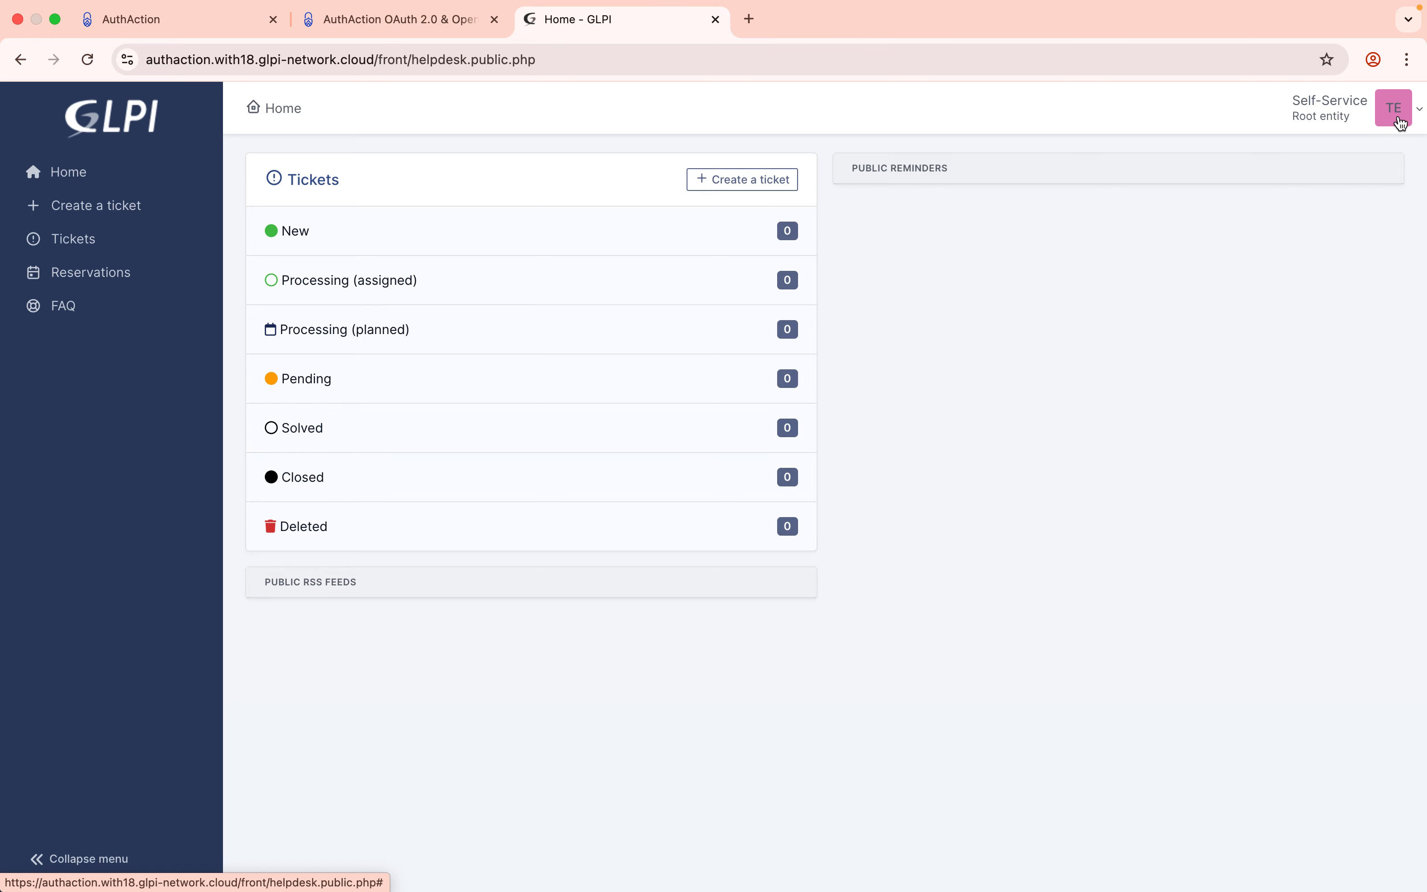
Save the AuthAction app settings and go back to the GLPI helpdesk home.
{"action": "left_click", "coordinate": [213, 27]}
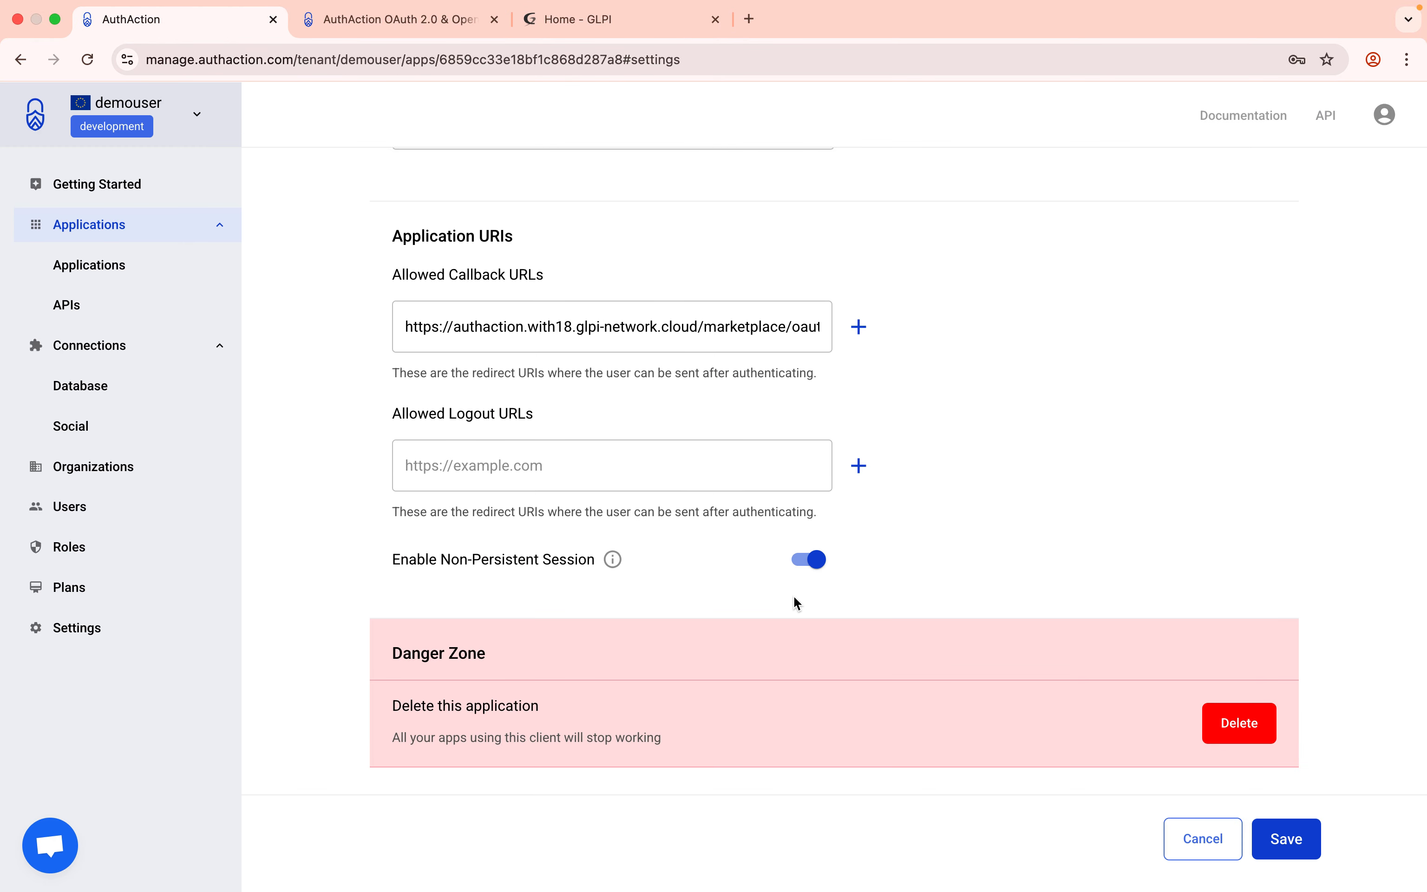
{"action": "left_click", "coordinate": [1298, 841]}
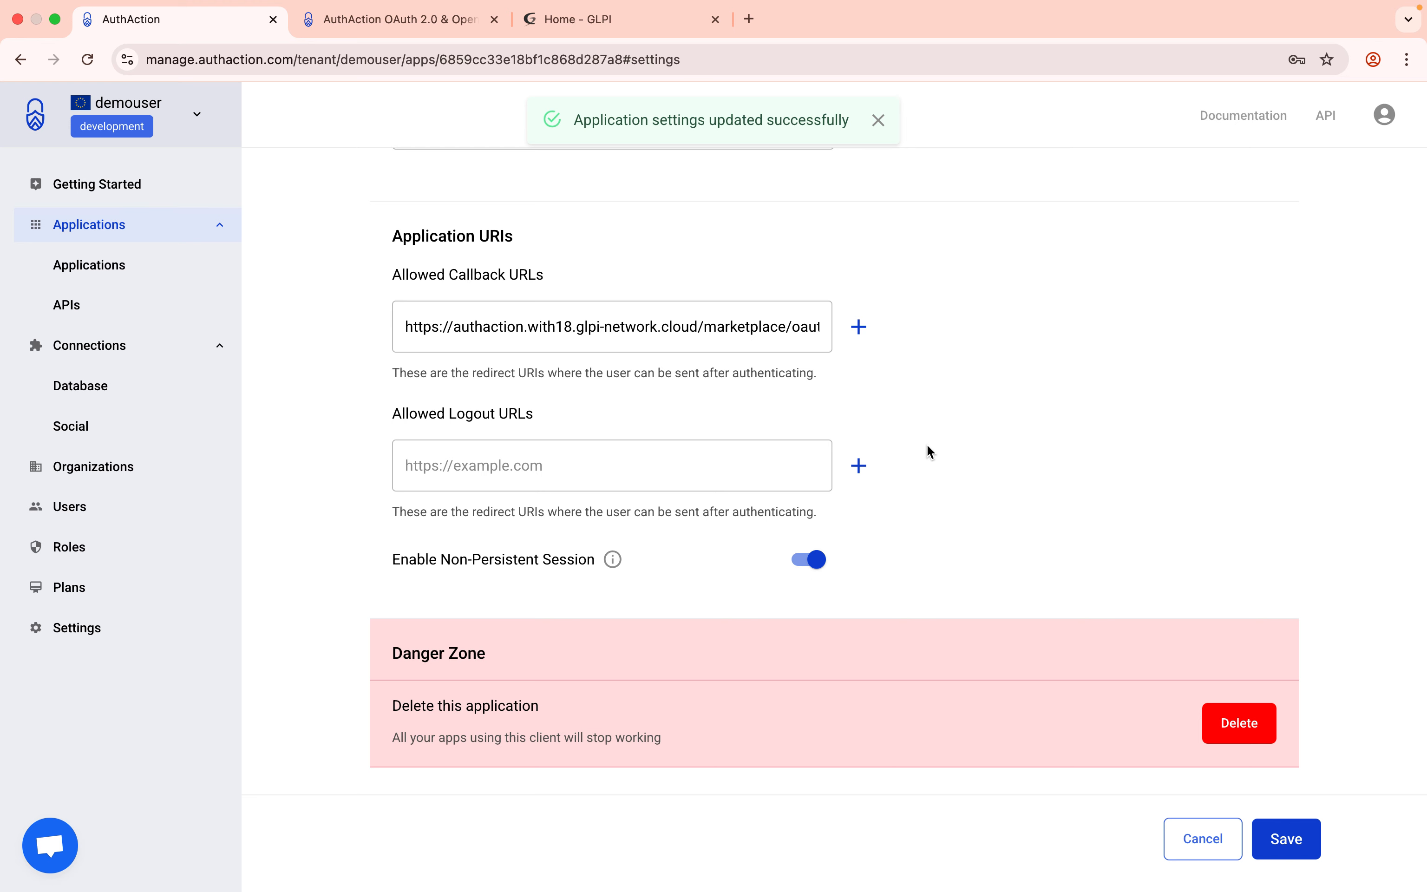
{"action": "left_click", "coordinate": [620, 19]}
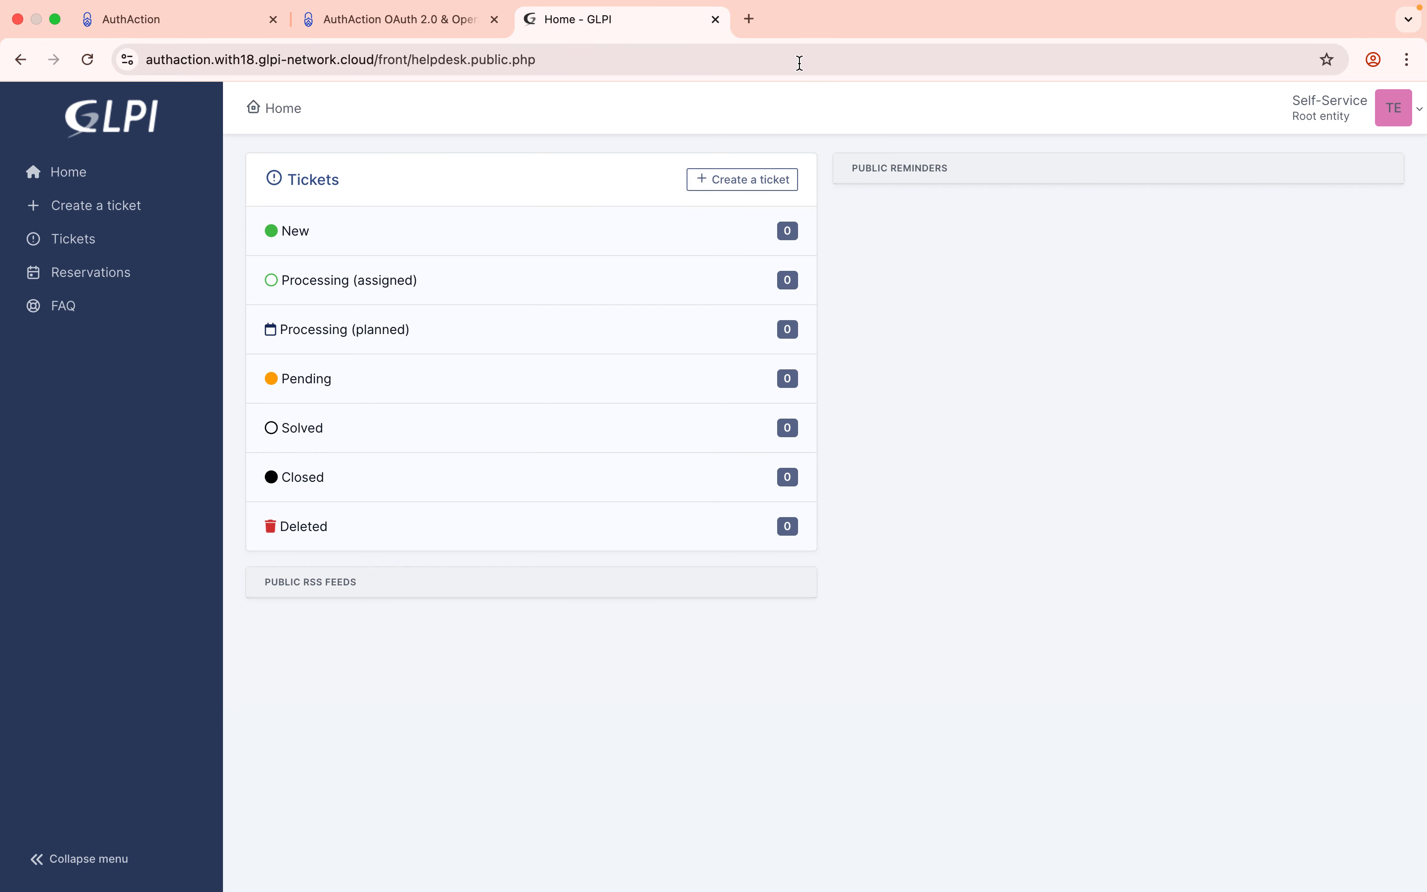
Log out, then sign in via AuthAction with the second test account's email and passkey.
{"action": "left_click", "coordinate": [1403, 129]}
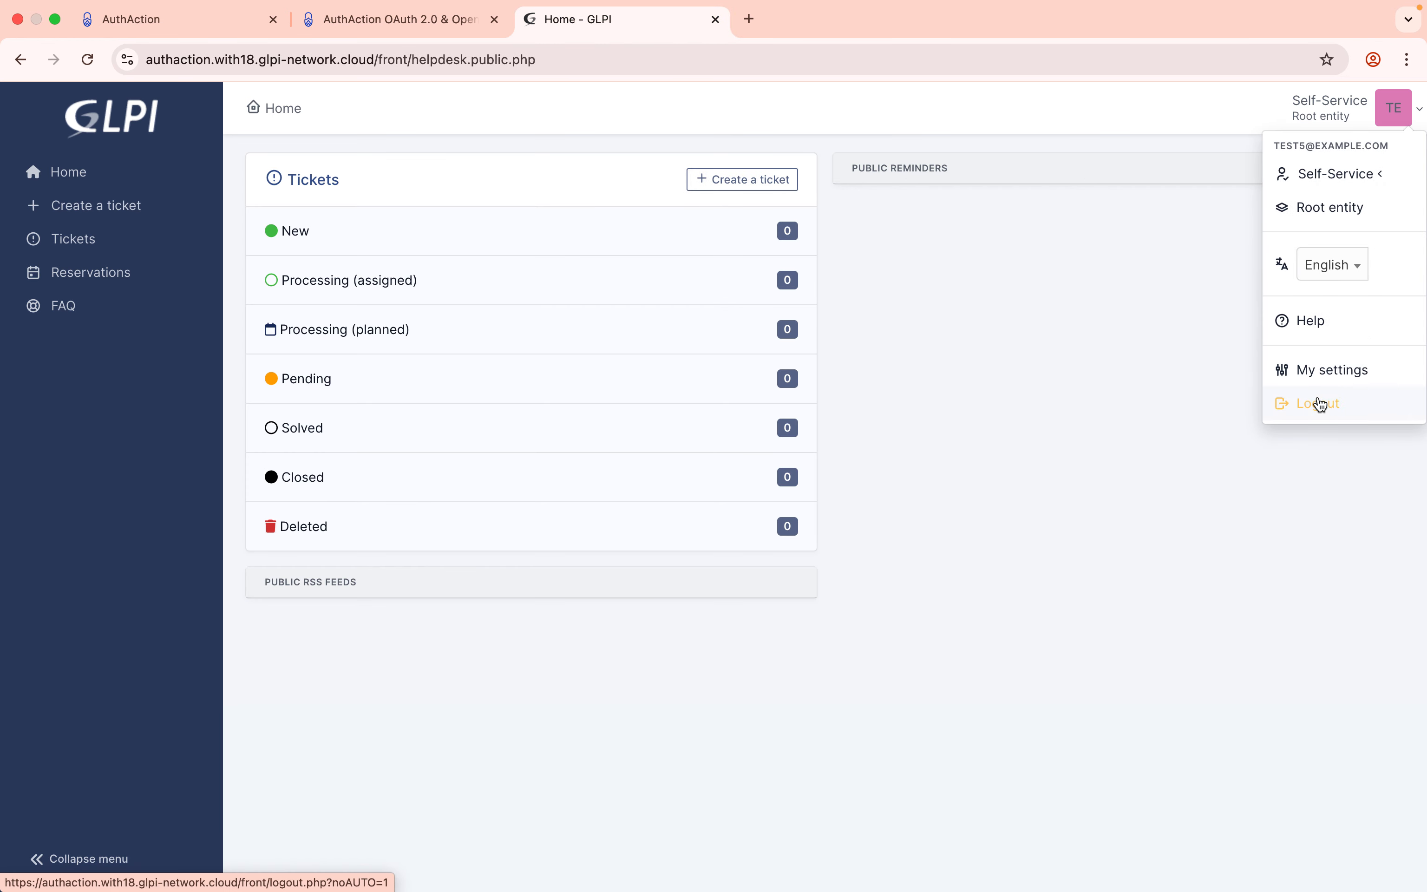
{"action": "left_click", "coordinate": [1320, 404]}
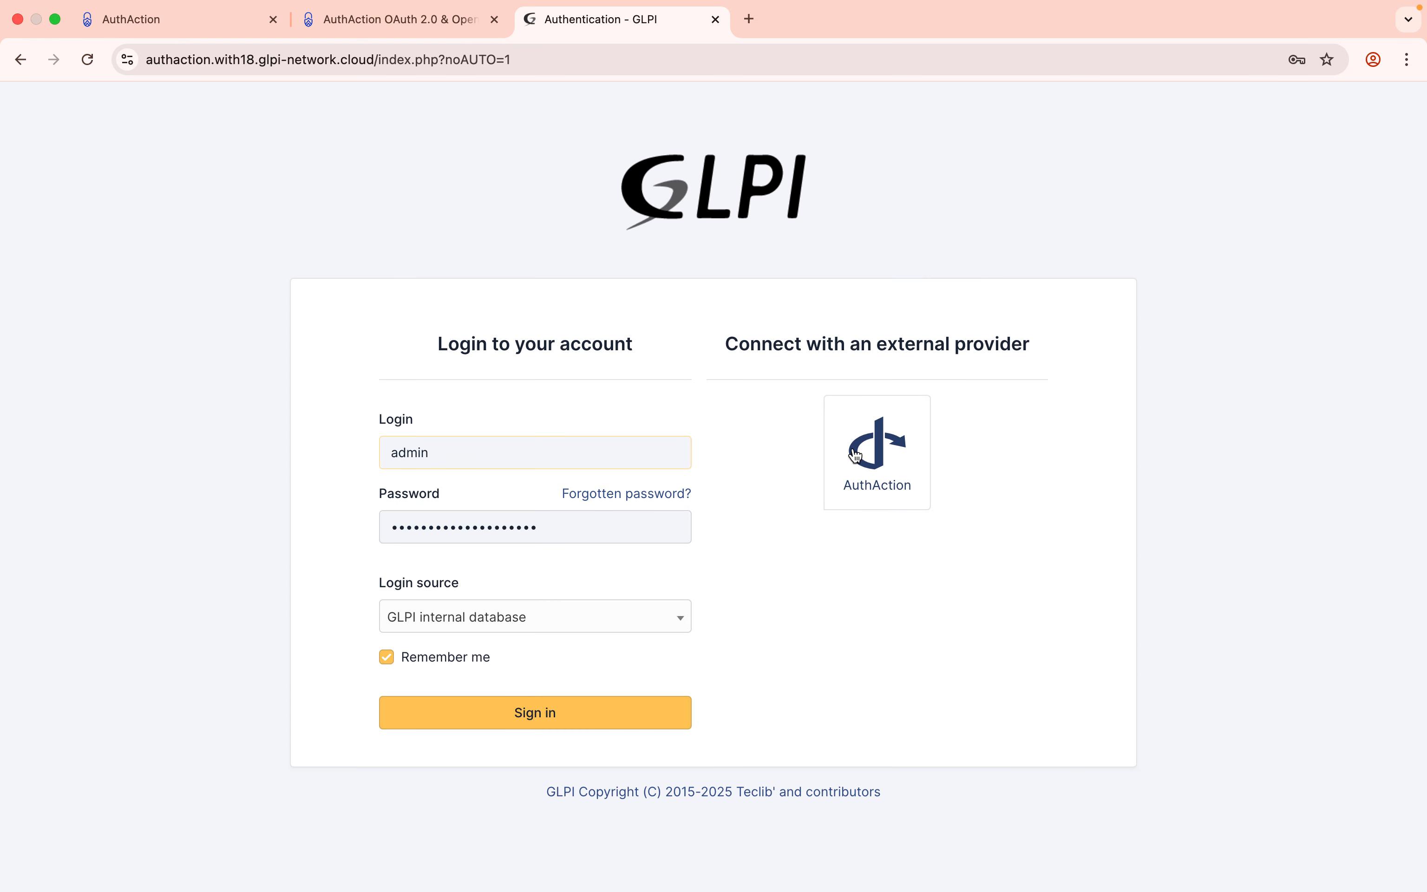
{"action": "left_click", "coordinate": [878, 453]}
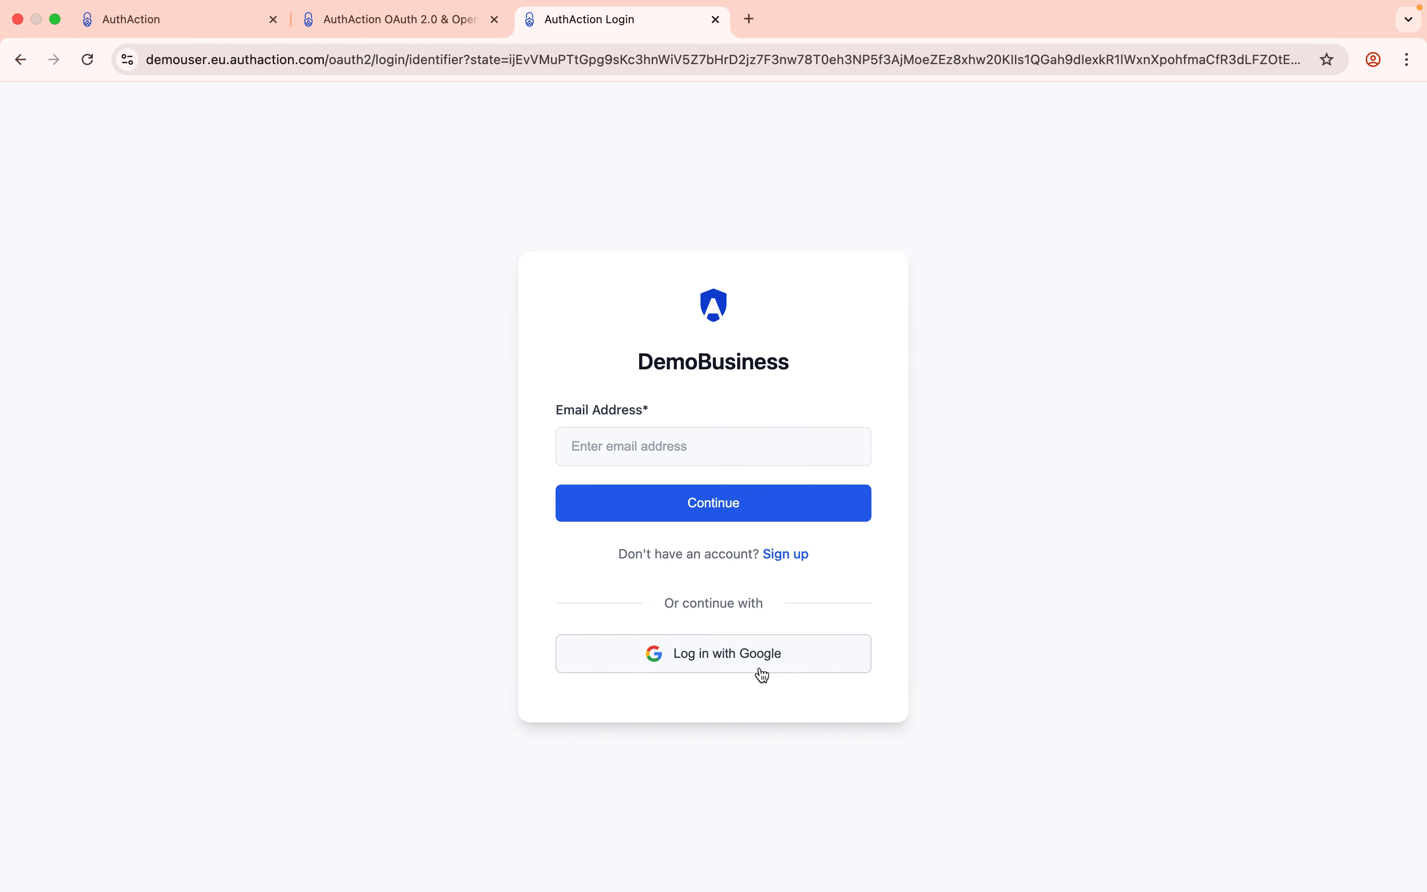
{"action": "left_click", "coordinate": [646, 450]}
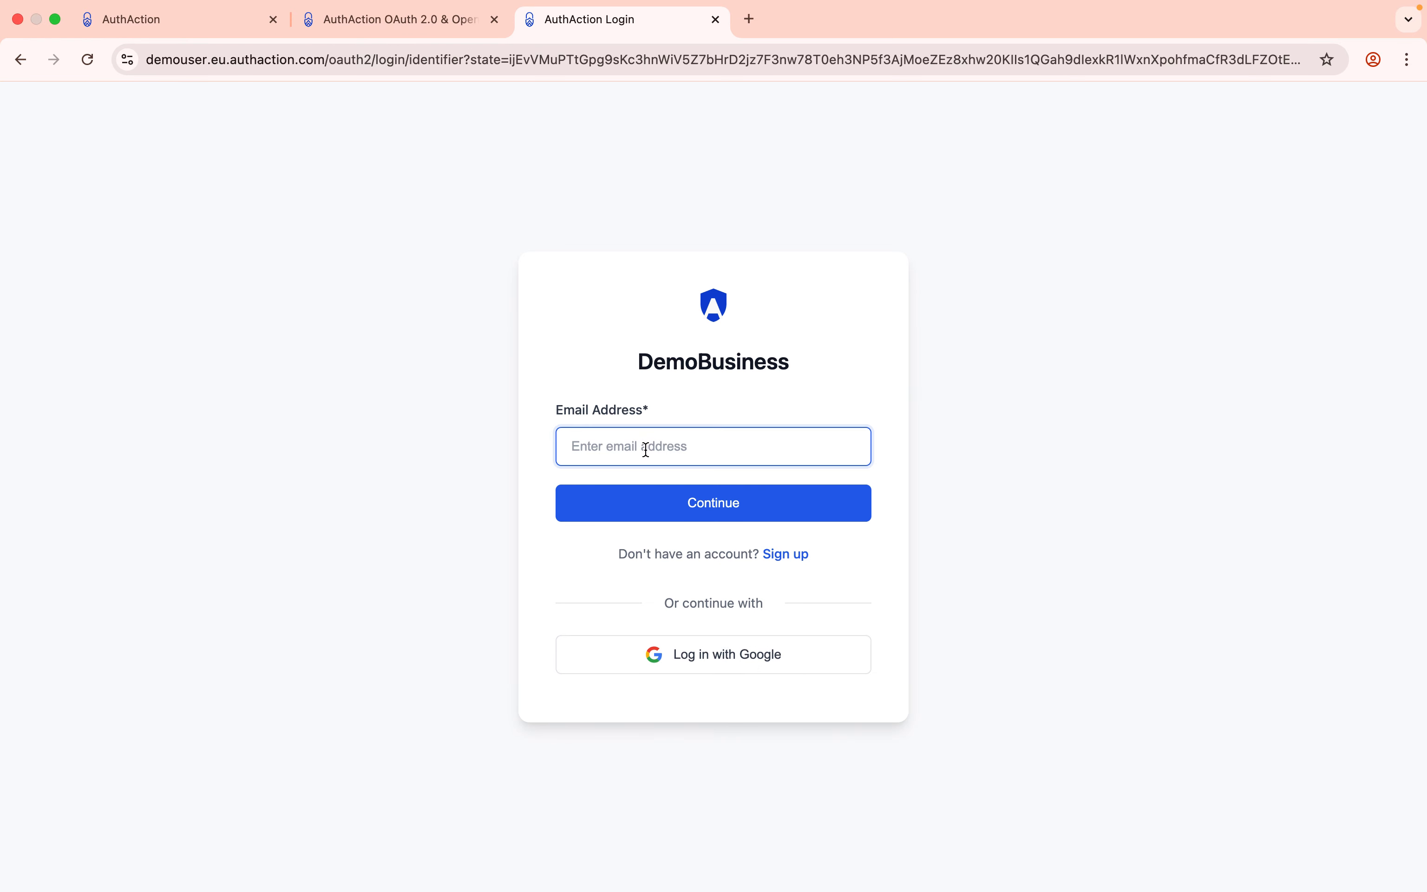
{"action": "left_click", "coordinate": [641, 506]}
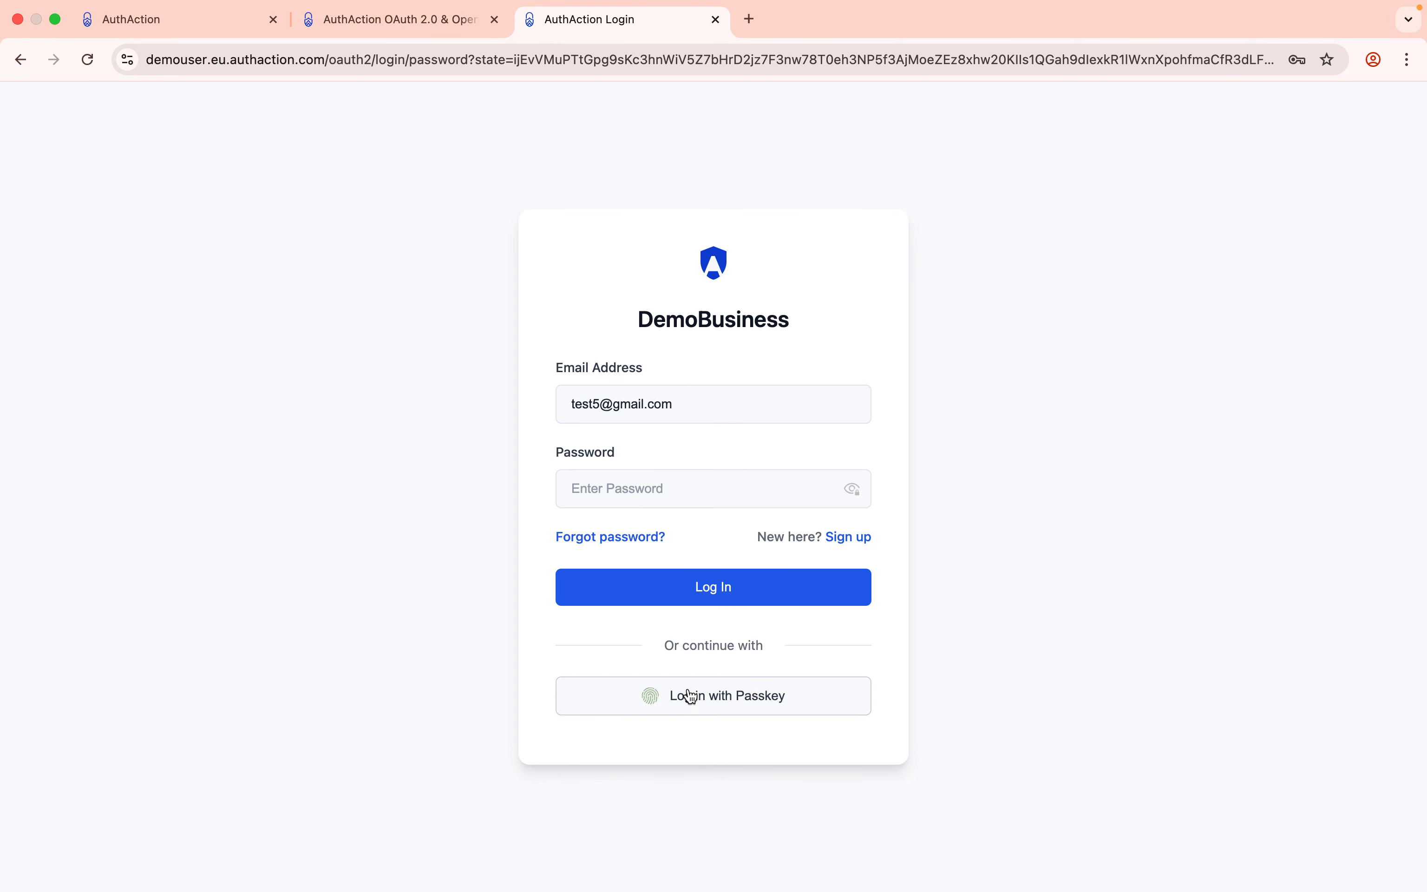
{"action": "left_click", "coordinate": [691, 696]}
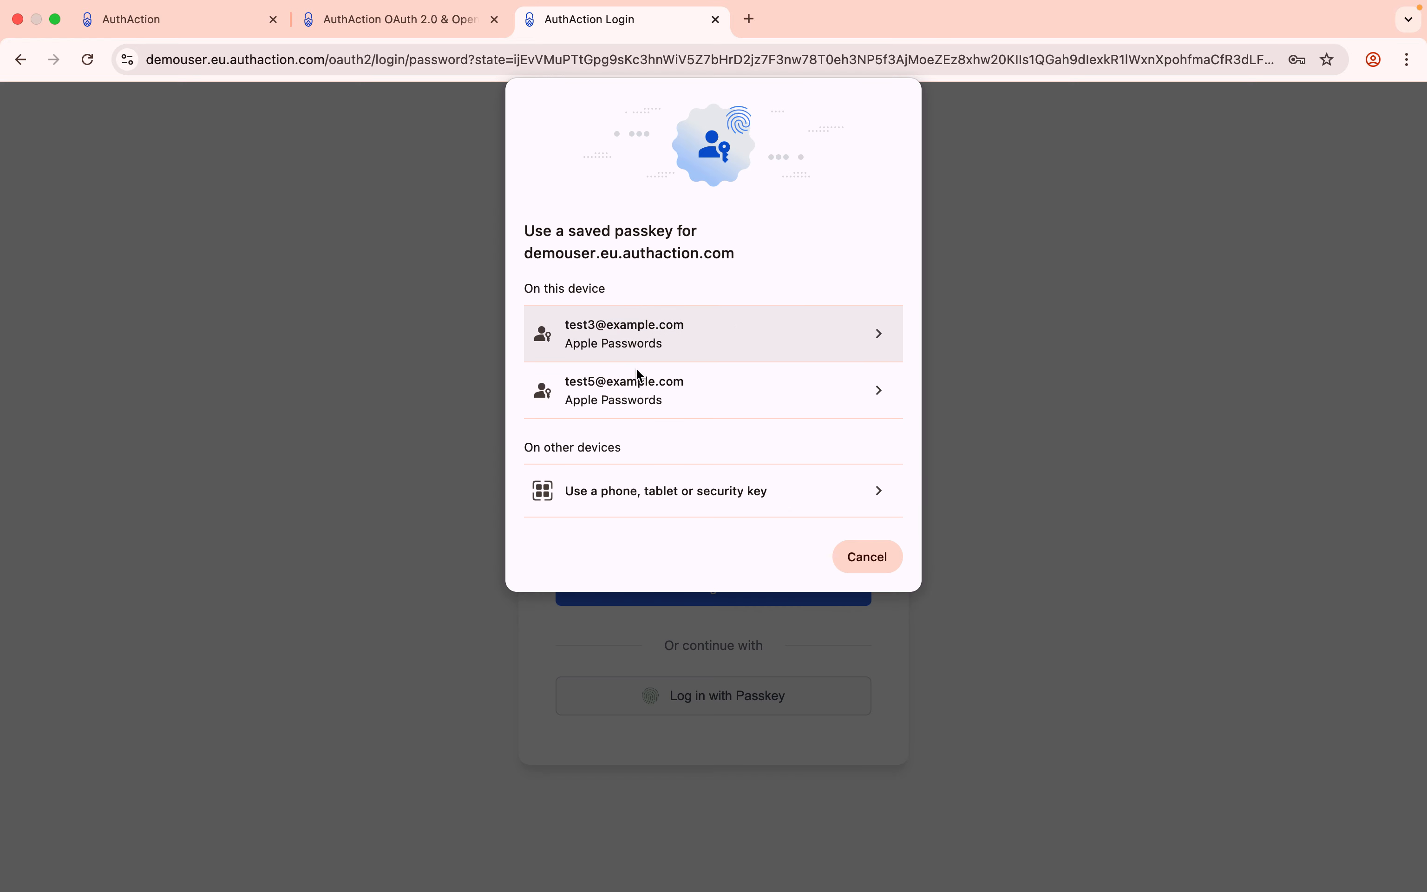
{"action": "left_click", "coordinate": [626, 404]}
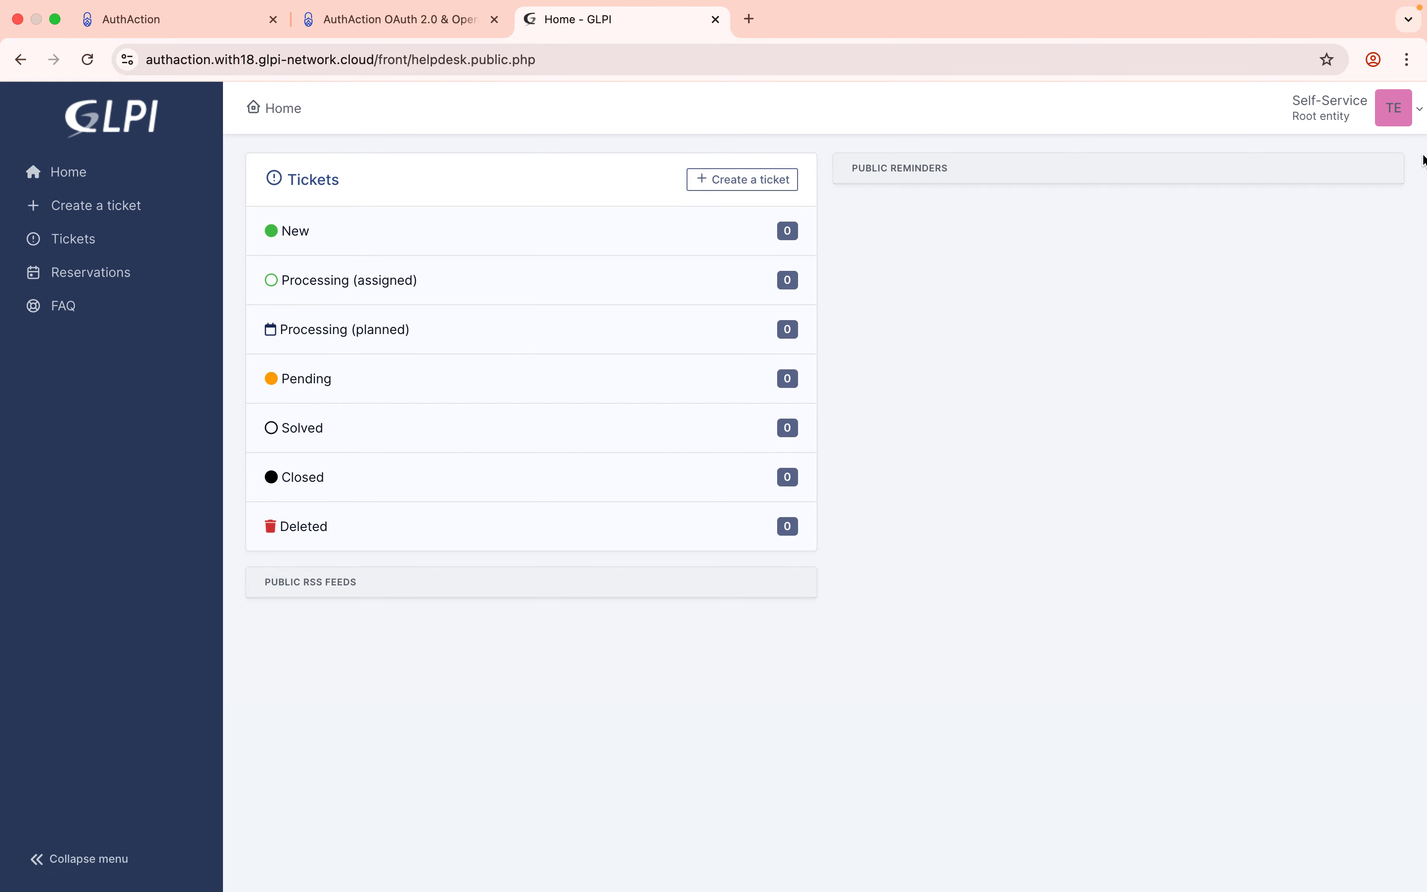
Log out of GLPI again and return to its sign-in page.
{"action": "left_click", "coordinate": [1416, 118]}
{"action": "left_click", "coordinate": [1311, 404]}
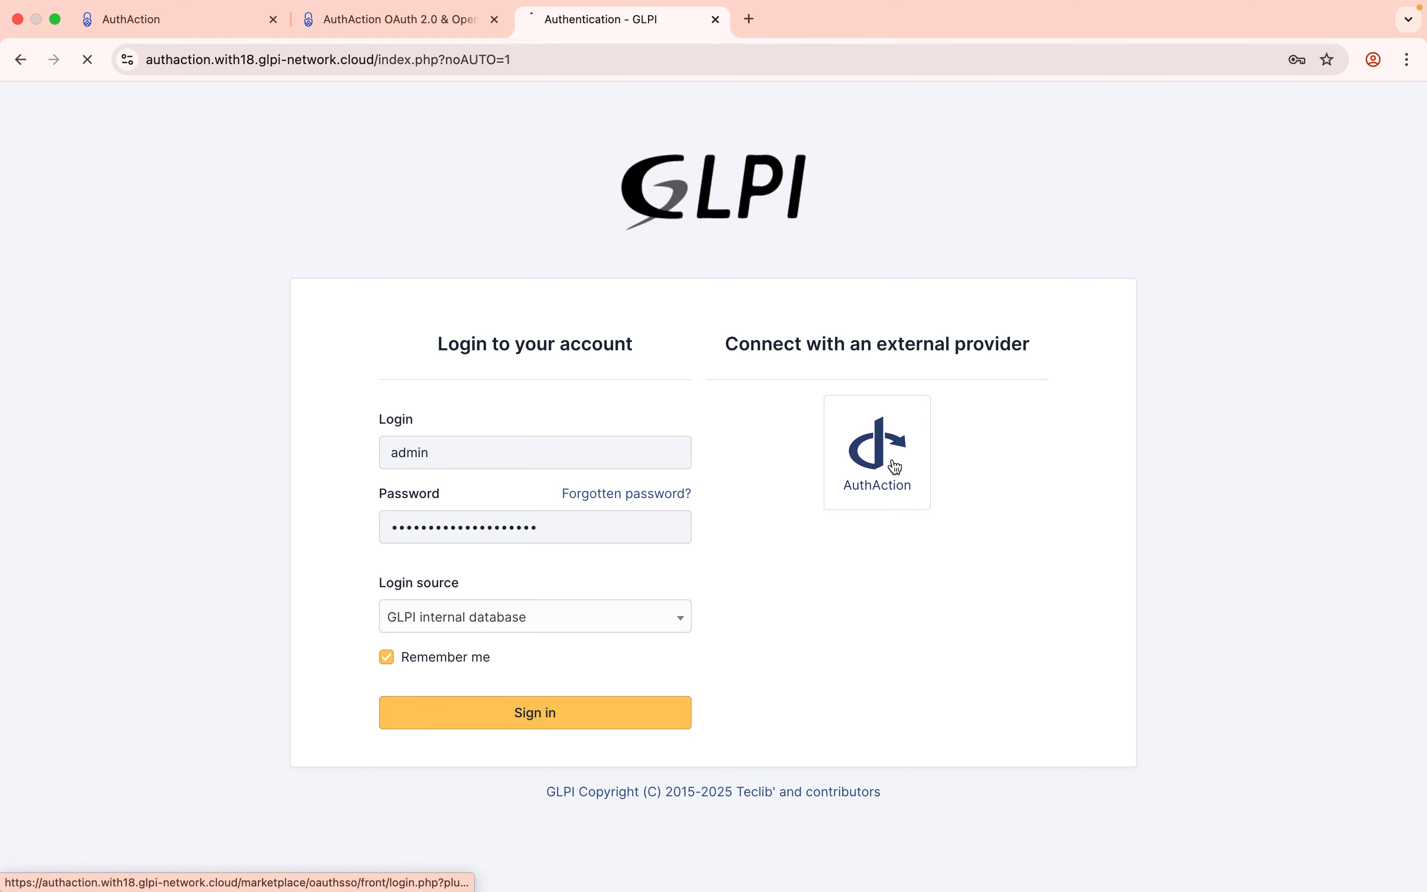
{"action": "left_click", "coordinate": [895, 466]}
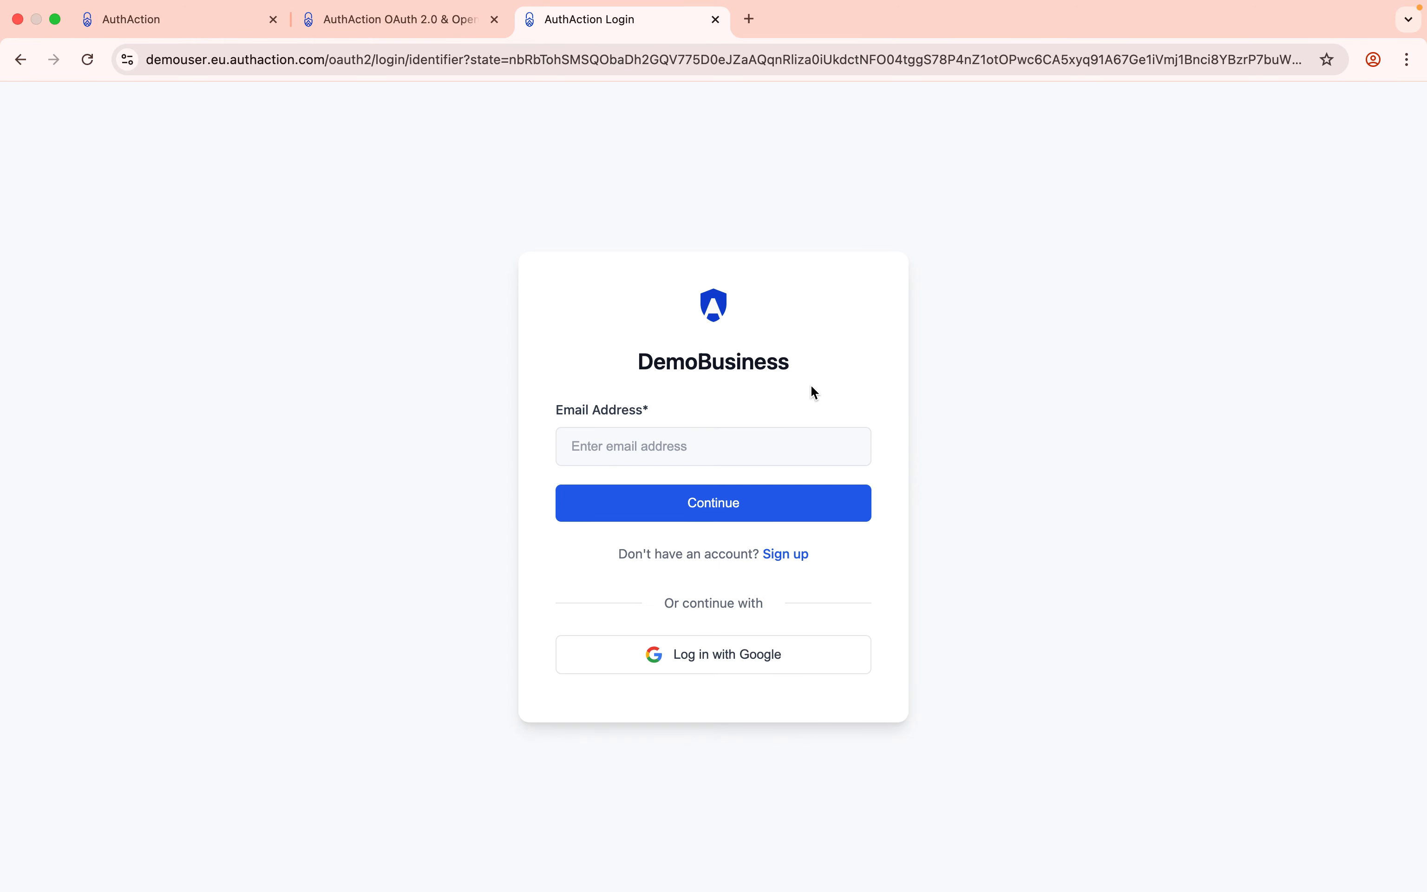
{"action": "left_click", "coordinate": [20, 60]}
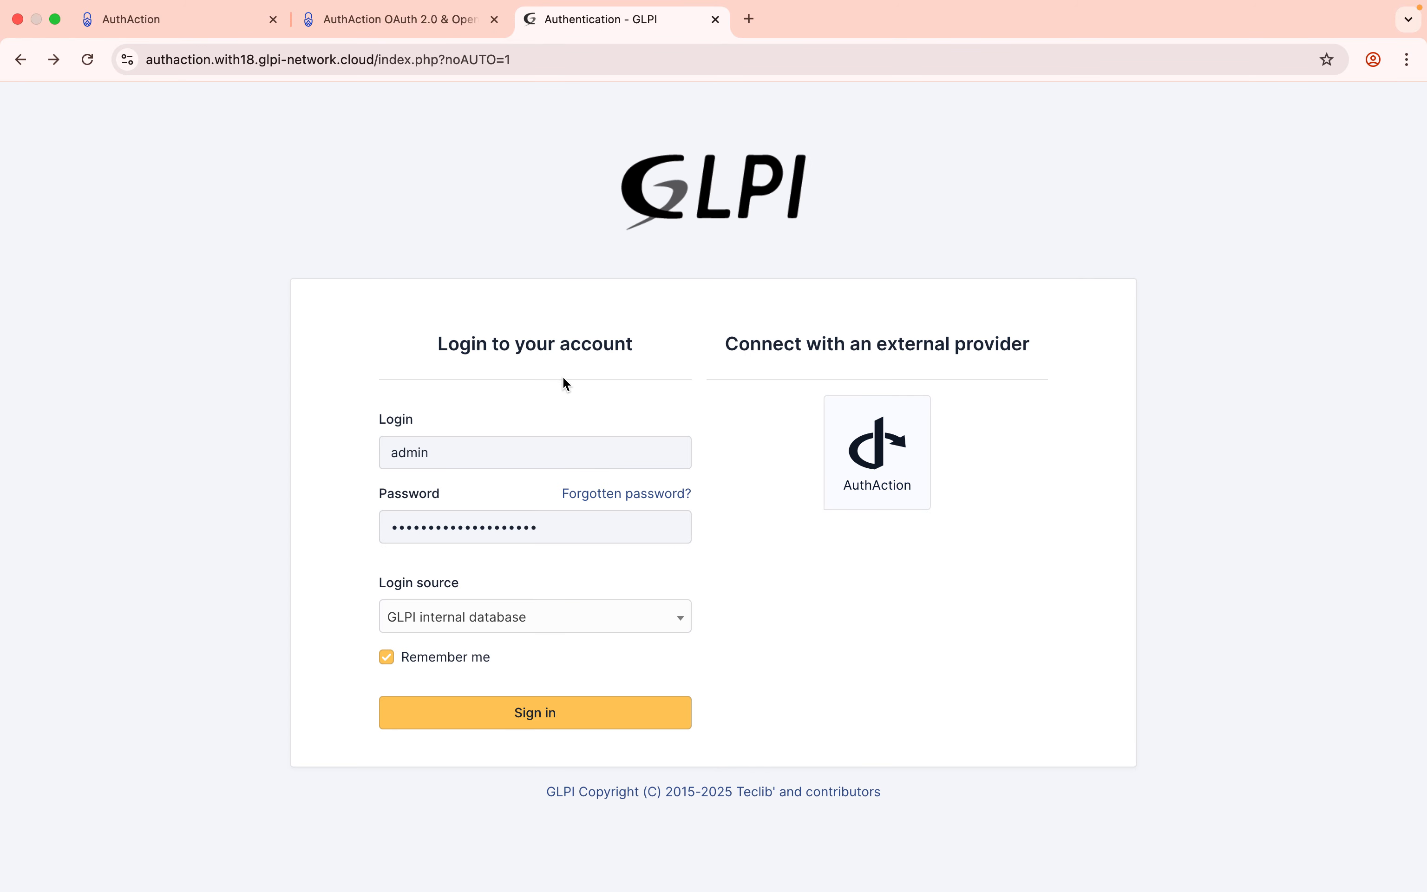
{"action": "left_click", "coordinate": [190, 23]}
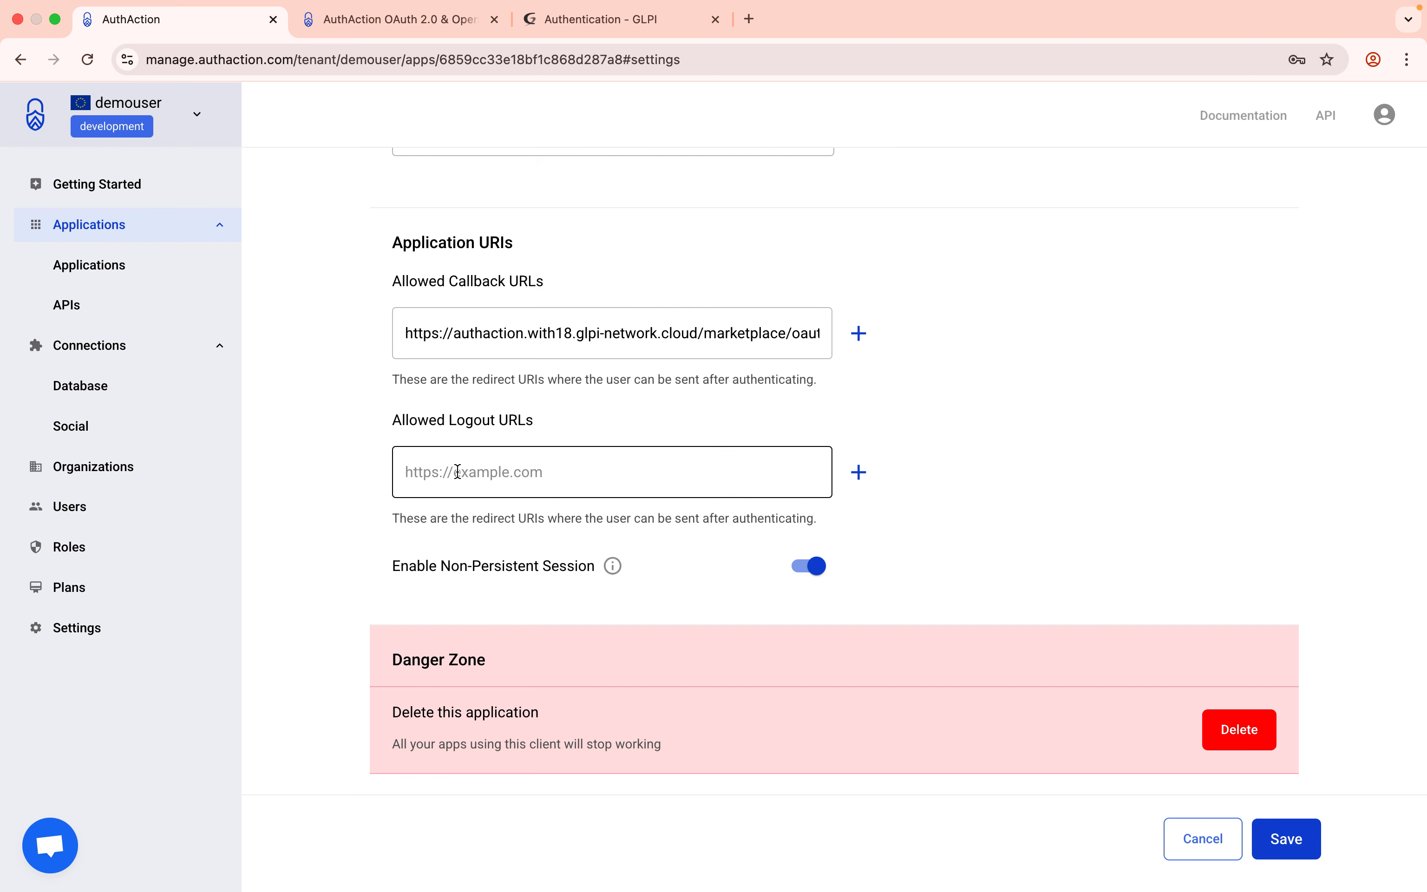
Scroll through the glpi demo app's settings, then go back to GLPI's sign-in page.
{"action": "scroll", "coordinate": [458, 472], "scroll_direction": "down", "scroll_amount": 1}
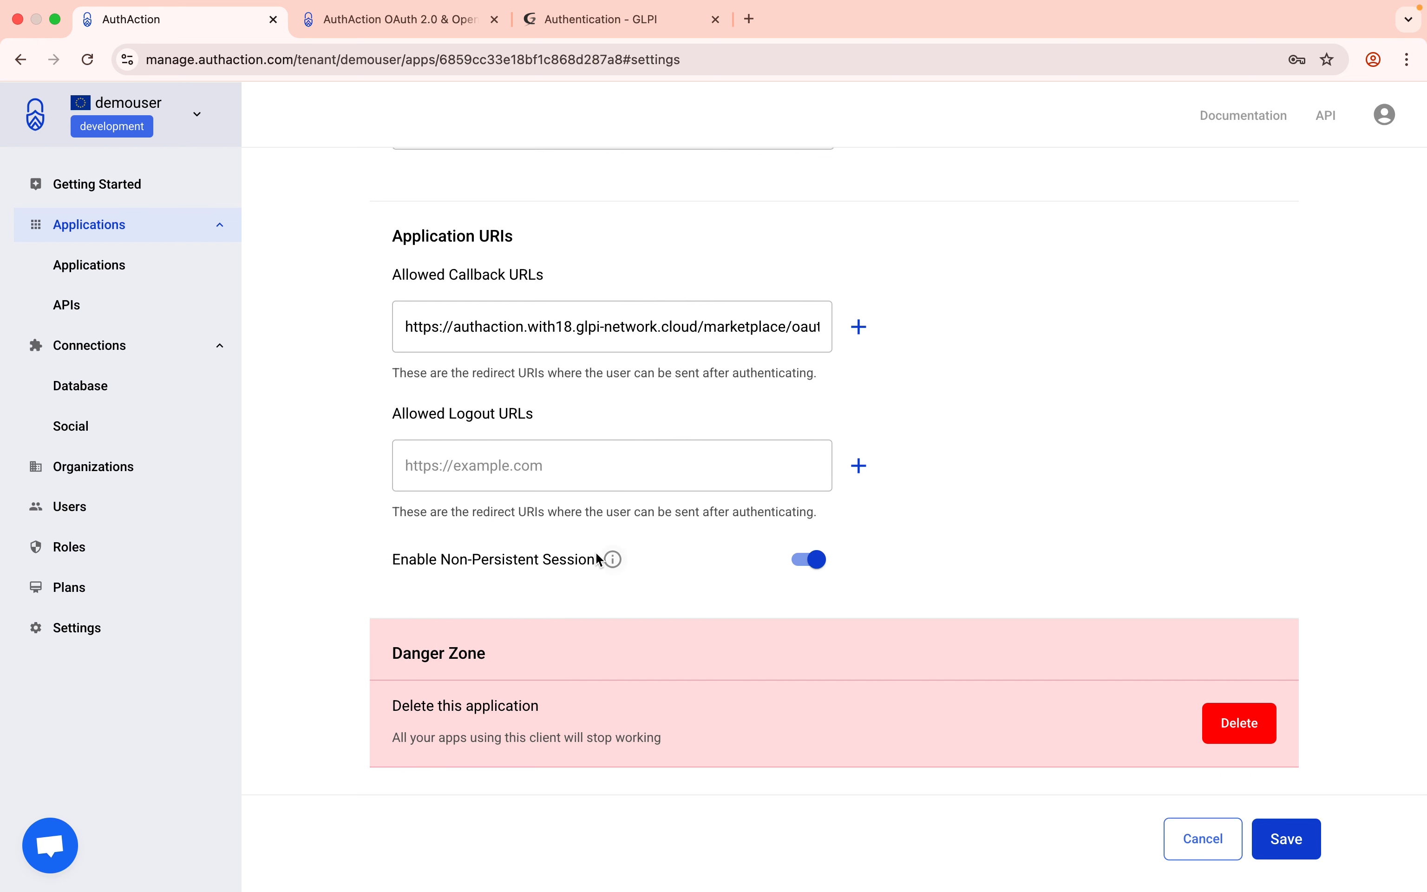
{"action": "scroll", "coordinate": [726, 484], "scroll_direction": "up", "scroll_amount": 10}
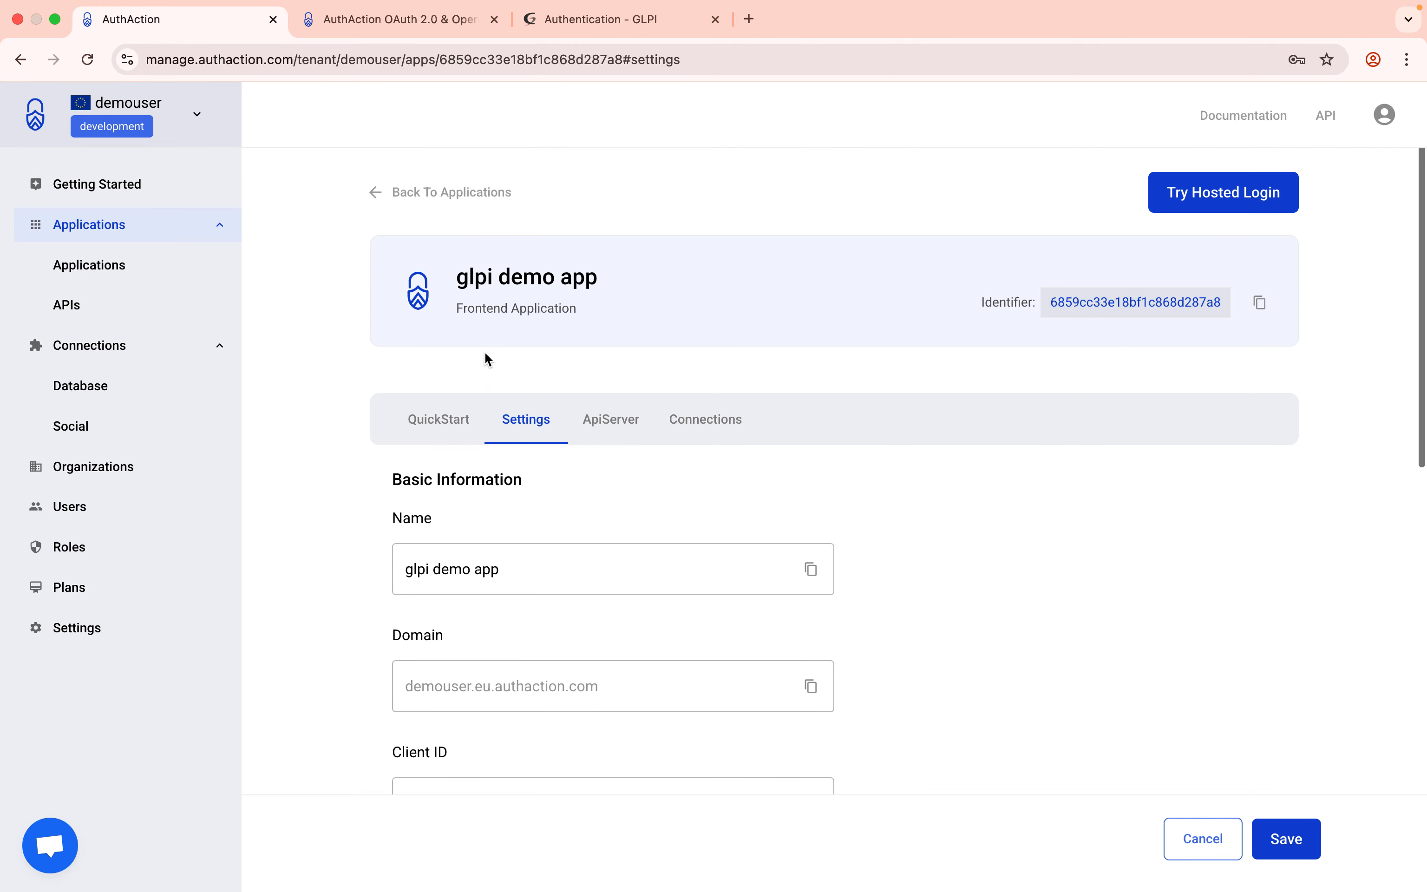
{"action": "scroll", "coordinate": [609, 476], "scroll_direction": "down", "scroll_amount": 6}
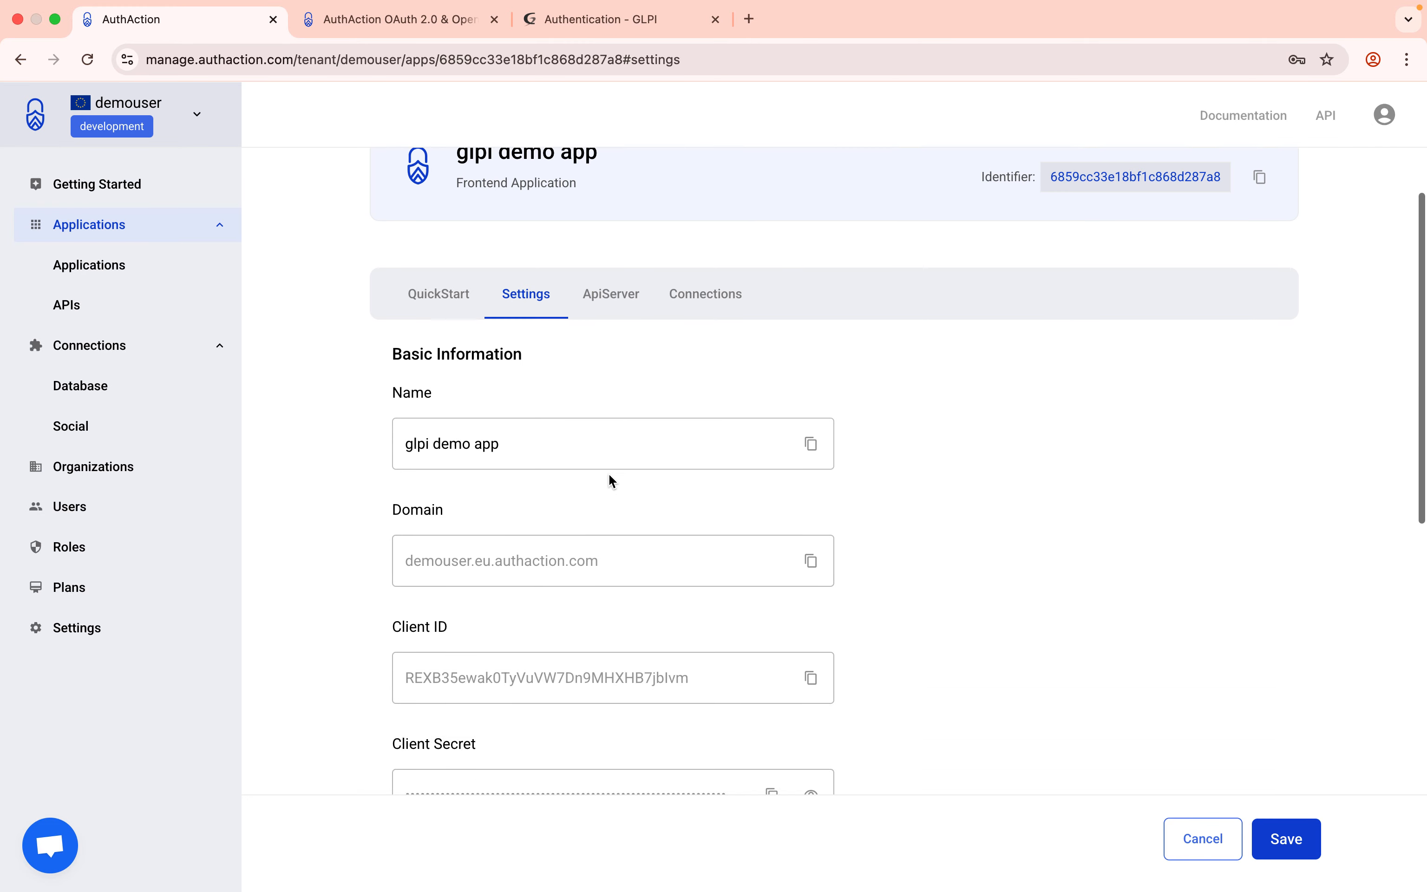
{"action": "scroll", "coordinate": [608, 473], "scroll_direction": "down", "scroll_amount": 3}
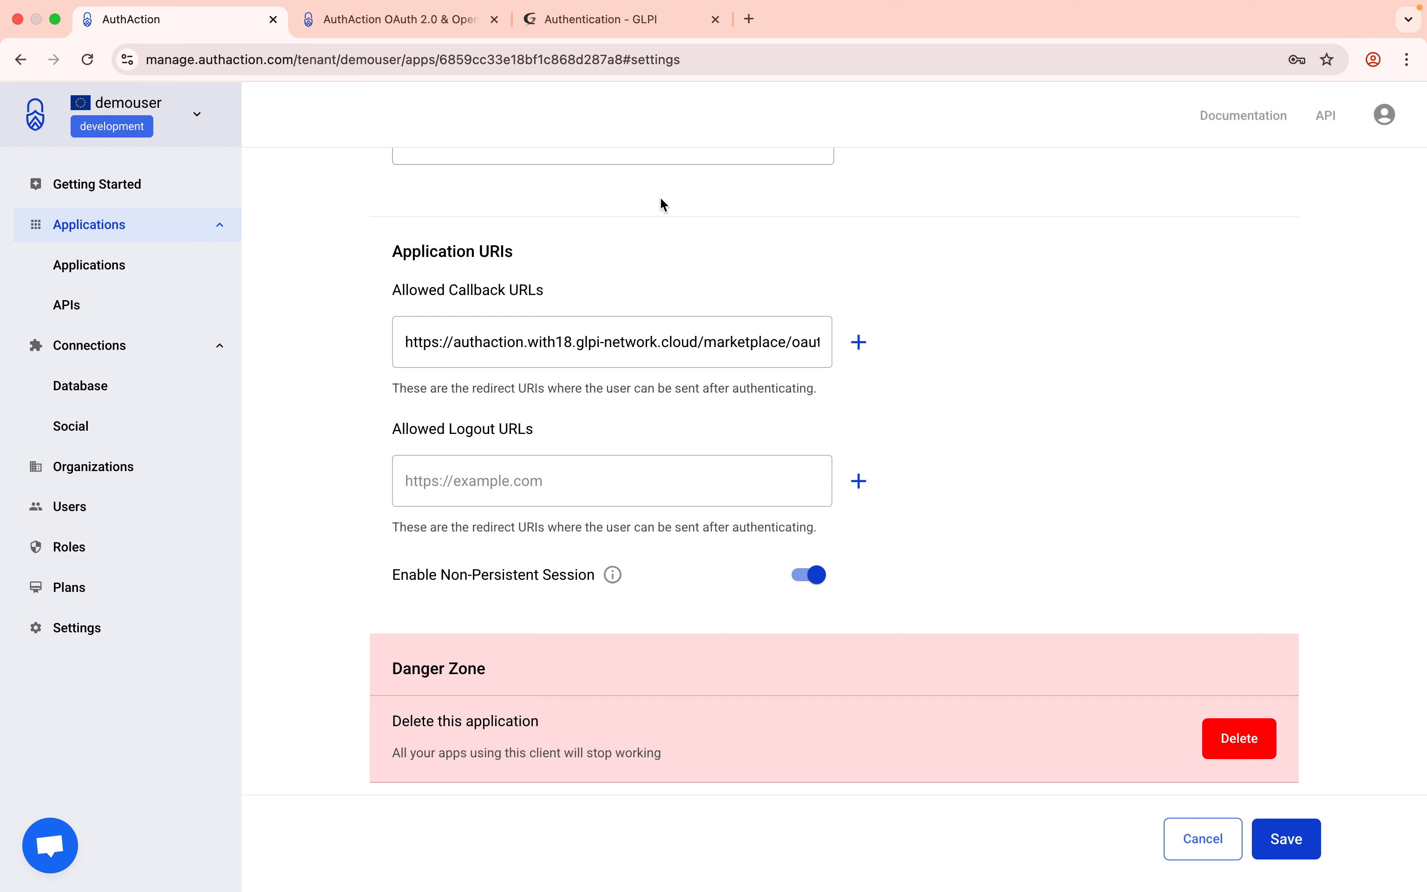
{"action": "left_click", "coordinate": [629, 22]}
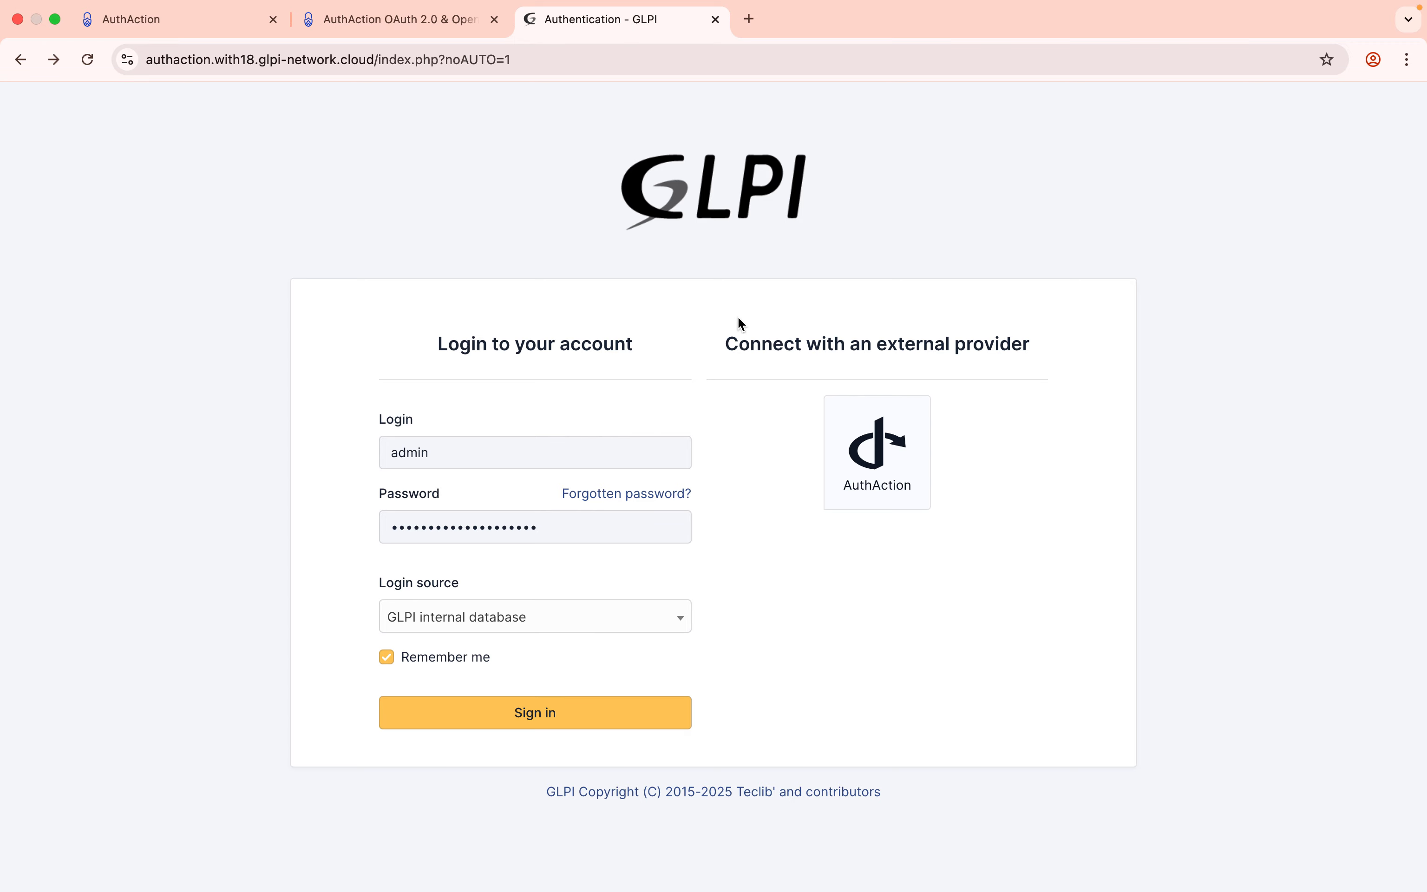
Sign in as admin, open Users, and cross-check the app's enabled connections in AuthAction.
{"action": "left_click", "coordinate": [576, 715]}
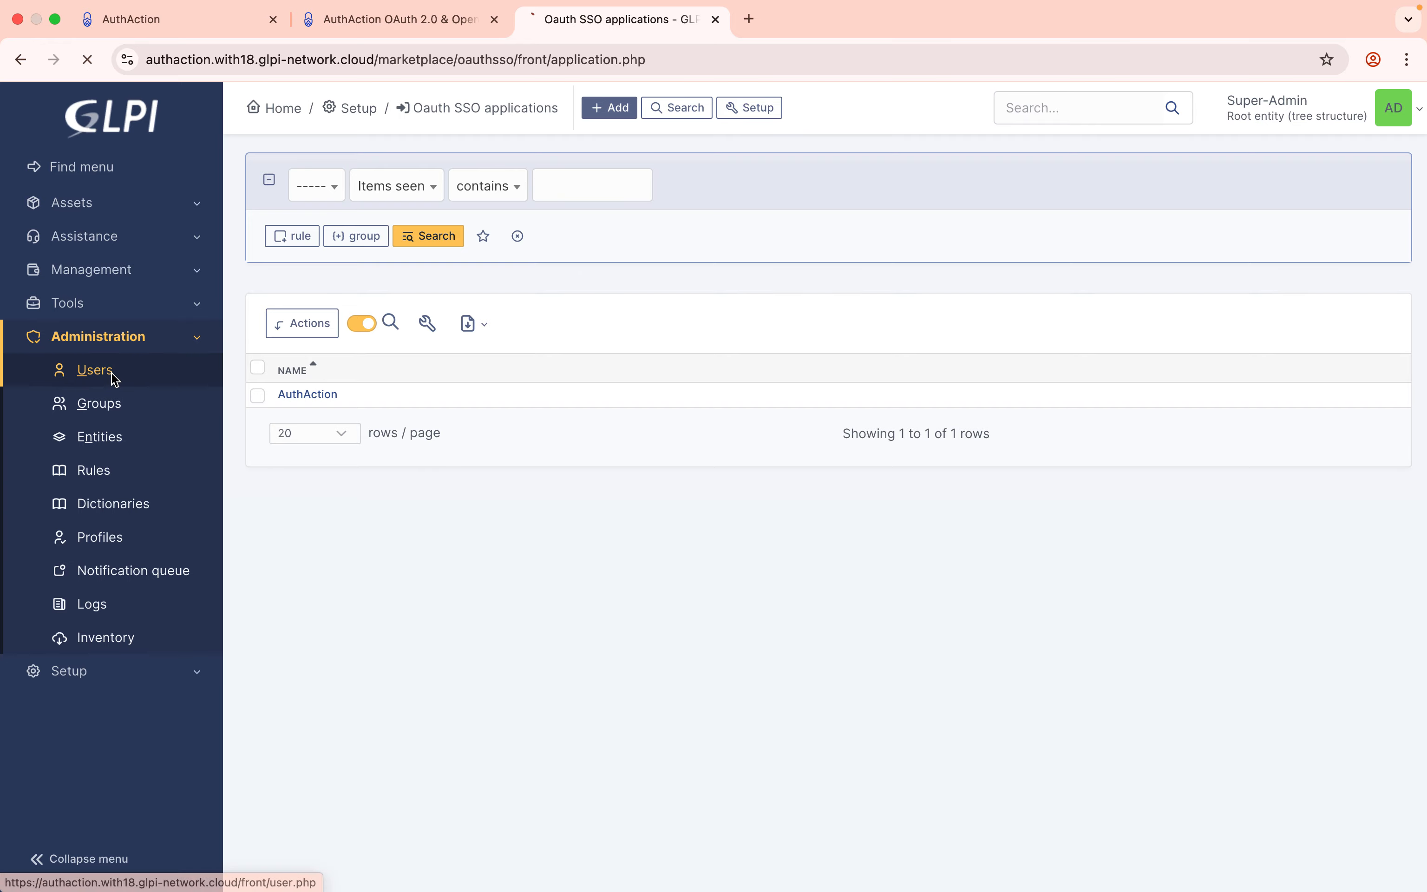
{"action": "left_click", "coordinate": [106, 372]}
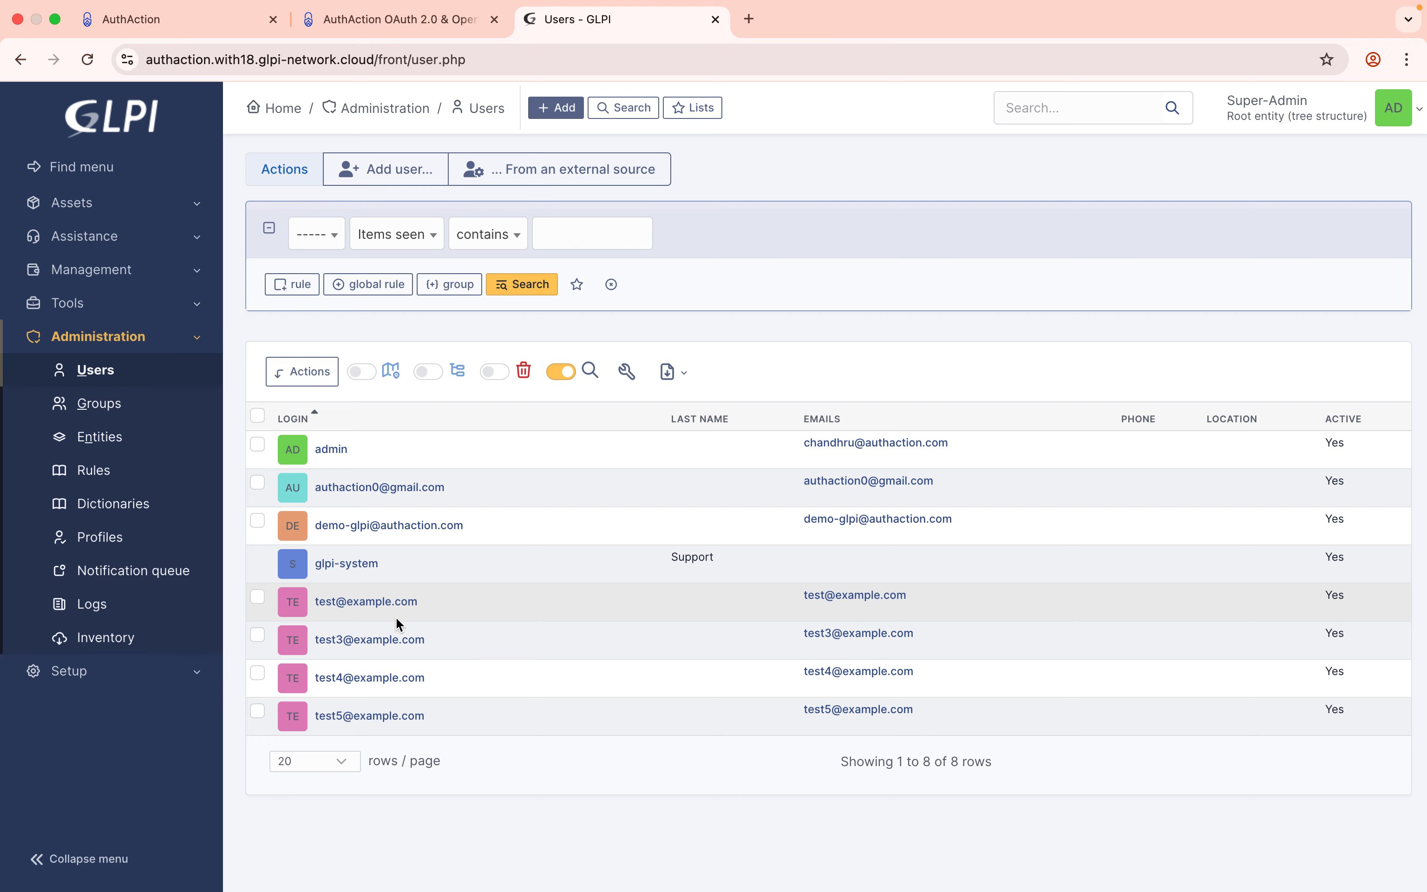
{"action": "left_click", "coordinate": [215, 24]}
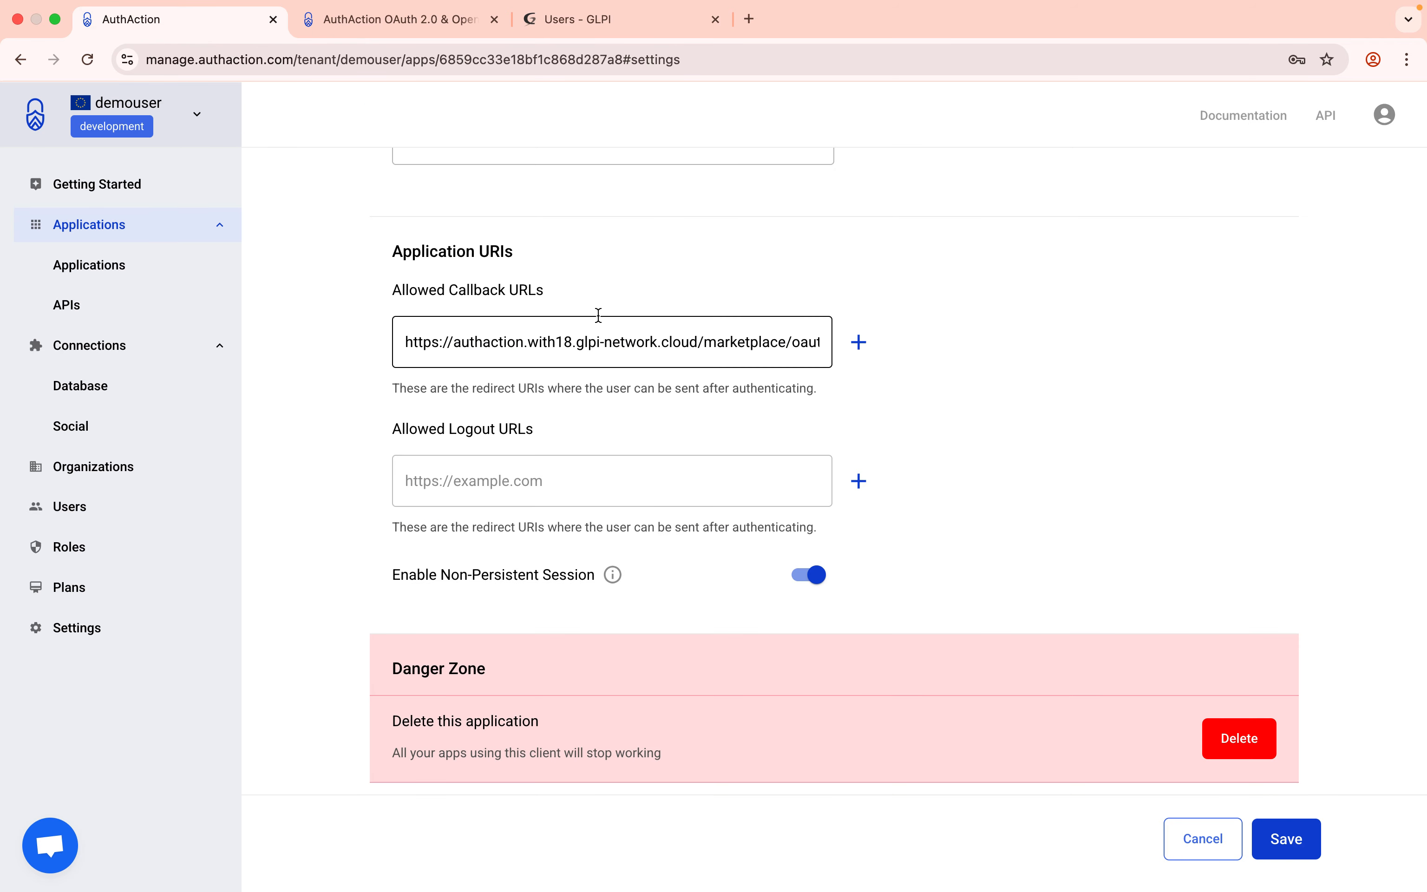
{"action": "scroll", "coordinate": [598, 315], "scroll_direction": "up", "scroll_amount": 15}
{"action": "left_click", "coordinate": [707, 418]}
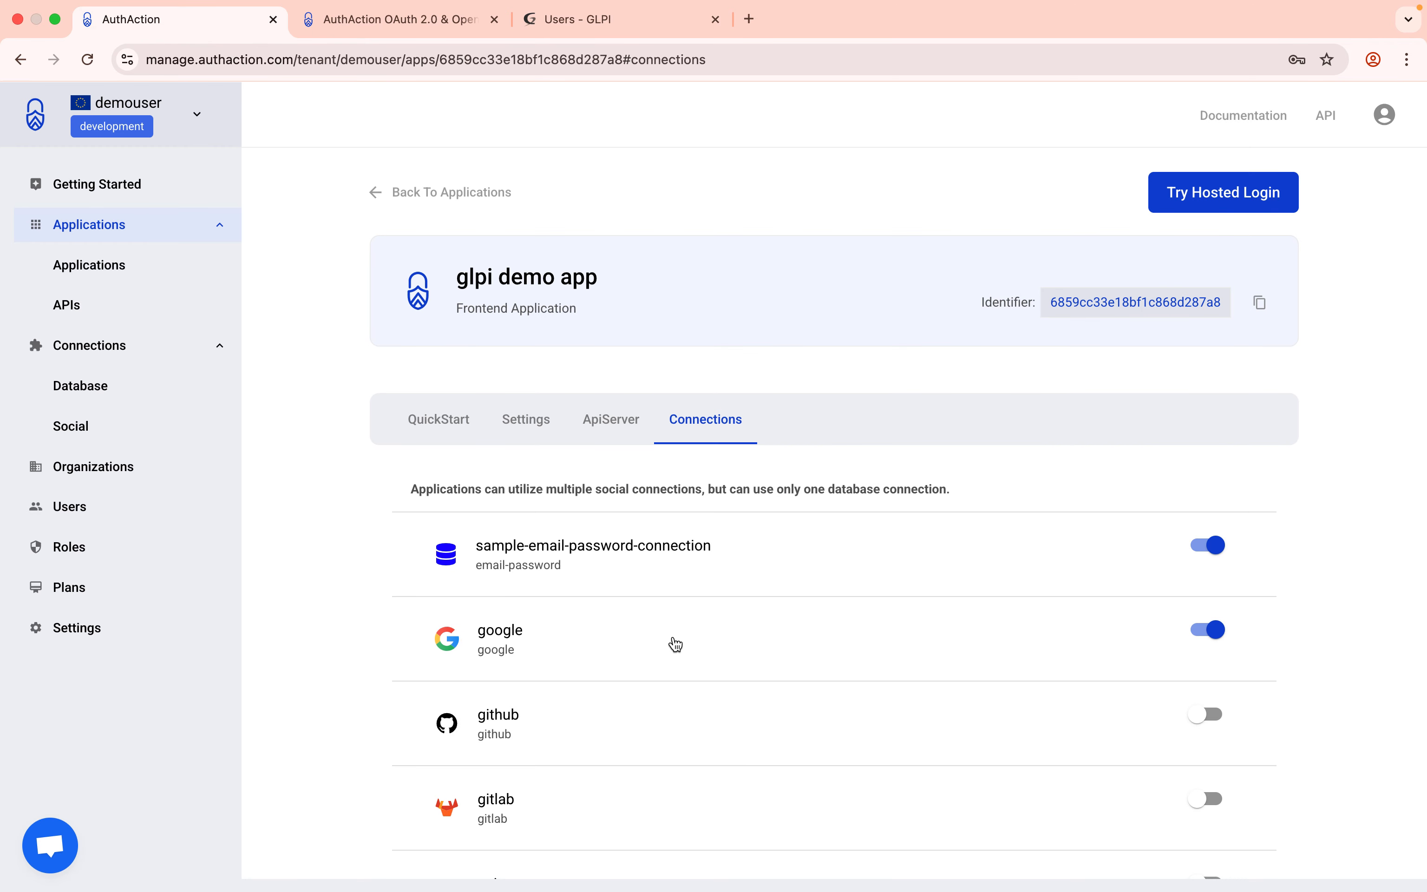
{"action": "scroll", "coordinate": [676, 645], "scroll_direction": "down", "scroll_amount": 5}
{"action": "scroll", "coordinate": [862, 227], "scroll_direction": "up", "scroll_amount": 5}
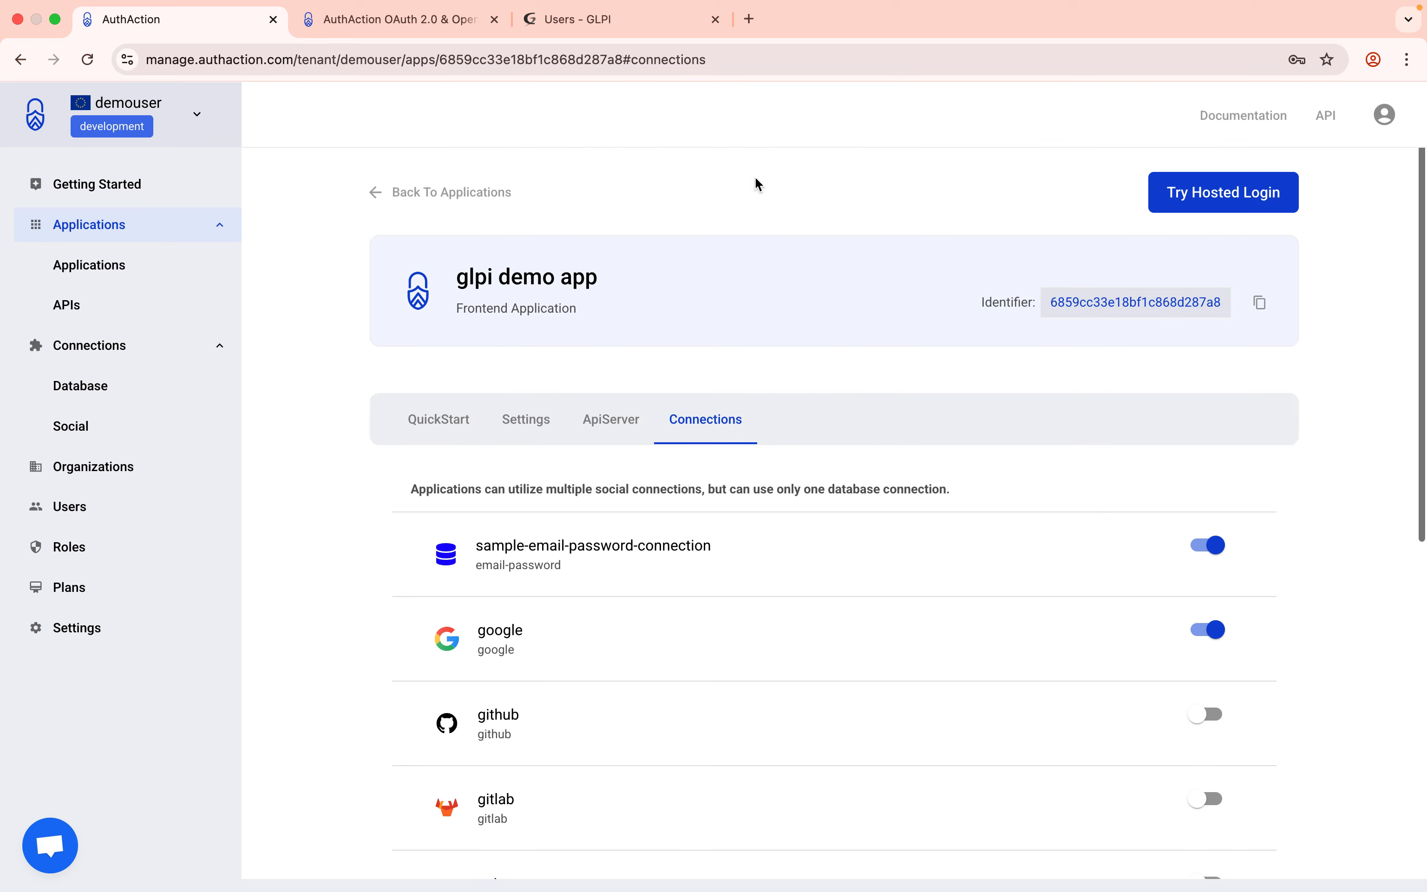
{"action": "left_click", "coordinate": [598, 19]}
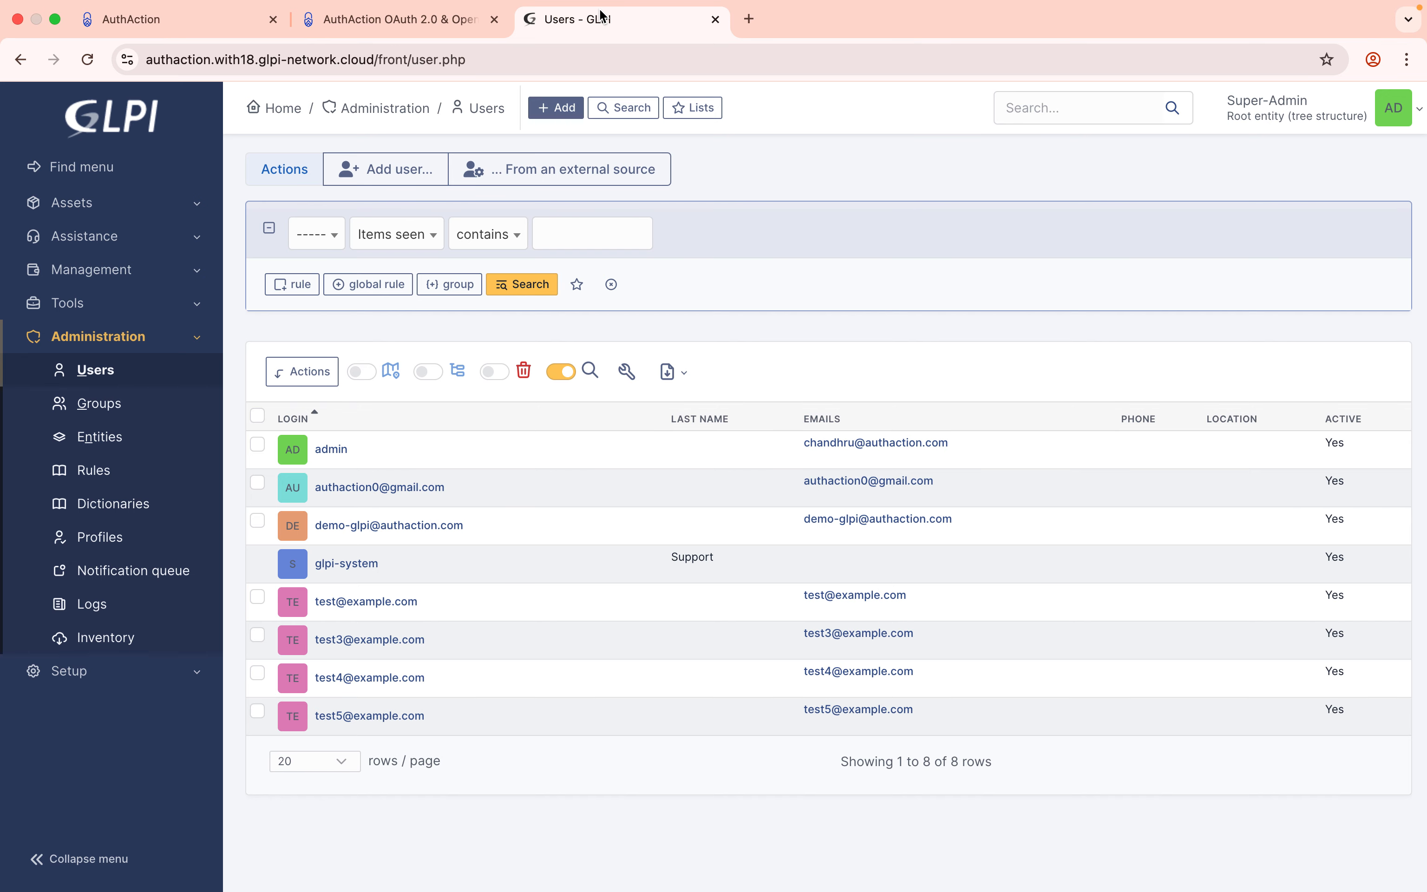
Log out of GLPI, choose the AuthAction provider, and pick Log in with Google.
{"action": "left_click", "coordinate": [1408, 112]}
{"action": "left_click", "coordinate": [1272, 440]}
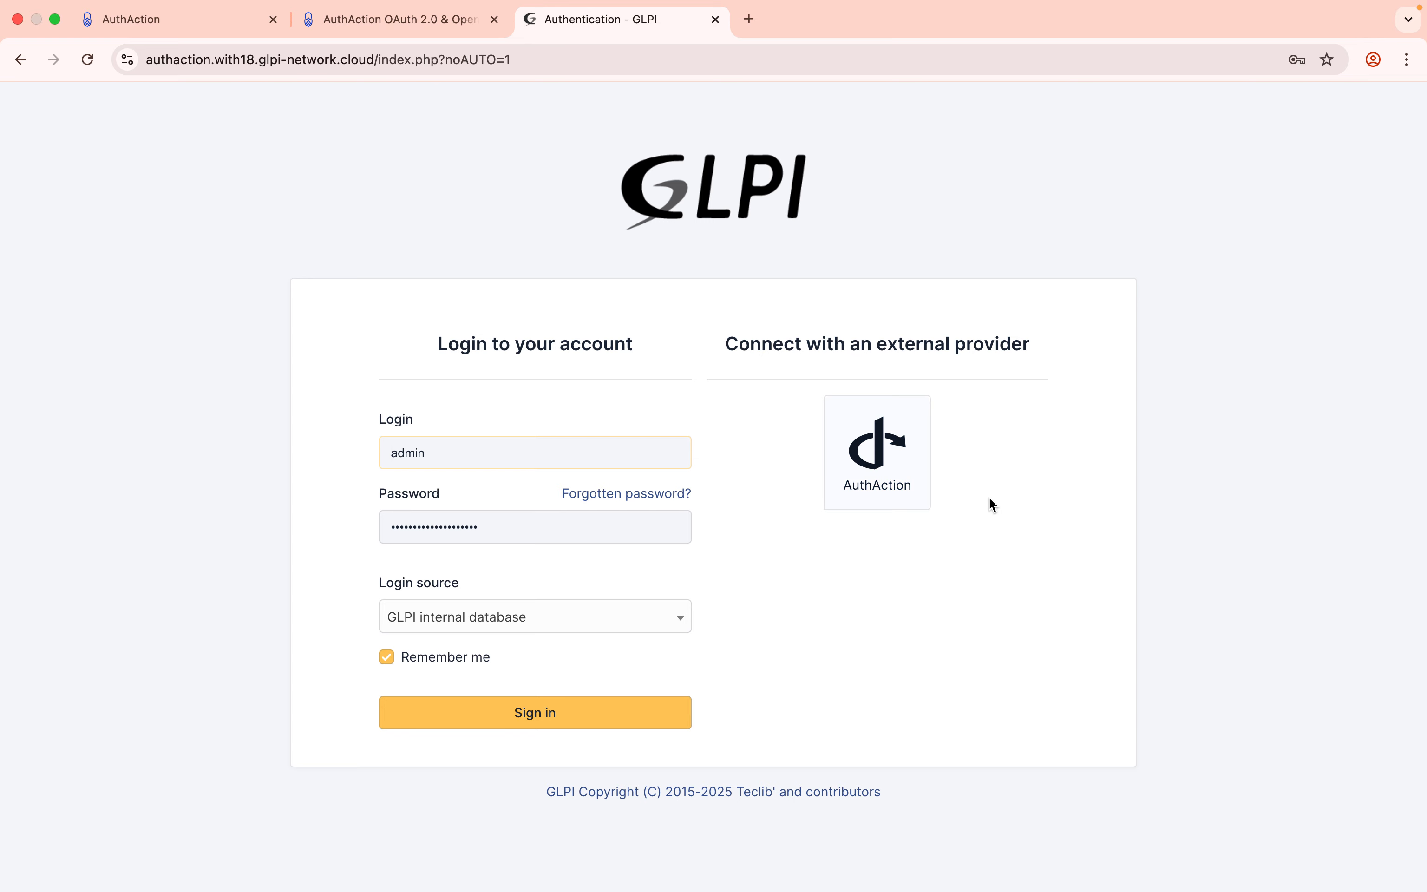
{"action": "left_click", "coordinate": [882, 483]}
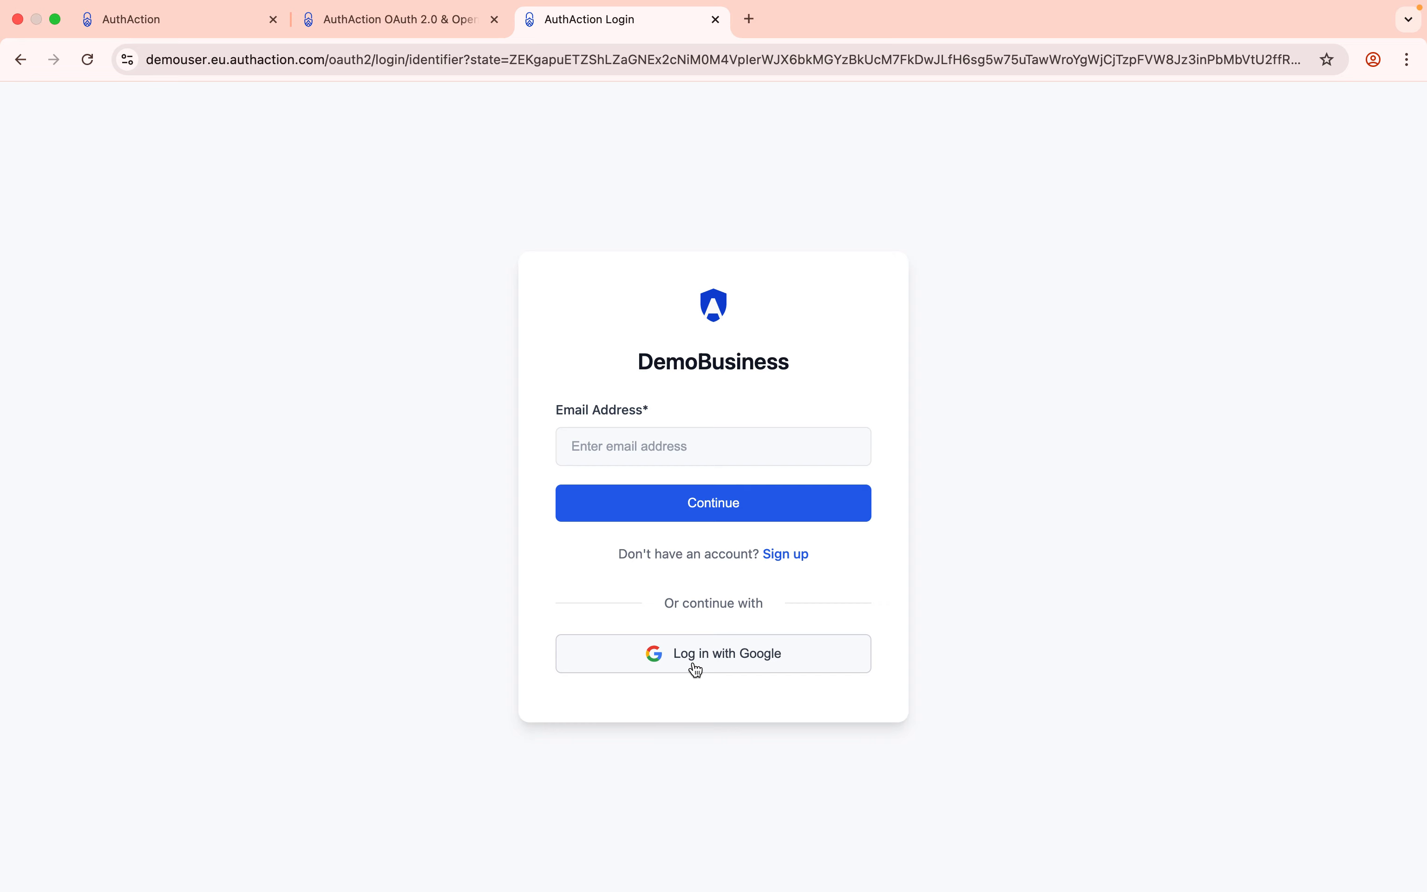
{"action": "left_click", "coordinate": [696, 667]}
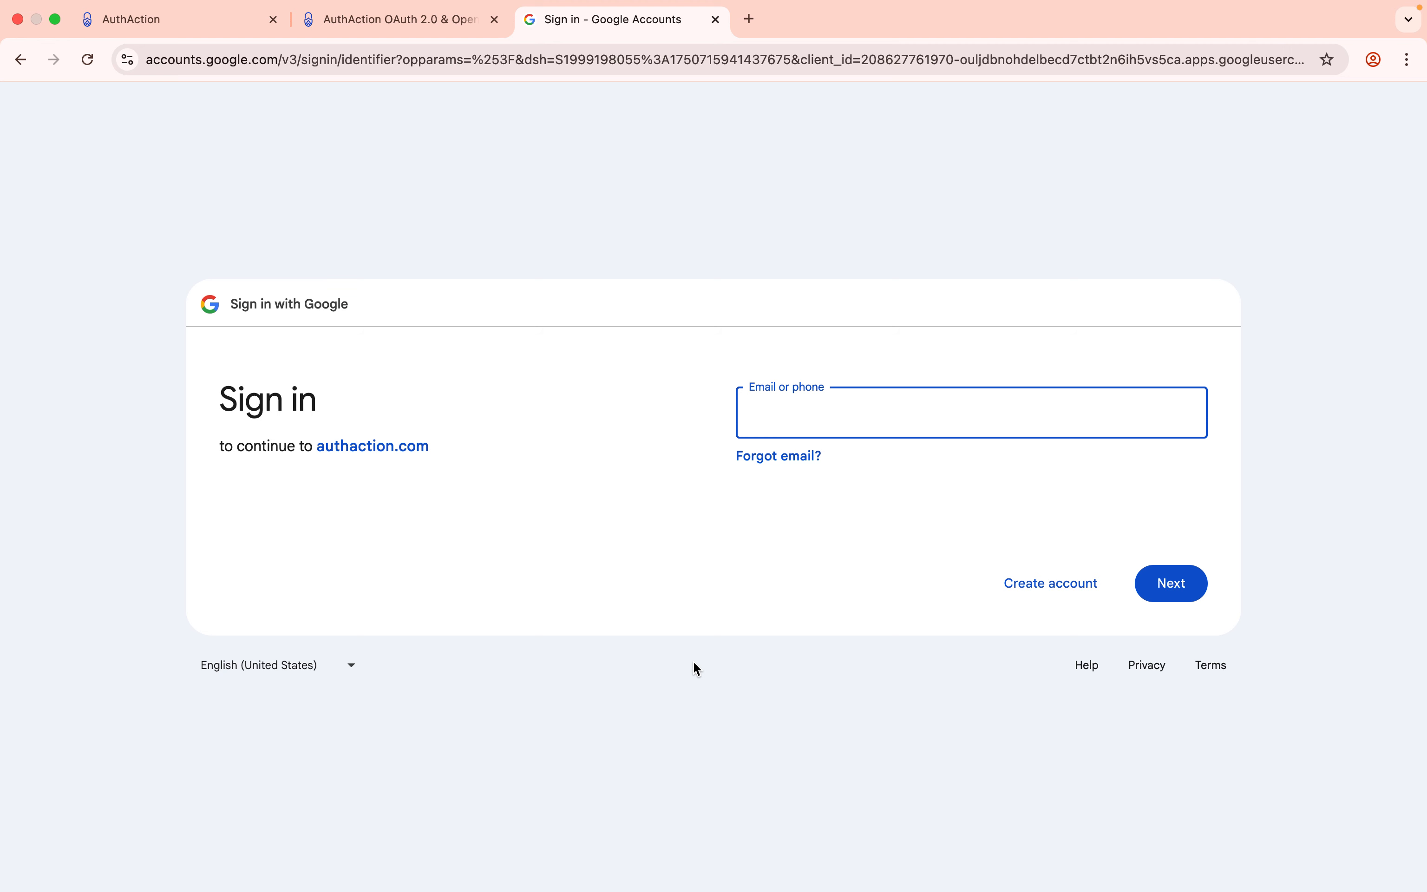
{"action": "key", "text": "Return"}
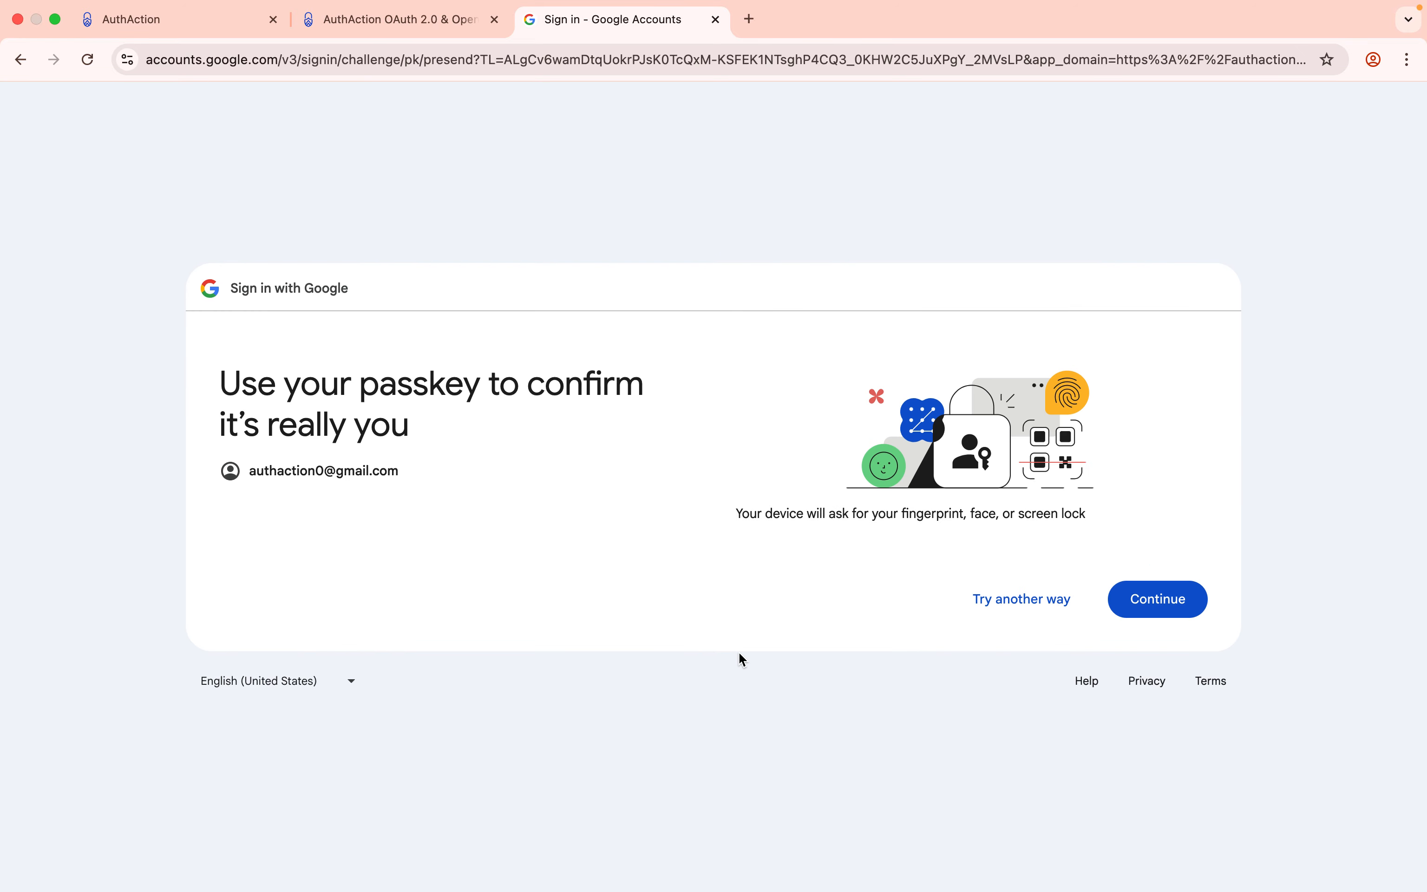
{"action": "left_click", "coordinate": [1127, 587]}
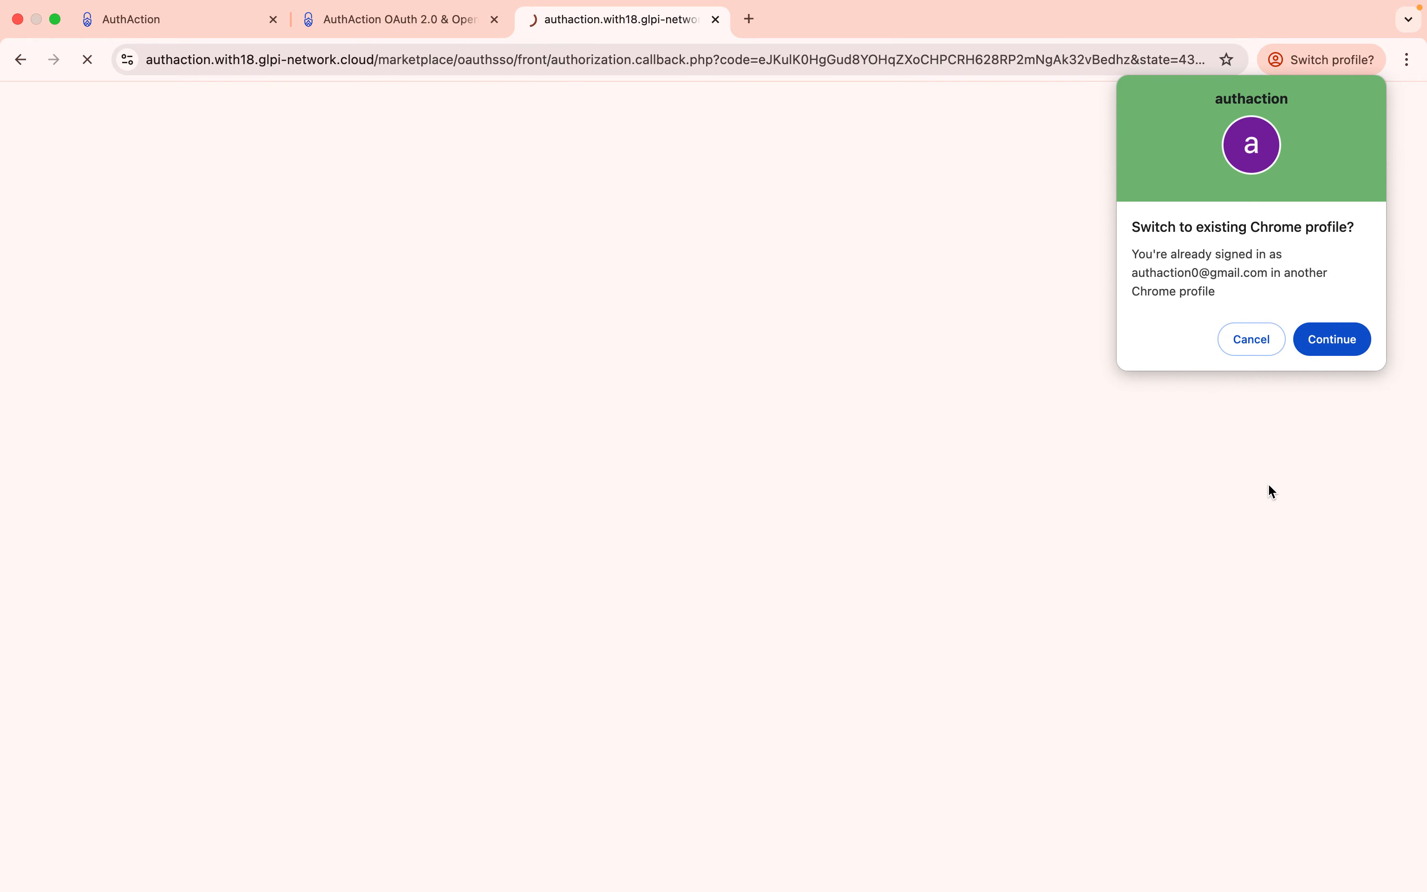
{"action": "left_click", "coordinate": [1250, 341]}
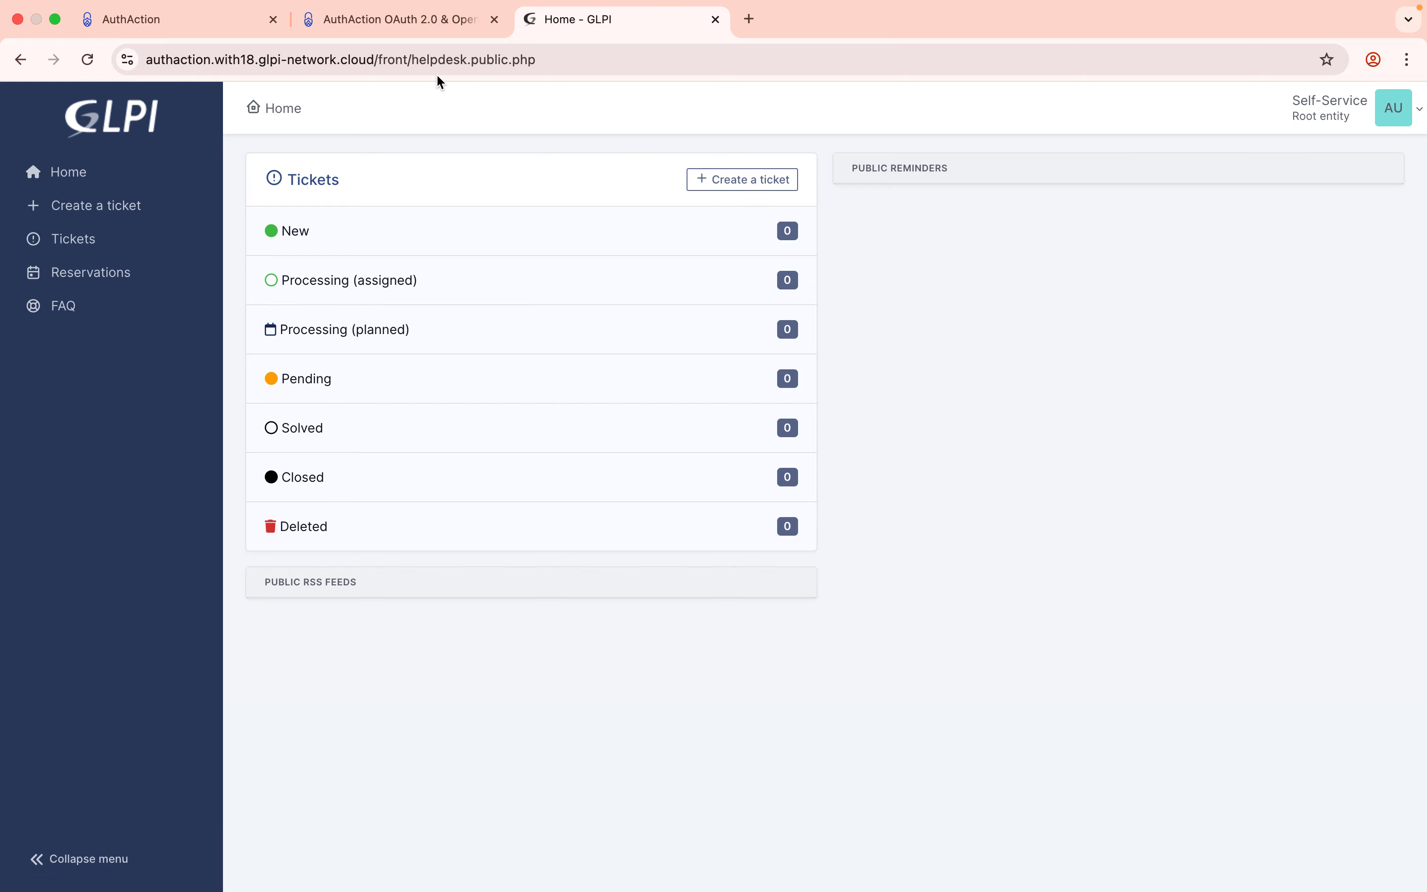
{"action": "left_click", "coordinate": [571, 59]}
Reload the GLPI helpdesk page in a fresh tab and log out of the self-service session.
{"action": "key", "text": "super+c"}
{"action": "key", "text": "super+t"}
{"action": "key", "text": "super+v"}
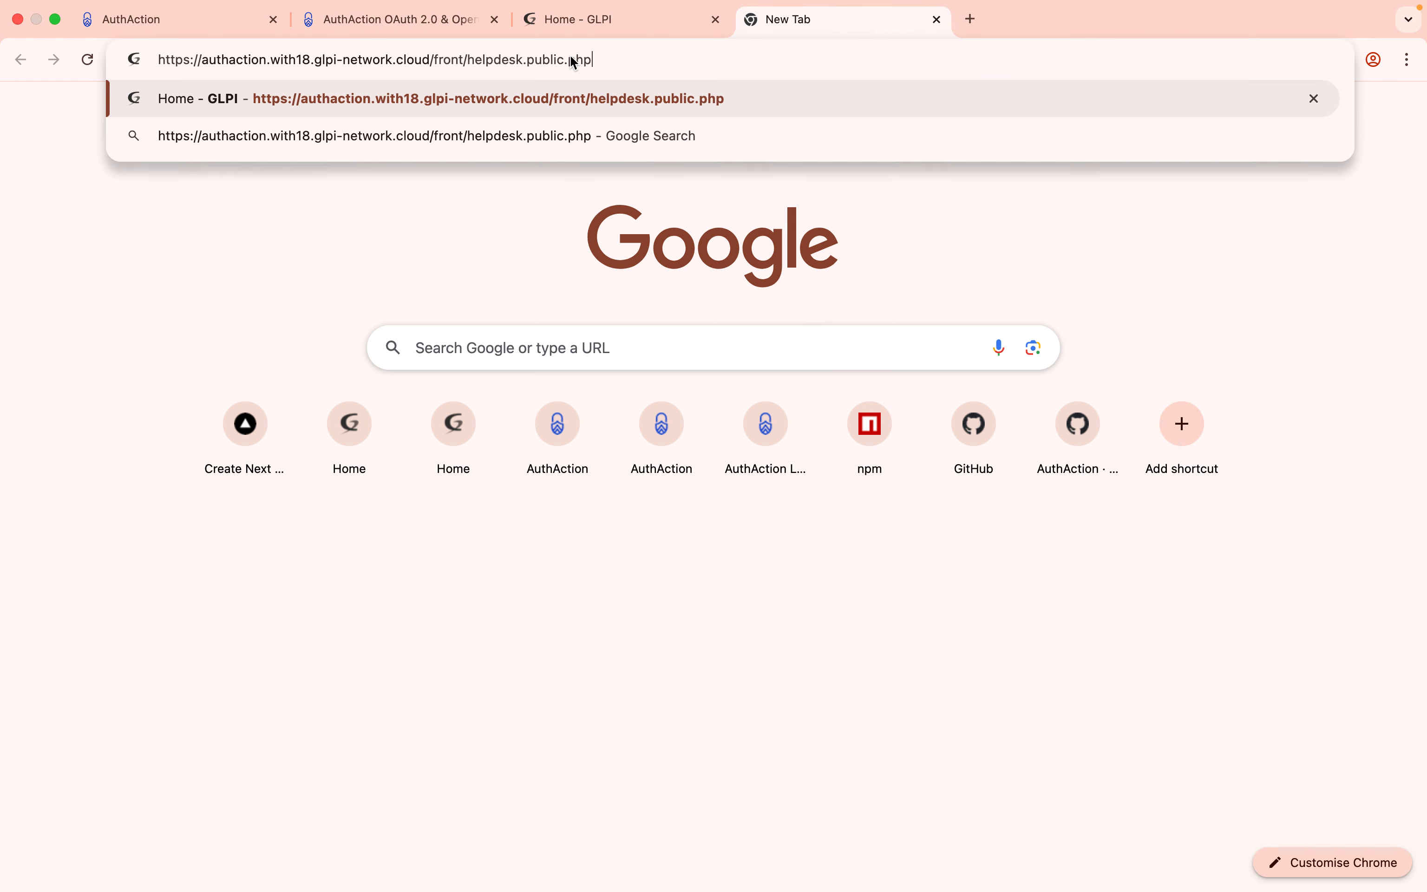
{"action": "left_click", "coordinate": [716, 20]}
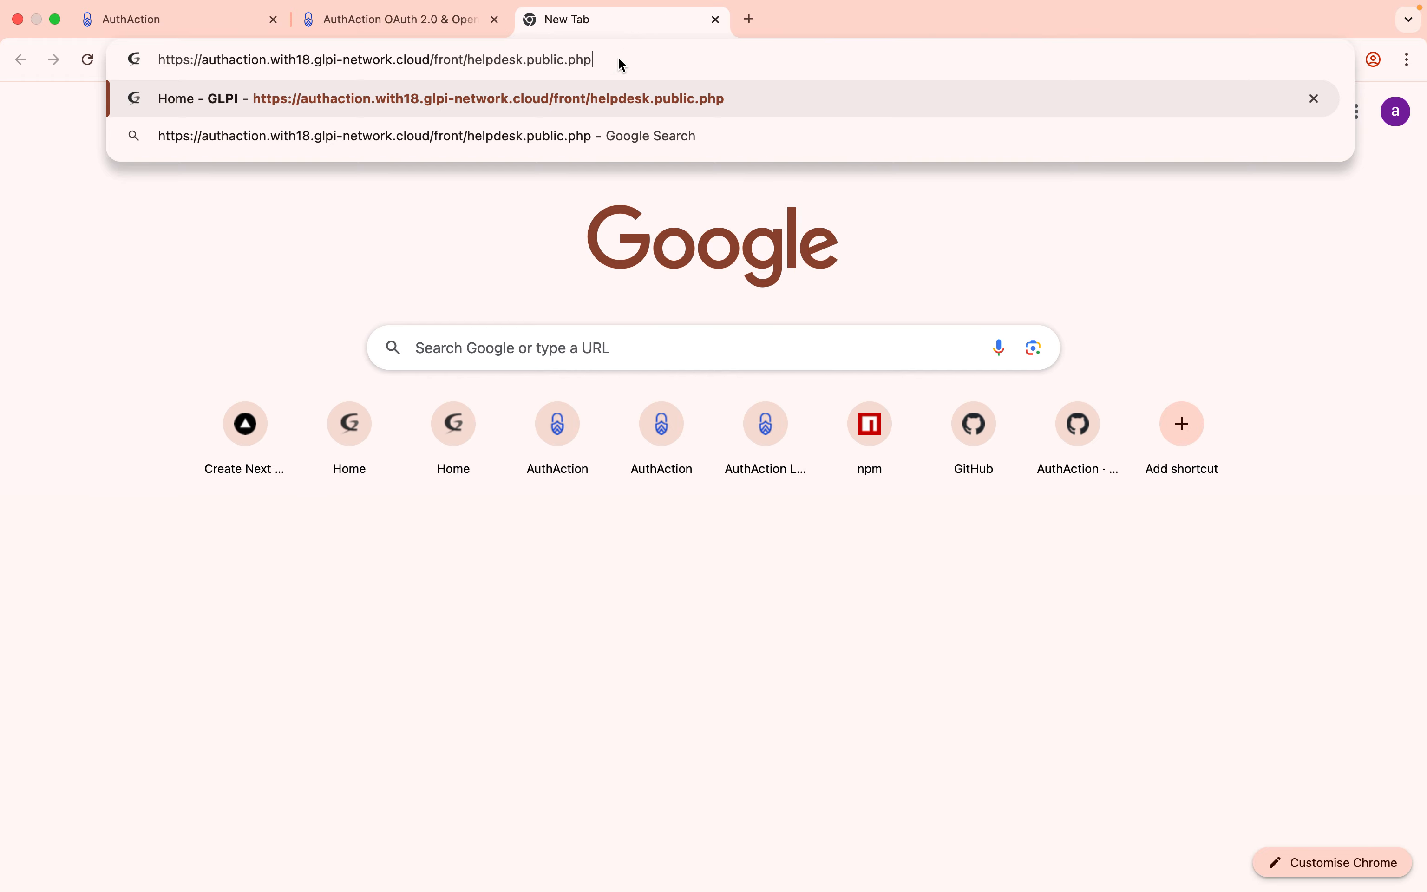
{"action": "key", "text": "Return"}
{"action": "left_click", "coordinate": [1418, 112]}
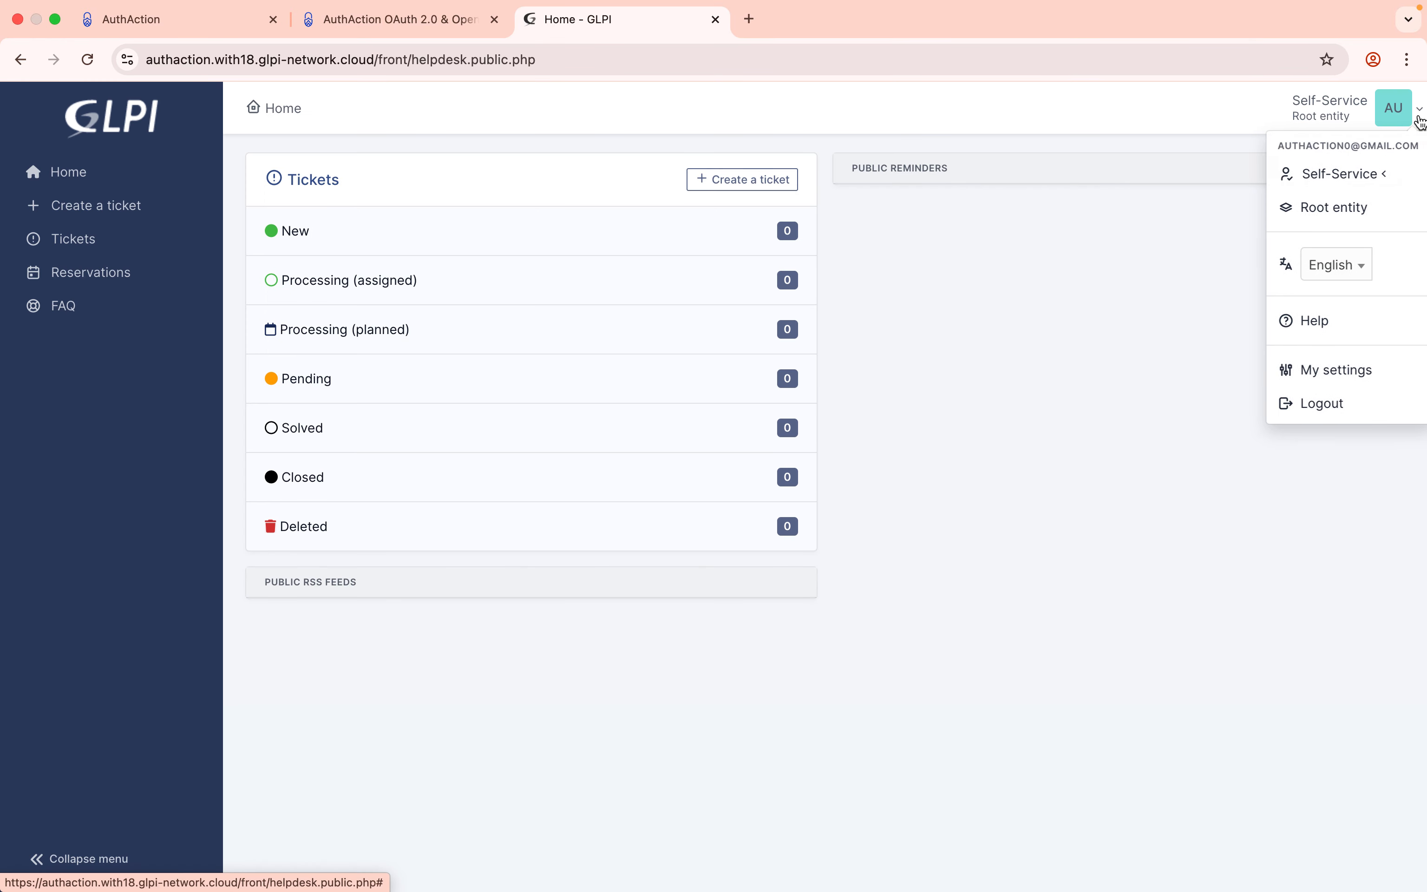
{"action": "left_click", "coordinate": [1326, 406]}
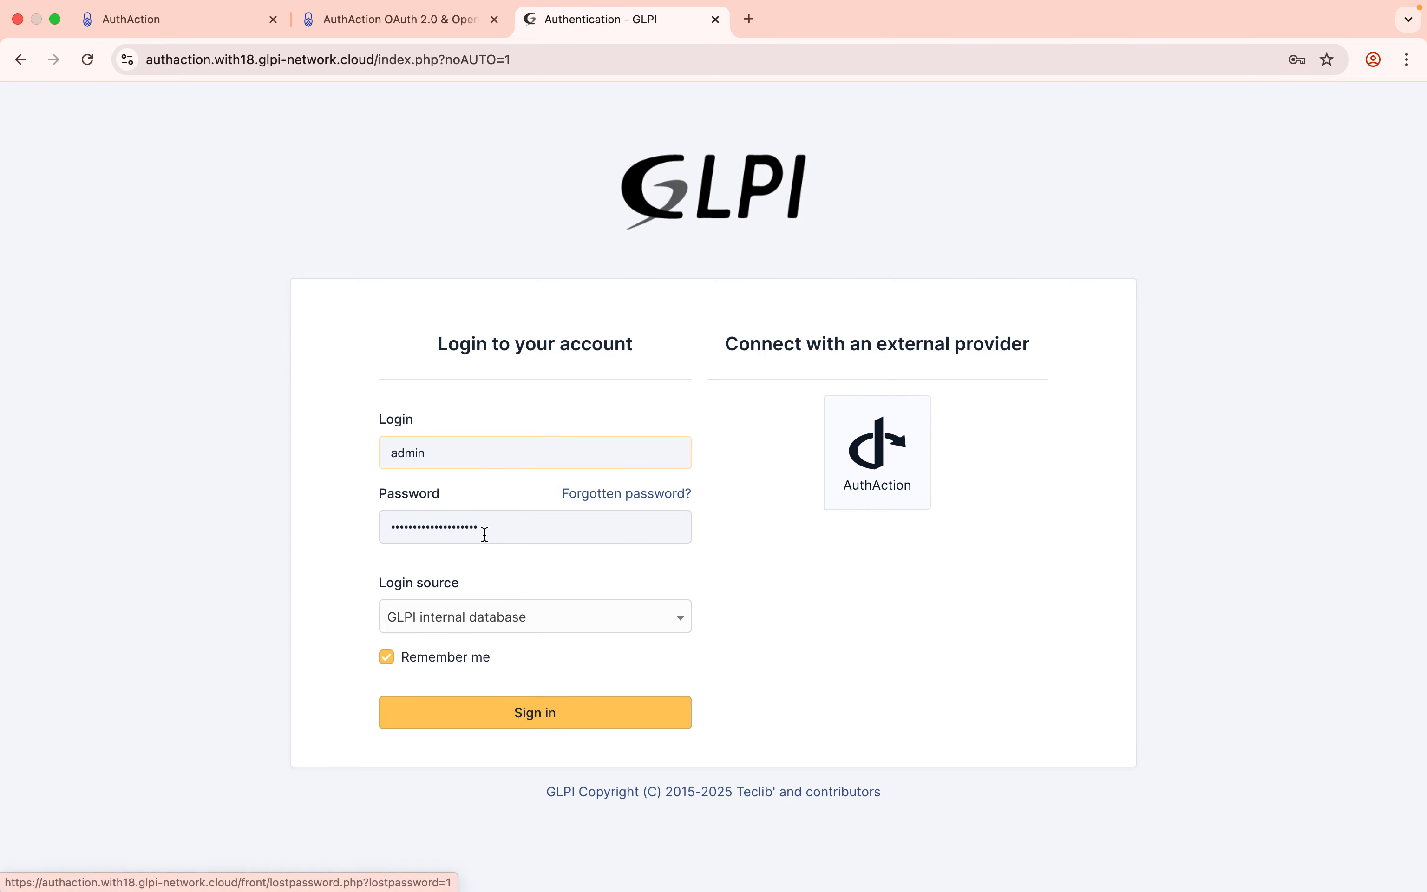
Sign in as admin and open the new Google-login user's record under Administration > Users.
{"action": "left_click", "coordinate": [481, 701]}
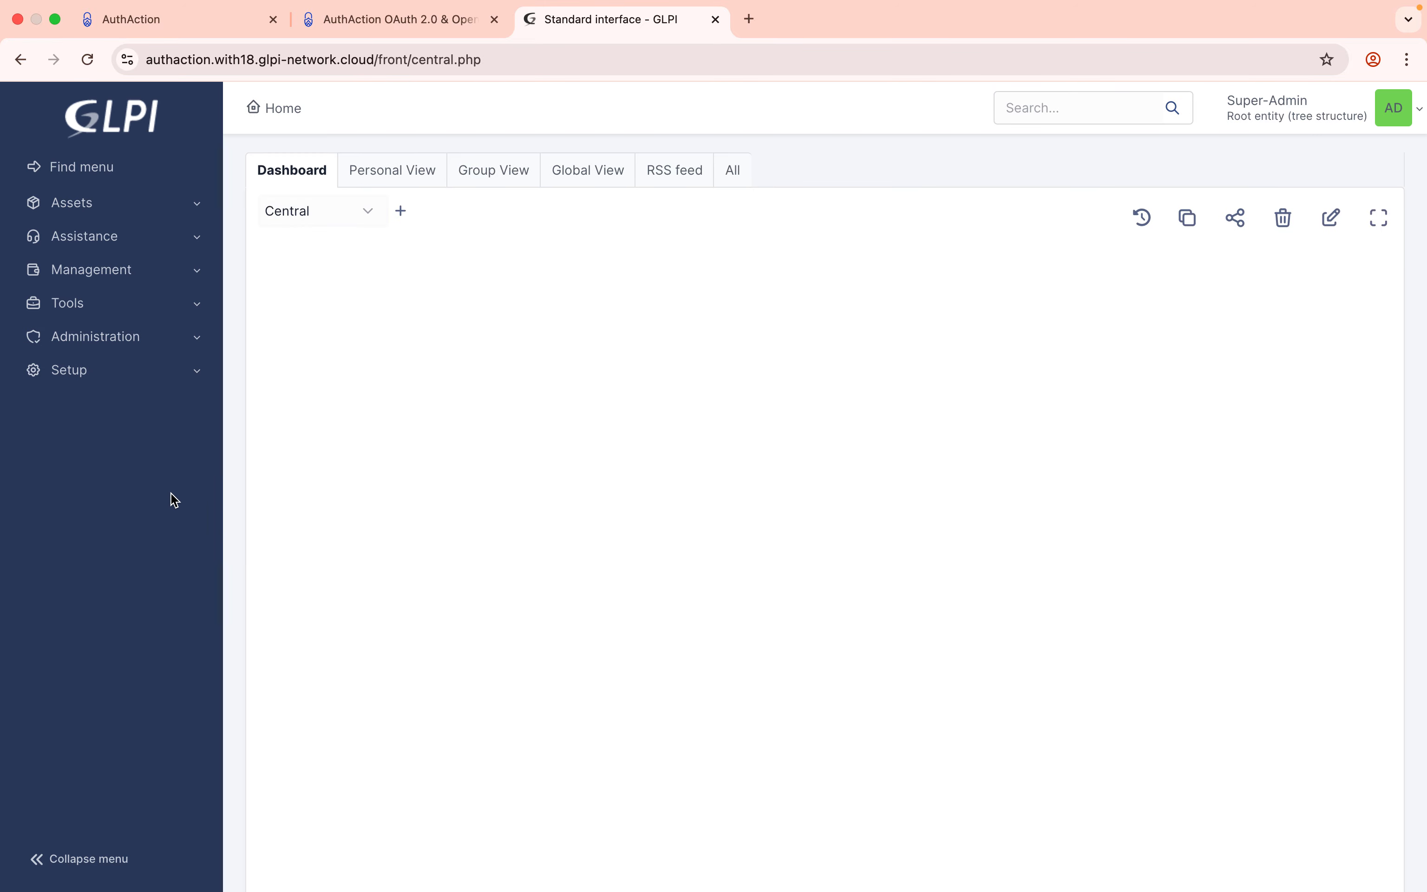
{"action": "left_click", "coordinate": [116, 343]}
{"action": "left_click", "coordinate": [103, 371]}
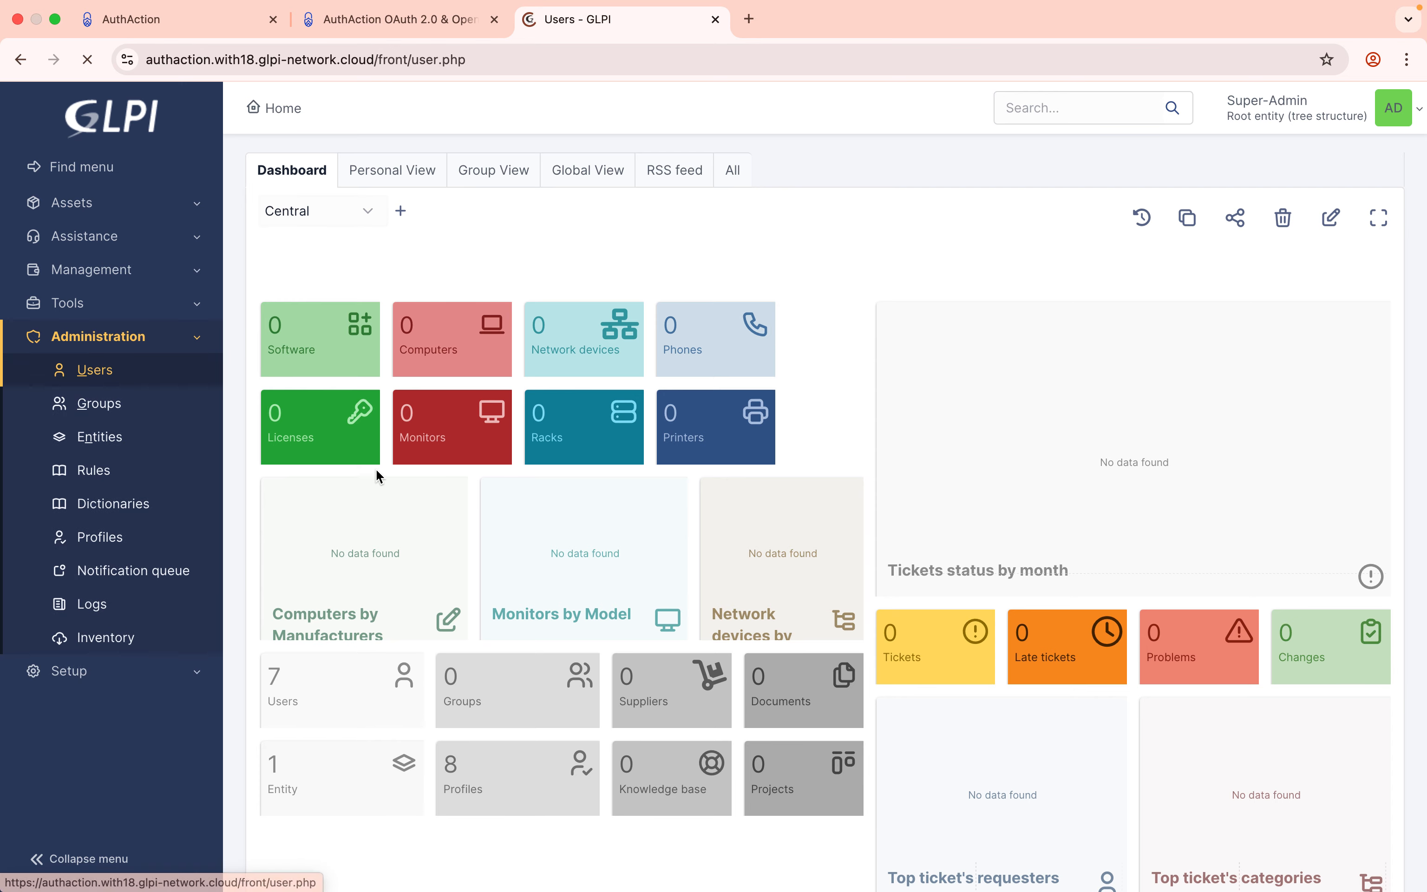
{"action": "scroll", "coordinate": [404, 548], "scroll_direction": "down", "scroll_amount": 2}
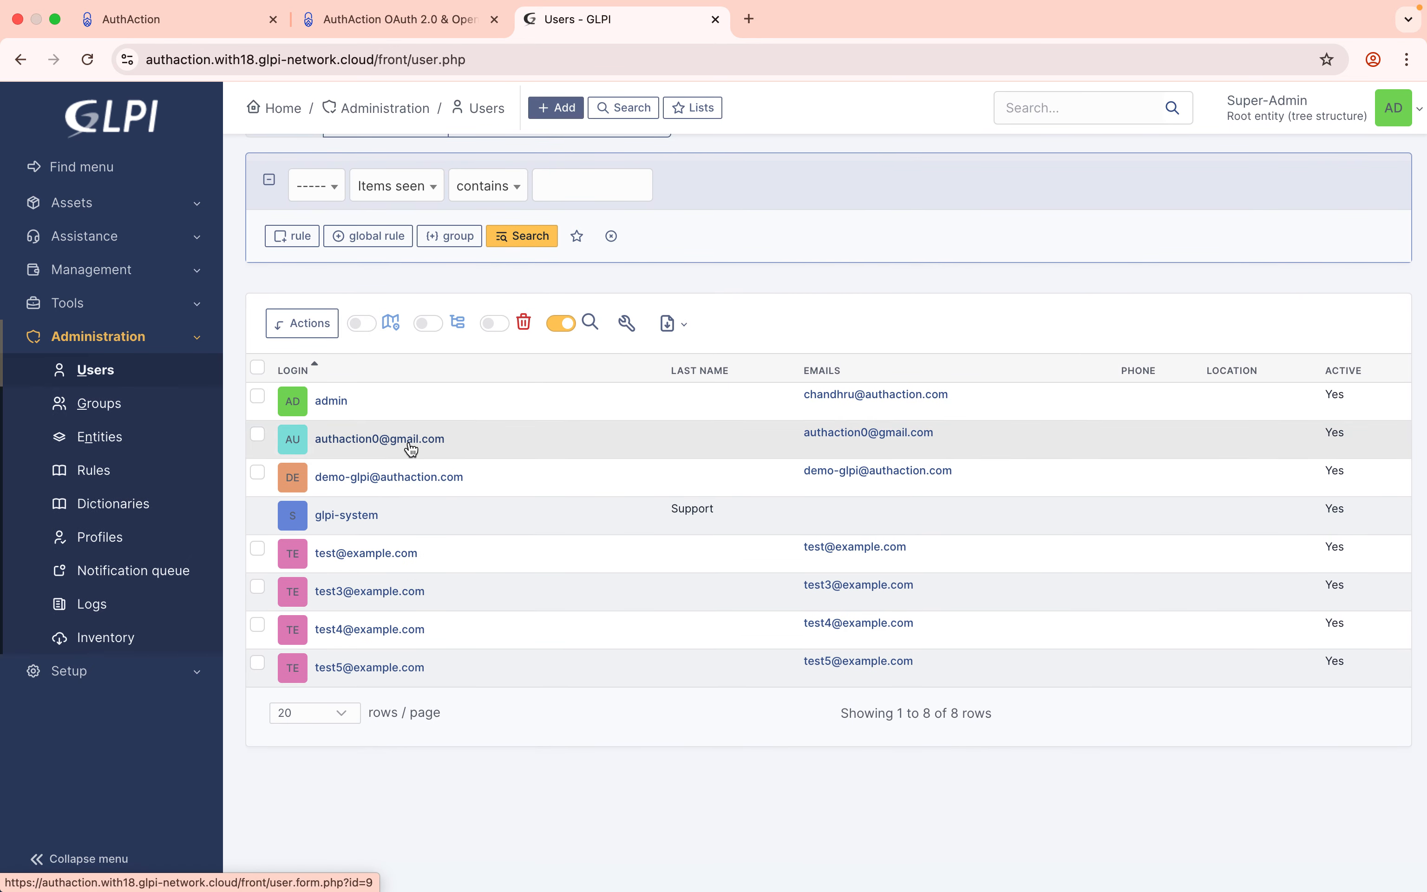
{"action": "left_click", "coordinate": [432, 444]}
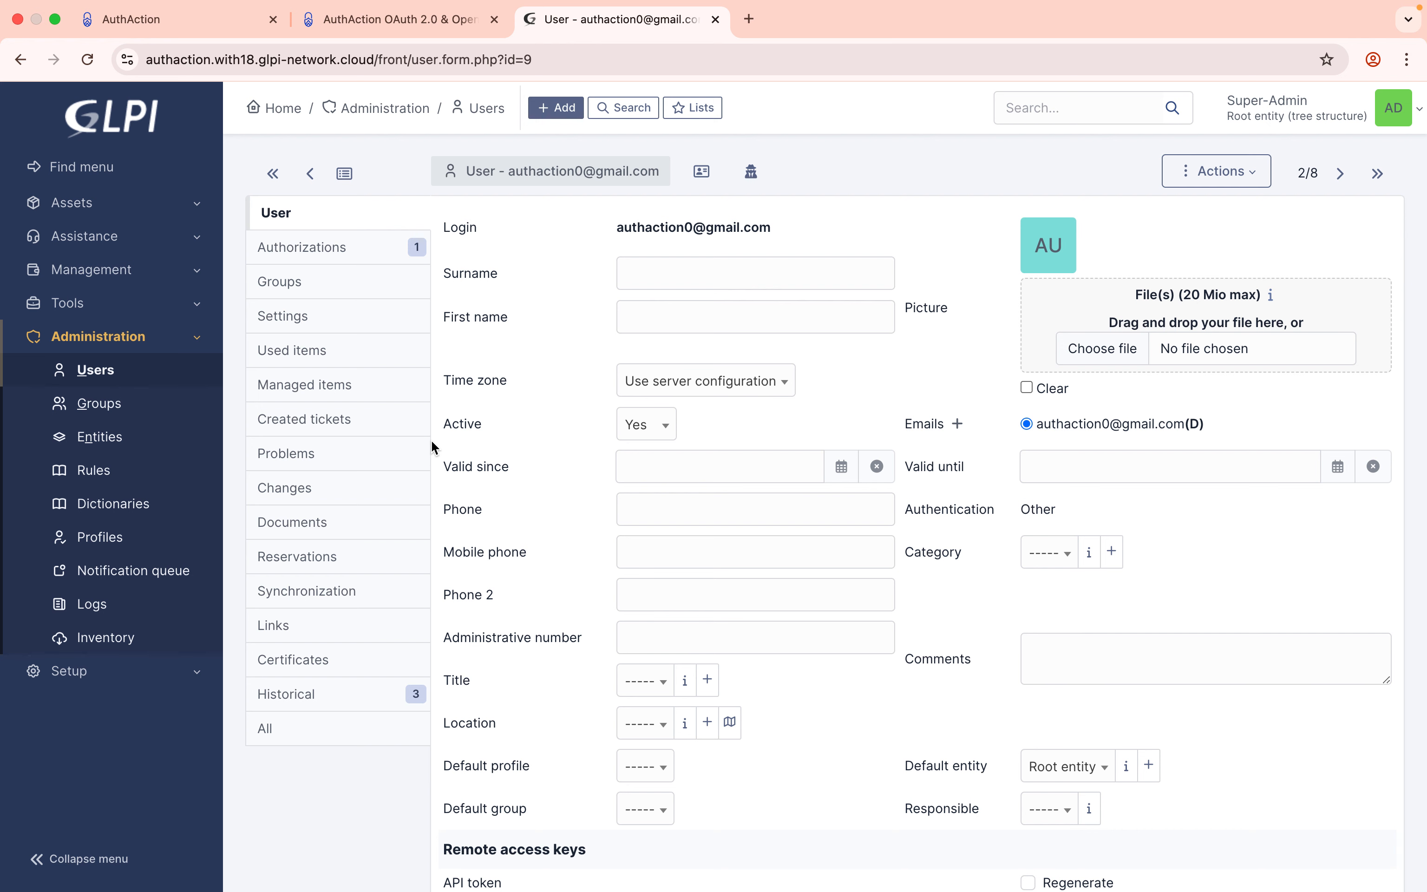
{"action": "left_click", "coordinate": [195, 21]}
{"action": "scroll", "coordinate": [362, 525], "scroll_direction": "down", "scroll_amount": 10}
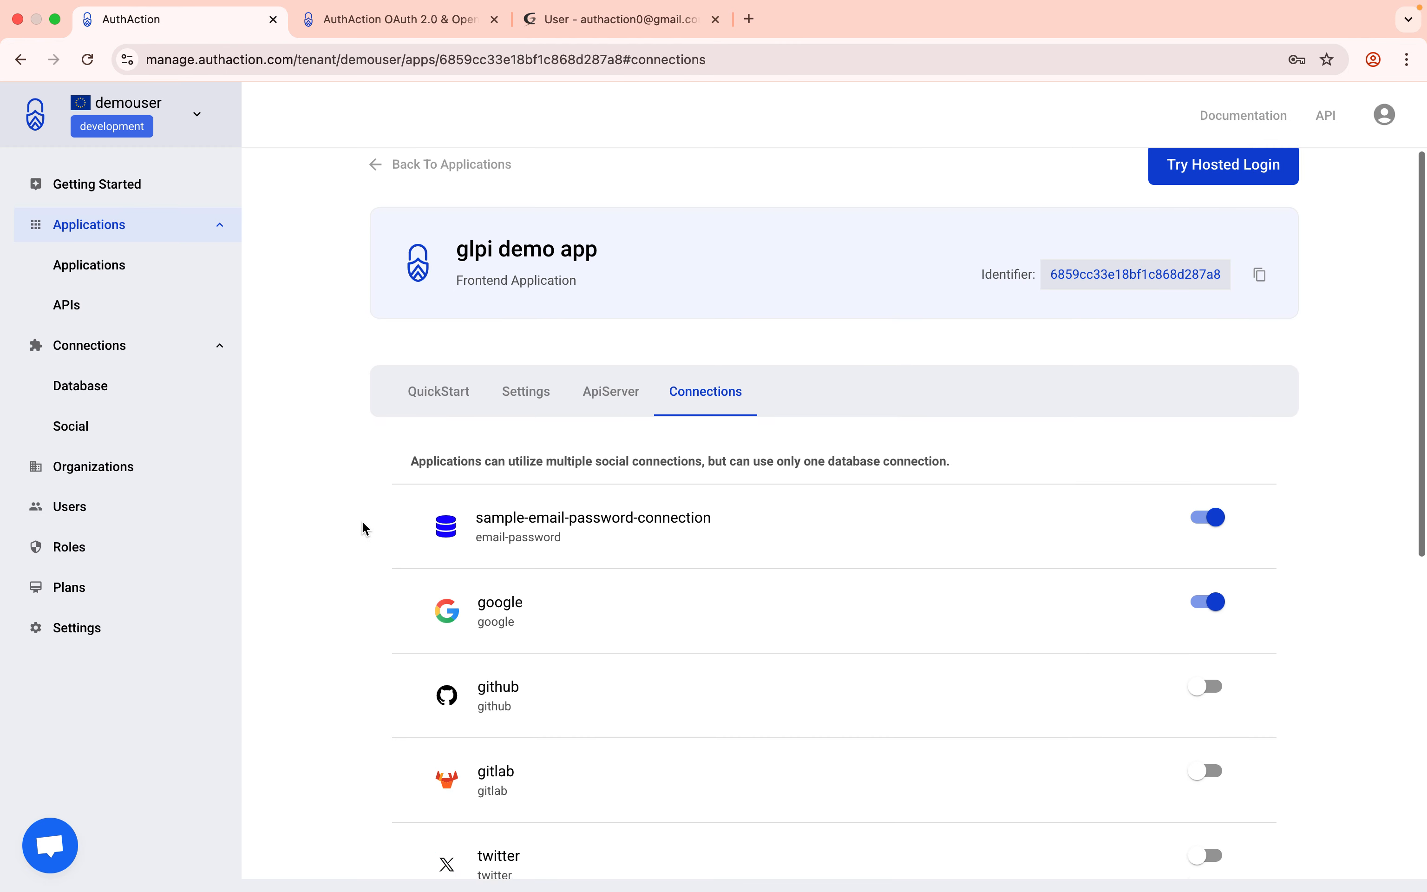
Log out of the GLPI admin session and start an AuthAction sign-in to reach the DemoBusiness login page.
{"action": "scroll", "coordinate": [278, 532], "scroll_direction": "up", "scroll_amount": 5}
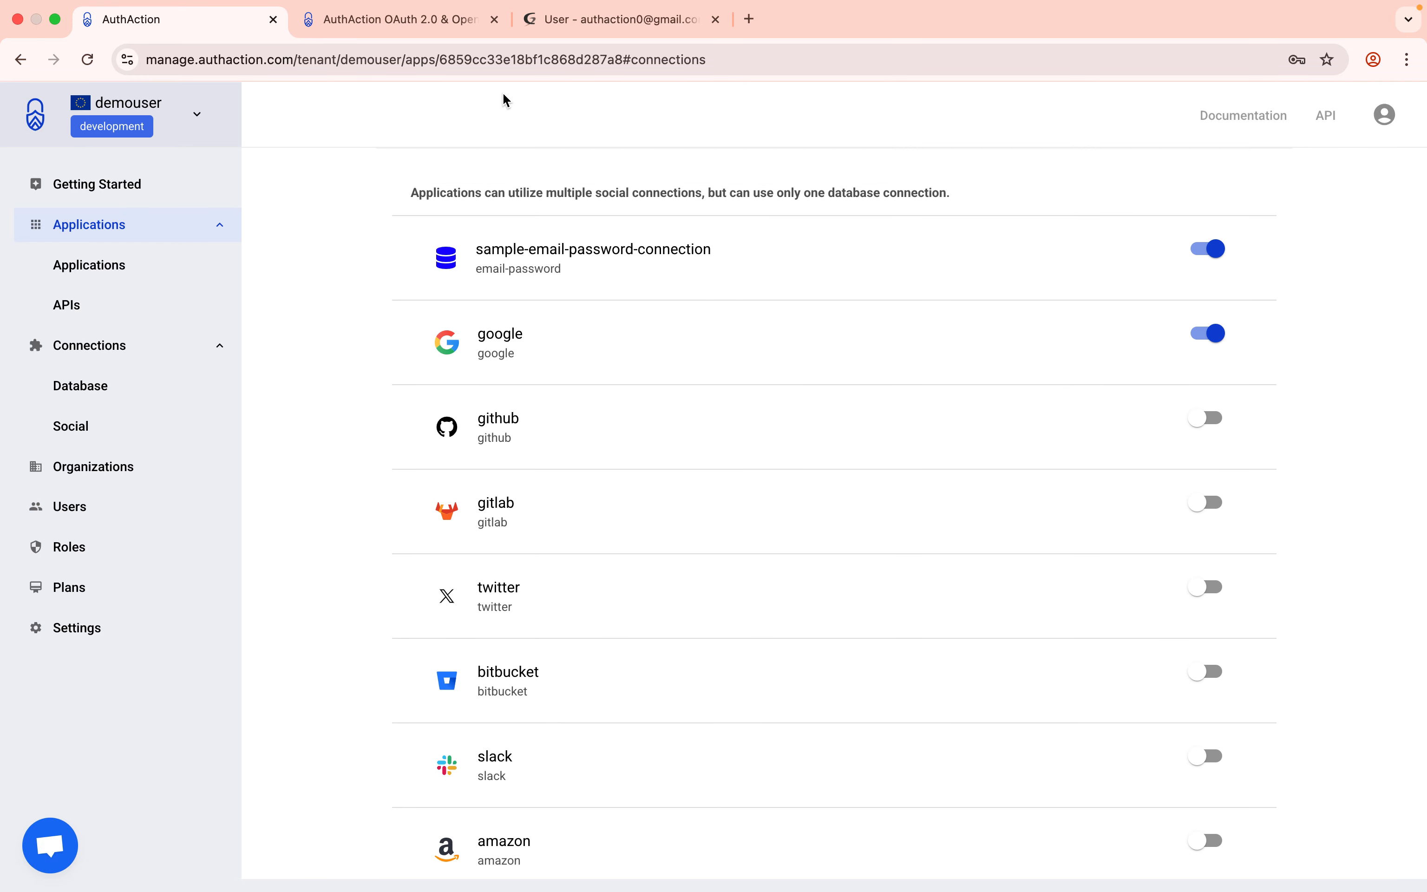
{"action": "left_click", "coordinate": [578, 32]}
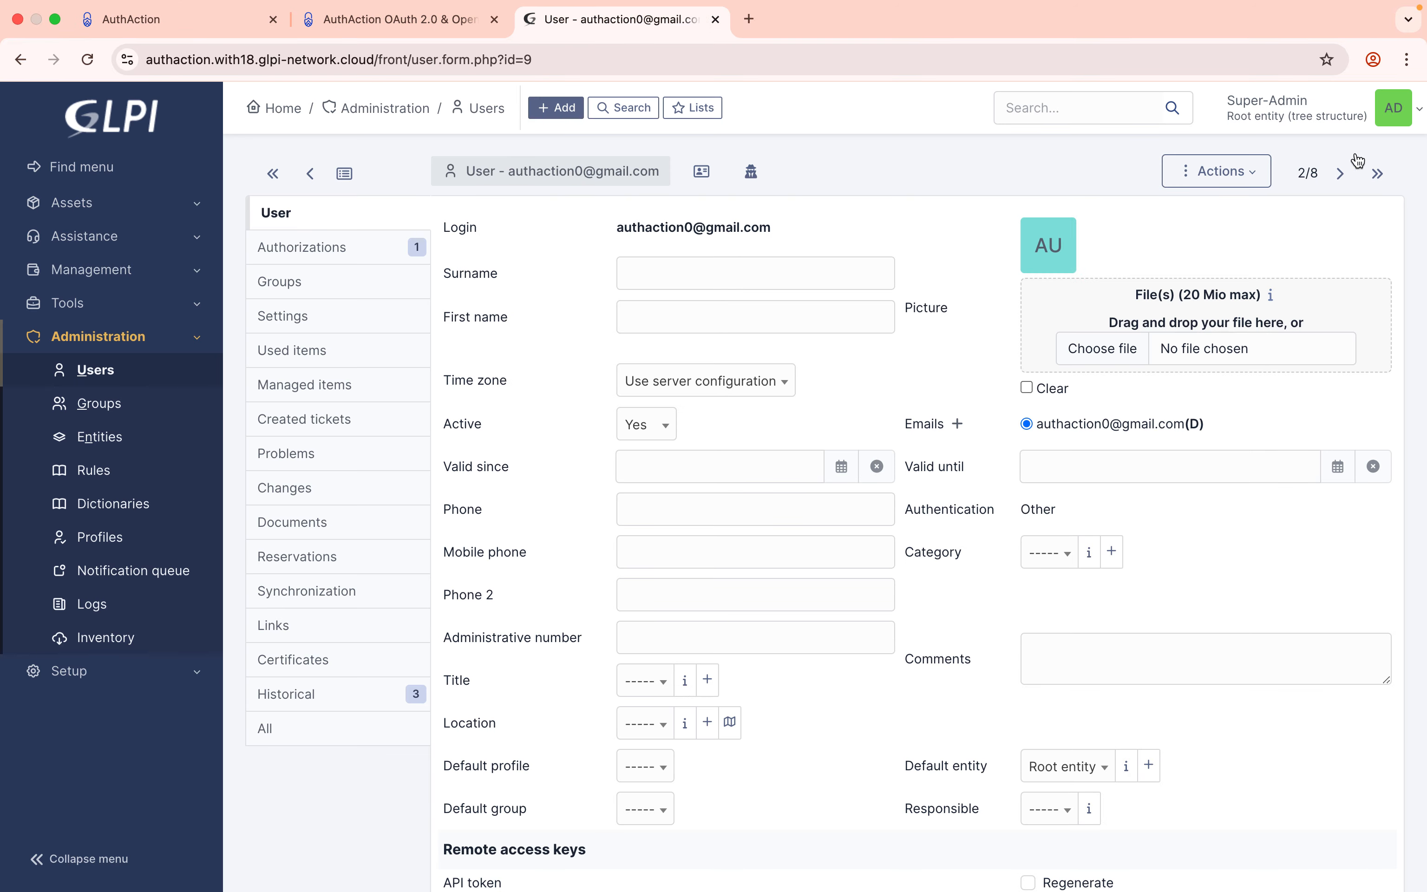
{"action": "left_click", "coordinate": [1394, 109]}
{"action": "left_click", "coordinate": [1276, 439]}
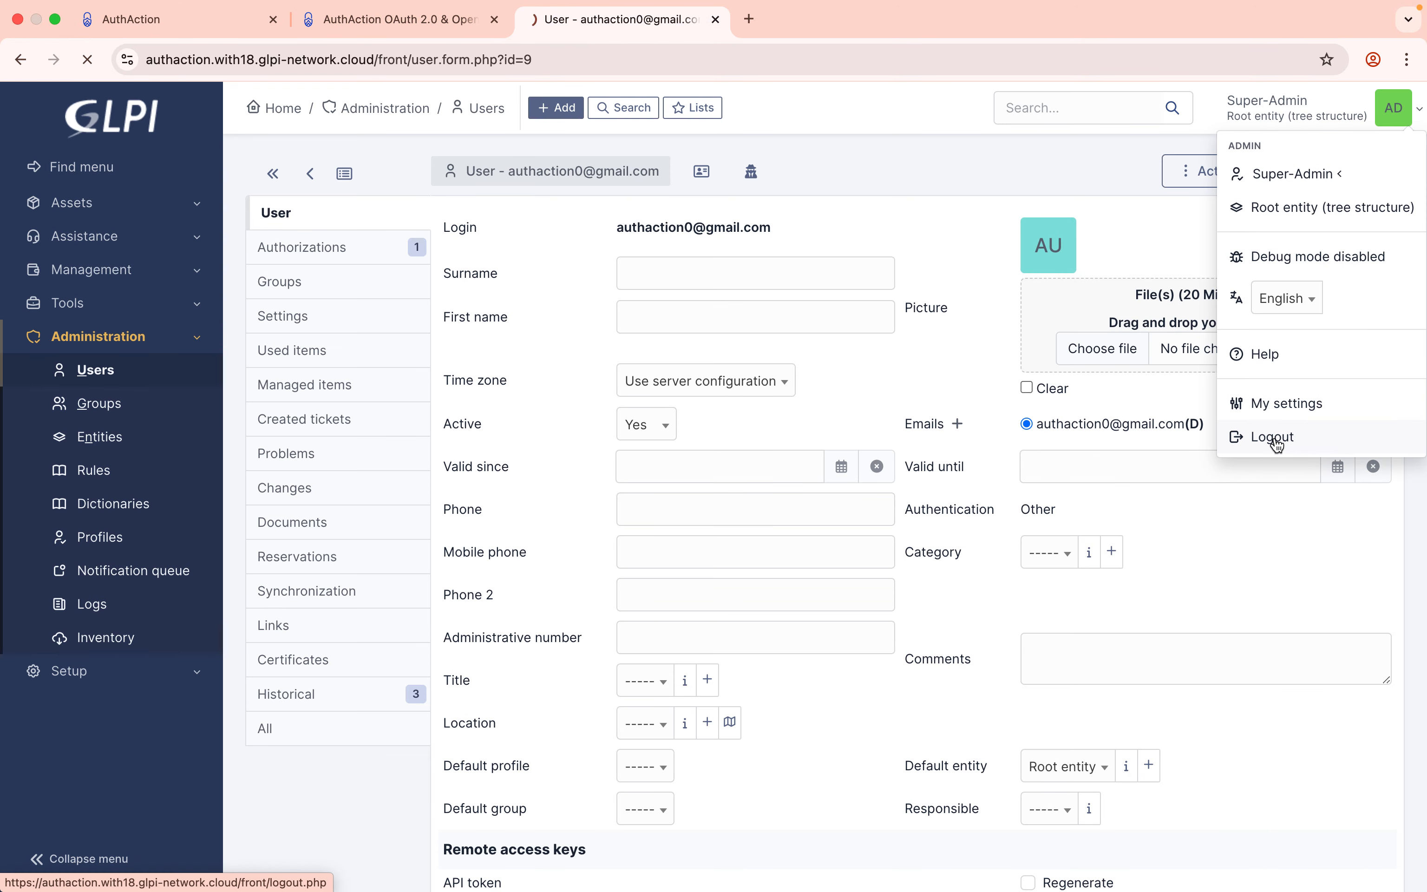
{"action": "left_click", "coordinate": [877, 453]}
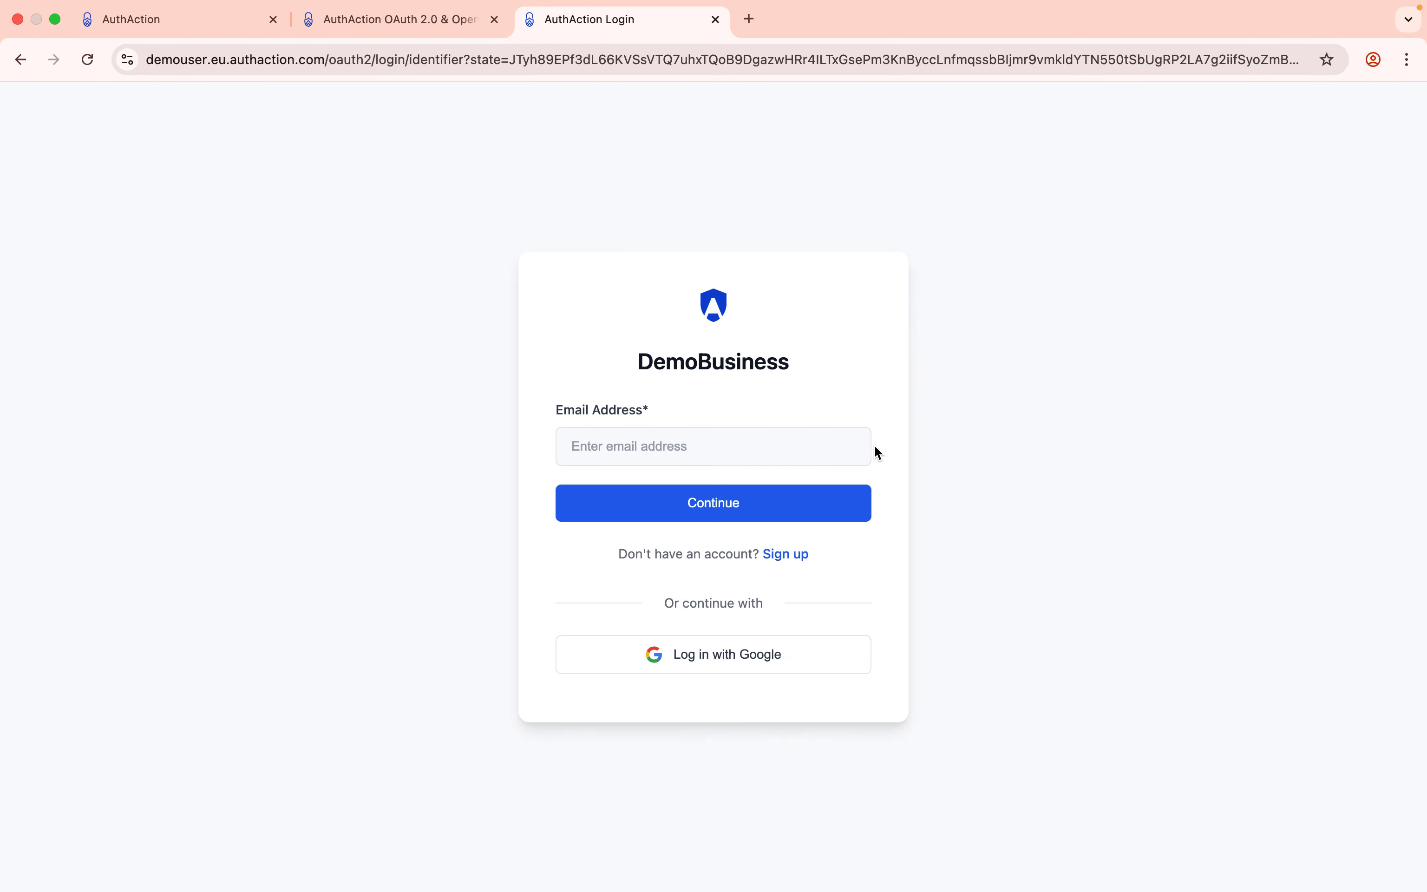
{"action": "left_click_drag", "start_coordinate": [711, 311], "coordinate": [738, 313]}
{"action": "left_click", "coordinate": [204, 21]}
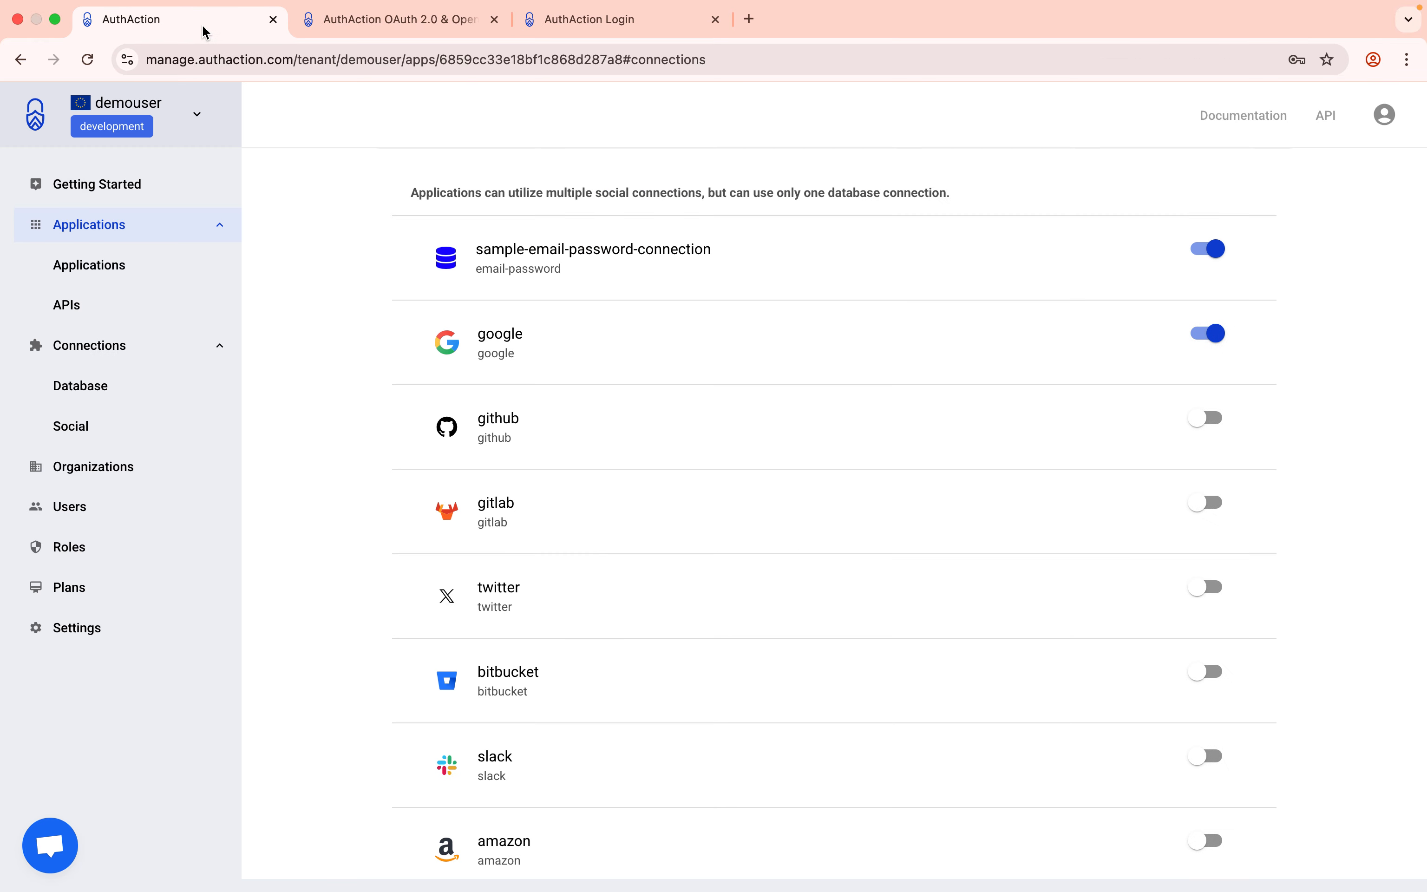
Review AuthAction's Tenant Settings: Friendly Name DemoBusiness and an empty Logo URL field.
{"action": "left_click", "coordinate": [93, 624]}
{"action": "scroll", "coordinate": [448, 472], "scroll_direction": "up", "scroll_amount": 5}
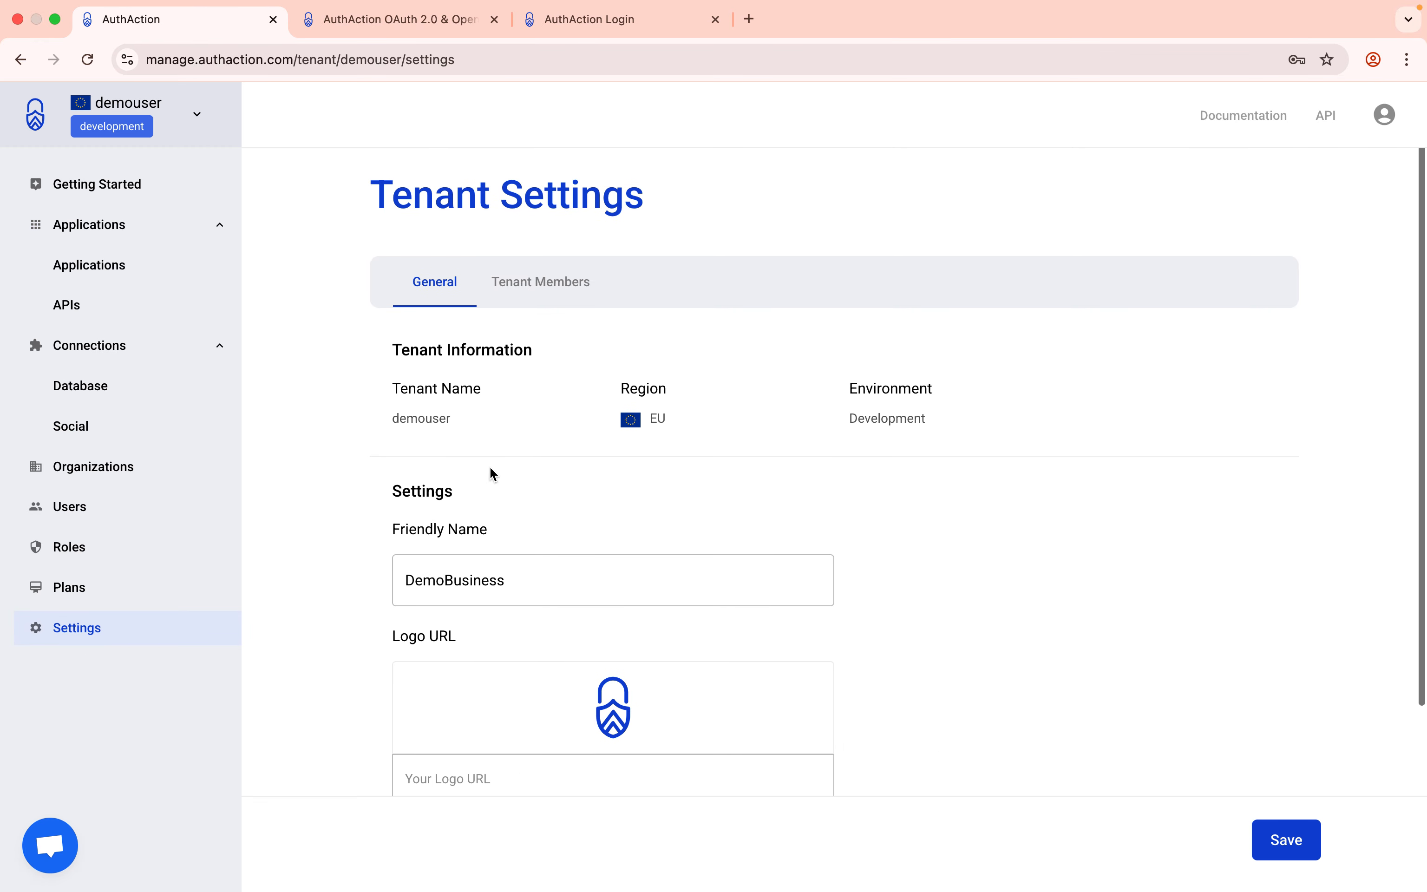
{"action": "left_click", "coordinate": [411, 581]}
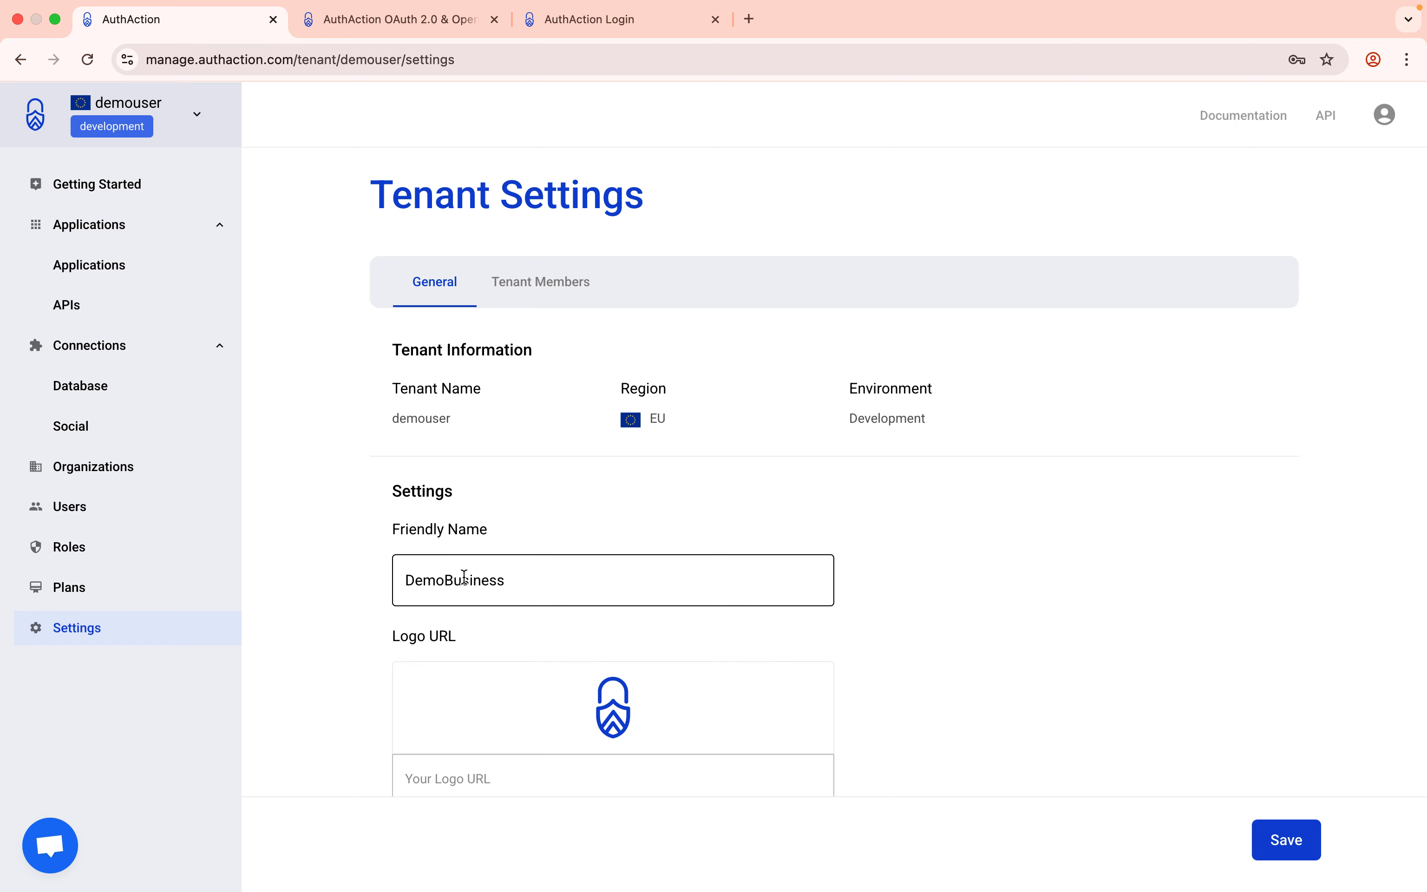
{"action": "scroll", "coordinate": [464, 577], "scroll_direction": "down", "scroll_amount": 4}
{"action": "left_click", "coordinate": [526, 564]}
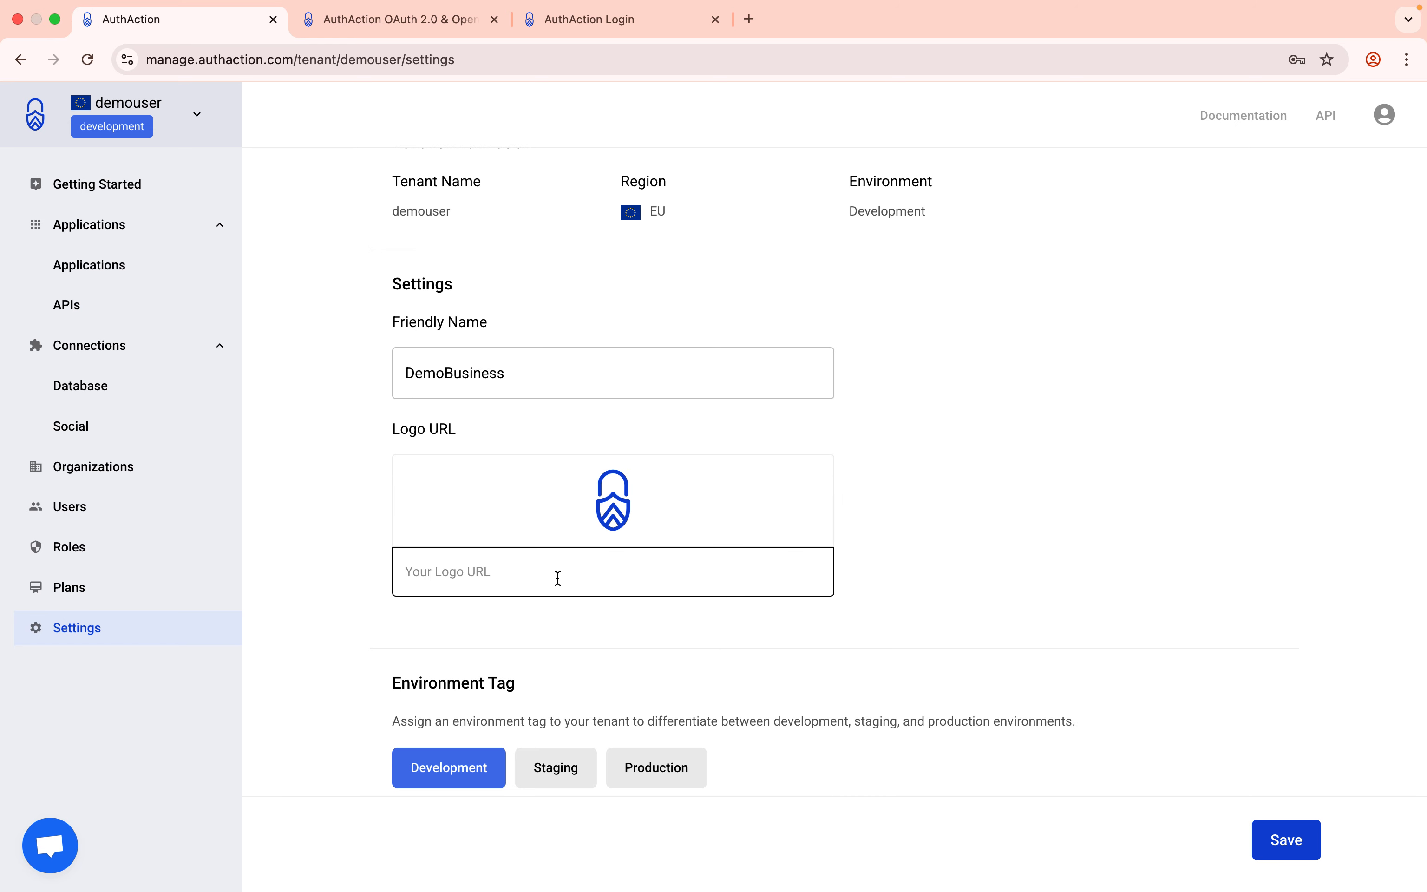
{"action": "scroll", "coordinate": [558, 578], "scroll_direction": "up", "scroll_amount": 1}
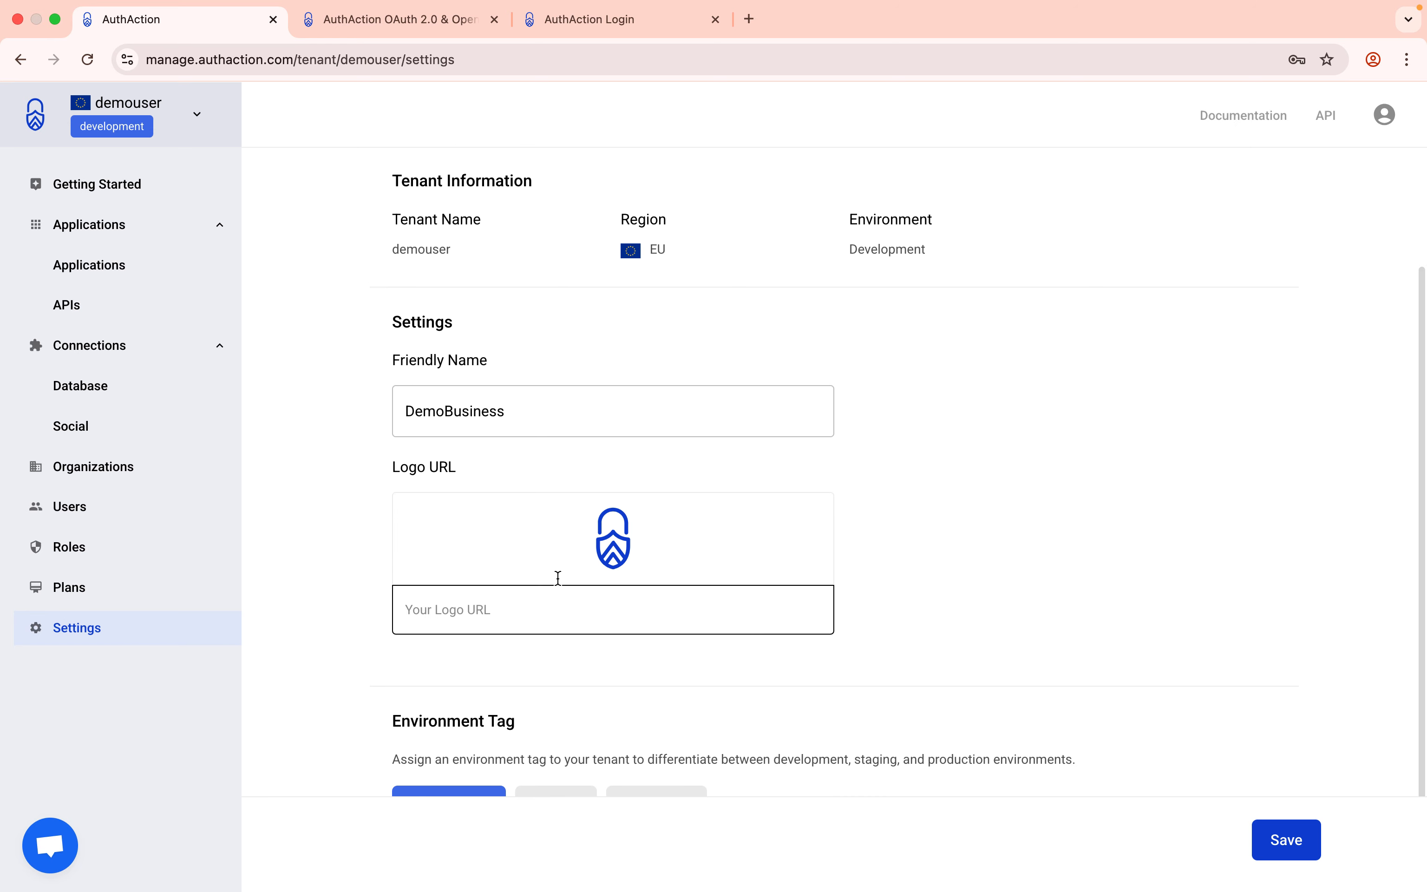
{"action": "scroll", "coordinate": [558, 578], "scroll_direction": "down", "scroll_amount": 1}
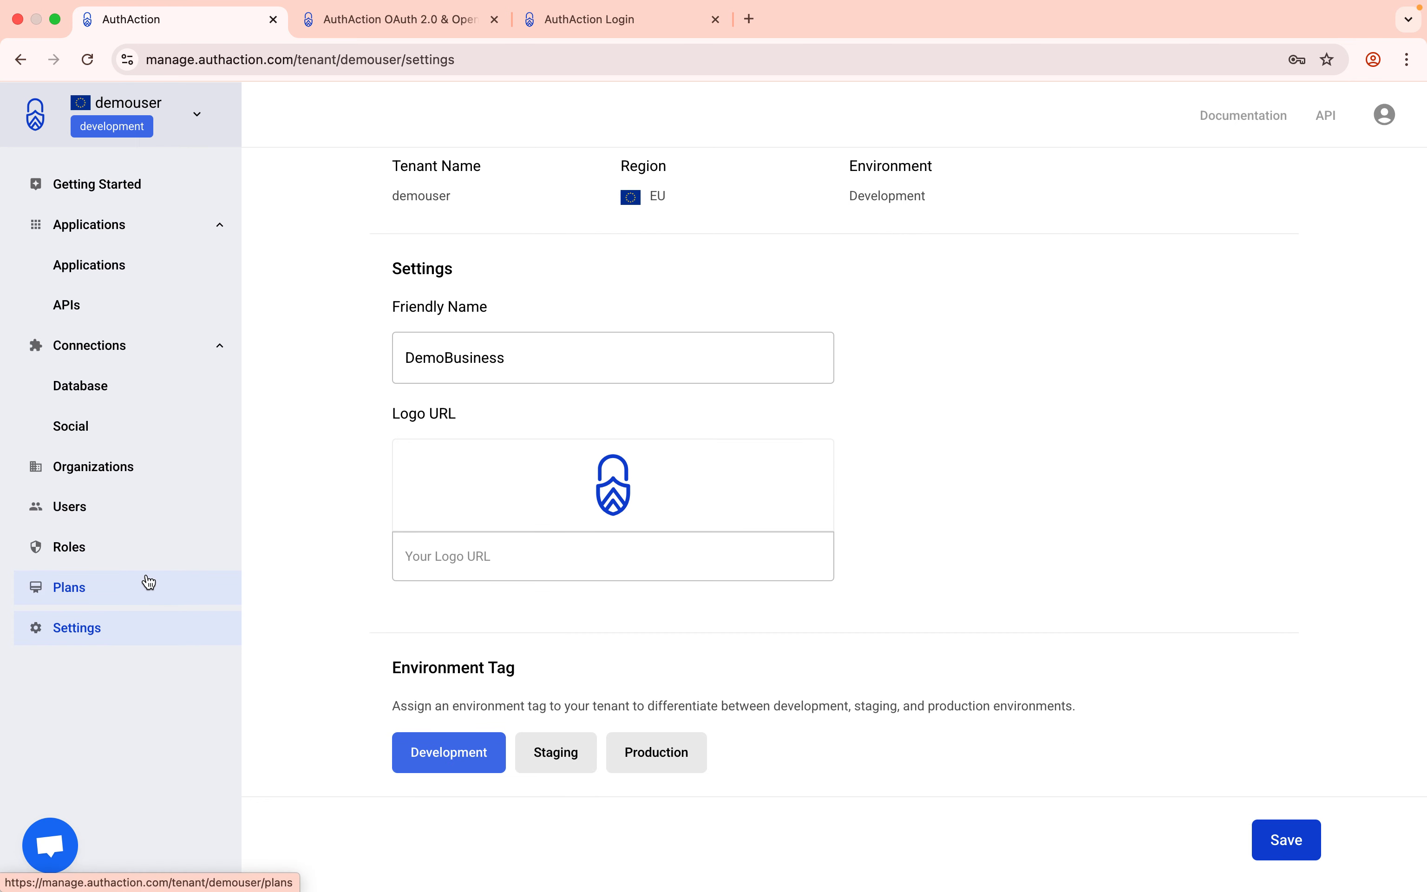
{"action": "mouse_move", "coordinate": [847, 10]}
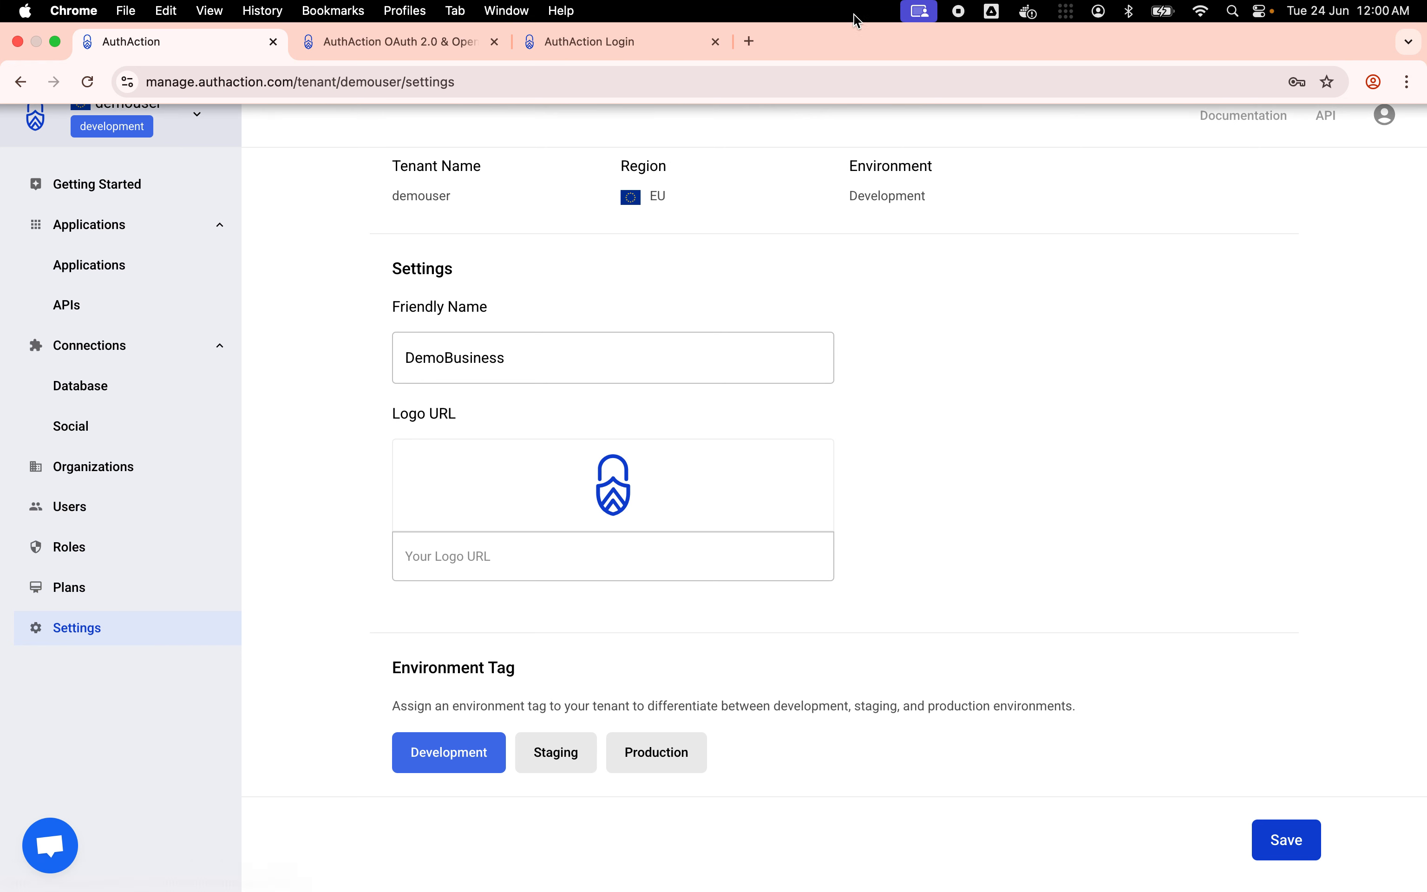